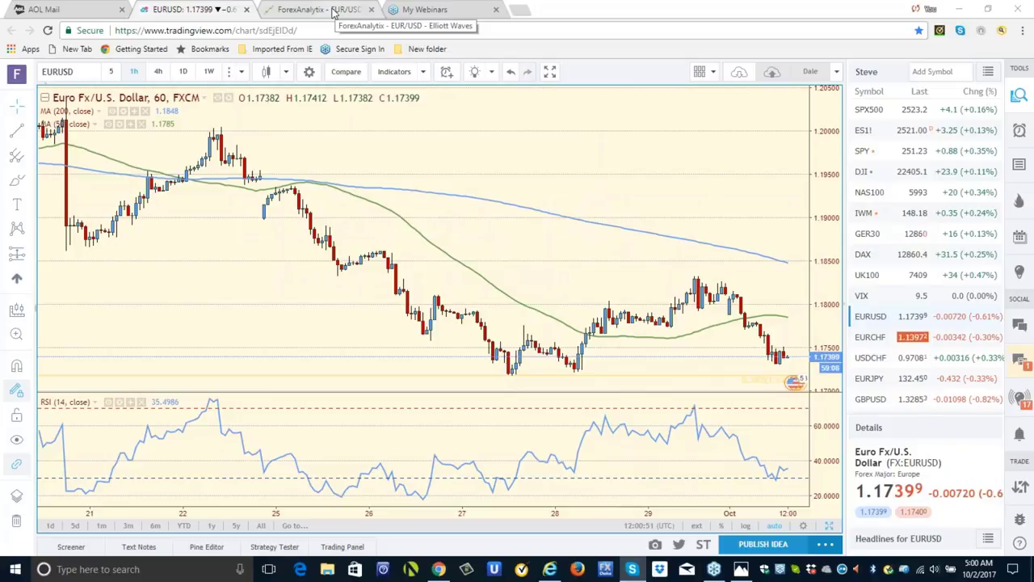
- Check the ForexAnalytix tab, then bring up the EURUSD chart's time interval list
{"action": "left_click", "coordinate": [333, 10]}
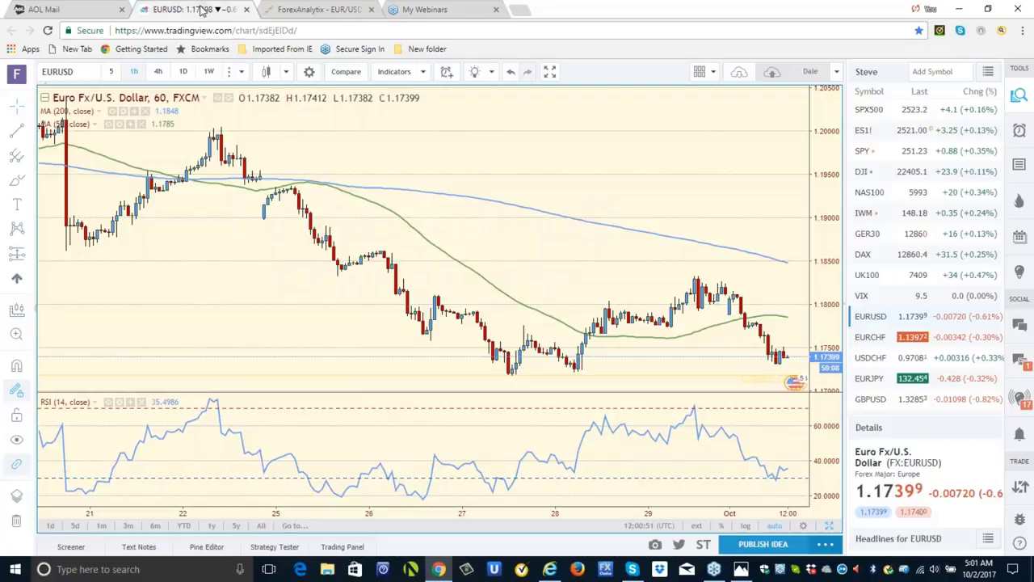
{"action": "left_click", "coordinate": [202, 10]}
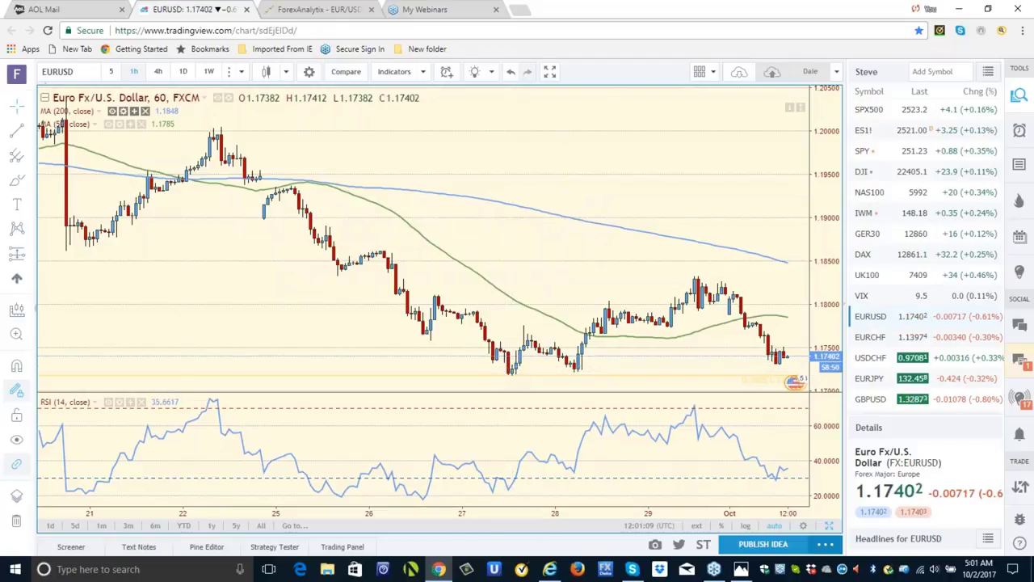
{"action": "left_click", "coordinate": [231, 71]}
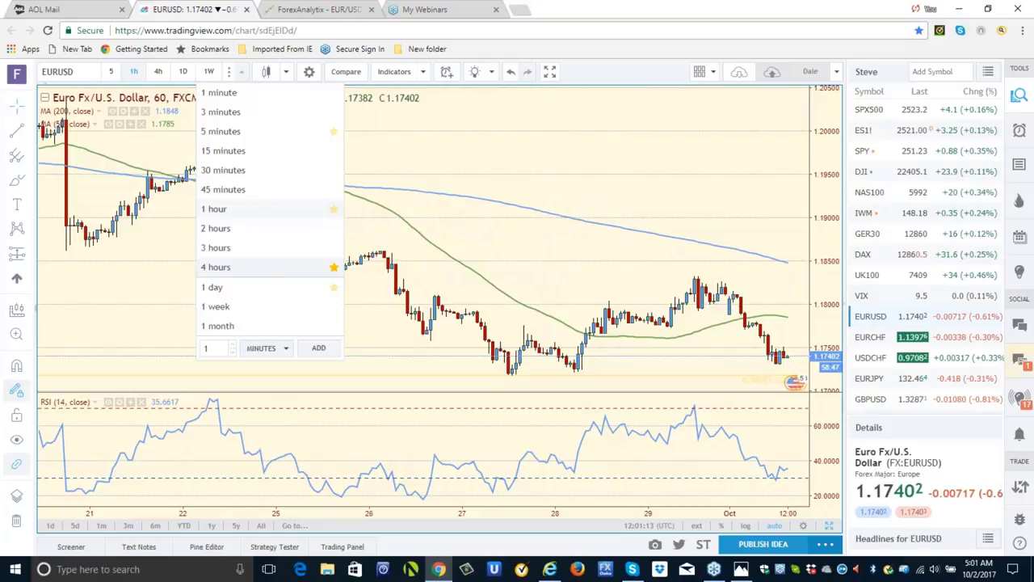
- Set EURUSD to the 4-hour chart and view ForexAnalytix's EUR/USD H4 Elliott Wave chart
{"action": "left_click", "coordinate": [216, 267]}
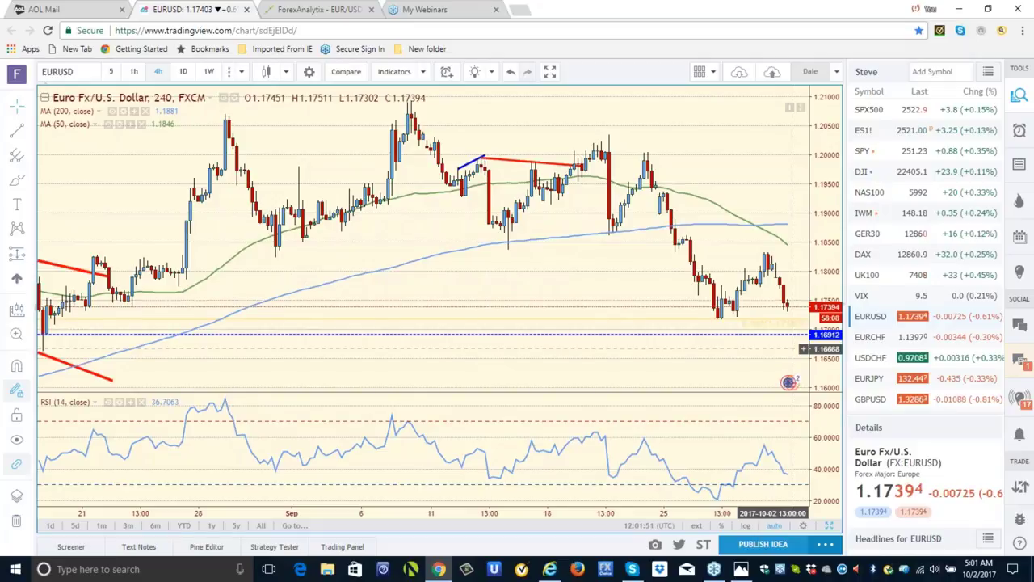
{"action": "left_click", "coordinate": [324, 10]}
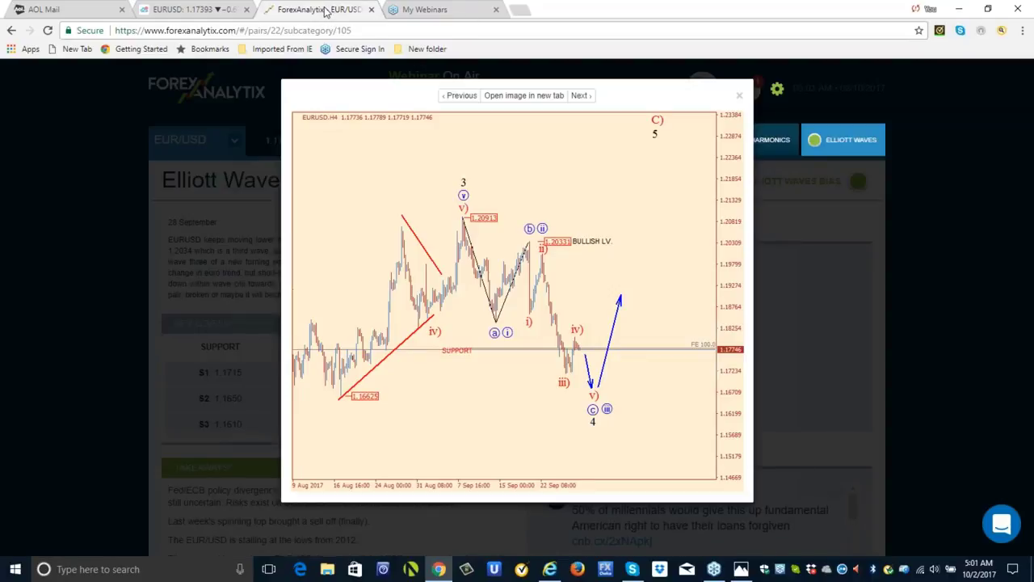
- Close the Elliott Wave lightbox and choose Go to Home from the gear menu
{"action": "left_click", "coordinate": [739, 98]}
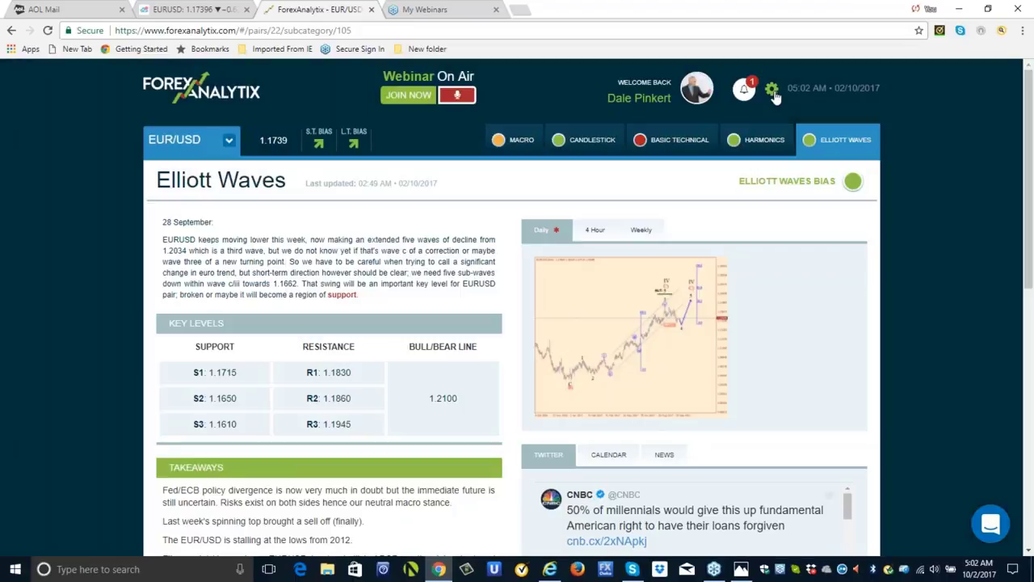
{"action": "left_click", "coordinate": [773, 92]}
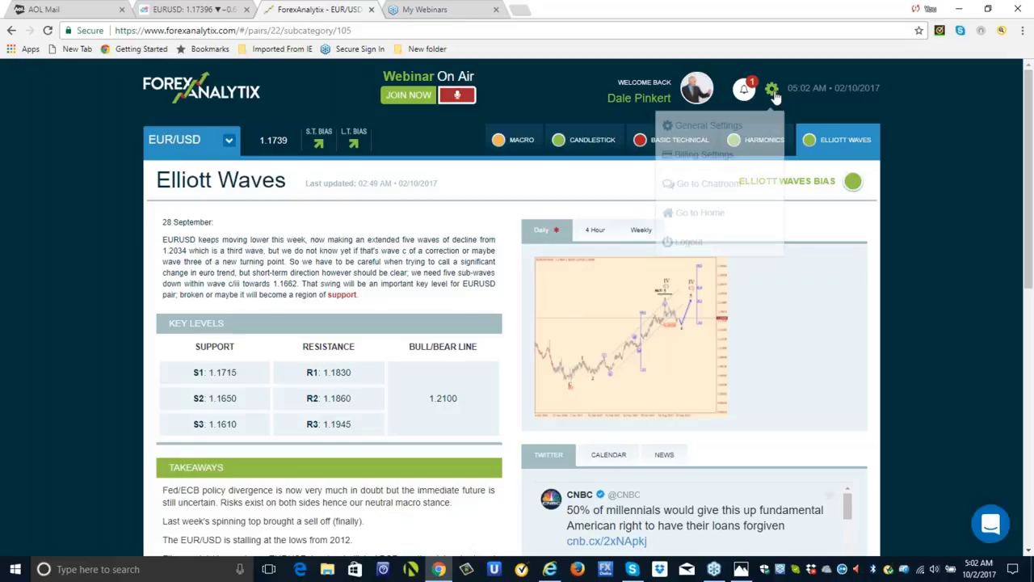
{"action": "left_click", "coordinate": [711, 214]}
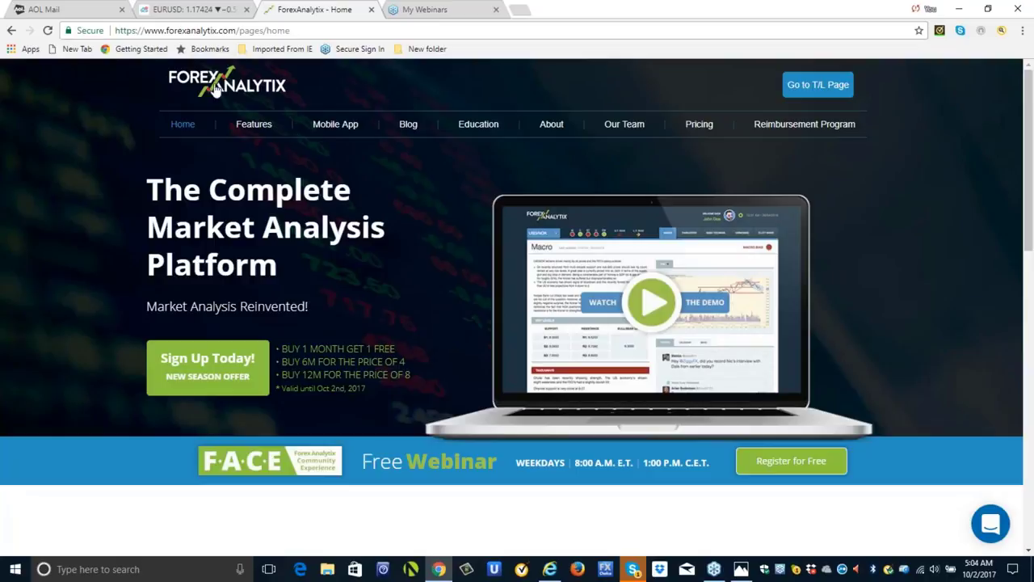
- Return to the EURUSD 4-hour TradingView chart and scroll down the watchlist
{"action": "left_click", "coordinate": [196, 11]}
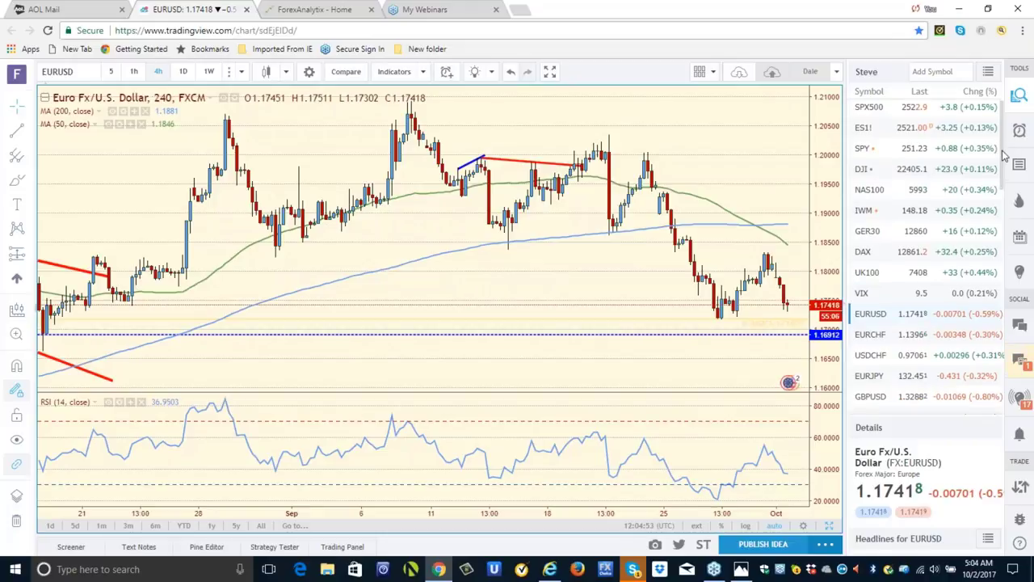
{"action": "scroll", "coordinate": [1005, 151], "scroll_direction": "down", "scroll_amount": 3}
{"action": "scroll", "coordinate": [954, 346], "scroll_direction": "down", "scroll_amount": 4}
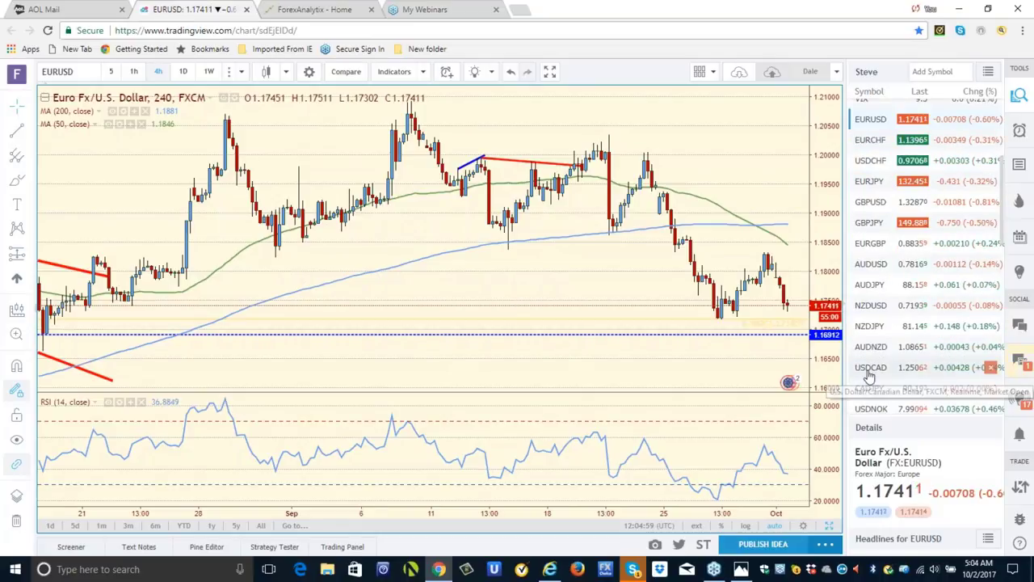
- Load USDCAD from the watchlist, then switch to the AUDUSD 4-hour chart
{"action": "left_click", "coordinate": [869, 370]}
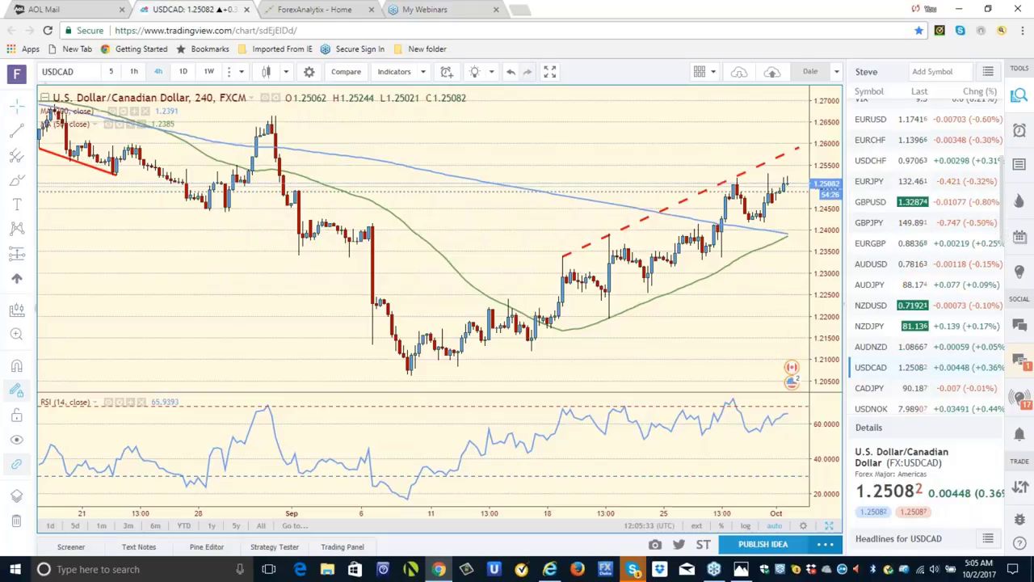
{"action": "left_click", "coordinate": [886, 269]}
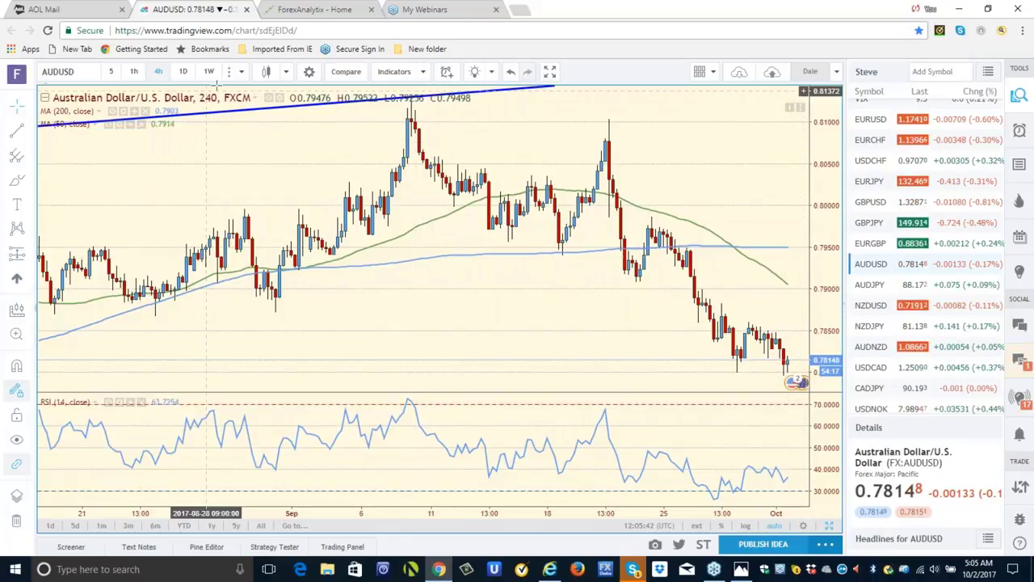
- Change the AUDUSD chart's interval to 1 week
{"action": "left_click", "coordinate": [242, 73]}
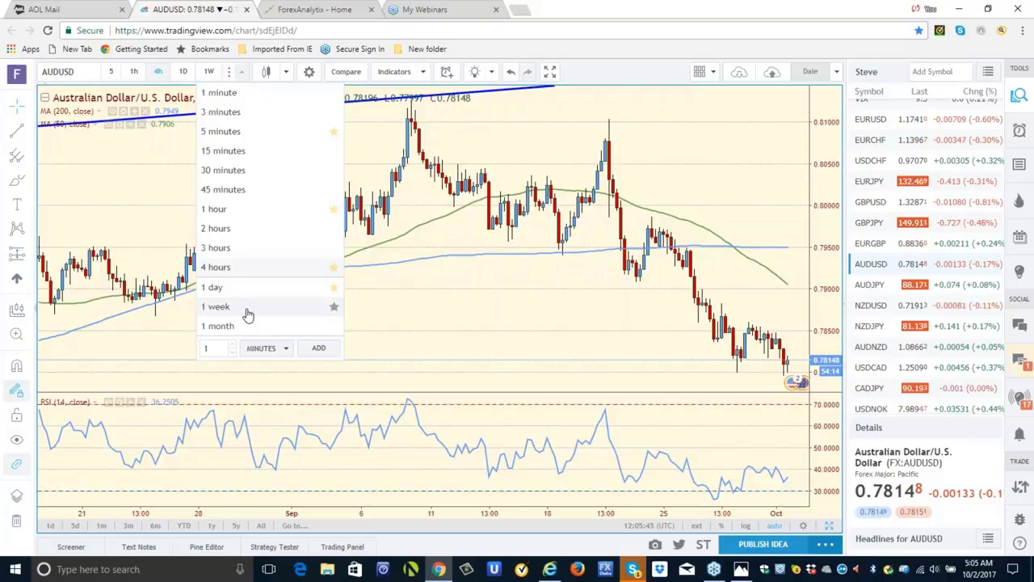
{"action": "left_click", "coordinate": [216, 307]}
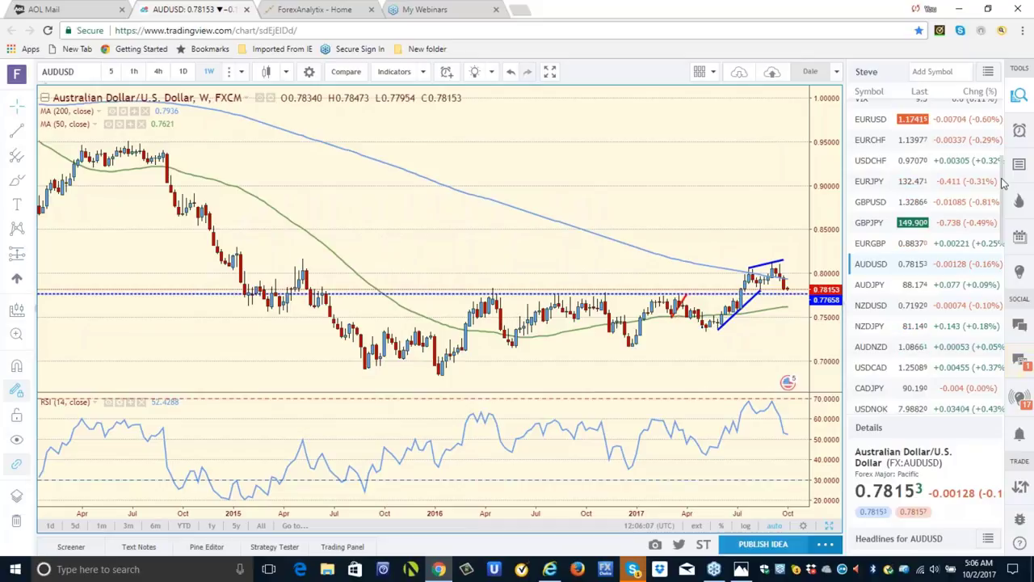
{"action": "scroll", "coordinate": [1001, 183], "scroll_direction": "up", "scroll_amount": 5}
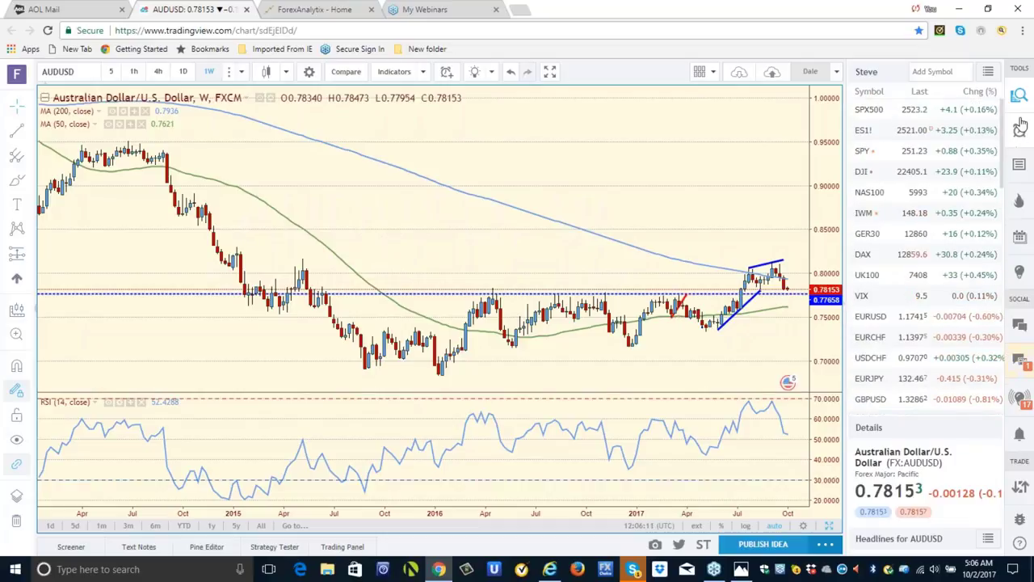
- Load the SPX500 weekly chart, then switch to the ForexAnalytix home page
{"action": "left_click", "coordinate": [877, 116]}
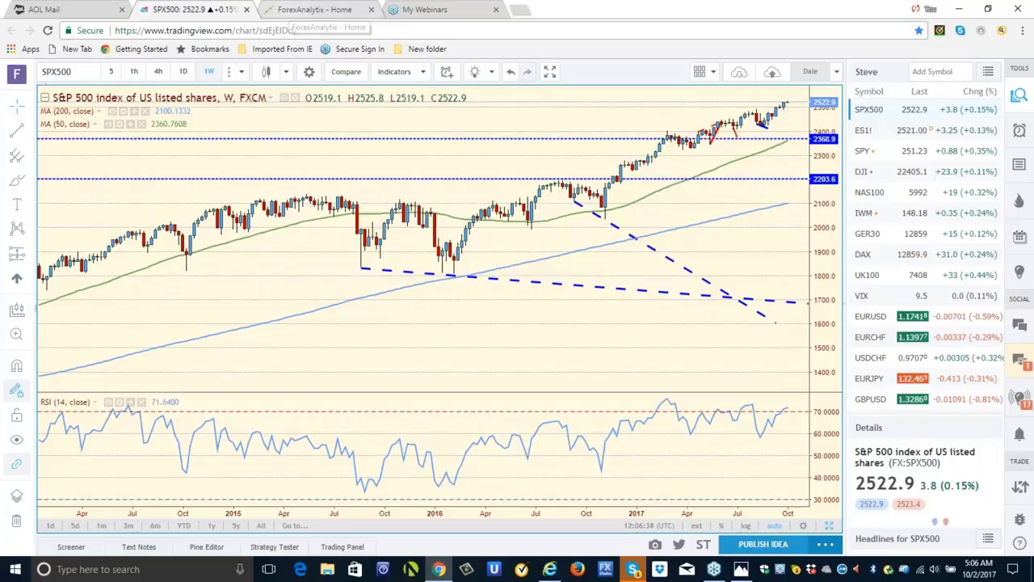
{"action": "left_click", "coordinate": [313, 9]}
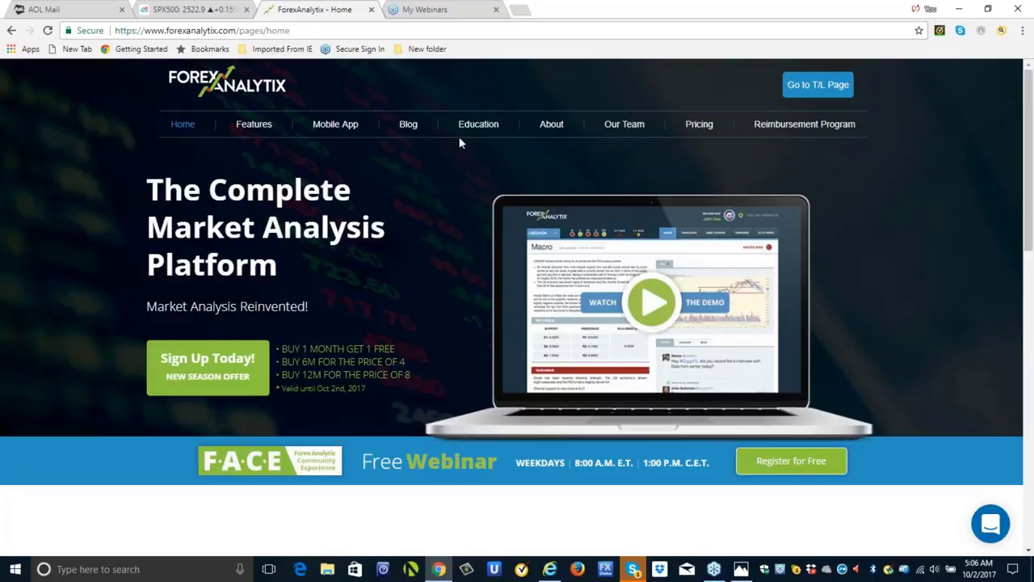
- From the Education section, go via Harmonics Analysis to the Elliott Wave Analysis article
{"action": "left_click", "coordinate": [478, 125]}
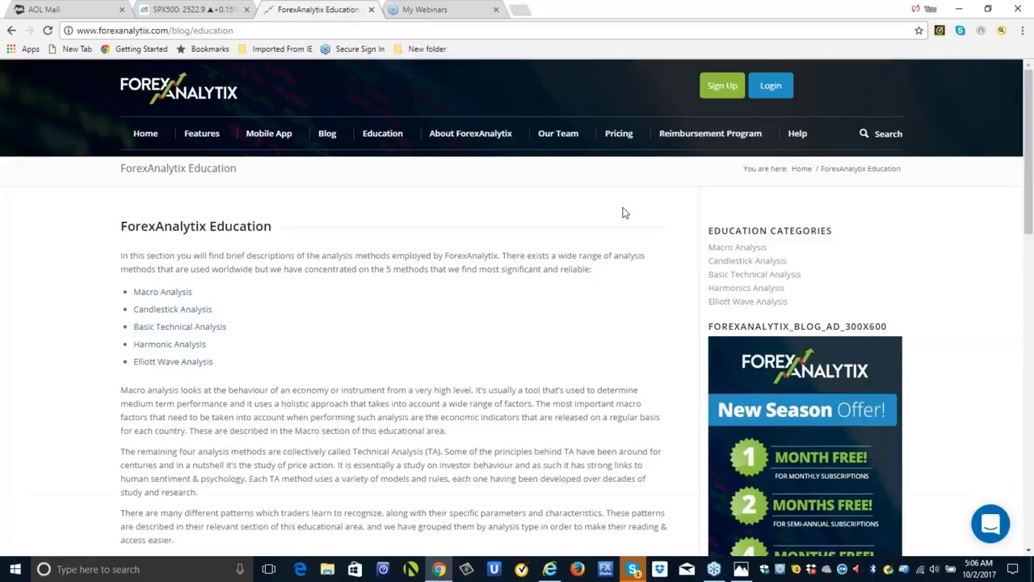
{"action": "left_click", "coordinate": [725, 290]}
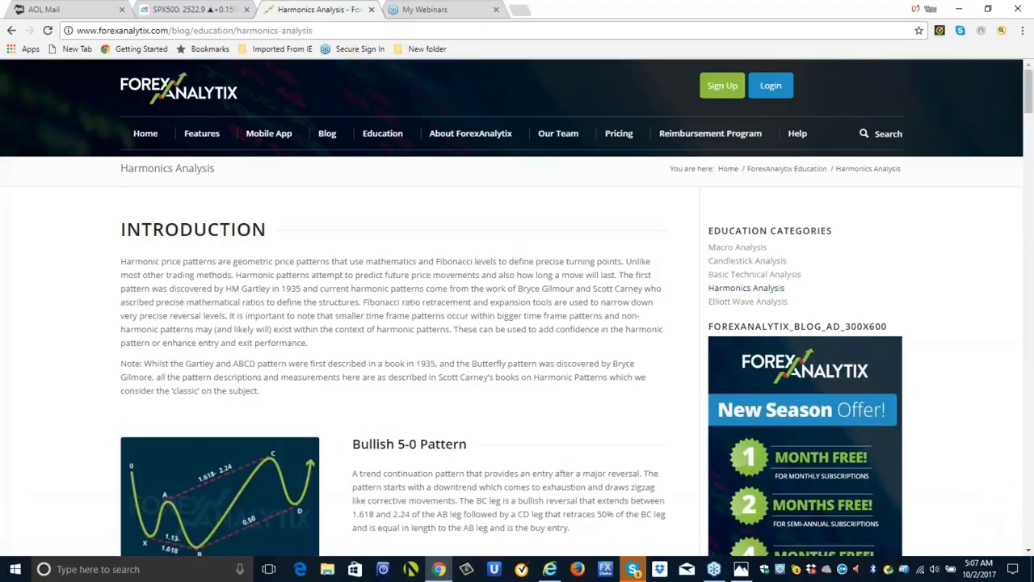
{"action": "left_click", "coordinate": [724, 302]}
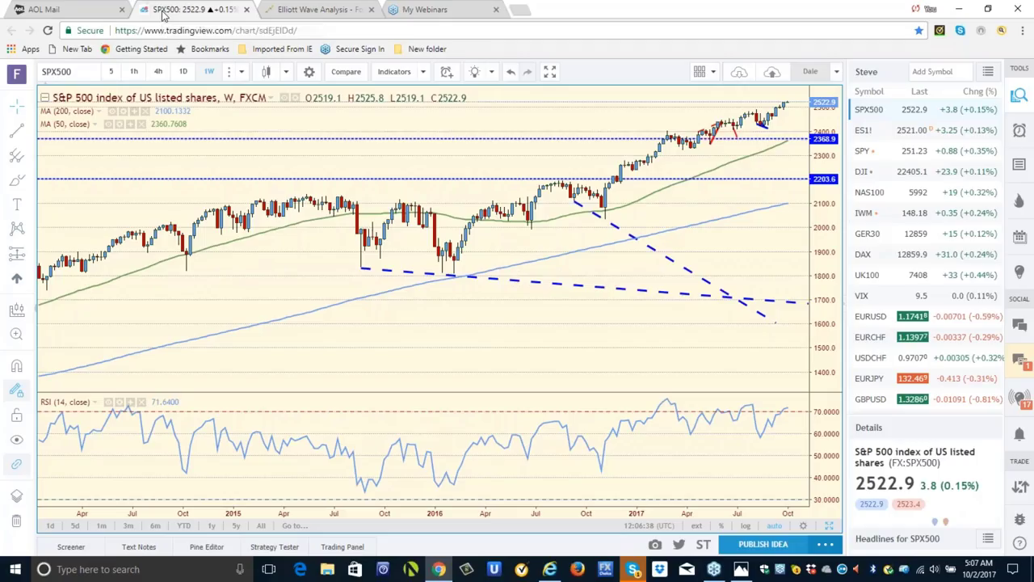
- Switch to the SPX500 tab holding the six-chart daily layout
{"action": "left_click", "coordinate": [162, 11]}
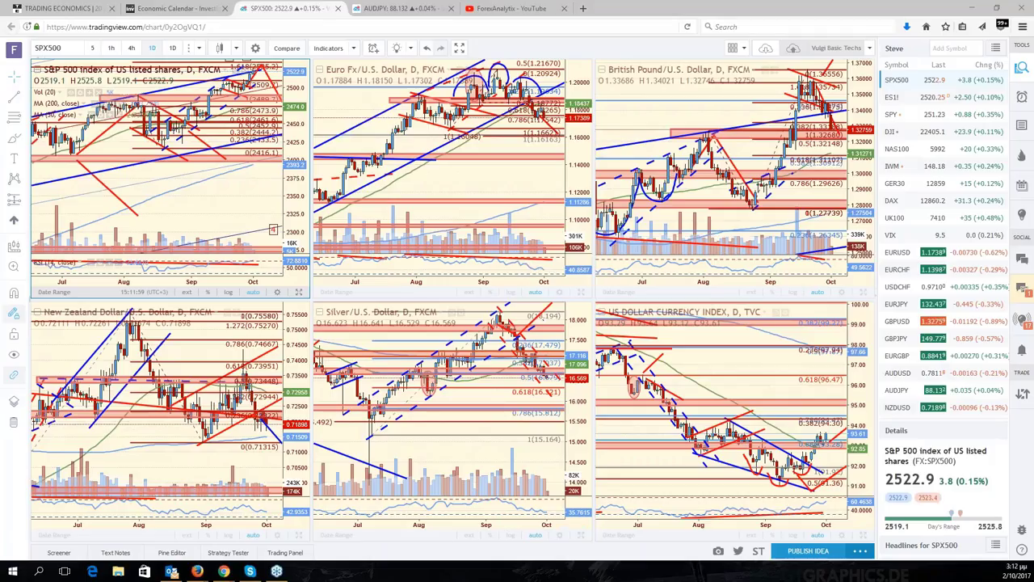
- Maximize the DXY daily chart with Alt+Enter and drag it left to leave space after the latest bars
{"action": "key", "text": "alt+Return"}
{"action": "left_click_drag", "start_coordinate": [809, 438], "coordinate": [727, 437]}
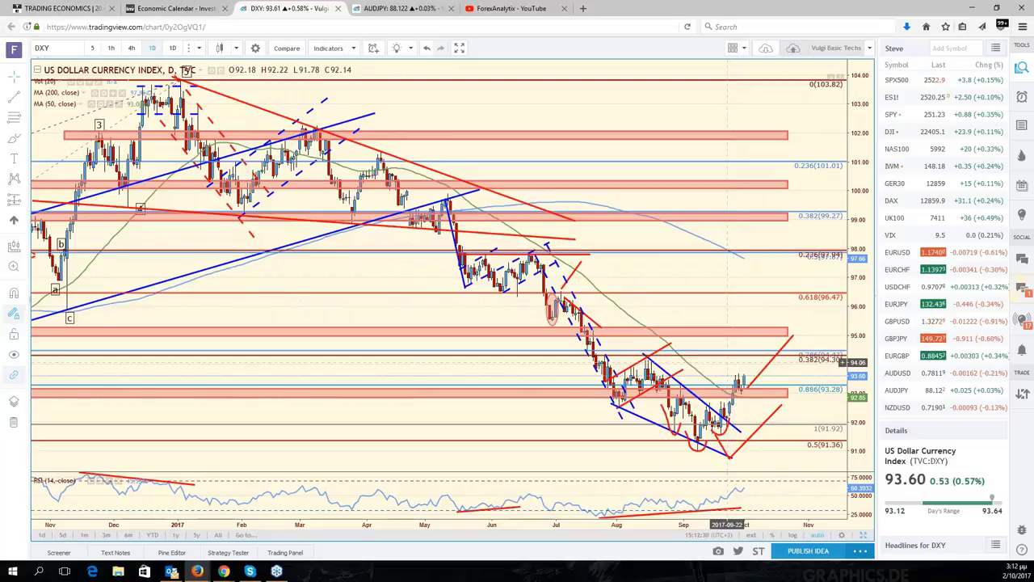
{"action": "scroll", "coordinate": [741, 384], "scroll_direction": "up", "scroll_amount": 1}
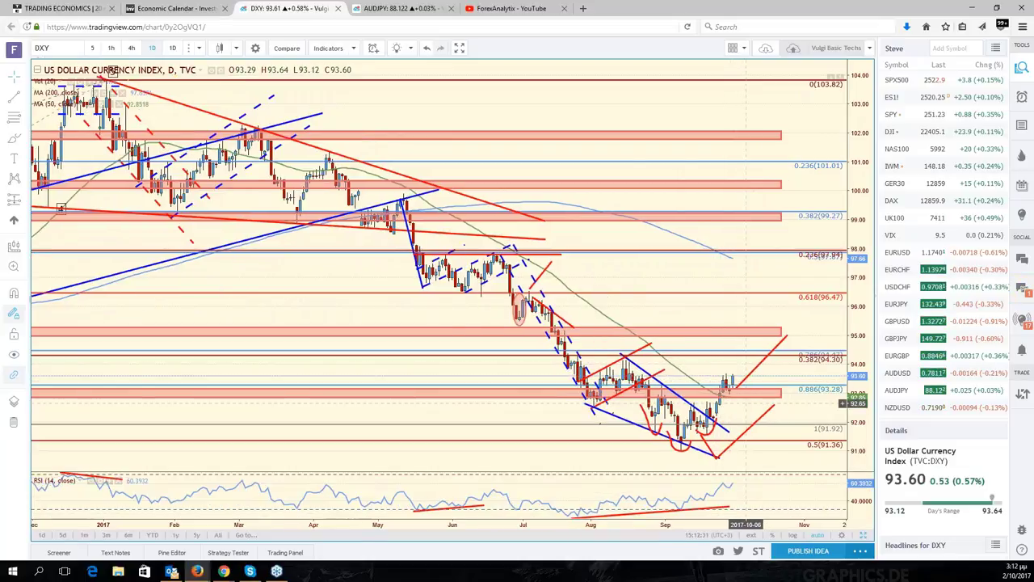
{"action": "scroll", "coordinate": [745, 403], "scroll_direction": "up", "scroll_amount": 1}
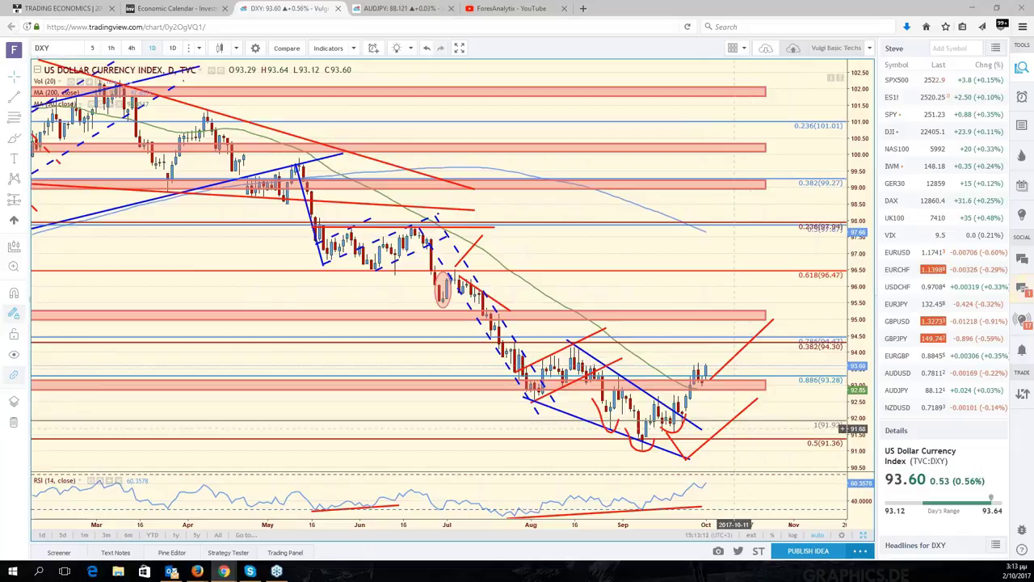
{"action": "scroll", "coordinate": [734, 428], "scroll_direction": "down", "scroll_amount": 1}
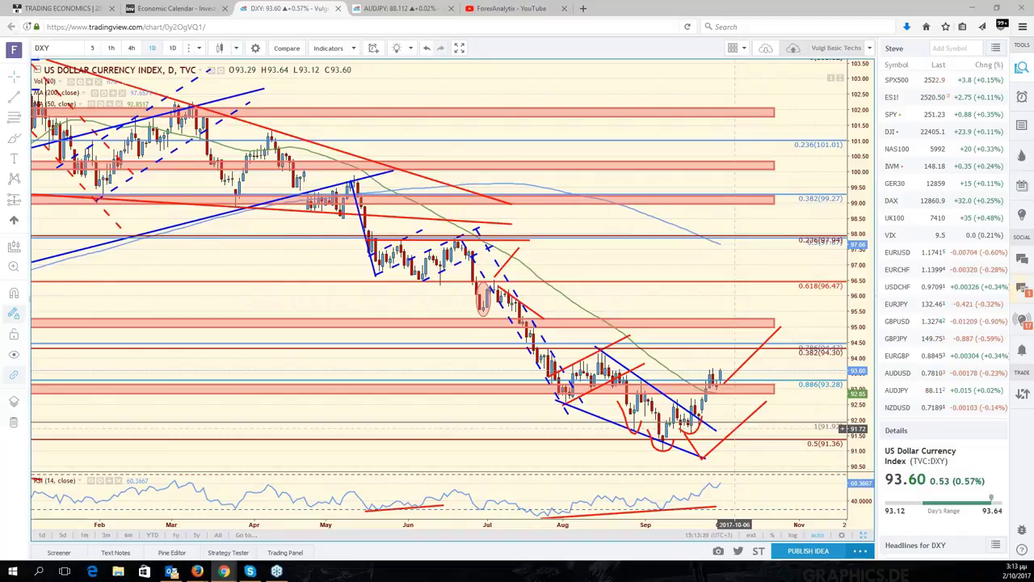
{"action": "scroll", "coordinate": [735, 428], "scroll_direction": "down", "scroll_amount": 1}
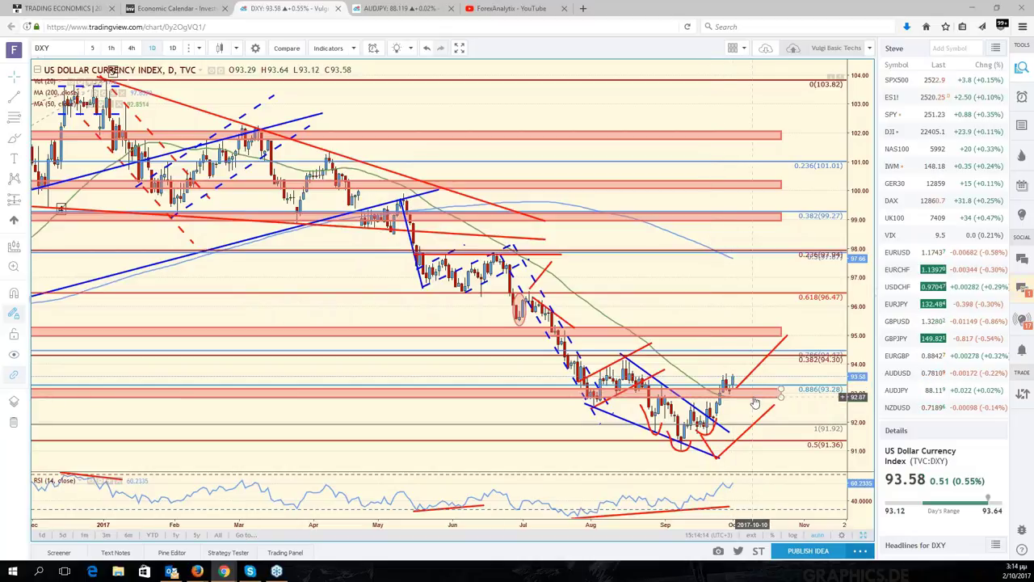
- Zoom out and pan the DXY chart to earlier dates, then restore the six-chart grid
{"action": "scroll", "coordinate": [754, 401], "scroll_direction": "down", "scroll_amount": 1}
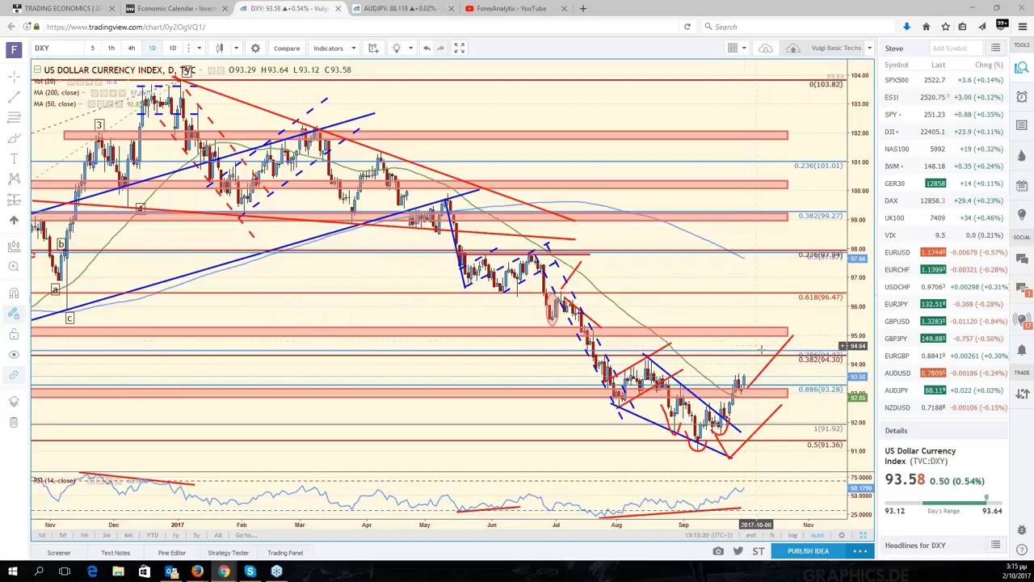
{"action": "left_click_drag", "start_coordinate": [775, 374], "coordinate": [847, 570]}
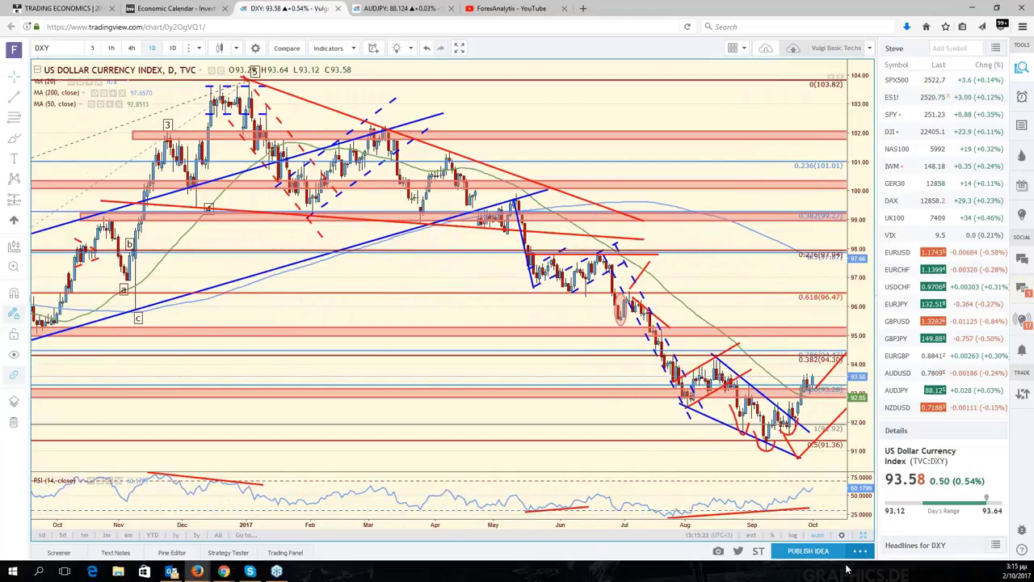
{"action": "left_click", "coordinate": [863, 535]}
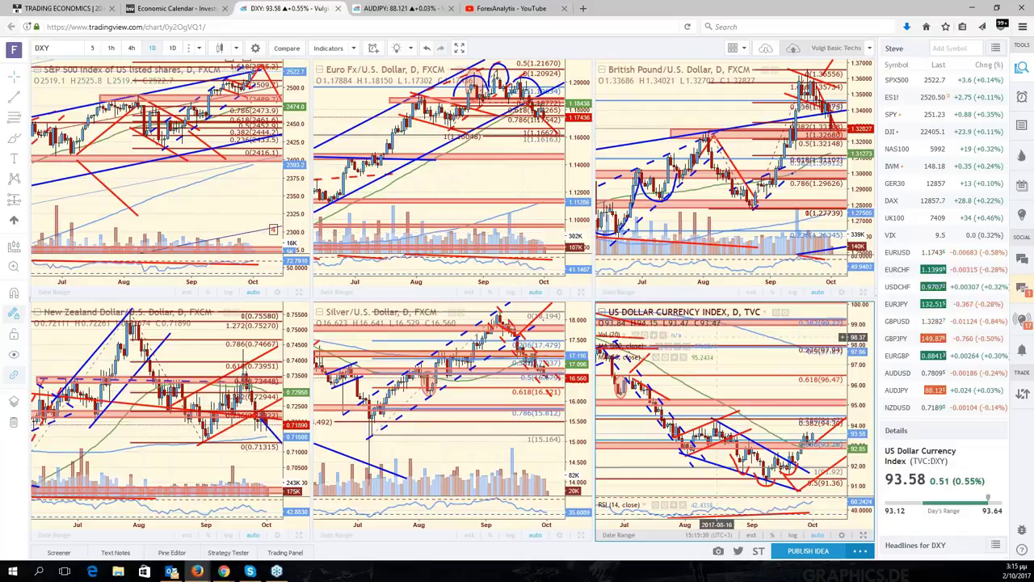
- Maximize the EUR/USD pane and pan it to leave space after the latest bars
{"action": "left_click", "coordinate": [579, 290]}
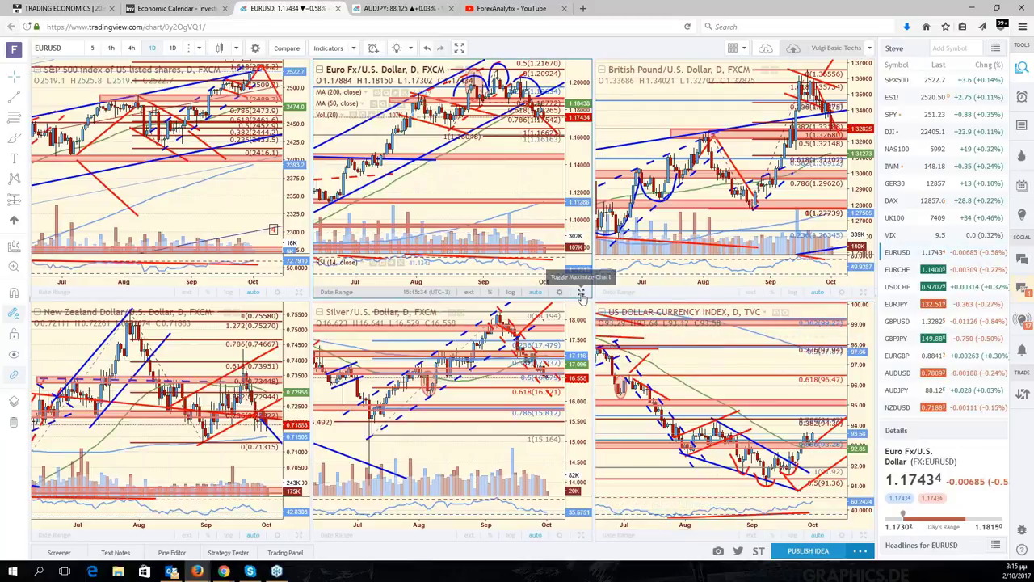
{"action": "left_click", "coordinate": [580, 292]}
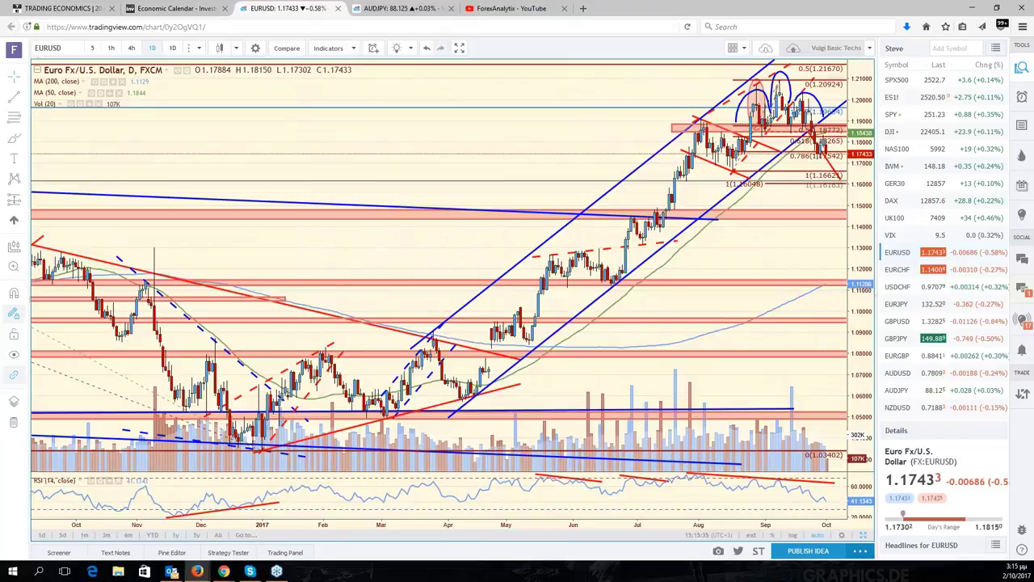
{"action": "left_click_drag", "start_coordinate": [799, 275], "coordinate": [691, 275]}
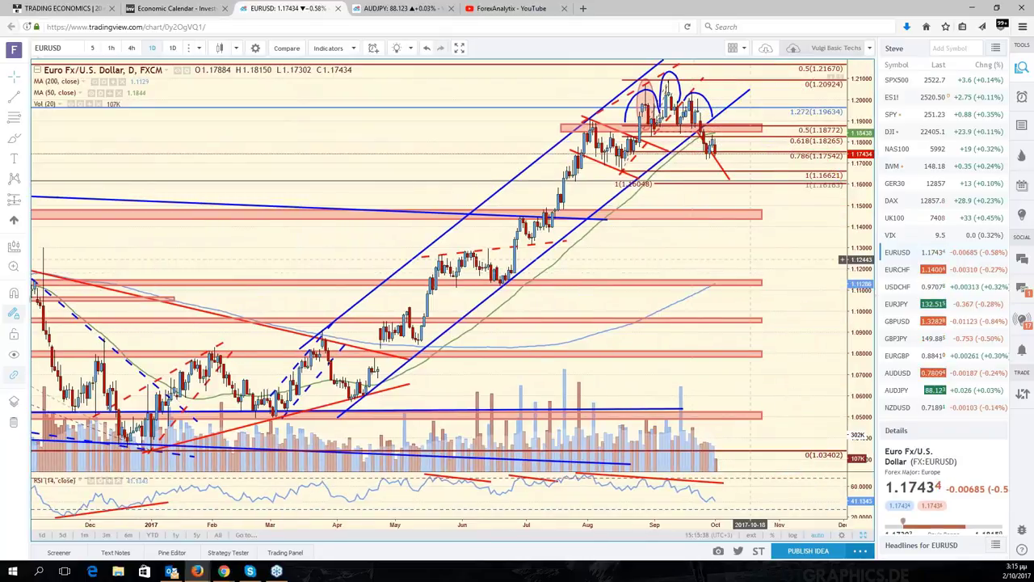
{"action": "left_click_drag", "start_coordinate": [749, 258], "coordinate": [810, 260]}
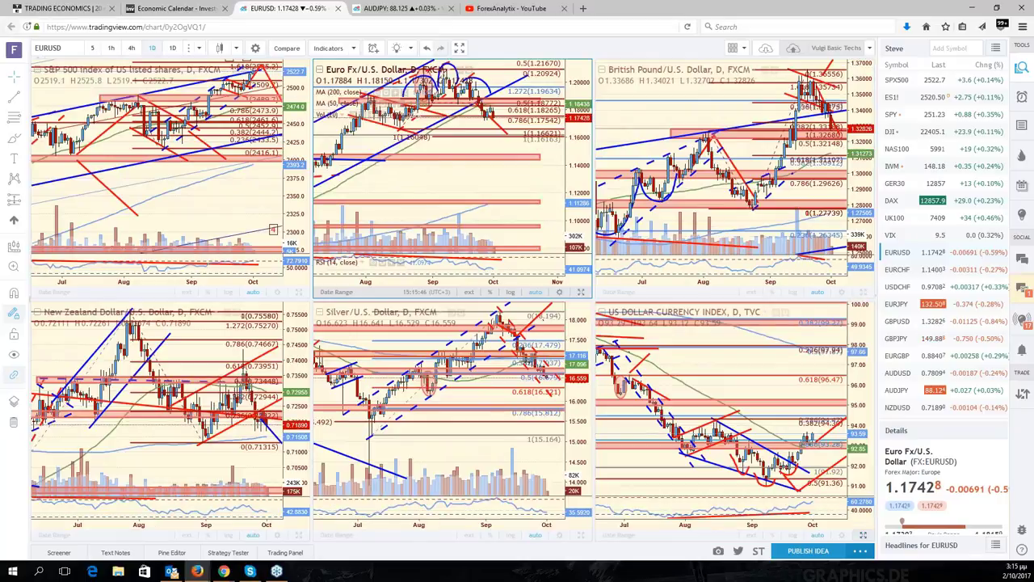
- Maximize the GBPUSD chart and inspect its red zone near 1.3268
{"action": "left_click", "coordinate": [761, 236]}
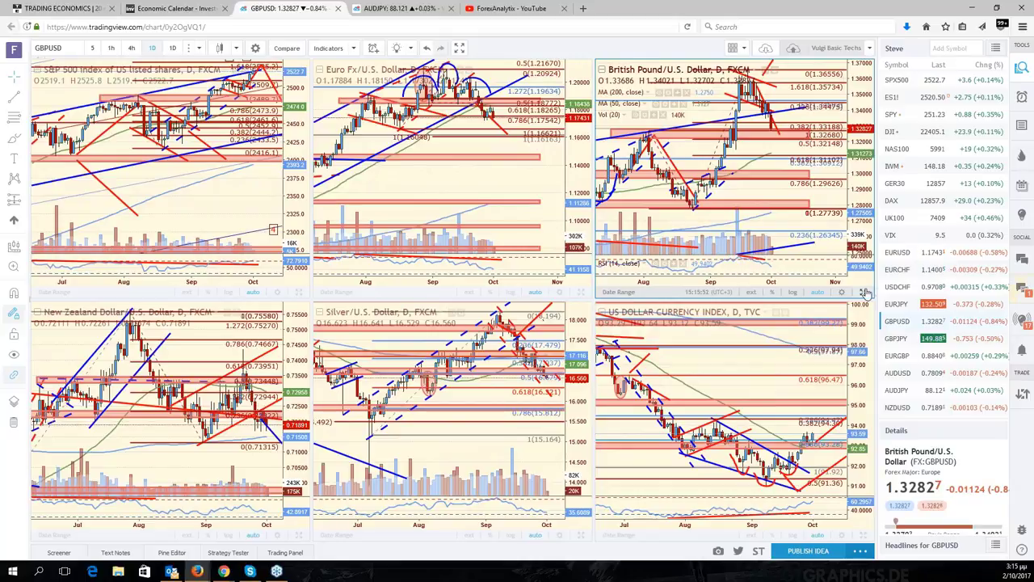
{"action": "left_click", "coordinate": [864, 292]}
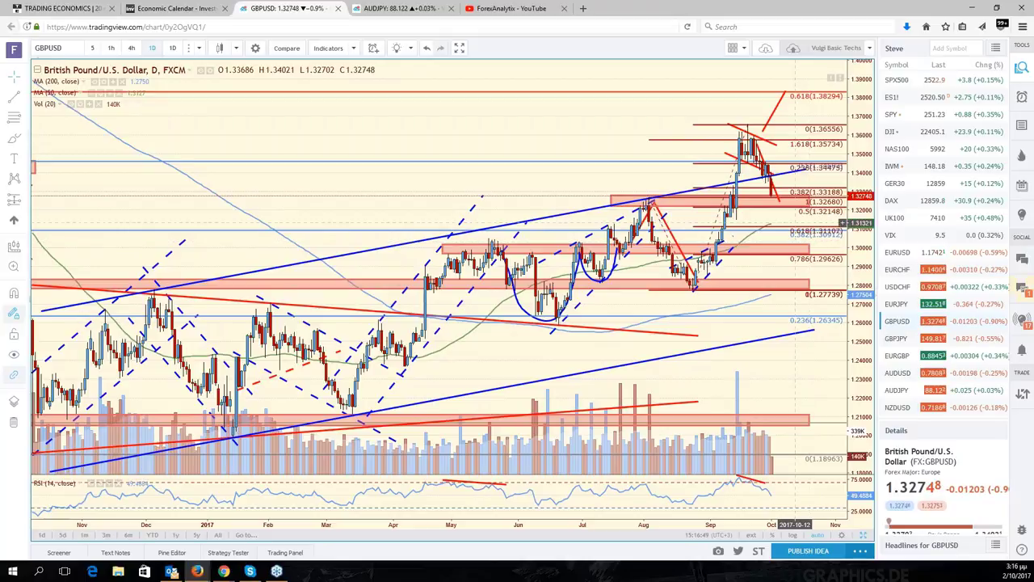
{"action": "left_click", "coordinate": [789, 199]}
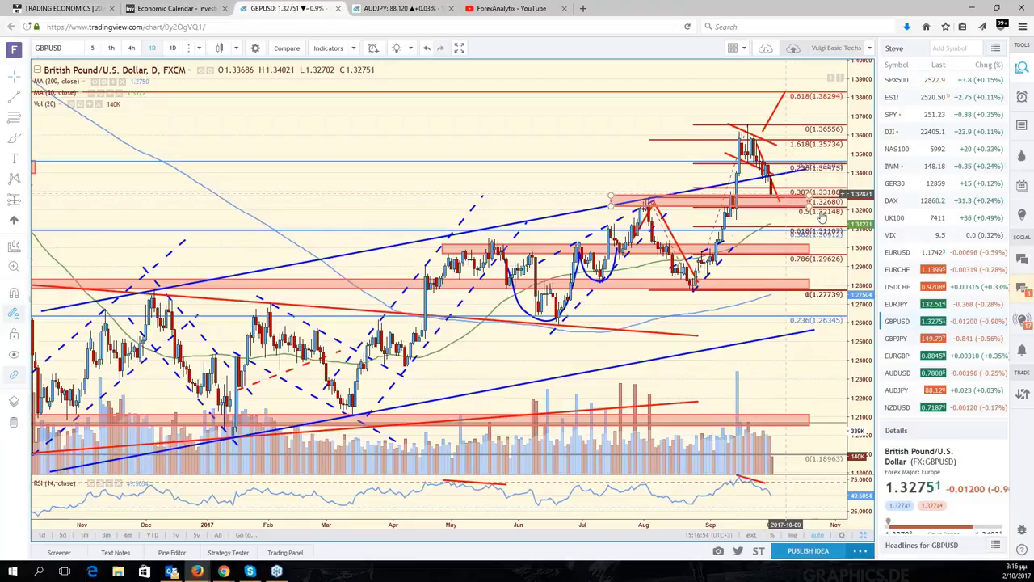
{"action": "left_click", "coordinate": [821, 216]}
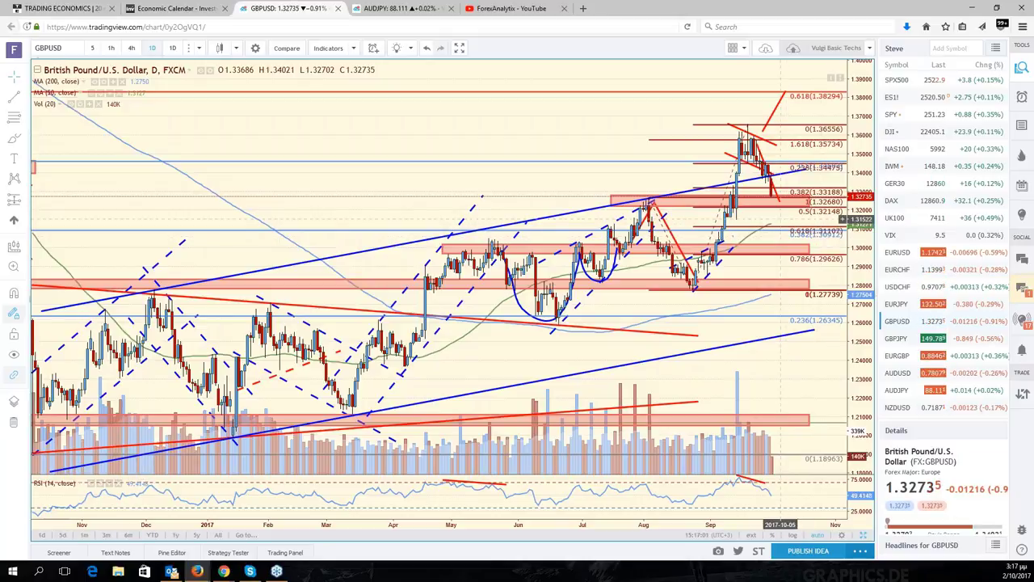
- Restore the grid and switch the EUR/USD pane to the EURGBP symbol
{"action": "left_click", "coordinate": [863, 536]}
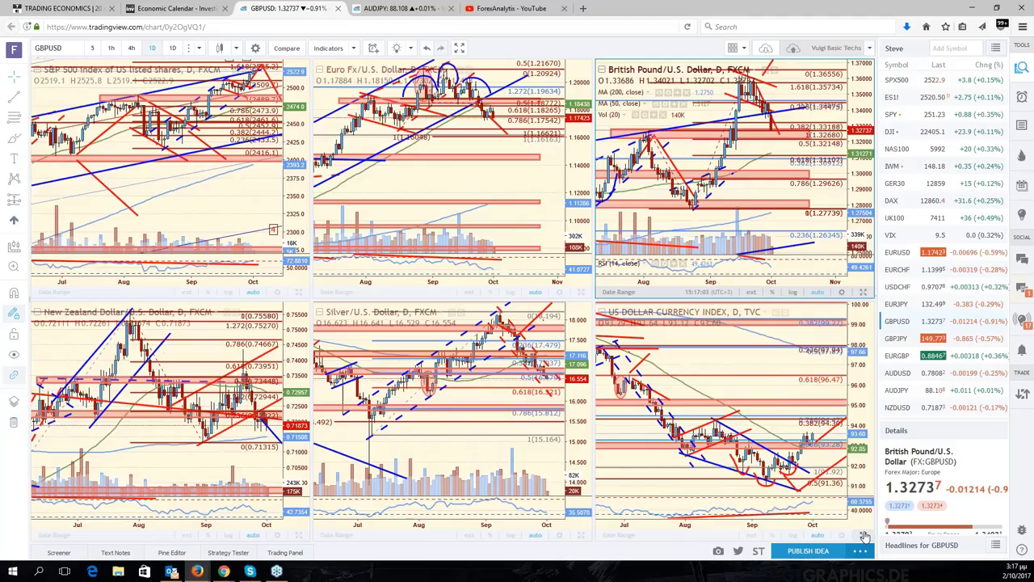
{"action": "left_click", "coordinate": [560, 187]}
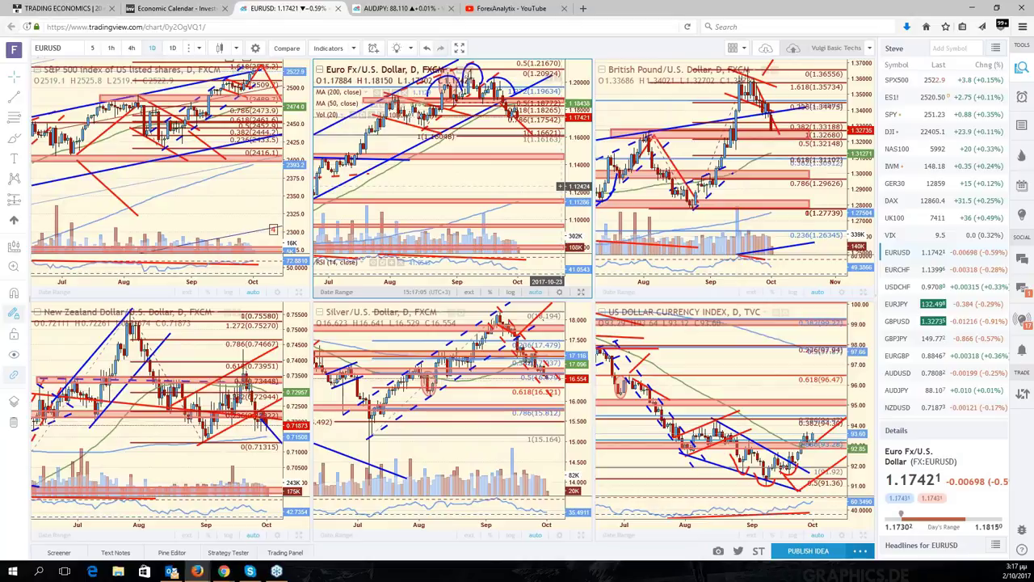
{"action": "left_click", "coordinate": [68, 48]}
{"action": "type", "text": "EUR"}
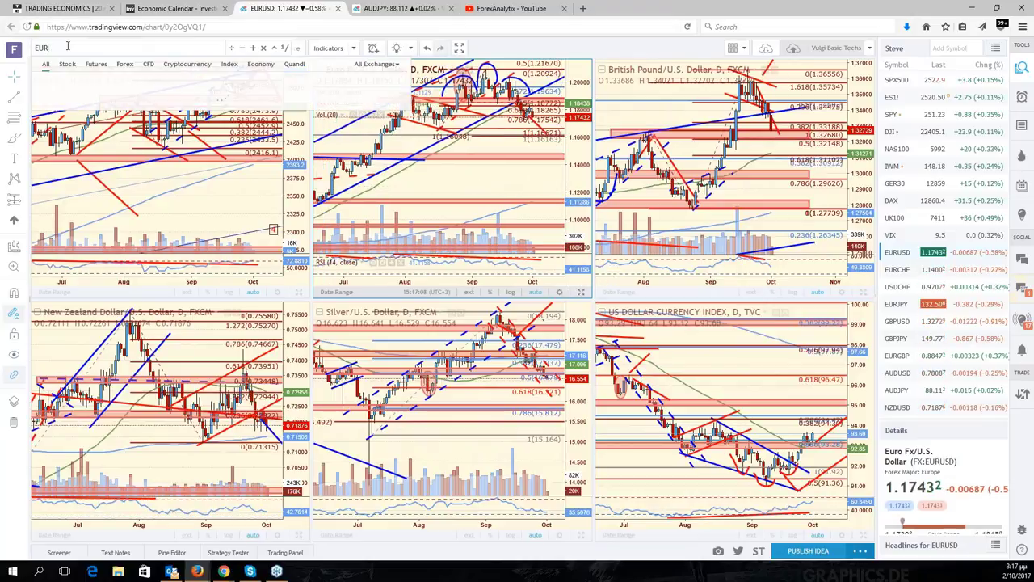
{"action": "type", "text": "GBP"}
{"action": "key", "text": "Return"}
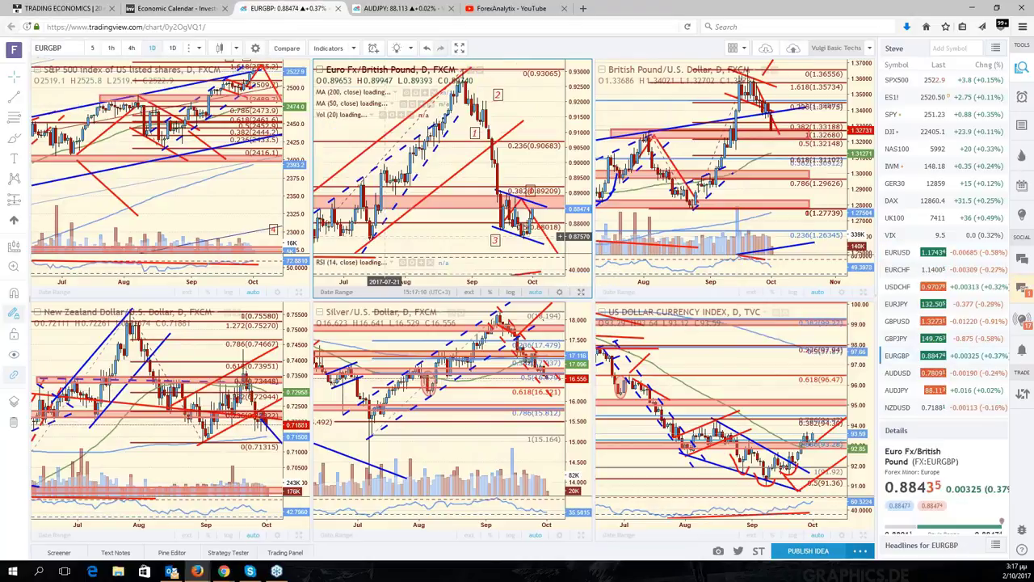
- Maximize EURGBP, pan through its history and nudge wave label 4 up and right
{"action": "left_click", "coordinate": [581, 292]}
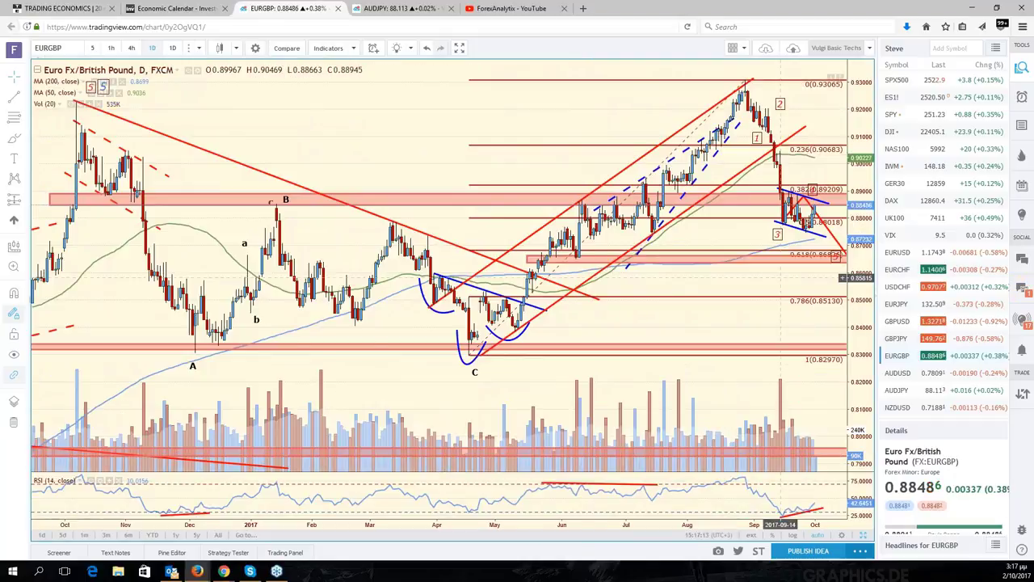
{"action": "left_click_drag", "start_coordinate": [779, 277], "coordinate": [669, 289]}
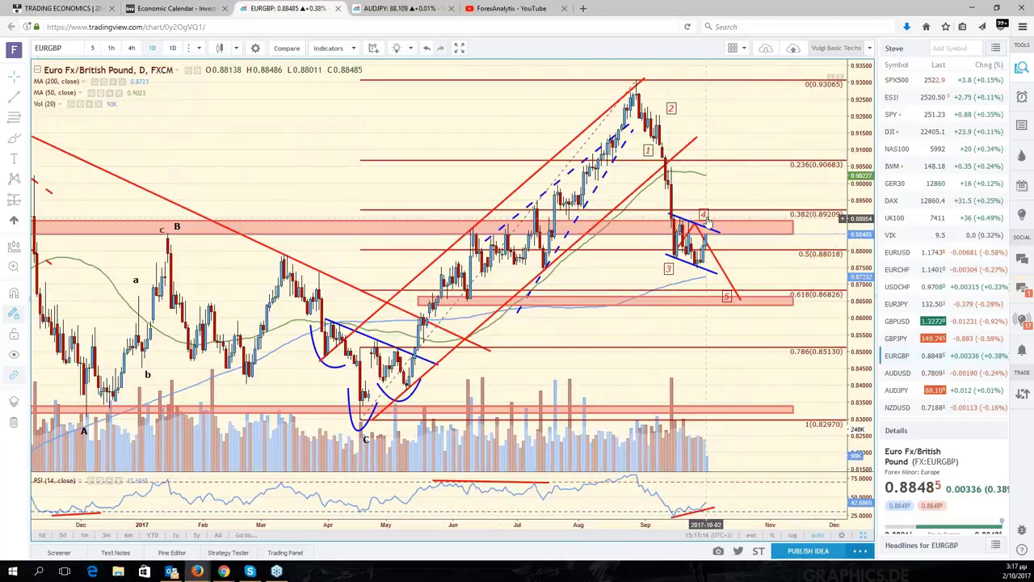
{"action": "left_click_drag", "start_coordinate": [703, 214], "coordinate": [717, 211]}
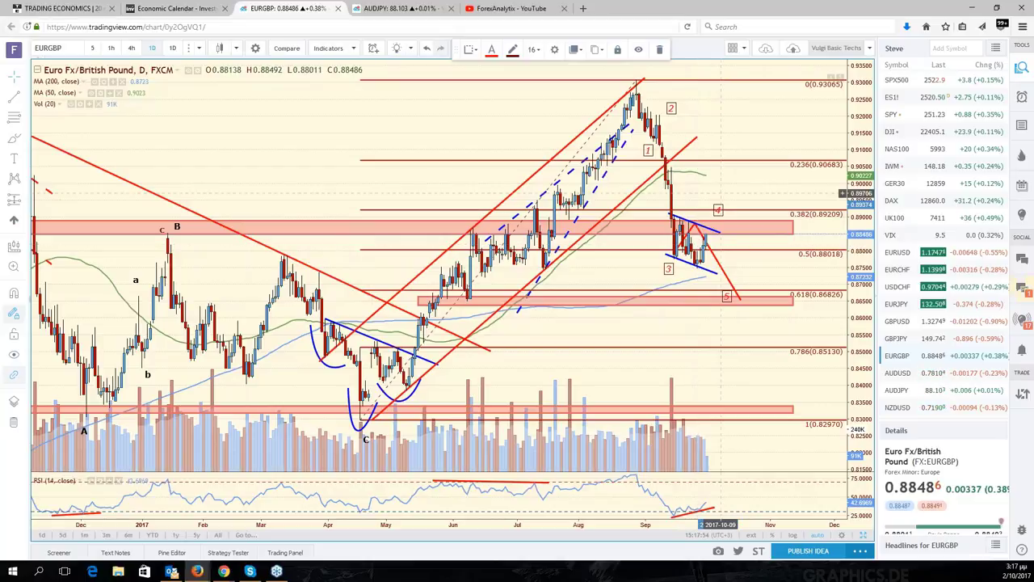
{"action": "mouse_move", "coordinate": [723, 187]}
{"action": "left_mouse_down"}
{"action": "mouse_move", "coordinate": [812, 192]}
{"action": "mouse_move", "coordinate": [746, 196]}
{"action": "left_mouse_up"}
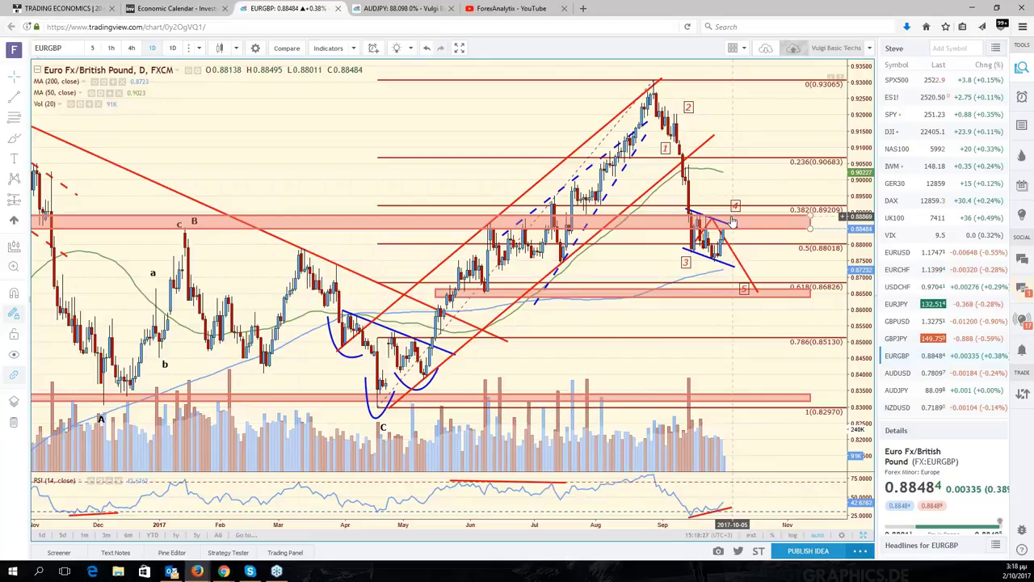
- Deselect the wave 5 label, then zoom and pan EURGBP to leave space after the latest bars
{"action": "left_click", "coordinate": [744, 289]}
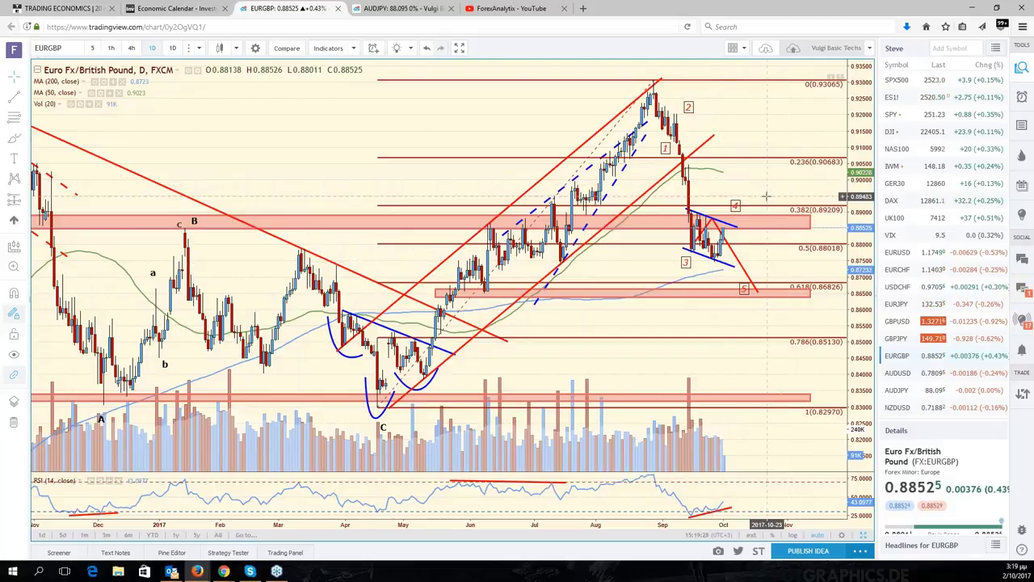
{"action": "scroll", "coordinate": [762, 197], "scroll_direction": "down", "scroll_amount": 1}
{"action": "left_click_drag", "start_coordinate": [760, 196], "coordinate": [696, 272]}
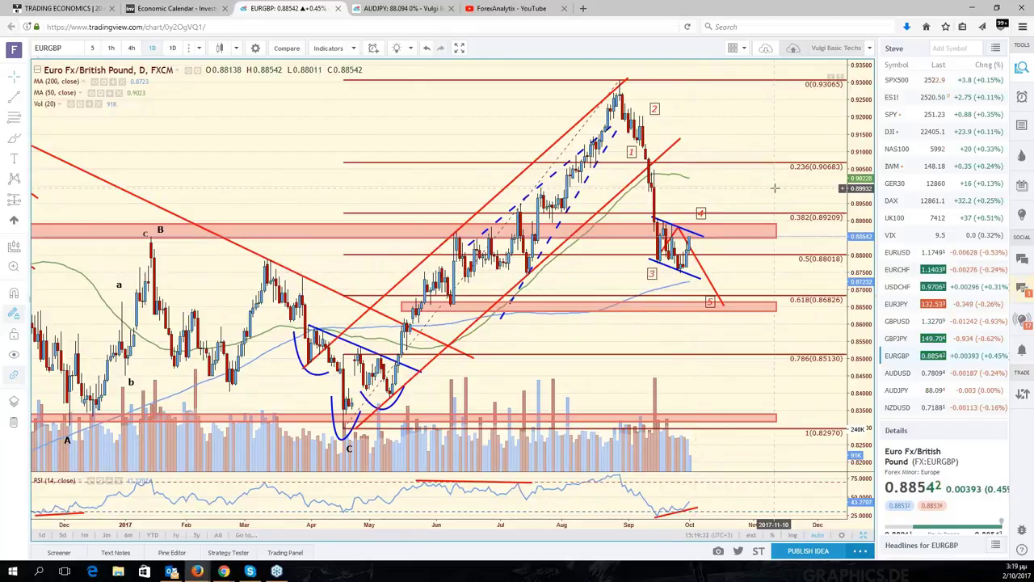
{"action": "left_click_drag", "start_coordinate": [805, 335], "coordinate": [842, 348]}
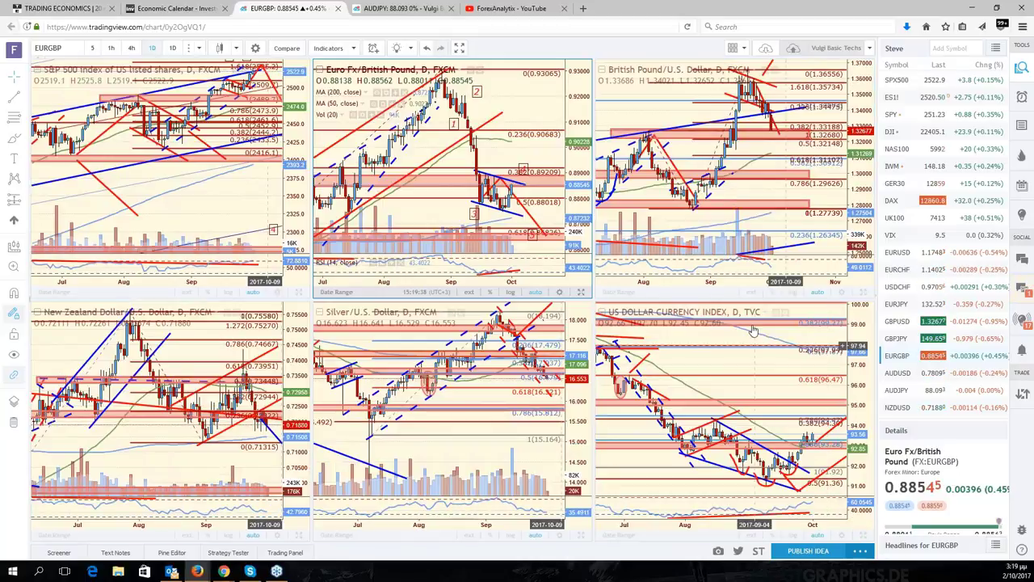
- Maximize and pan the GBPUSD chart, then activate the EUR/GBP and NZDUSD panes in the grid
{"action": "left_click_drag", "start_coordinate": [815, 152], "coordinate": [864, 275]}
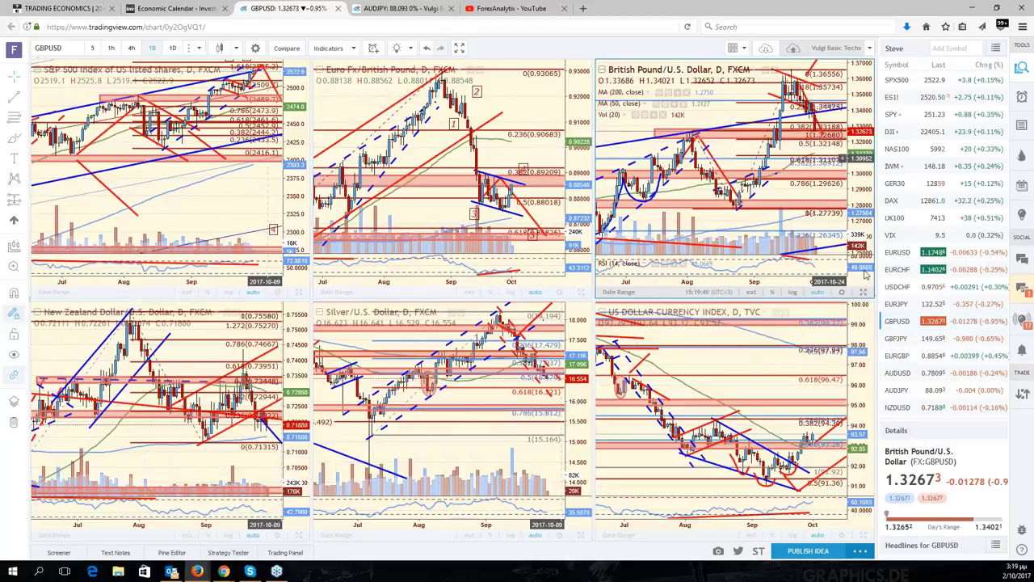
{"action": "left_click", "coordinate": [863, 292]}
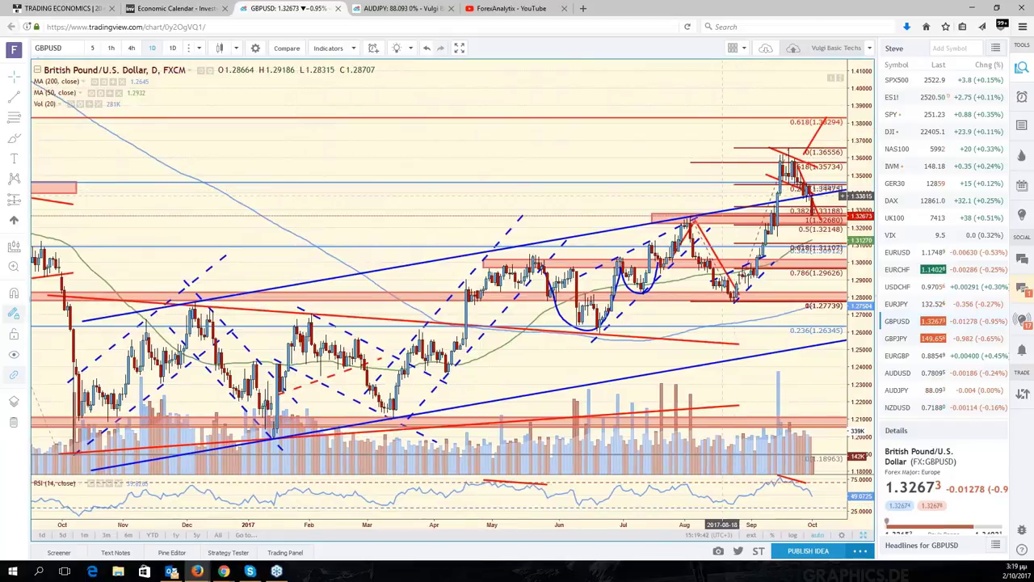
{"action": "left_click_drag", "start_coordinate": [722, 196], "coordinate": [650, 202]}
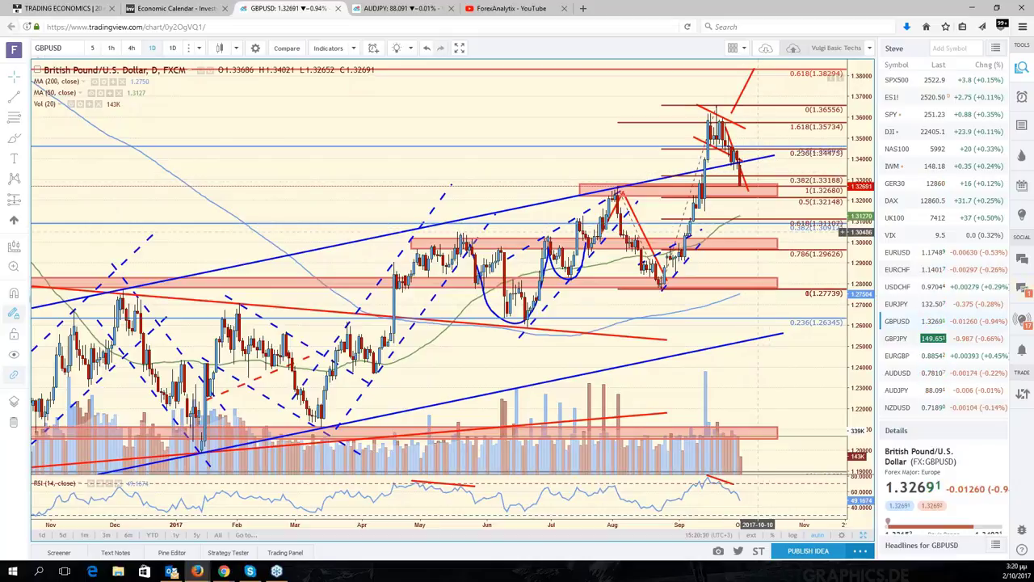
{"action": "left_click_drag", "start_coordinate": [756, 232], "coordinate": [788, 232]}
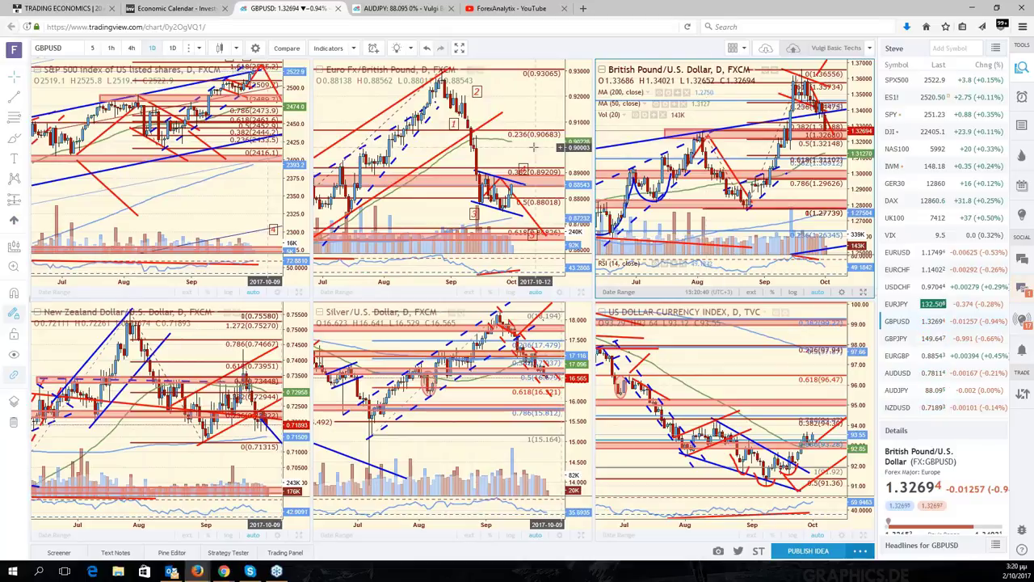
{"action": "left_click", "coordinate": [559, 151]}
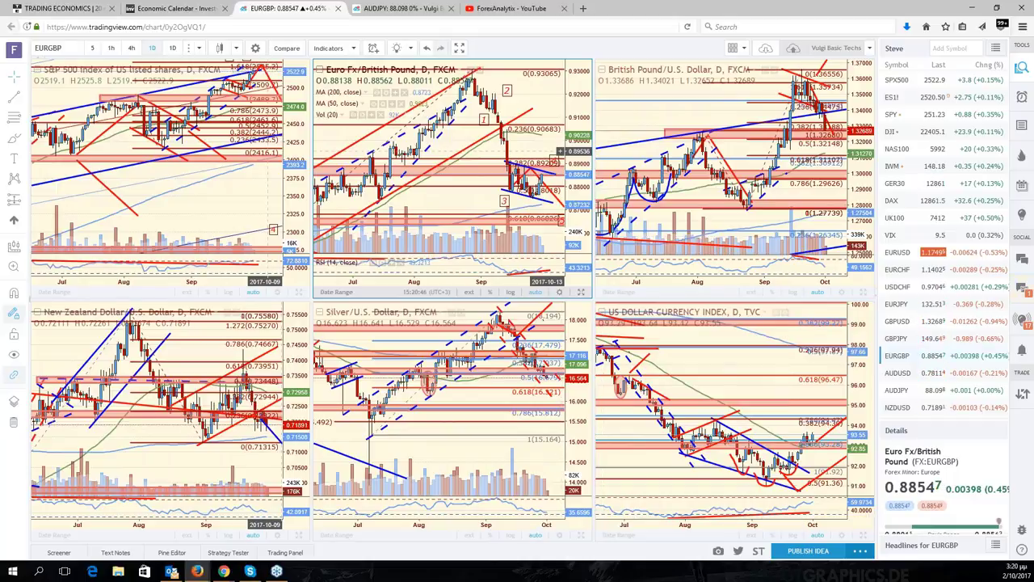
{"action": "left_click", "coordinate": [301, 537]}
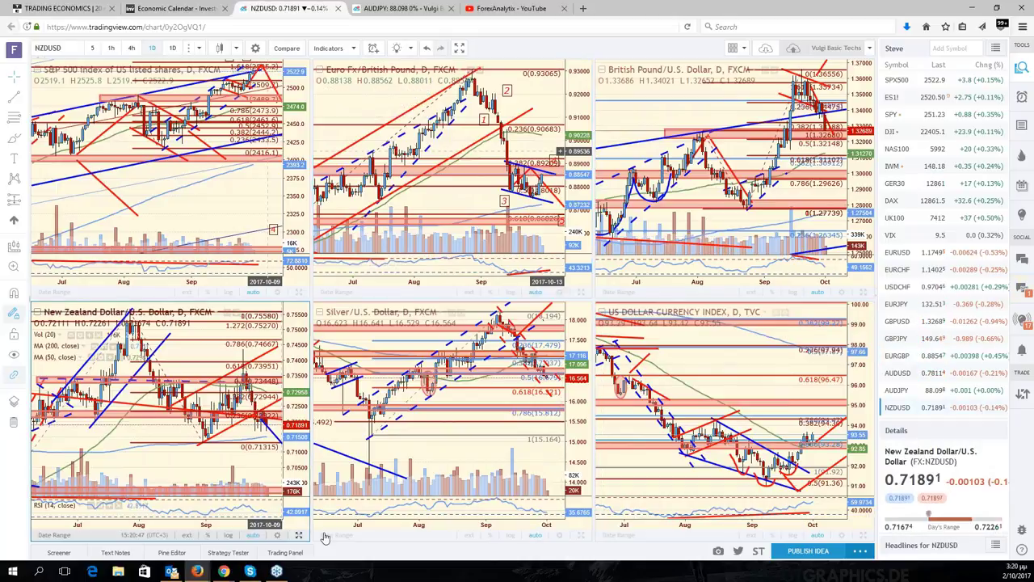
- Maximize NZDUSD with room right of the latest bars, then flip between AUDUSD and NZDUSD to compare
{"action": "left_click", "coordinate": [299, 534]}
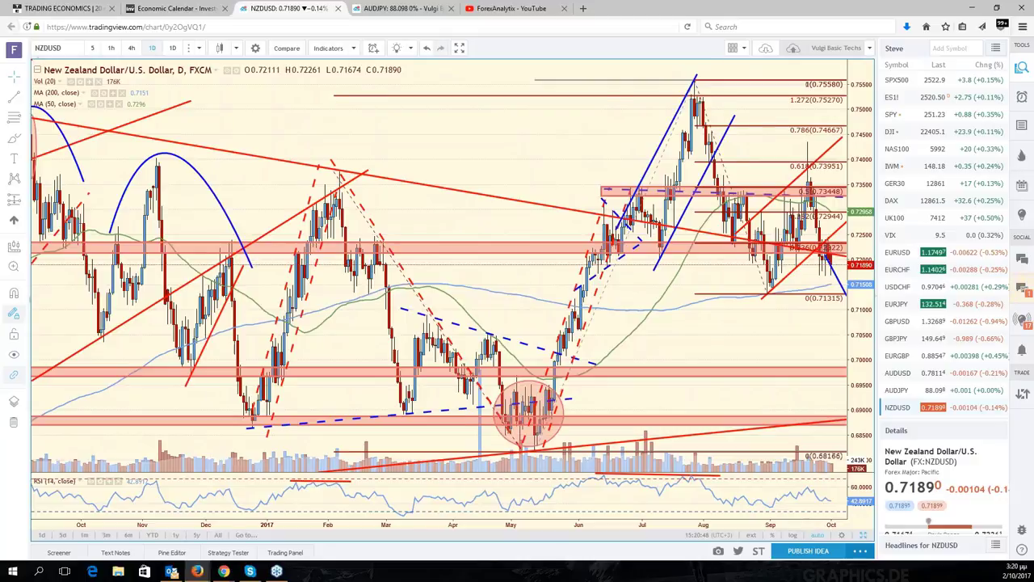
{"action": "left_click_drag", "start_coordinate": [806, 220], "coordinate": [709, 220]}
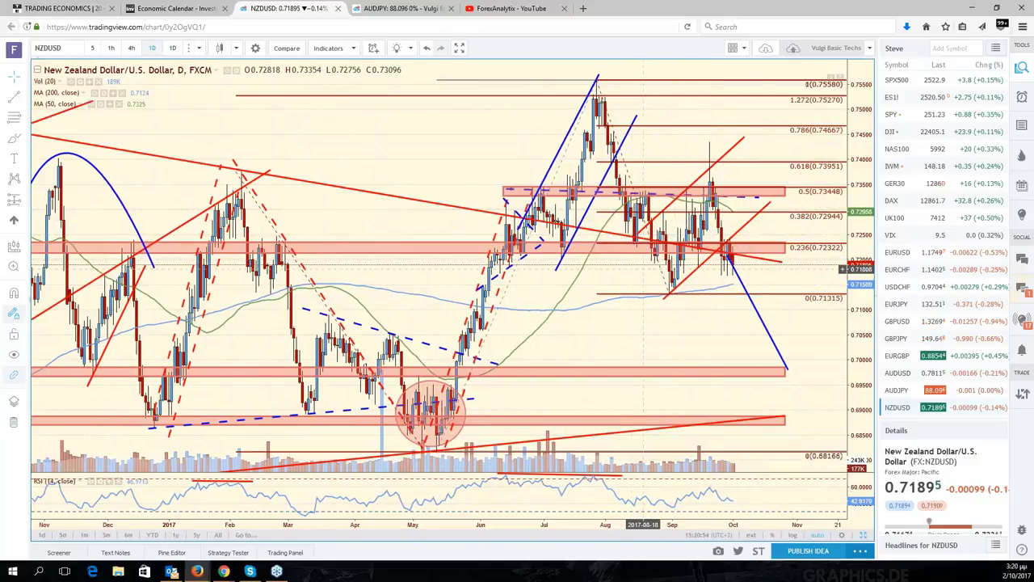
{"action": "left_click", "coordinate": [900, 373]}
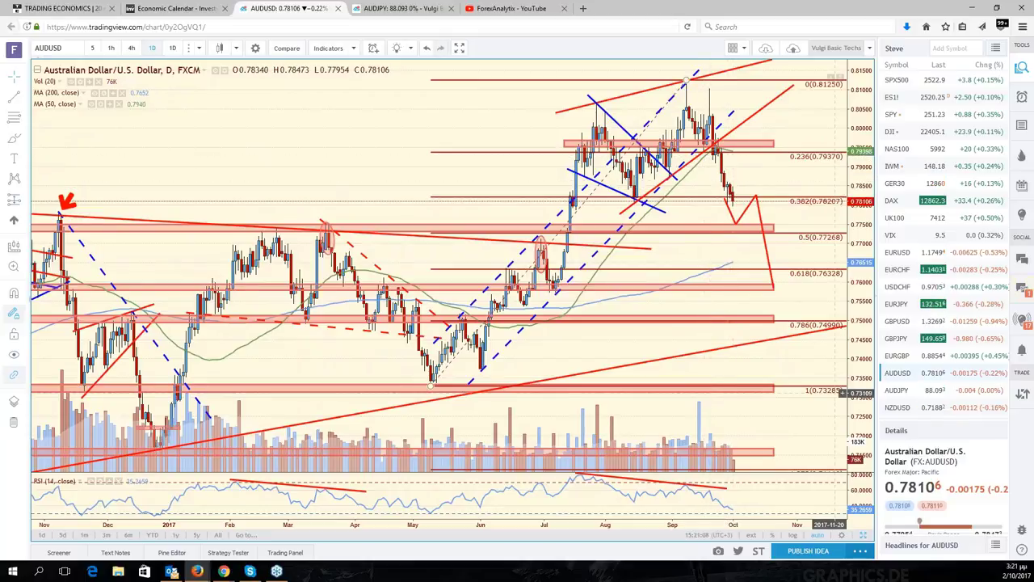
{"action": "left_click", "coordinate": [915, 408]}
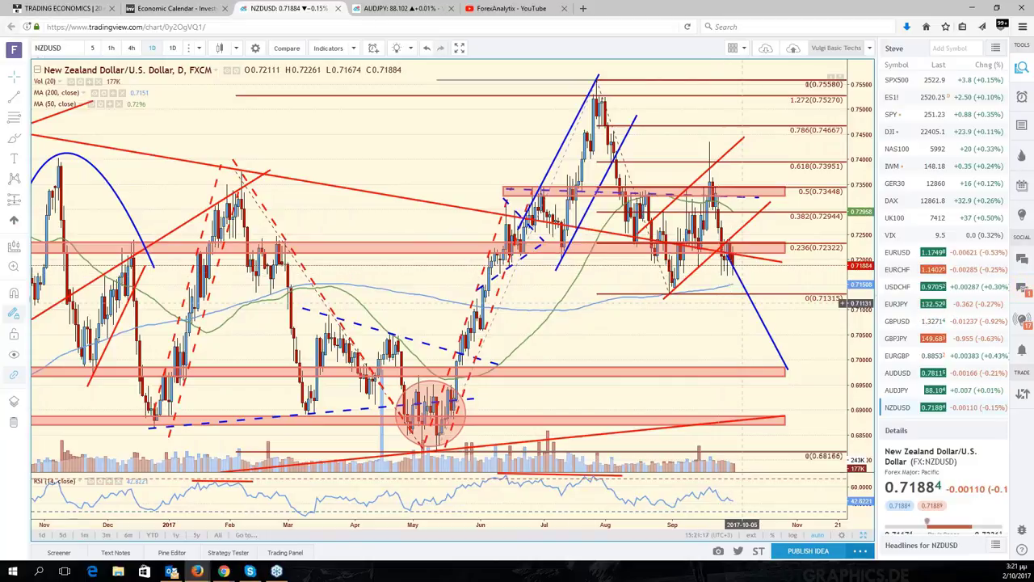
{"action": "left_click", "coordinate": [905, 374]}
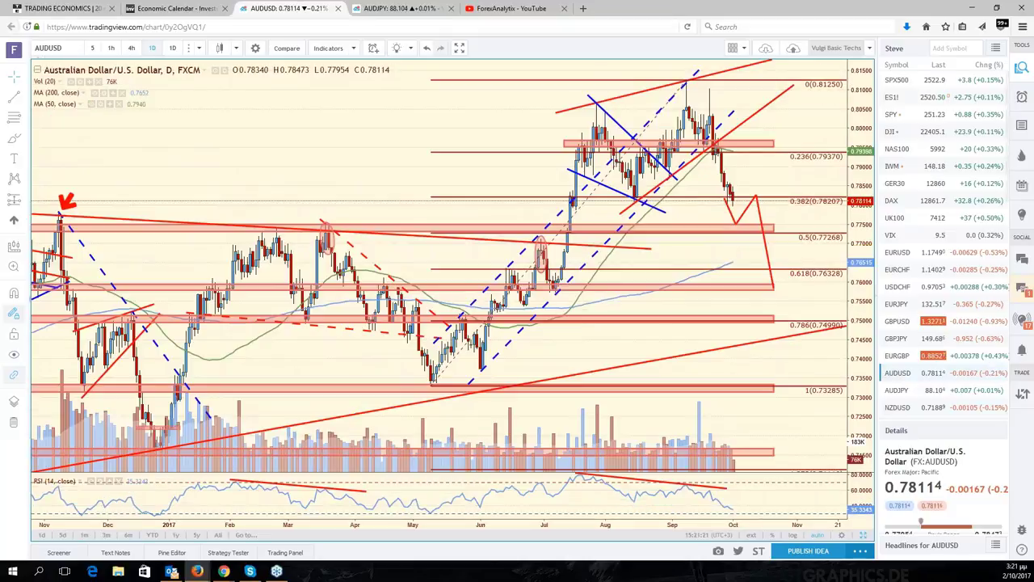
{"action": "left_click", "coordinate": [896, 408]}
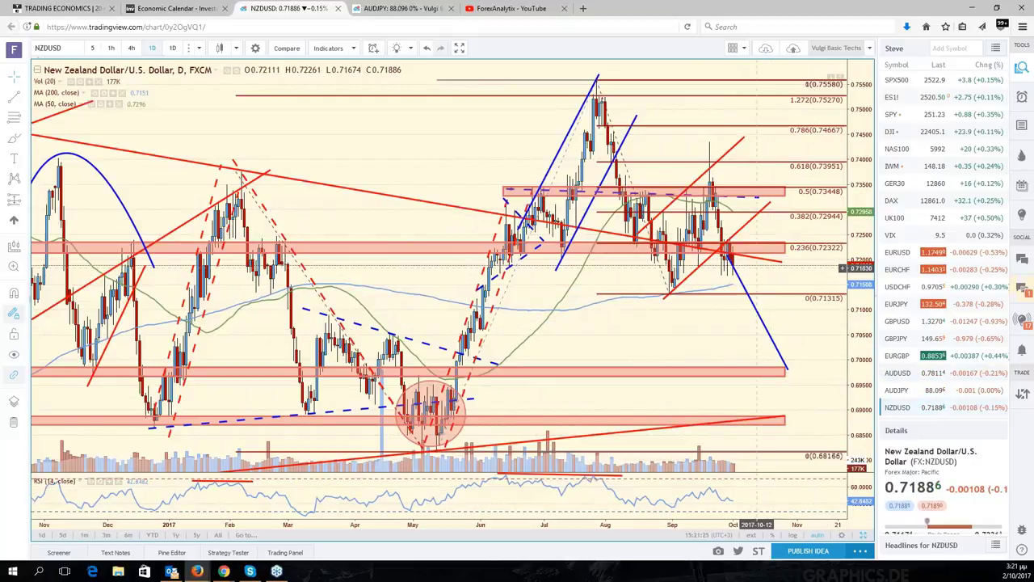
- Switch the maximized chart to AUDUSD, pan to earlier bars, and restore the six-chart grid
{"action": "left_click", "coordinate": [911, 377]}
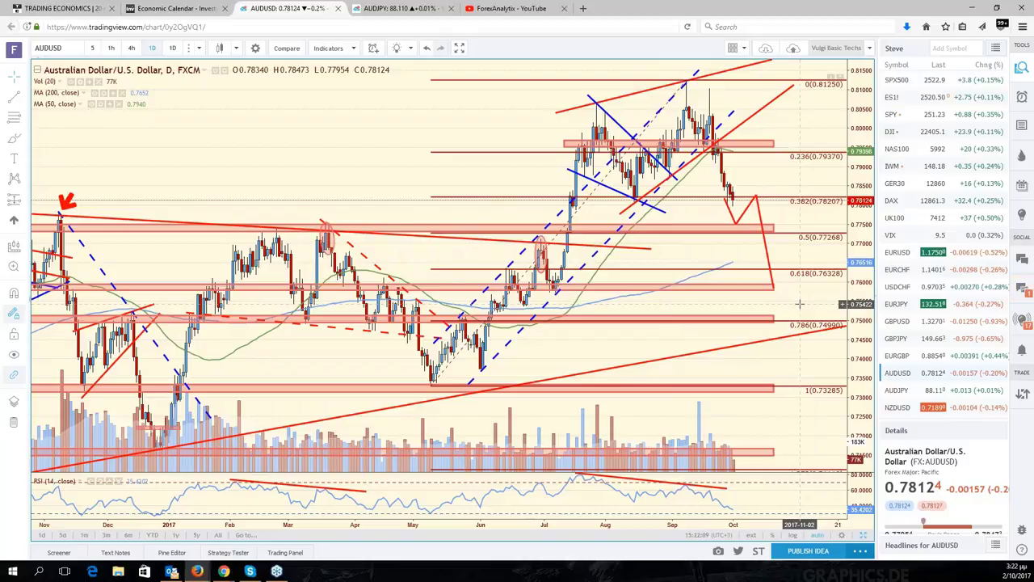
{"action": "left_click_drag", "start_coordinate": [799, 304], "coordinate": [871, 310]}
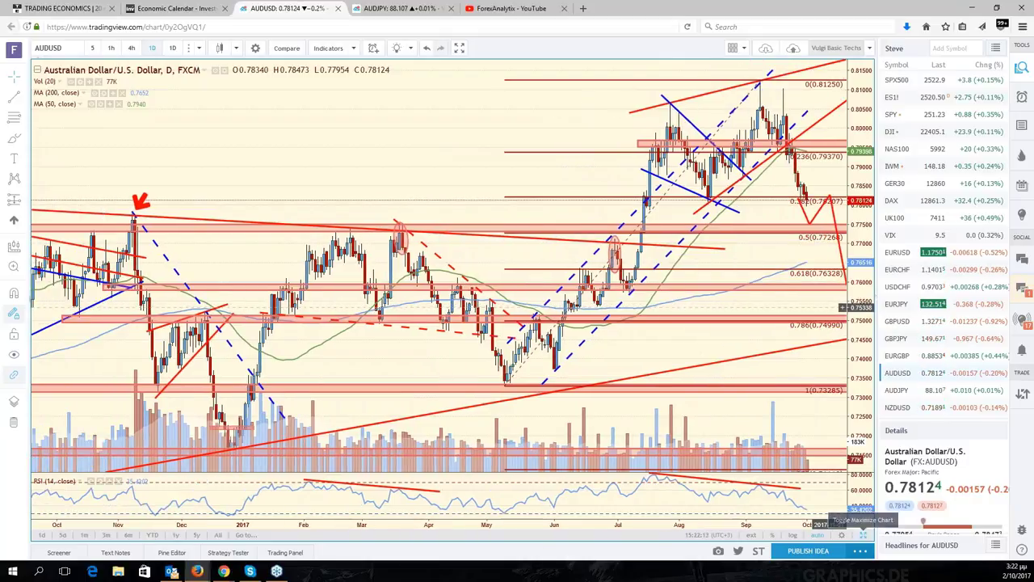
{"action": "left_click", "coordinate": [863, 535]}
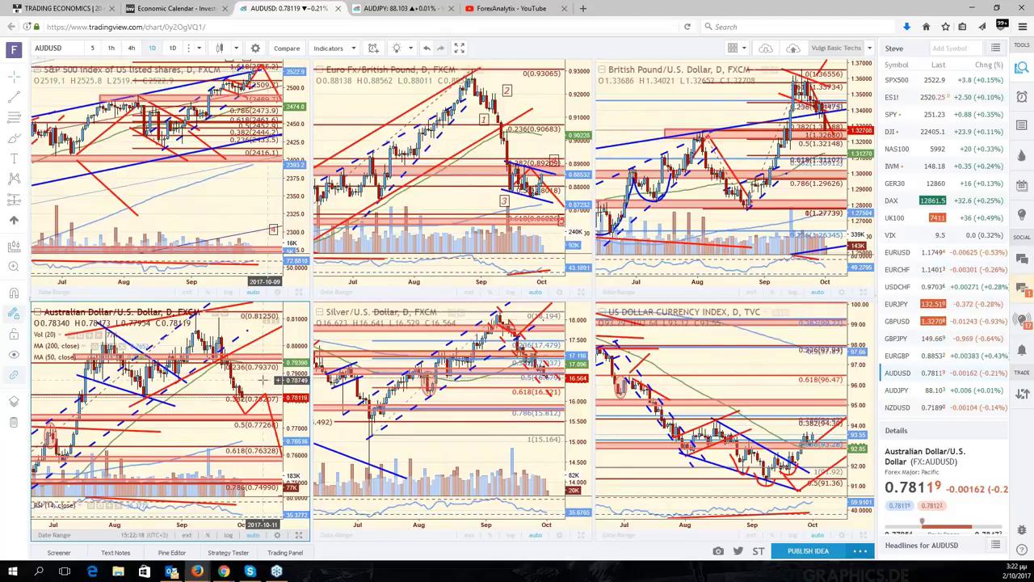
- Load USDZAR into the bottom-middle Silver pane and maximize it
{"action": "left_click_drag", "start_coordinate": [263, 379], "coordinate": [283, 379]}
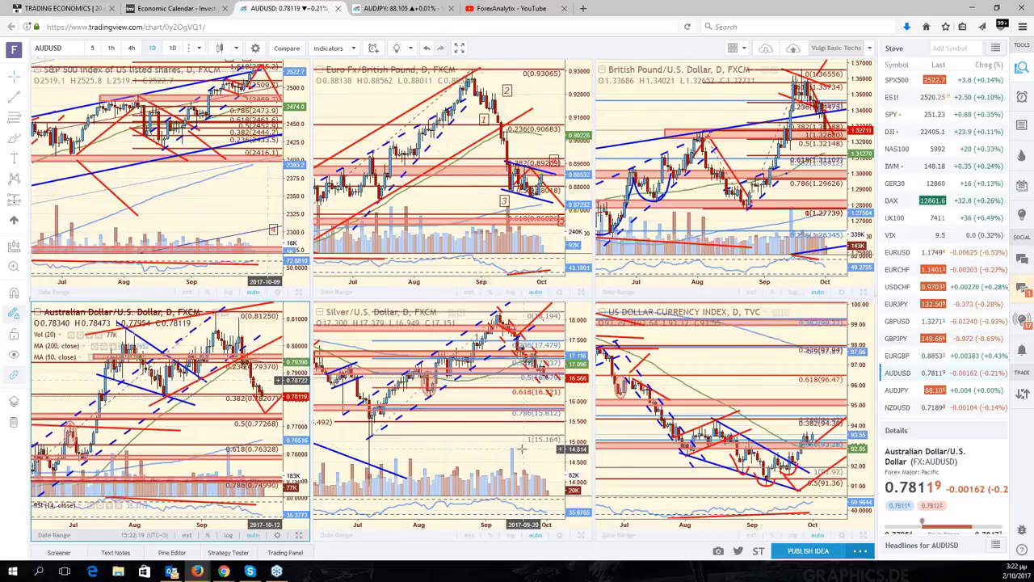
{"action": "left_click", "coordinate": [521, 448]}
{"action": "type", "text": "U"}
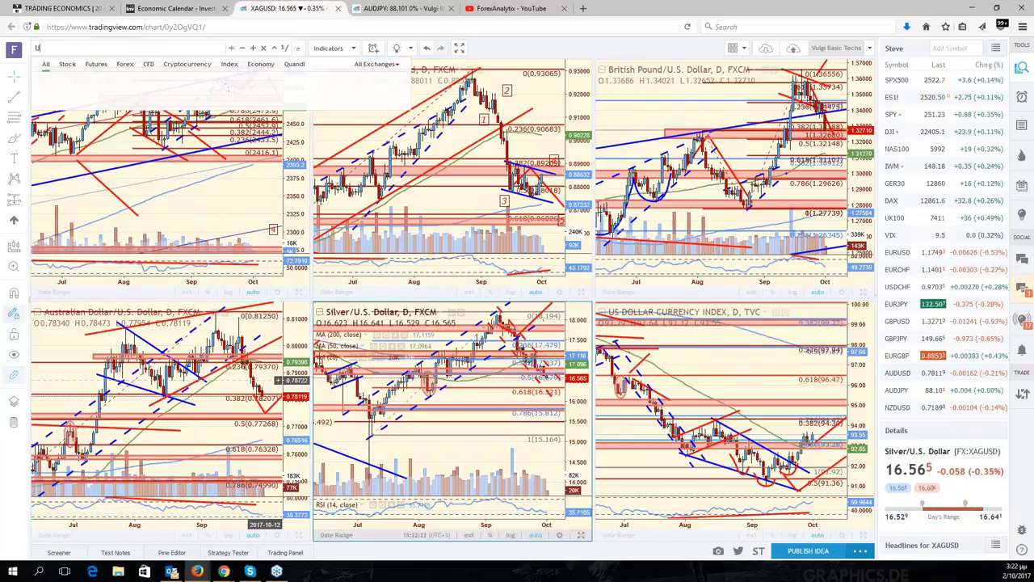
{"action": "type", "text": "S"}
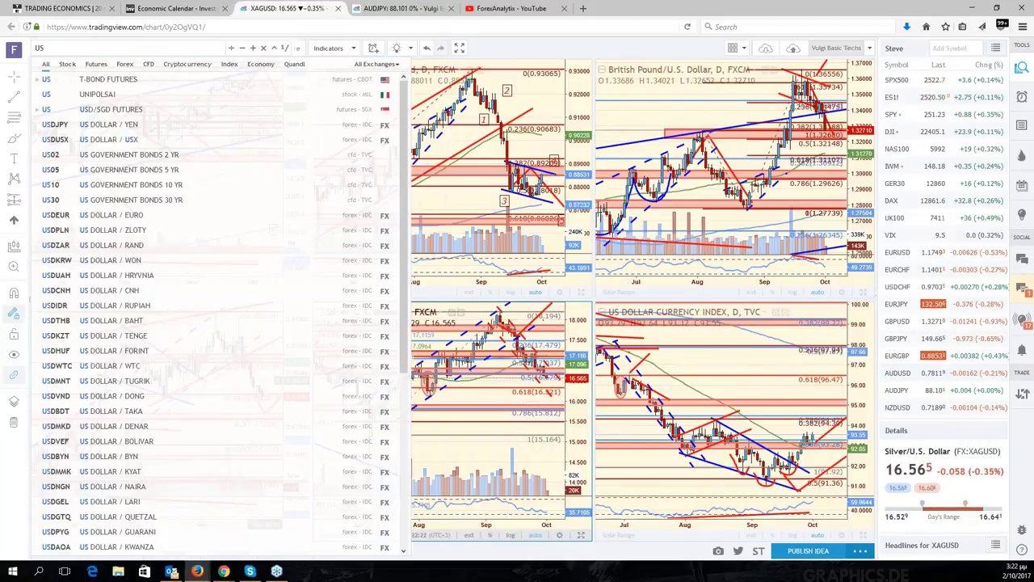
{"action": "type", "text": "DZAR"}
{"action": "key", "text": "Return"}
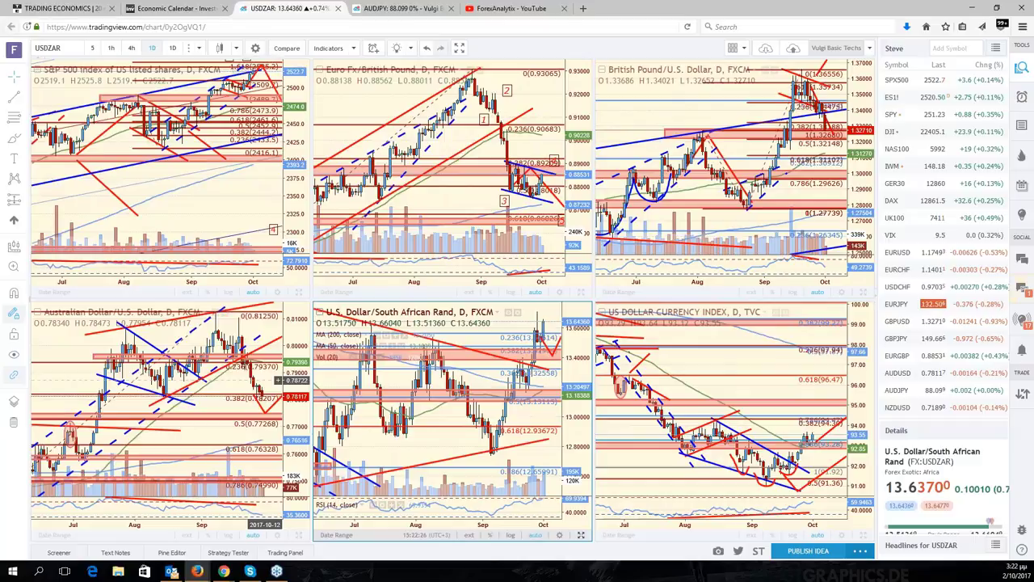
{"action": "key", "text": "alt+Return"}
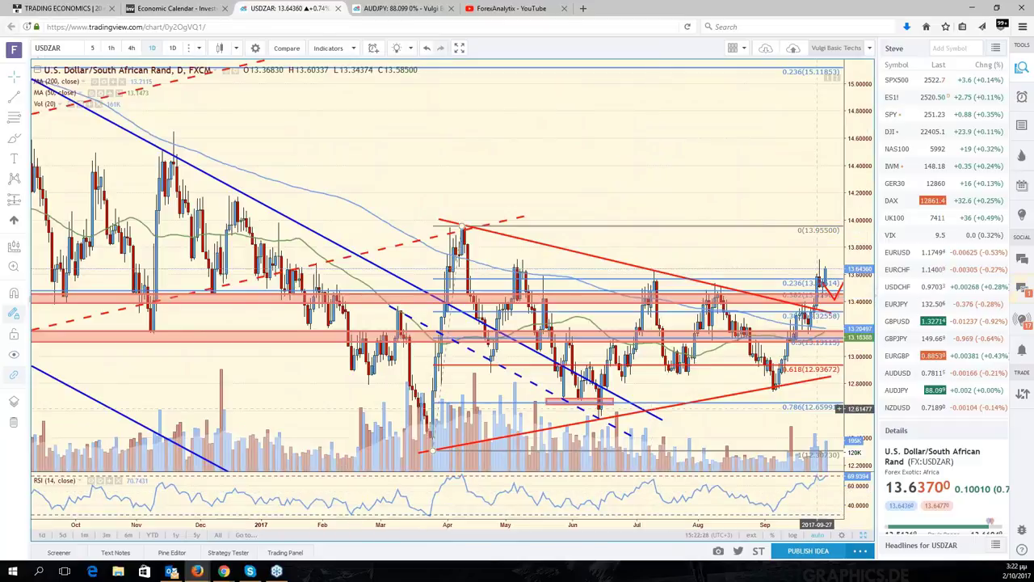
- Pan USD/ZAR to leave room after the last bar and lower the red projection tip to about 13.94
{"action": "left_click_drag", "start_coordinate": [816, 408], "coordinate": [630, 432]}
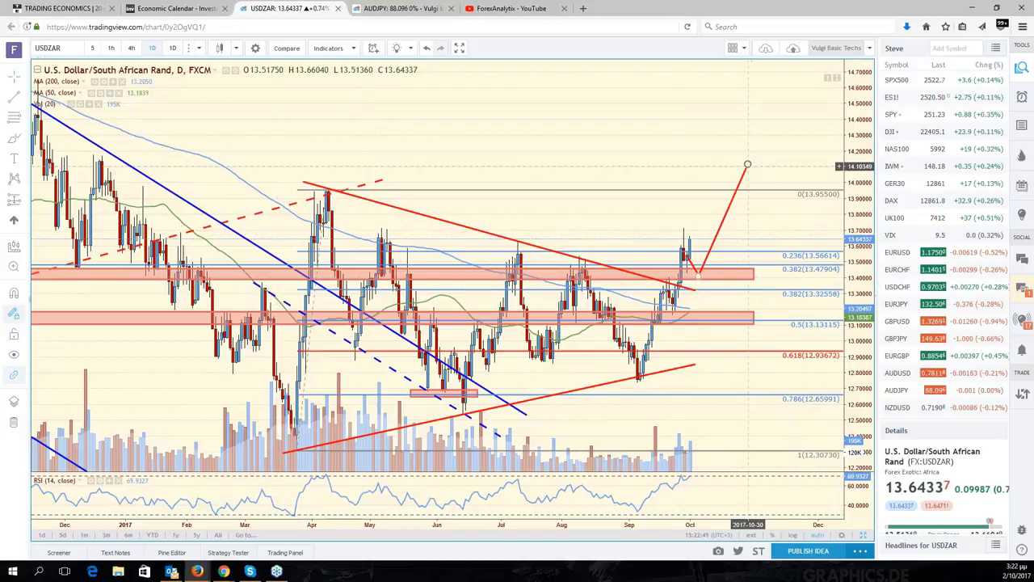
{"action": "mouse_move", "coordinate": [747, 164]}
{"action": "left_mouse_down"}
{"action": "mouse_move", "coordinate": [738, 202]}
{"action": "mouse_move", "coordinate": [732, 193]}
{"action": "left_mouse_up"}
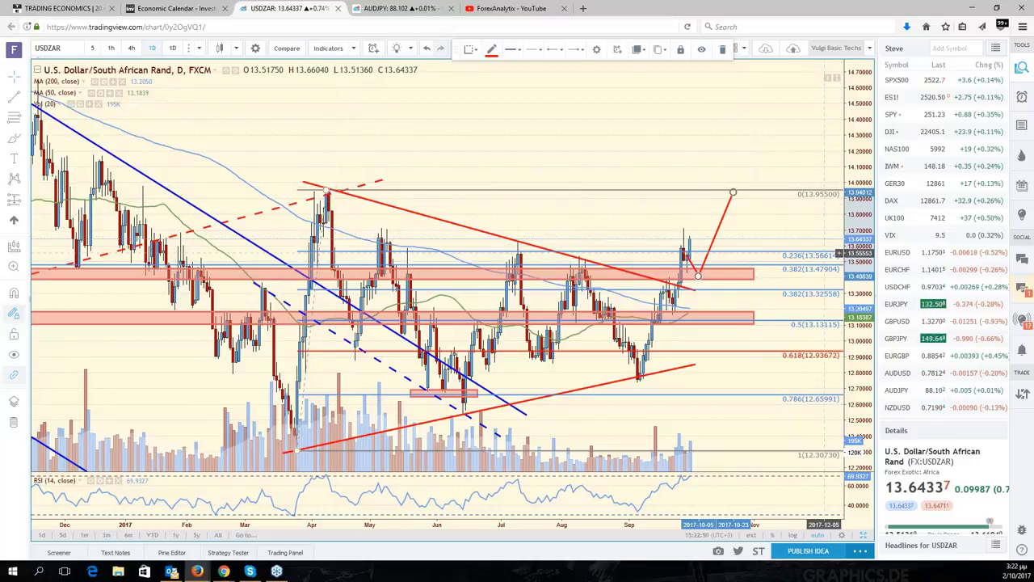
{"action": "left_click", "coordinate": [776, 235]}
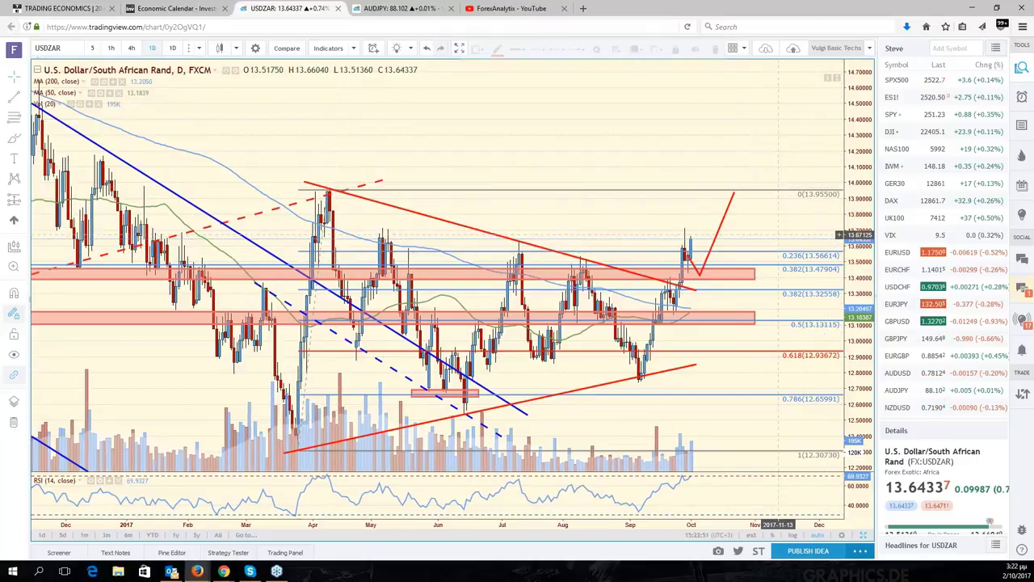
{"action": "scroll", "coordinate": [840, 235], "scroll_direction": "down", "scroll_amount": 3}
{"action": "scroll", "coordinate": [942, 385], "scroll_direction": "down", "scroll_amount": 6}
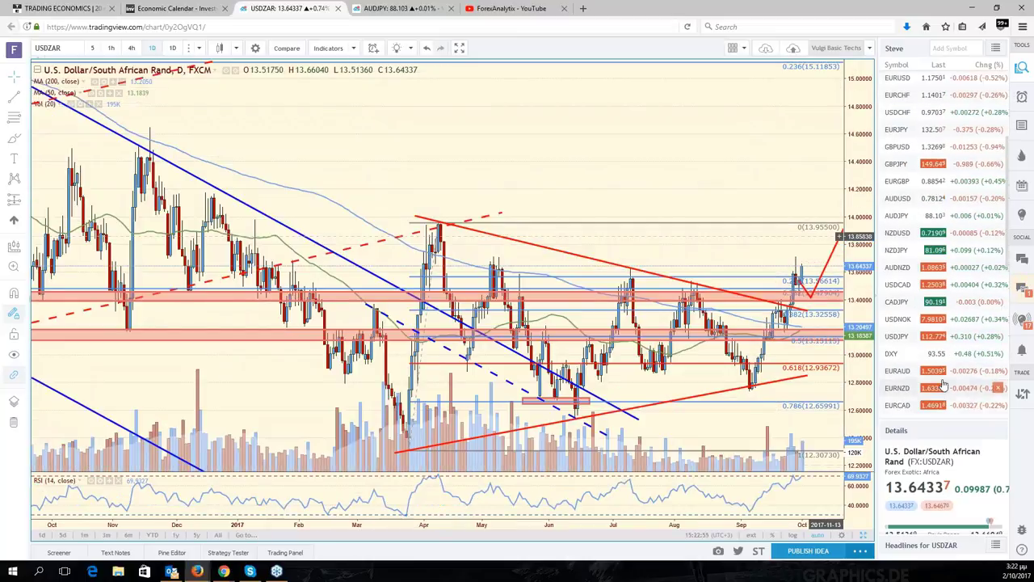
- Review the USD/TRY and USD/RUB charts from the watchlist, panning and zooming USD/RUB
{"action": "scroll", "coordinate": [943, 386], "scroll_direction": "down", "scroll_amount": 2}
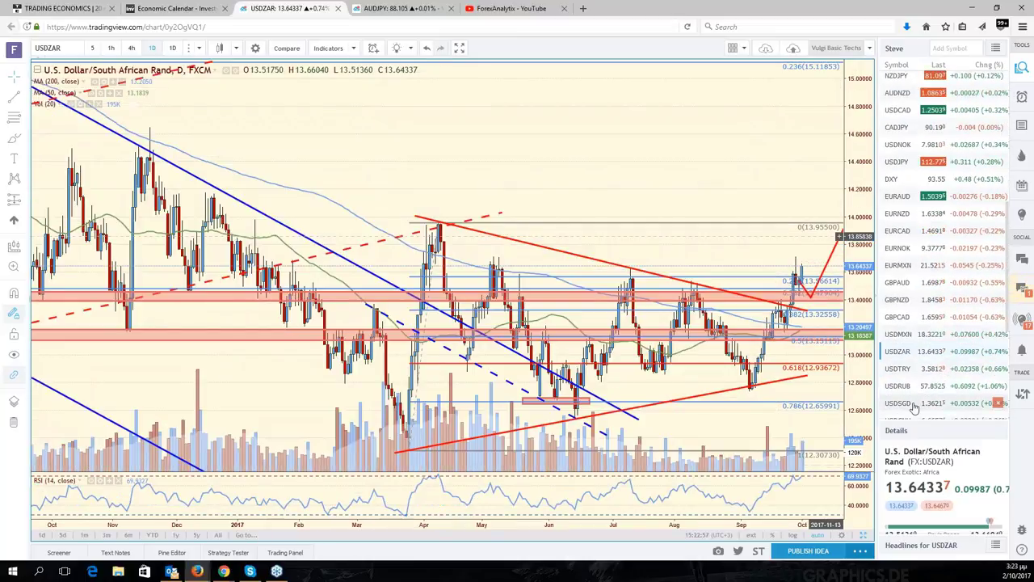
{"action": "left_click", "coordinate": [898, 368]}
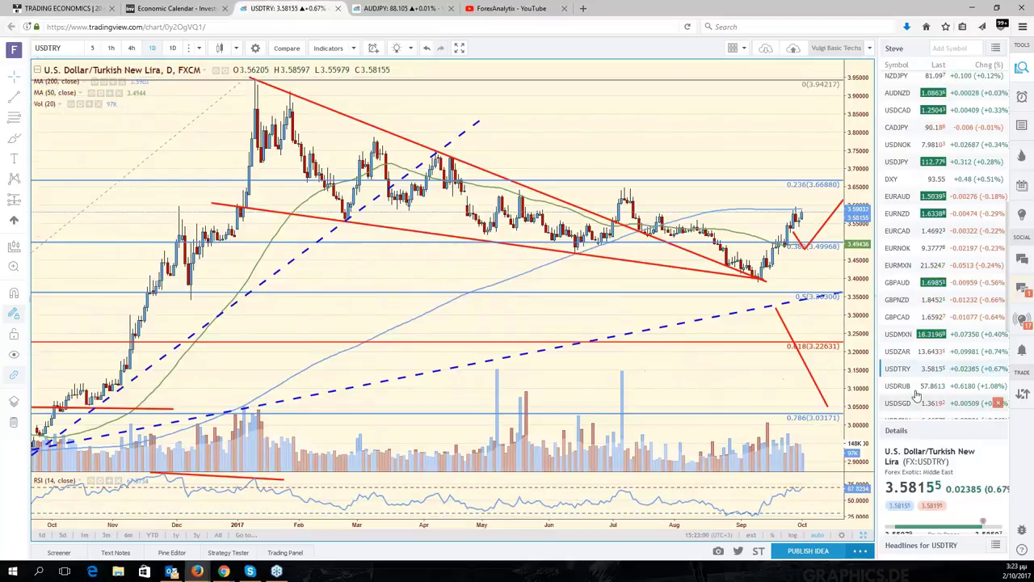
{"action": "left_click", "coordinate": [909, 388]}
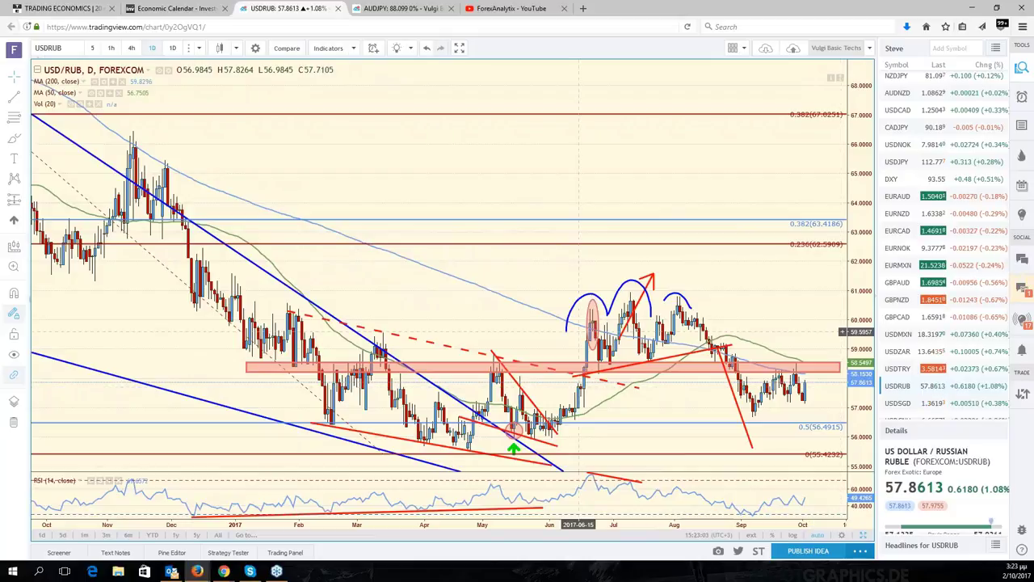
{"action": "left_click_drag", "start_coordinate": [768, 320], "coordinate": [677, 333]}
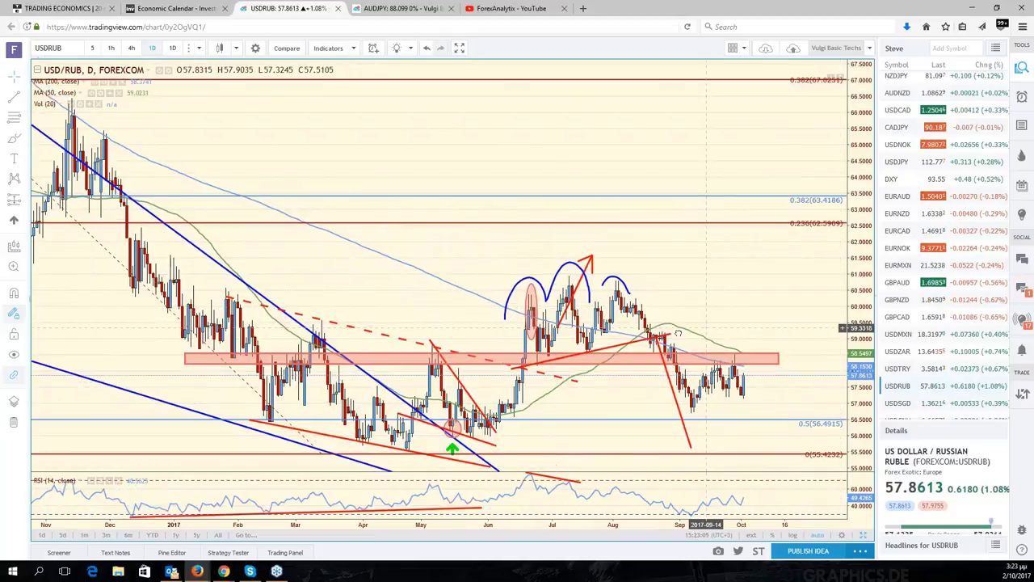
{"action": "scroll", "coordinate": [678, 332], "scroll_direction": "down", "scroll_amount": 3}
{"action": "scroll", "coordinate": [742, 402], "scroll_direction": "down", "scroll_amount": 3}
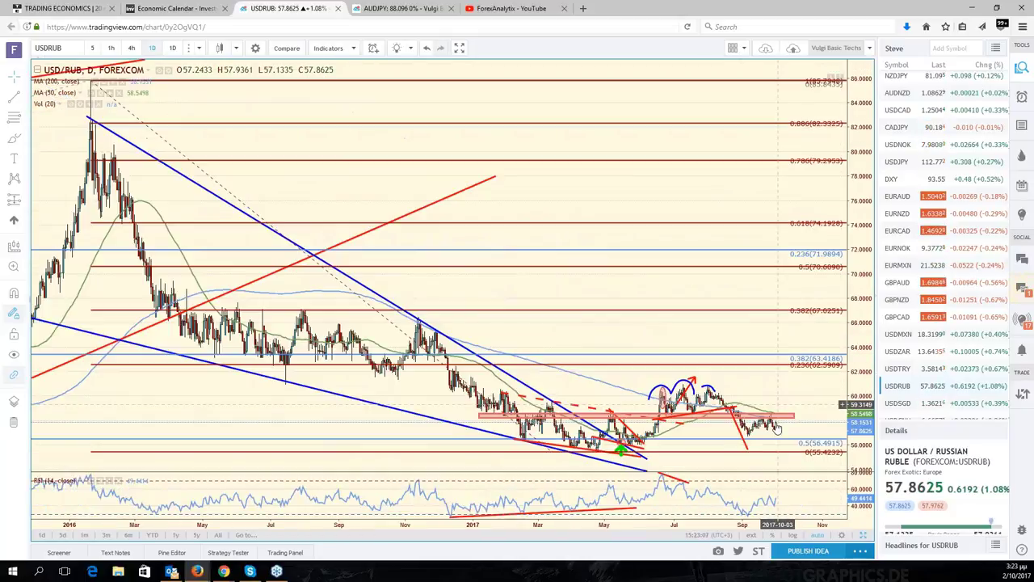
{"action": "scroll", "coordinate": [776, 428], "scroll_direction": "up", "scroll_amount": 2}
{"action": "scroll", "coordinate": [917, 384], "scroll_direction": "down", "scroll_amount": 1}
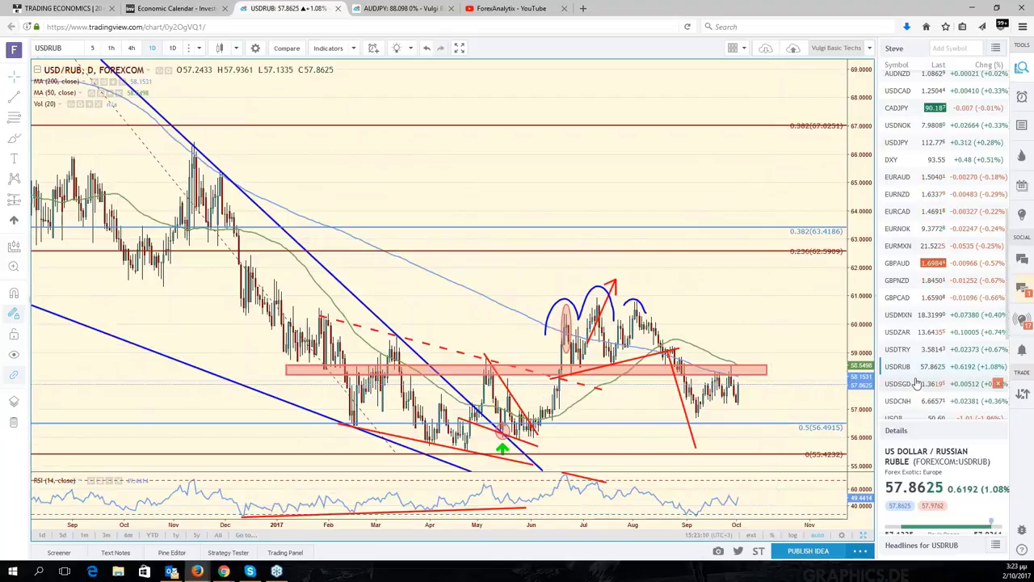
- Open USD/SGD and zoom and pan so the latest bars sit near the right edge
{"action": "left_click", "coordinate": [917, 384]}
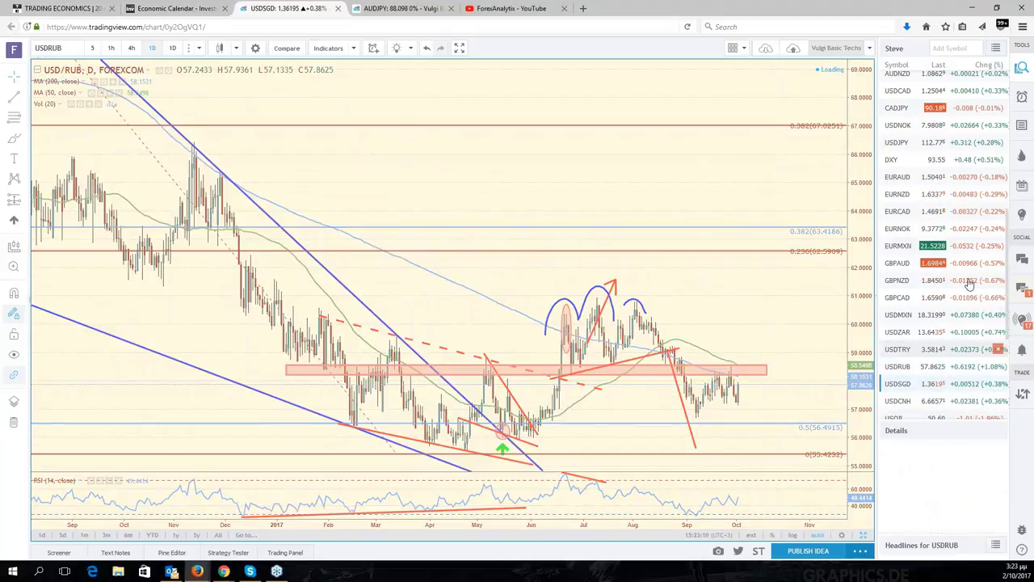
{"action": "scroll", "coordinate": [716, 419], "scroll_direction": "down", "scroll_amount": 1}
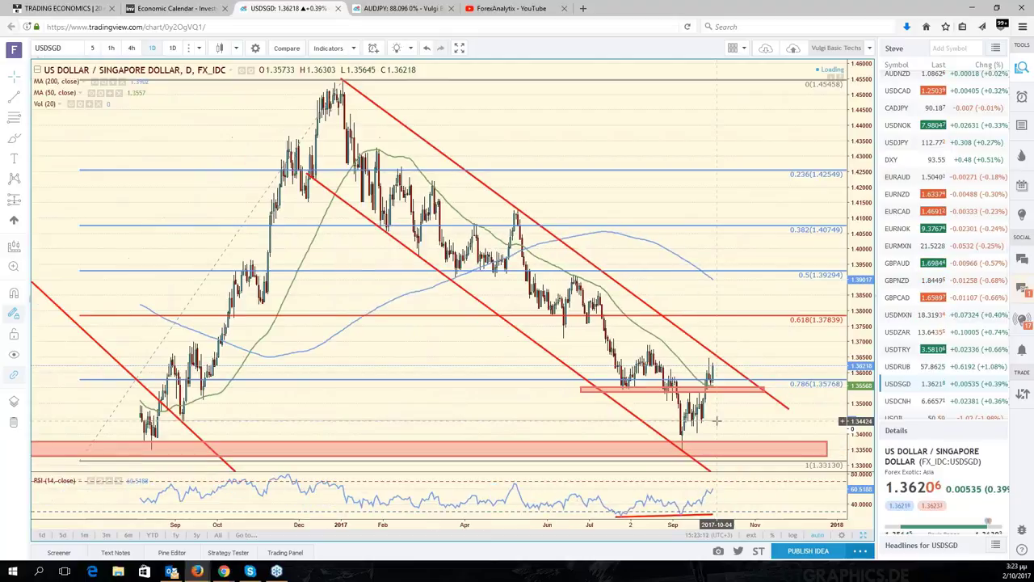
{"action": "scroll", "coordinate": [717, 419], "scroll_direction": "up", "scroll_amount": 1}
{"action": "scroll", "coordinate": [707, 388], "scroll_direction": "down", "scroll_amount": 1}
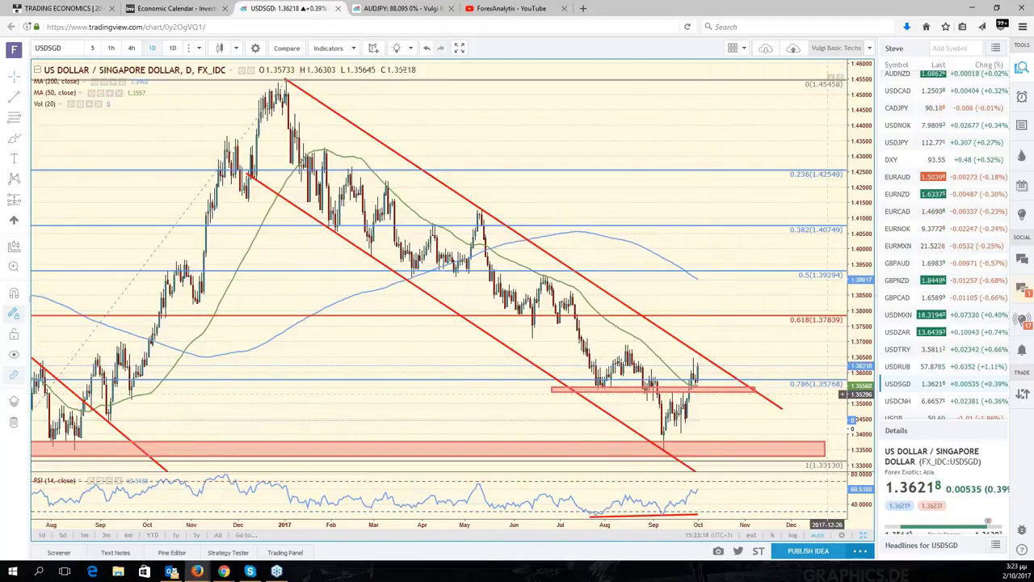
{"action": "scroll", "coordinate": [783, 346], "scroll_direction": "up", "scroll_amount": 1}
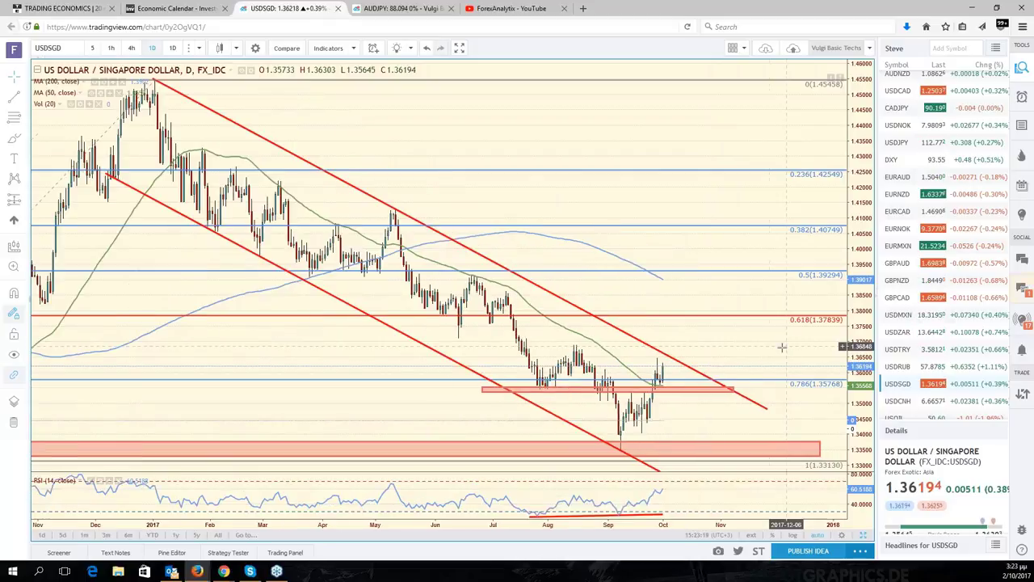
{"action": "left_click_drag", "start_coordinate": [782, 346], "coordinate": [925, 361]}
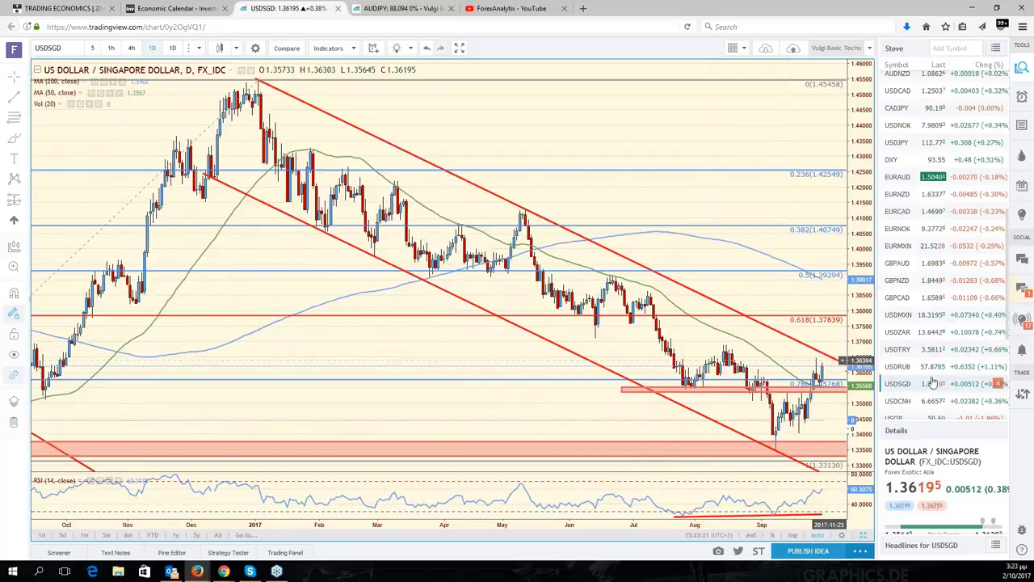
- Bring up USD/ZAR, pan and auto-scale it, then go back to the six-chart grid
{"action": "left_click", "coordinate": [898, 332]}
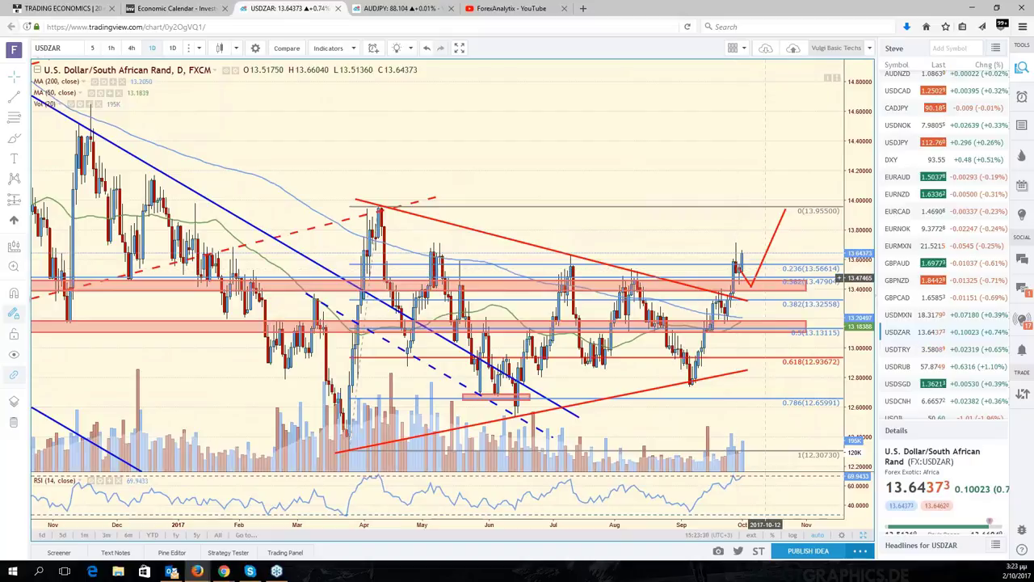
{"action": "left_click_drag", "start_coordinate": [765, 271], "coordinate": [773, 291]}
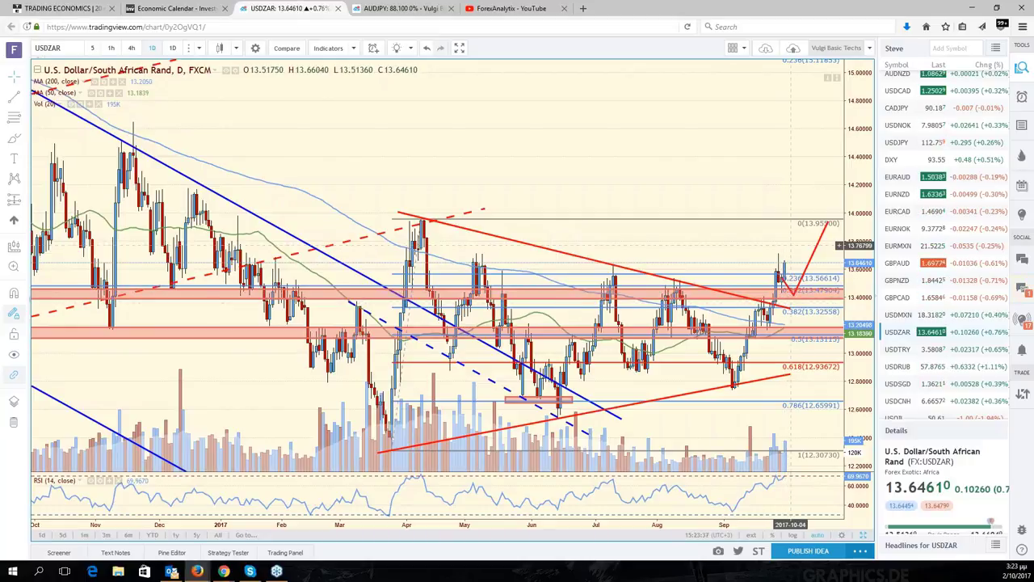
{"action": "left_click_drag", "start_coordinate": [790, 245], "coordinate": [811, 250]}
{"action": "left_click", "coordinate": [862, 535]}
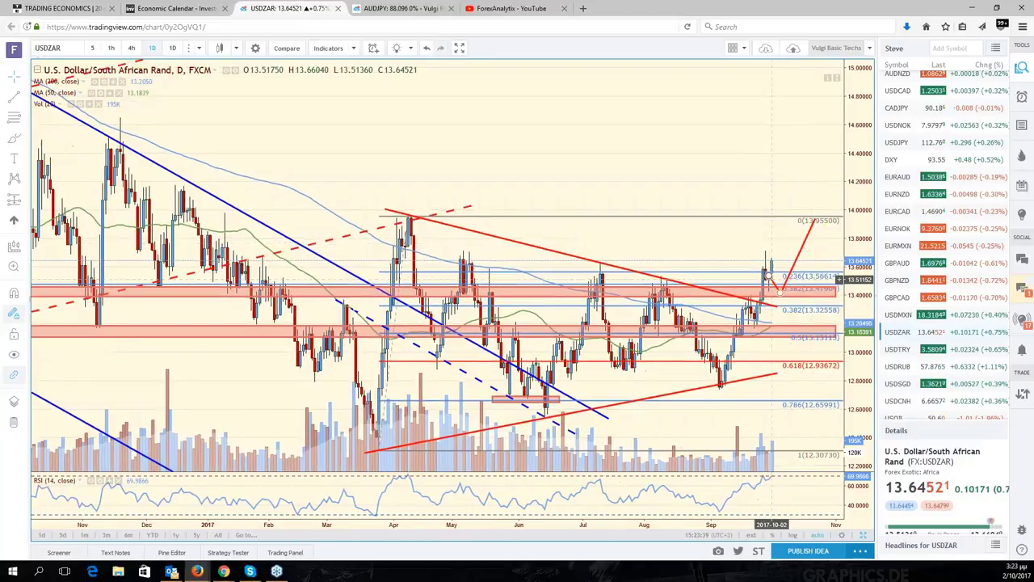
{"action": "left_click", "coordinate": [865, 536]}
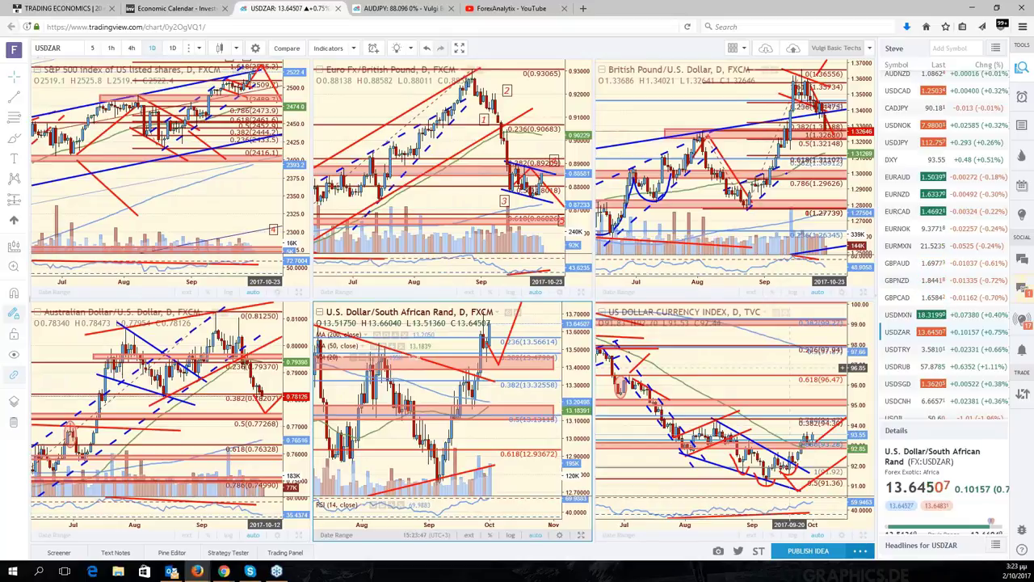
- Load the US 10Y T-Note (USB10YL) into the dollar index pane and maximize it
{"action": "left_click", "coordinate": [751, 420]}
{"action": "scroll", "coordinate": [937, 323], "scroll_direction": "down", "scroll_amount": 5}
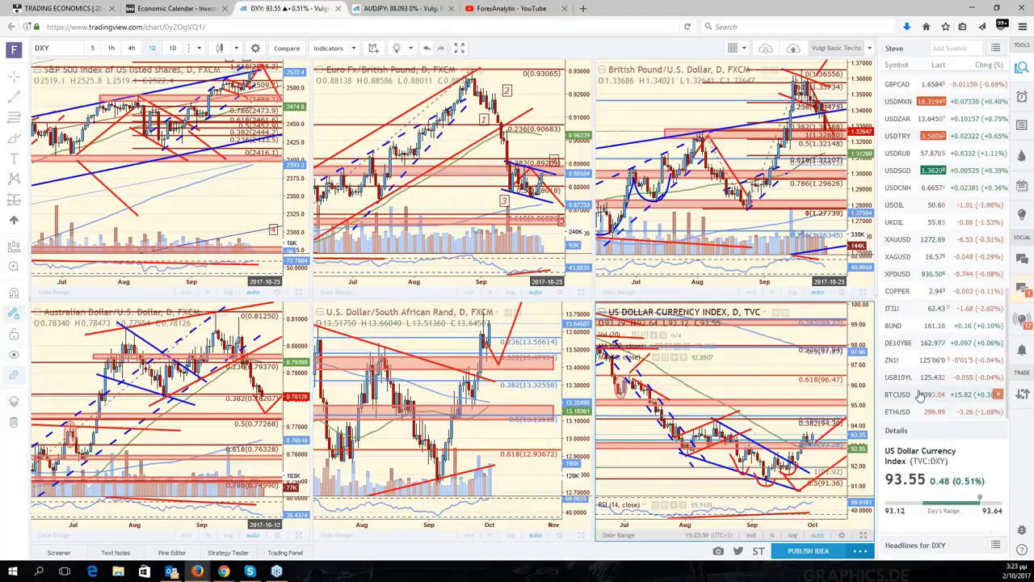
{"action": "left_click", "coordinate": [897, 384]}
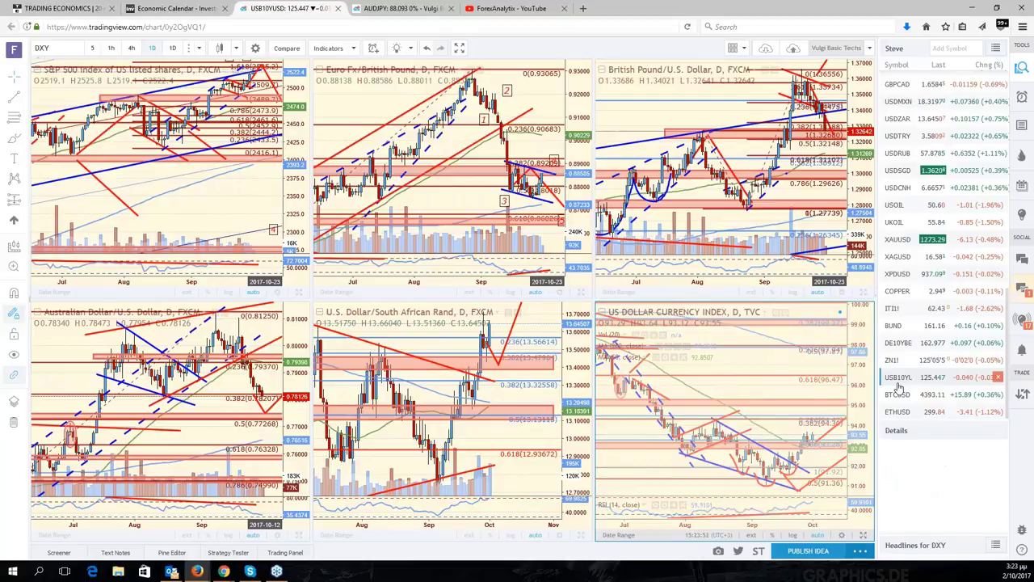
{"action": "left_click", "coordinate": [864, 536]}
- Frame the 10Y chart on recent bars with a compressed price scale showing the red projection
{"action": "left_click_drag", "start_coordinate": [706, 396], "coordinate": [601, 396]}
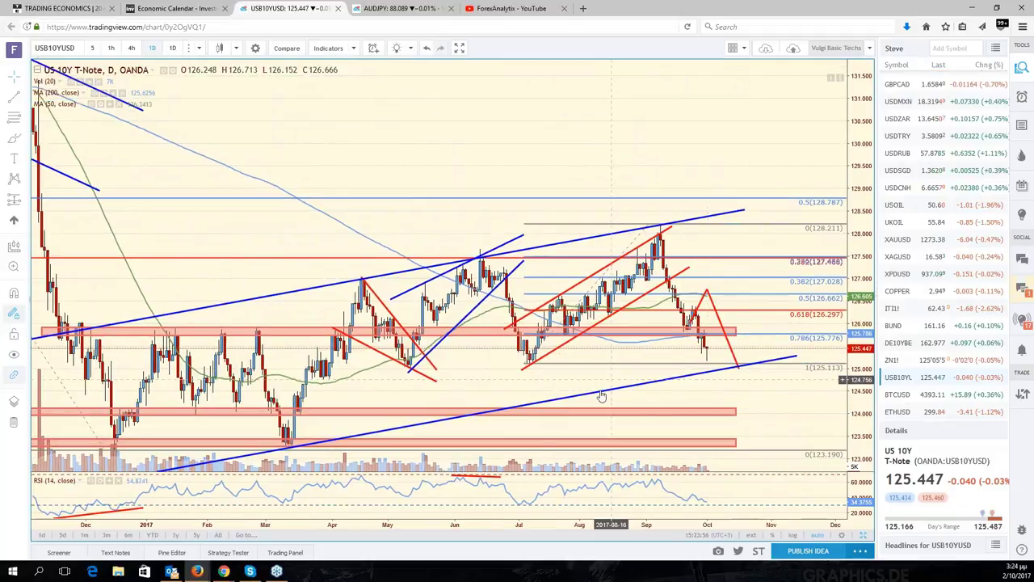
{"action": "scroll", "coordinate": [601, 396], "scroll_direction": "down", "scroll_amount": 3}
{"action": "left_click_drag", "start_coordinate": [846, 278], "coordinate": [789, 170]}
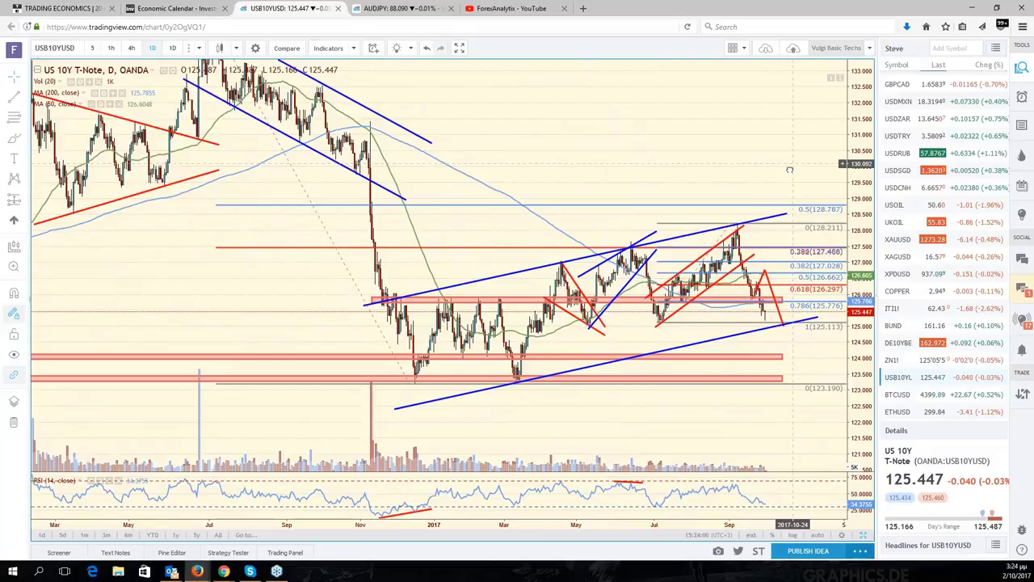
{"action": "scroll", "coordinate": [737, 311], "scroll_direction": "up", "scroll_amount": 2}
{"action": "scroll", "coordinate": [737, 311], "scroll_direction": "up", "scroll_amount": 2}
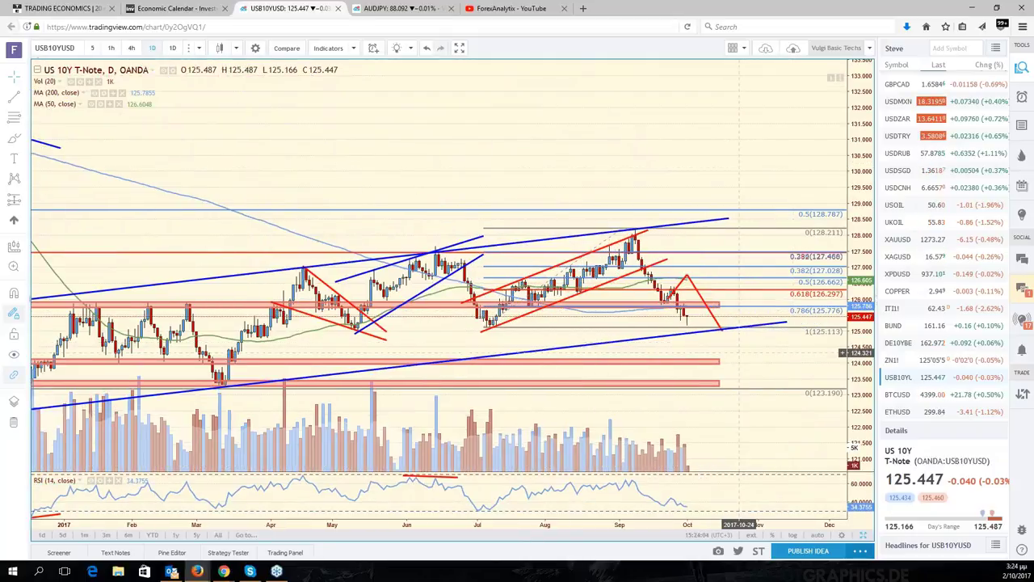
{"action": "scroll", "coordinate": [739, 353], "scroll_direction": "left", "scroll_amount": 3}
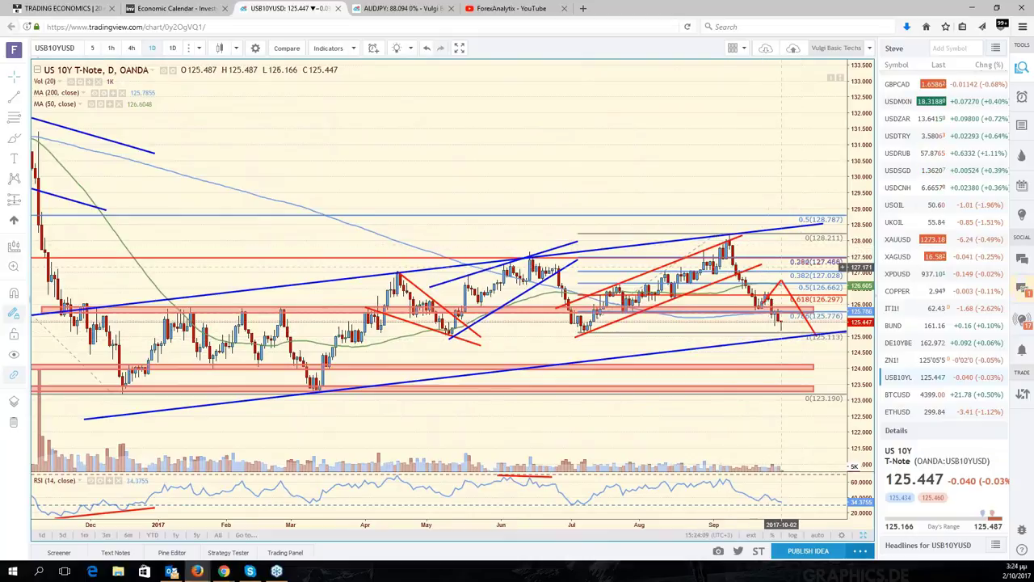
{"action": "scroll", "coordinate": [780, 267], "scroll_direction": "up", "scroll_amount": 2}
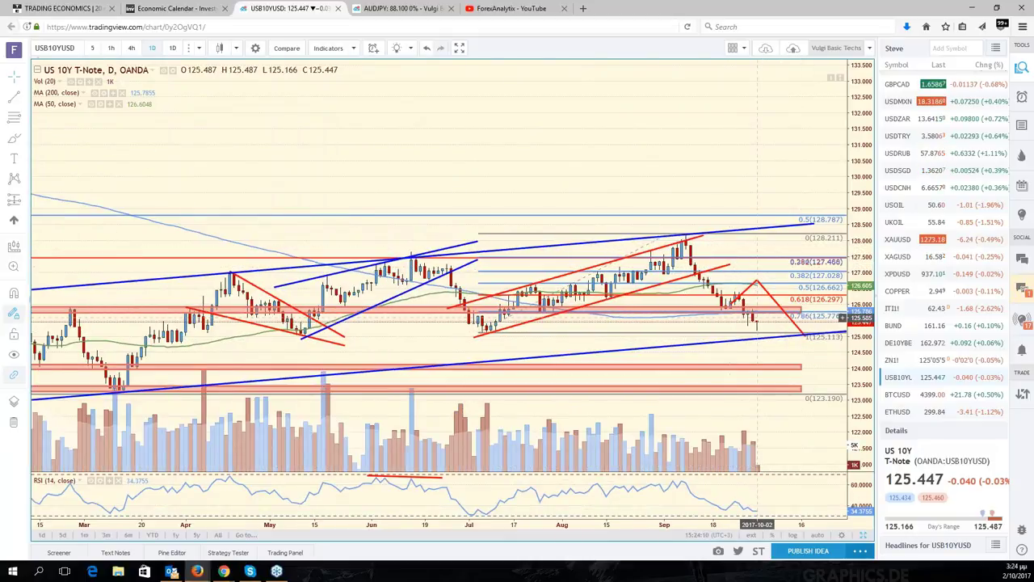
{"action": "scroll", "coordinate": [737, 319], "scroll_direction": "down", "scroll_amount": 3}
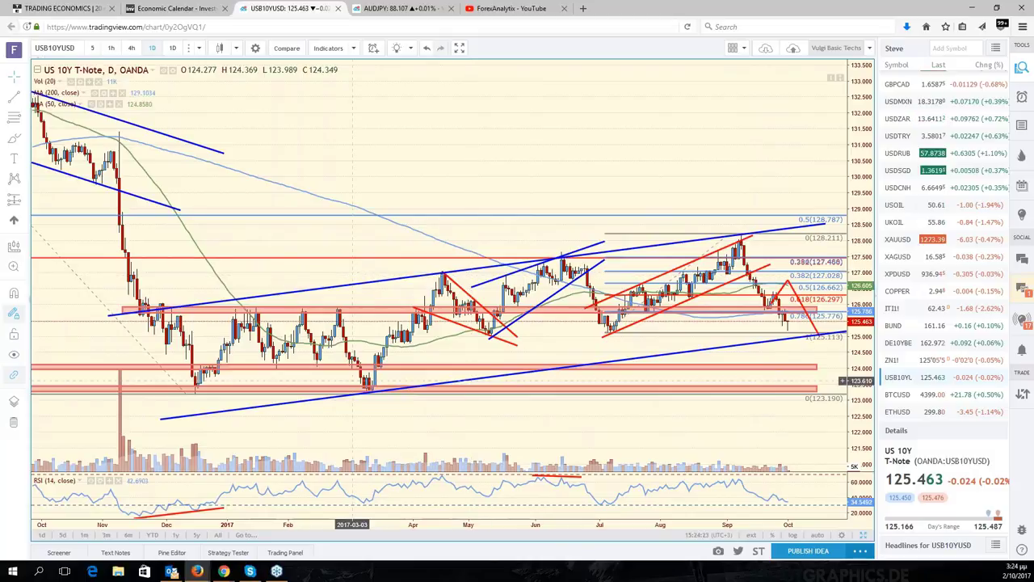
{"action": "scroll", "coordinate": [351, 379], "scroll_direction": "down", "scroll_amount": 2}
{"action": "scroll", "coordinate": [356, 358], "scroll_direction": "up", "scroll_amount": 2}
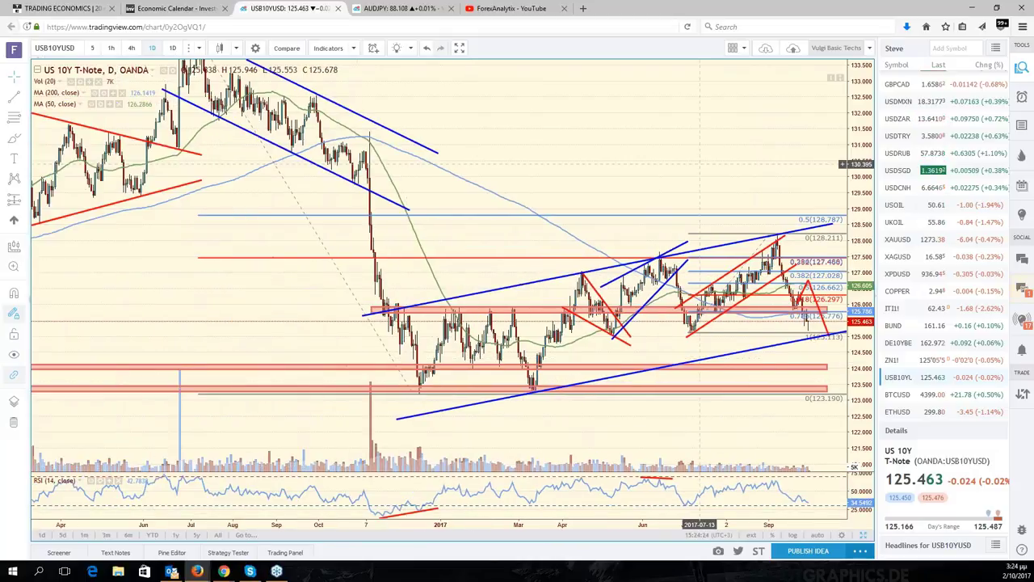
{"action": "scroll", "coordinate": [419, 369], "scroll_direction": "right", "scroll_amount": 1}
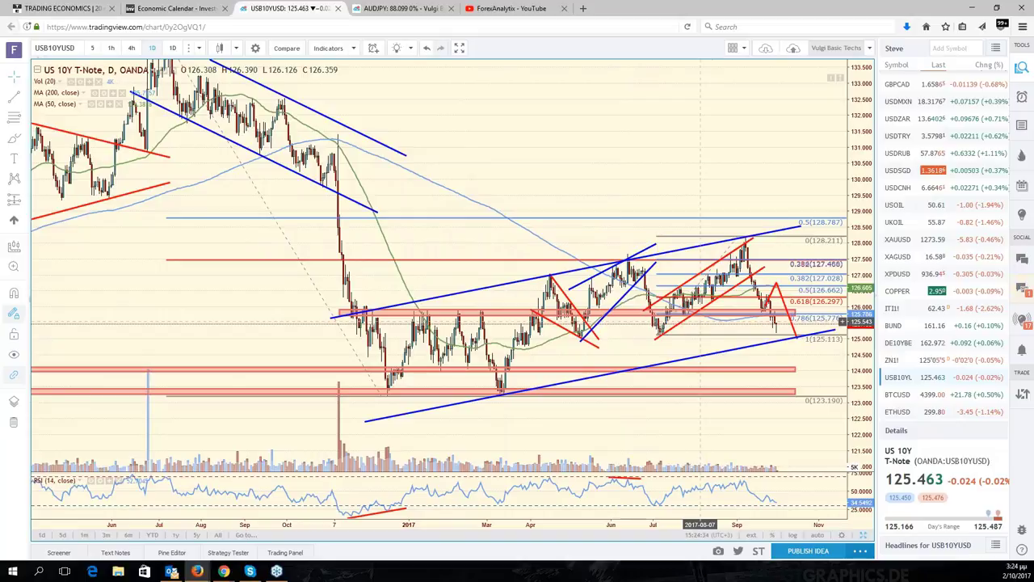
{"action": "scroll", "coordinate": [699, 322], "scroll_direction": "down", "scroll_amount": 2}
{"action": "scroll", "coordinate": [691, 339], "scroll_direction": "up", "scroll_amount": 2}
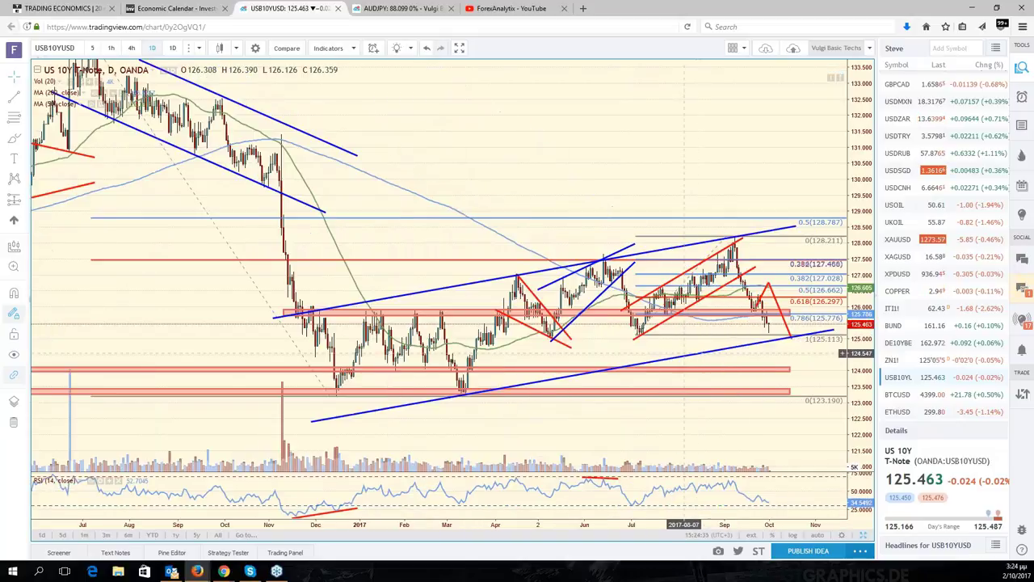
{"action": "scroll", "coordinate": [735, 346], "scroll_direction": "up", "scroll_amount": 1}
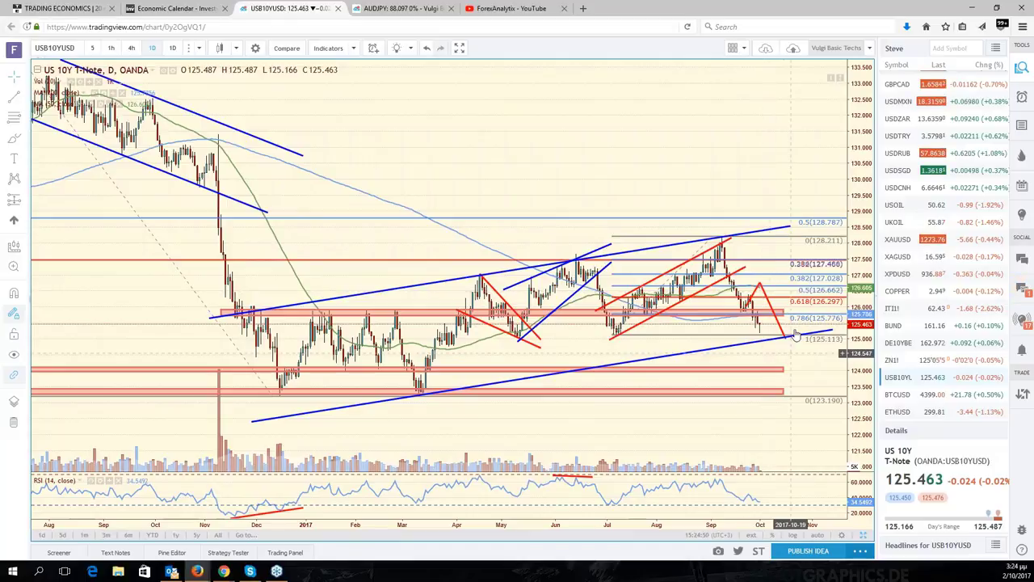
- Extend the red downward projection on the 10Y chart past the blue support line
{"action": "left_click_drag", "start_coordinate": [811, 373], "coordinate": [771, 376]}
{"action": "left_click", "coordinate": [740, 328]}
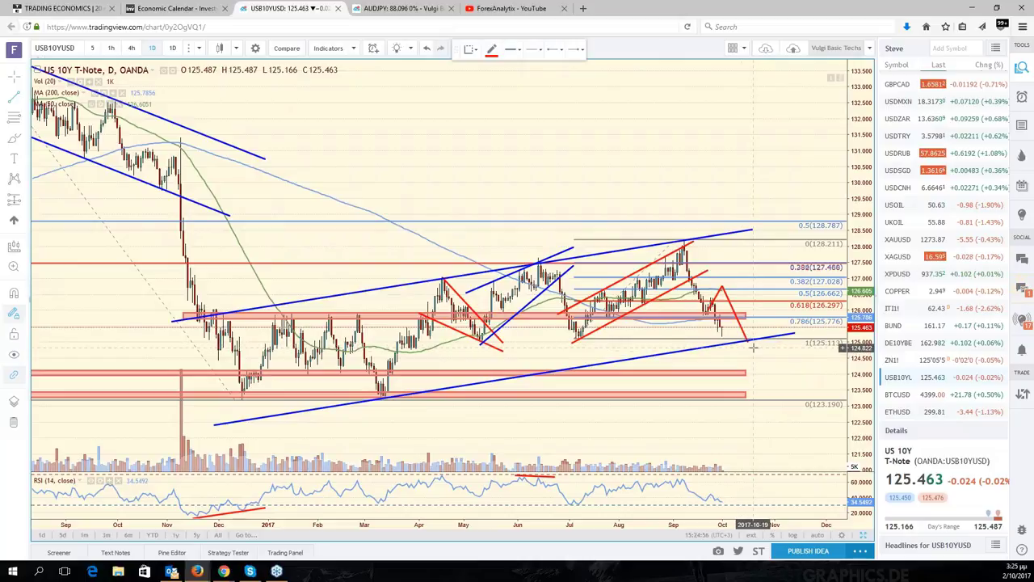
{"action": "left_click_drag", "start_coordinate": [749, 344], "coordinate": [795, 448]}
{"action": "left_click", "coordinate": [767, 440]}
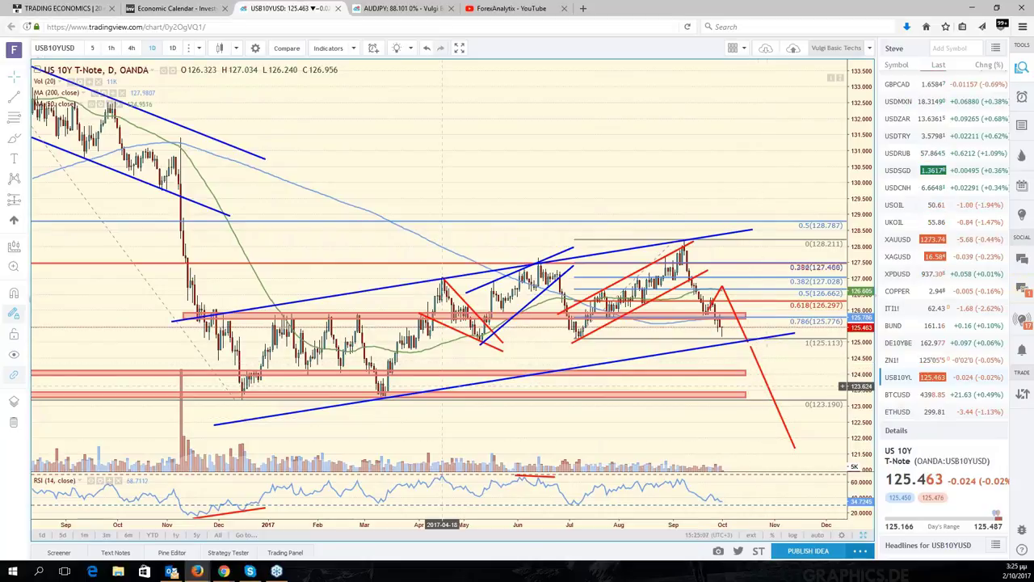
- Stretch the lower salmon support zone further to the right
{"action": "scroll", "coordinate": [442, 386], "scroll_direction": "down", "scroll_amount": 3}
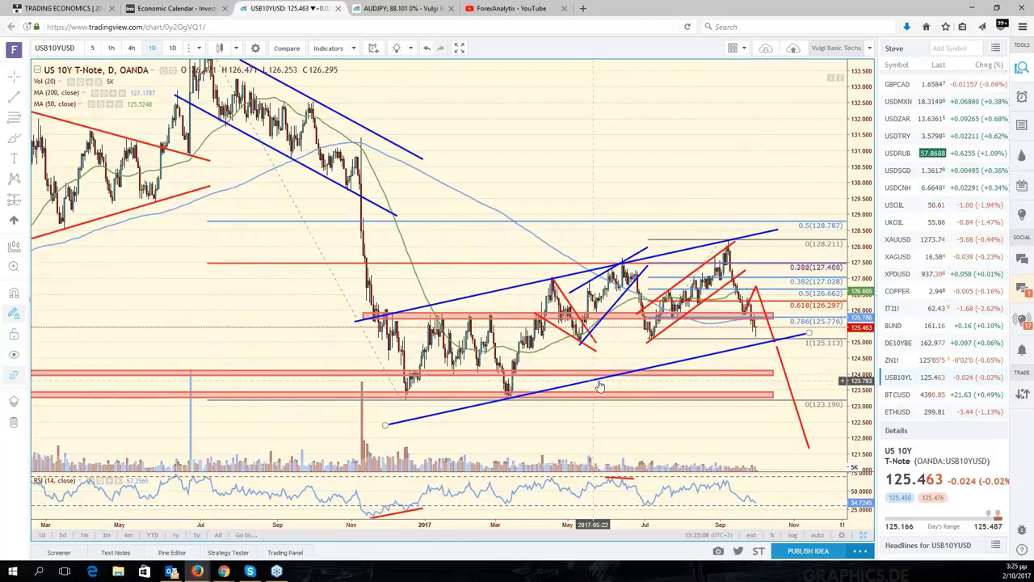
{"action": "scroll", "coordinate": [600, 386], "scroll_direction": "down", "scroll_amount": 2}
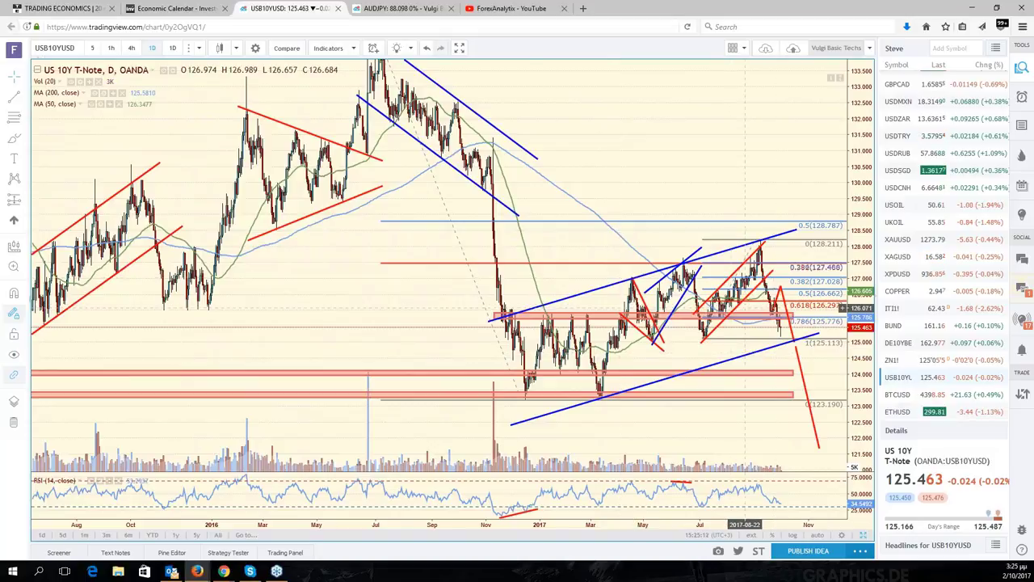
{"action": "scroll", "coordinate": [653, 206], "scroll_direction": "down", "scroll_amount": 2}
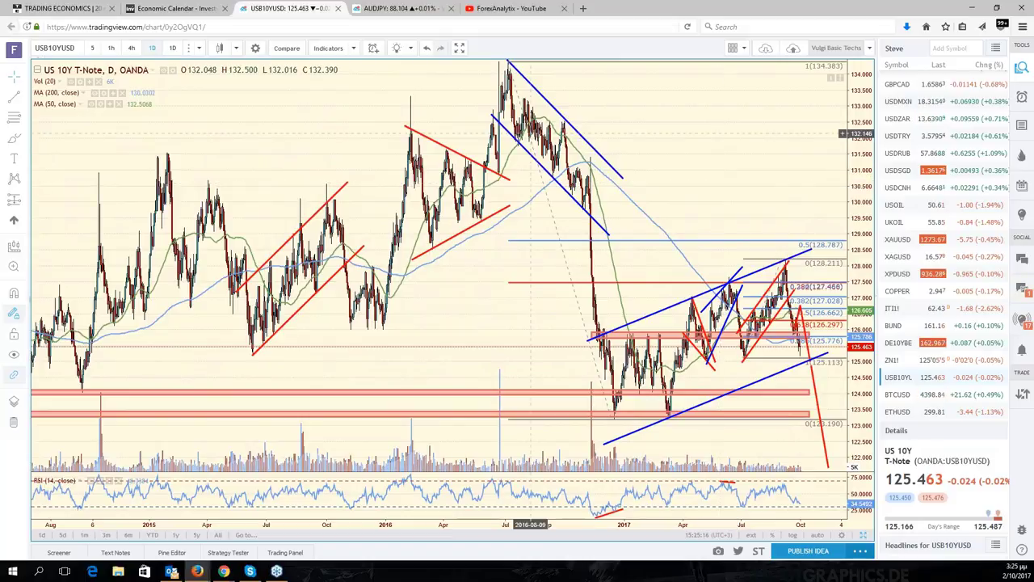
{"action": "scroll", "coordinate": [738, 190], "scroll_direction": "right", "scroll_amount": 2}
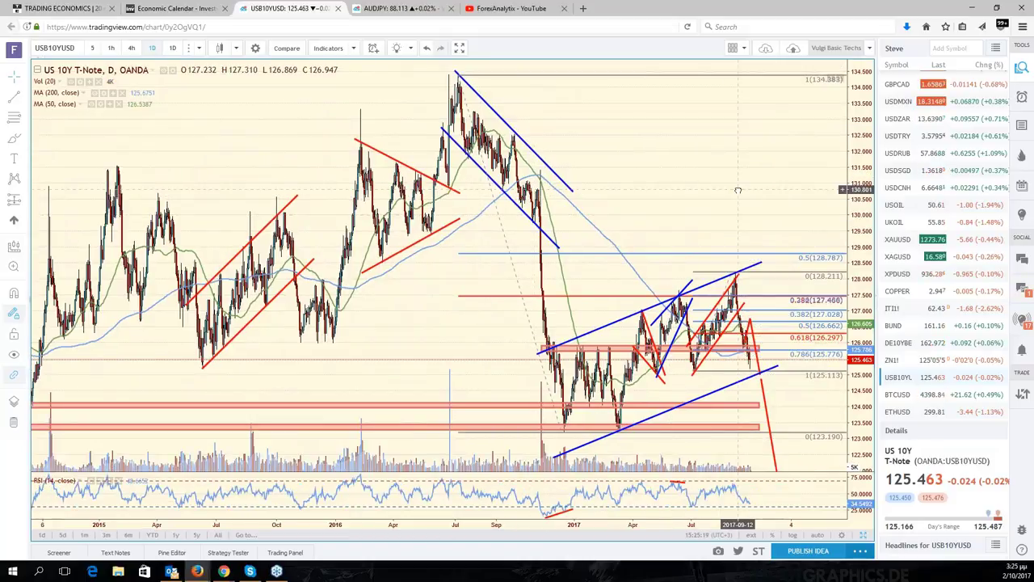
{"action": "left_click_drag", "start_coordinate": [757, 315], "coordinate": [761, 285]}
{"action": "left_click", "coordinate": [759, 322]}
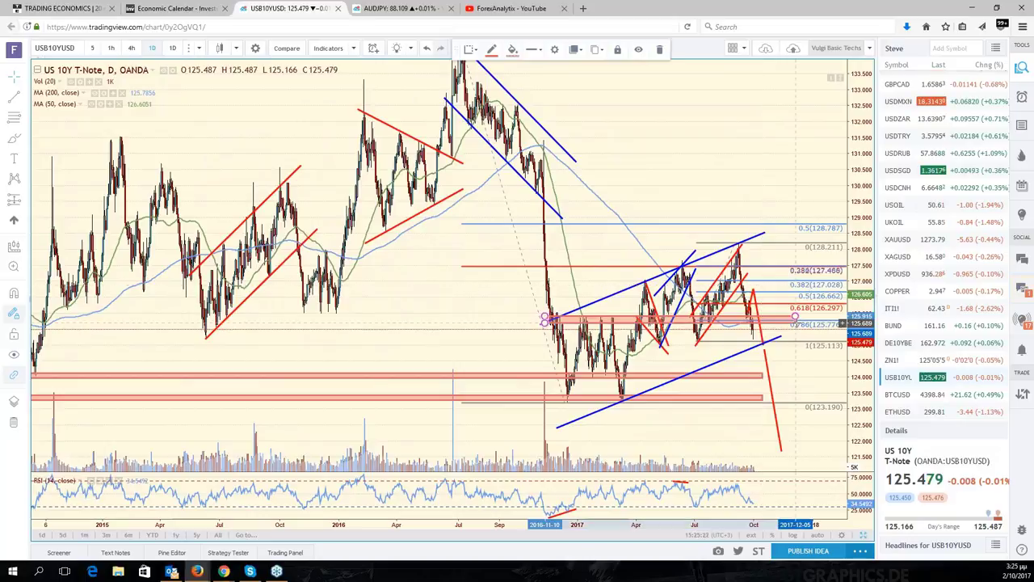
{"action": "left_click_drag", "start_coordinate": [762, 376], "coordinate": [799, 398]}
{"action": "left_click", "coordinate": [780, 356]}
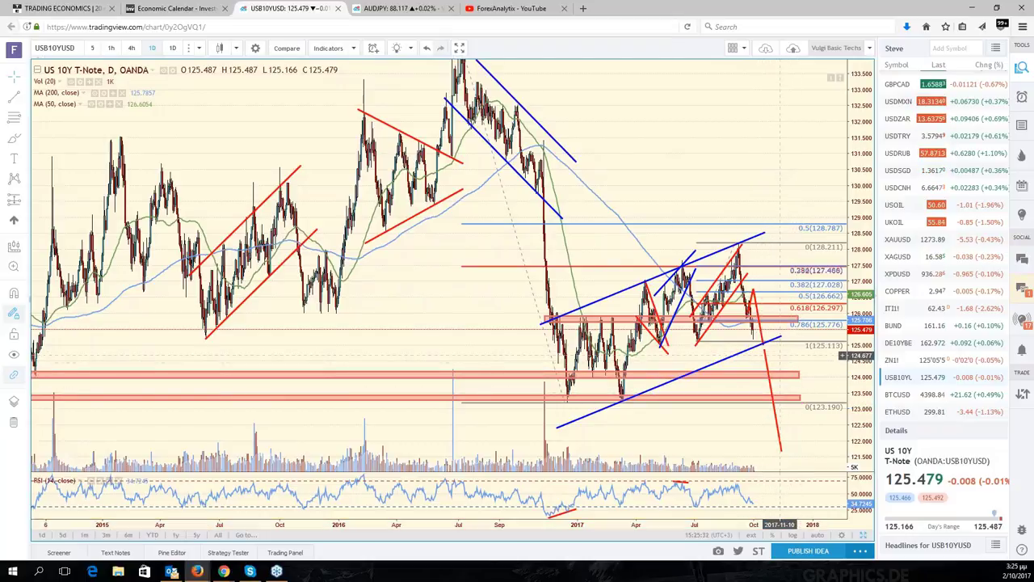
- Select the salmon band near 125.8 and frame November 2016 to October 2017
{"action": "scroll", "coordinate": [780, 355], "scroll_direction": "up", "scroll_amount": 3}
{"action": "scroll", "coordinate": [757, 351], "scroll_direction": "up", "scroll_amount": 2}
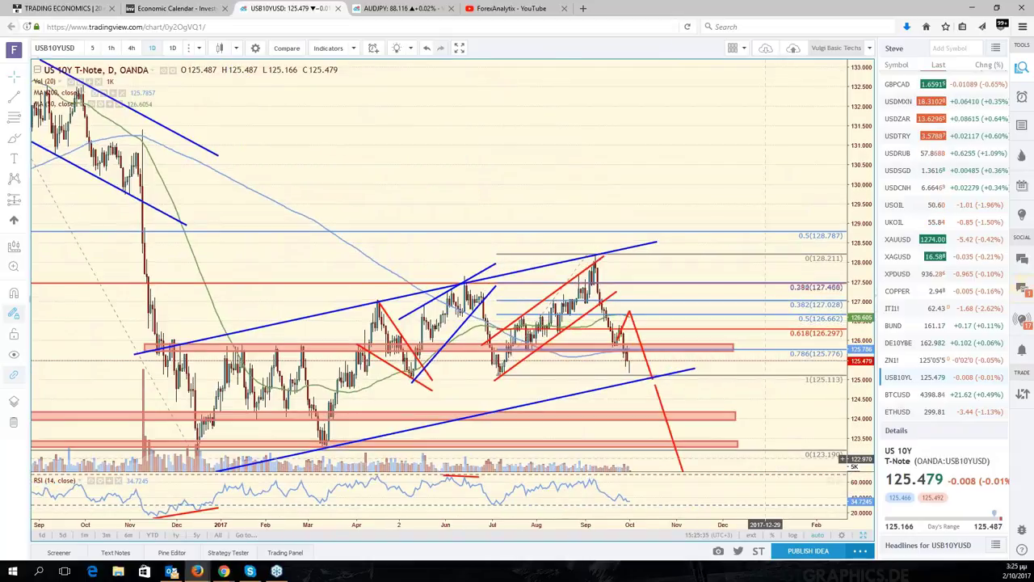
{"action": "left_click", "coordinate": [618, 345]}
{"action": "left_click_drag", "start_coordinate": [755, 395], "coordinate": [793, 403]}
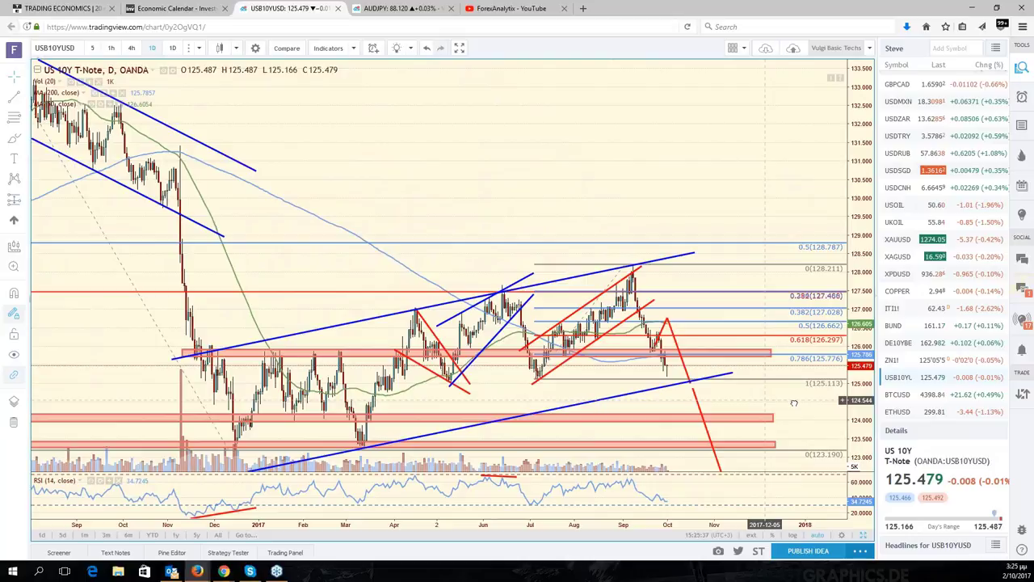
{"action": "left_click_drag", "start_coordinate": [667, 372], "coordinate": [787, 370]}
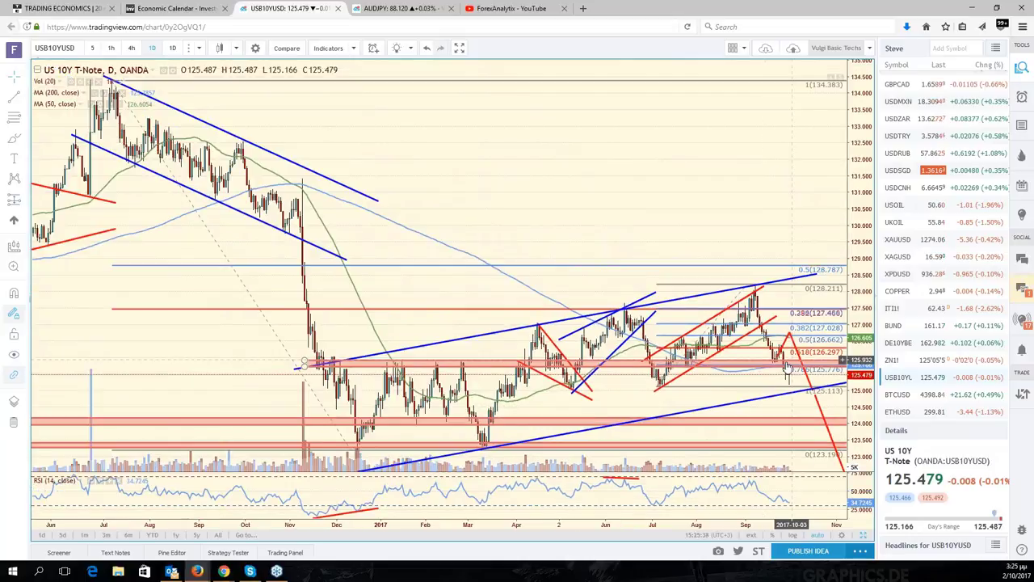
{"action": "scroll", "coordinate": [787, 369], "scroll_direction": "up", "scroll_amount": 3}
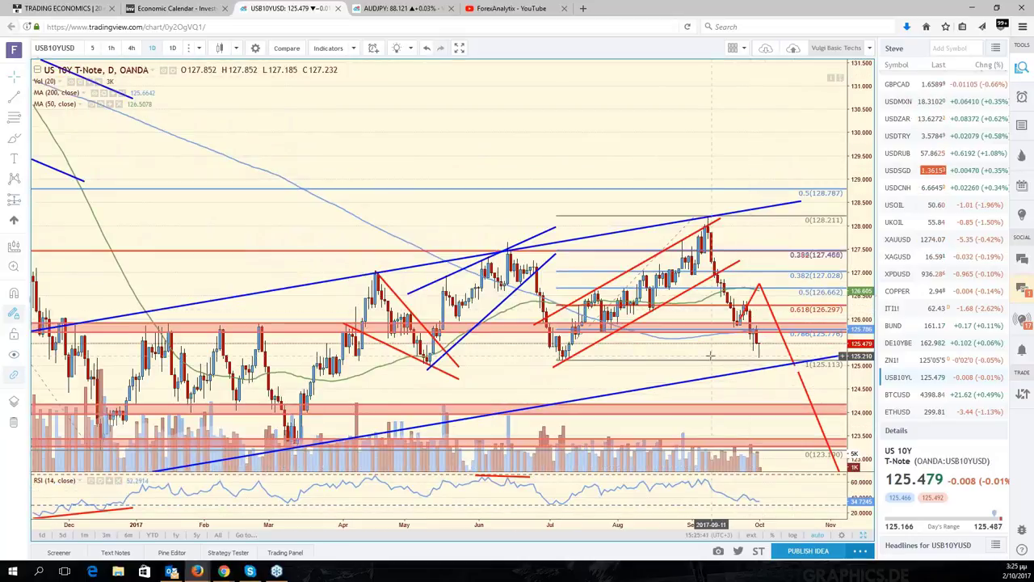
{"action": "left_click_drag", "start_coordinate": [710, 356], "coordinate": [782, 370]}
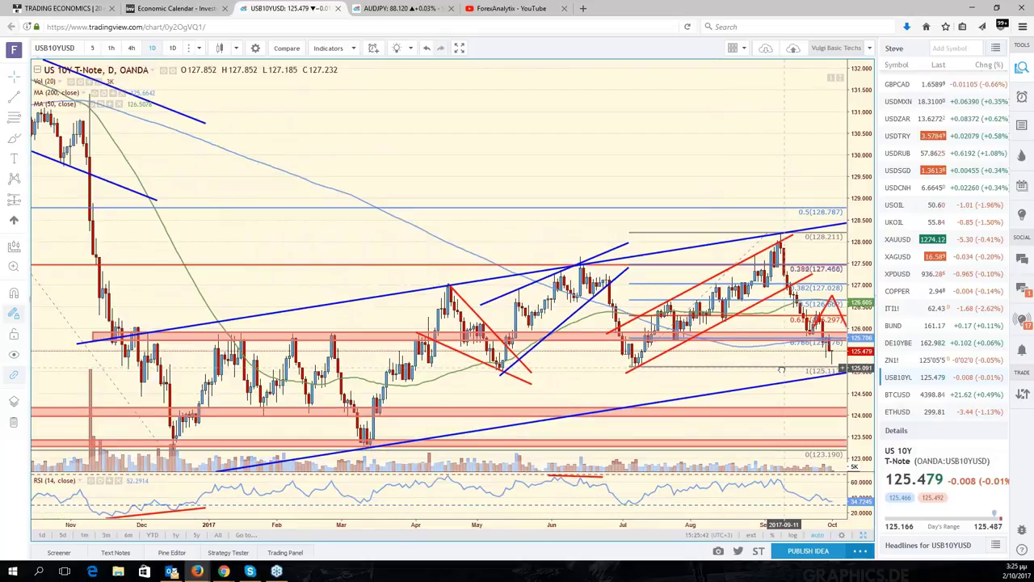
- From the six-chart grid, activate the S&P 500 pane and maximize it to fill the workspace
{"action": "left_click", "coordinate": [862, 535]}
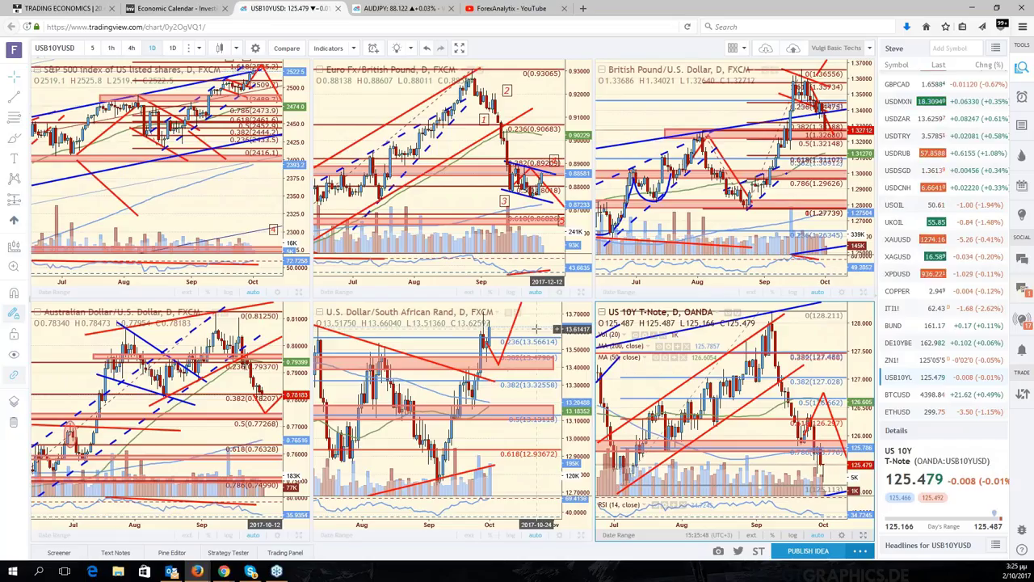
{"action": "left_click", "coordinate": [557, 333]}
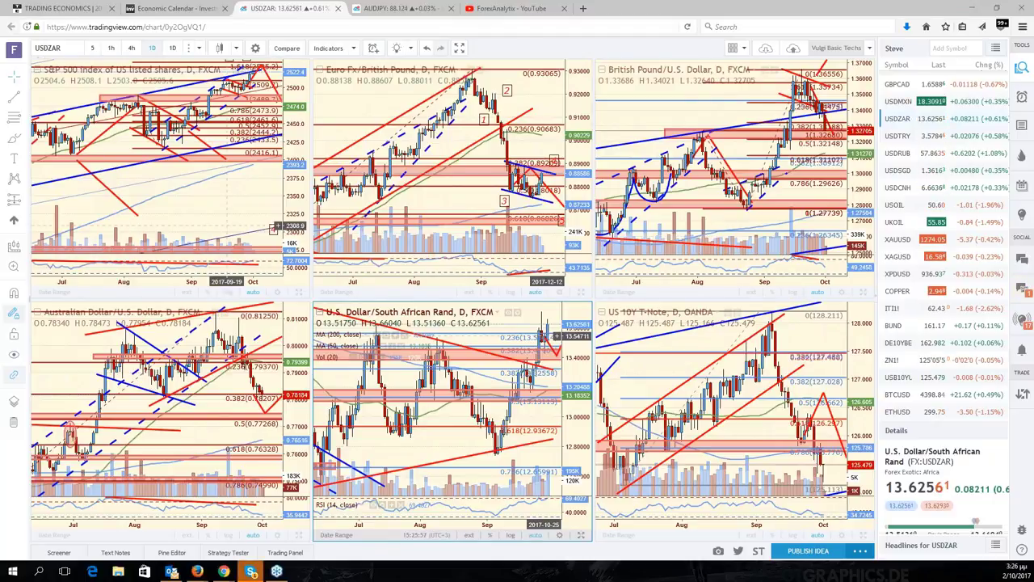
{"action": "left_click", "coordinate": [306, 289]}
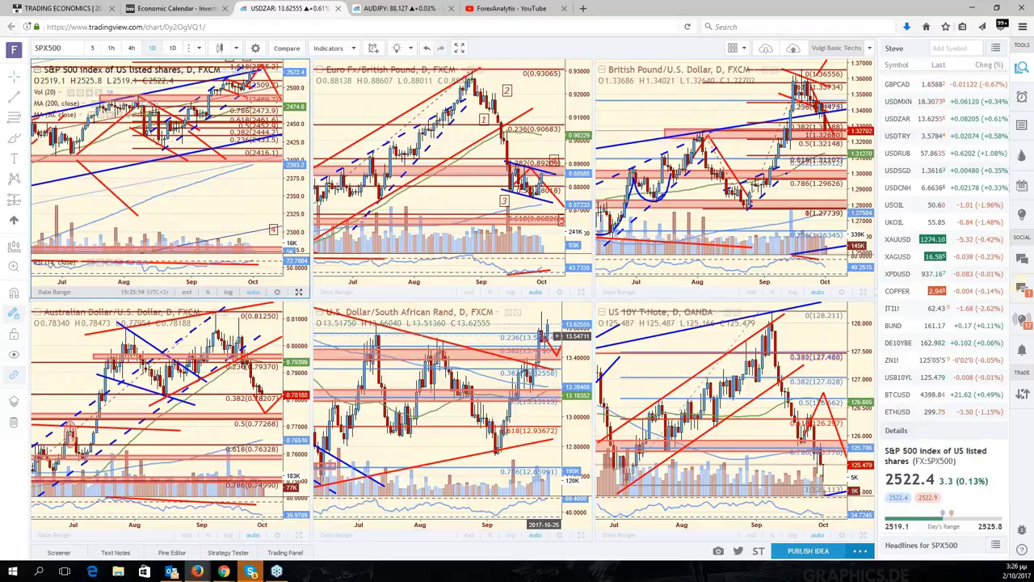
{"action": "left_click", "coordinate": [298, 291]}
{"action": "scroll", "coordinate": [918, 190], "scroll_direction": "up", "scroll_amount": 5}
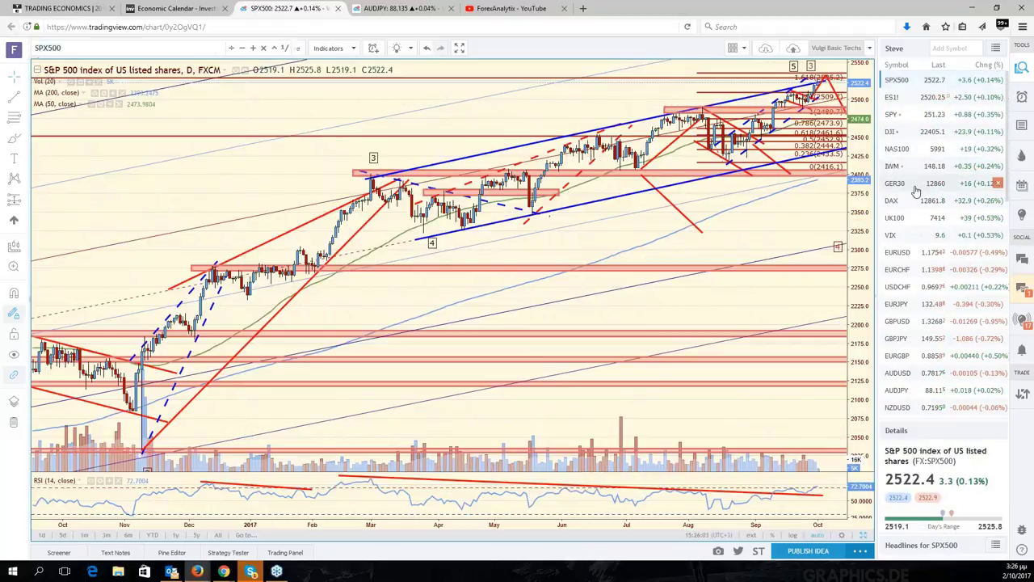
- Load GER30, leave right-side margin, and select the red path dipping toward 12548
{"action": "left_click", "coordinate": [915, 184]}
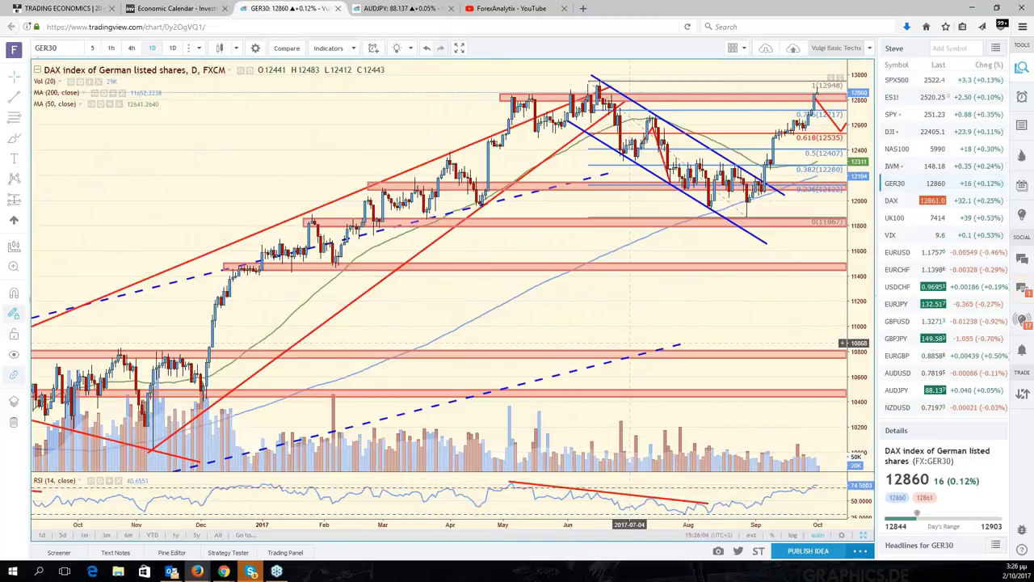
{"action": "left_click_drag", "start_coordinate": [799, 323], "coordinate": [707, 320]}
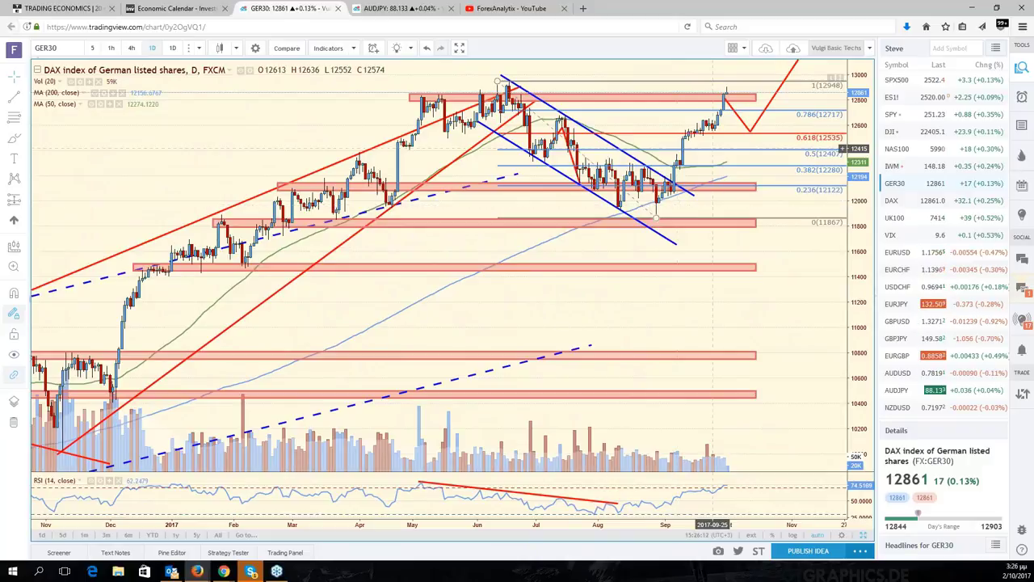
{"action": "left_click", "coordinate": [727, 97]}
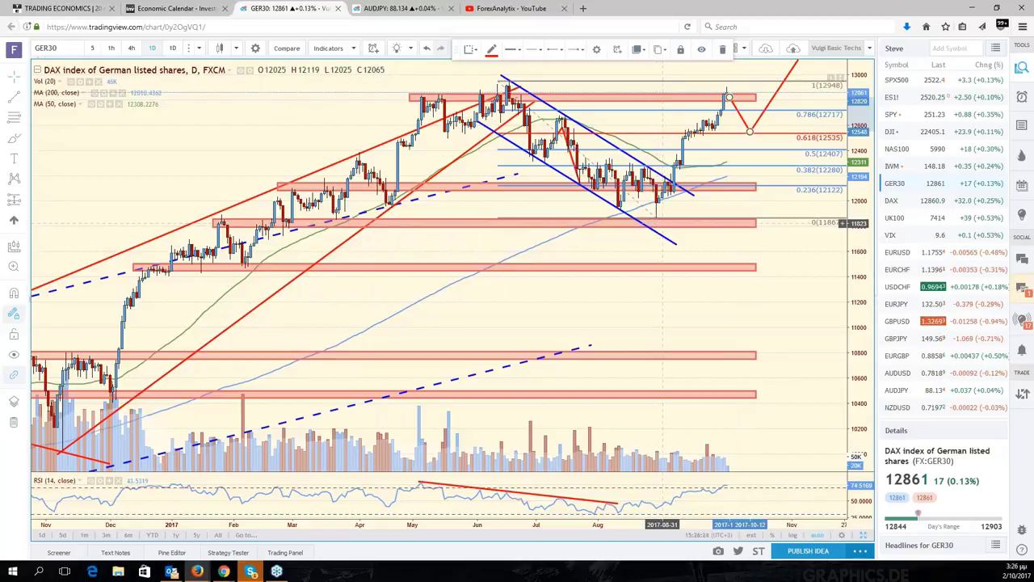
{"action": "left_click", "coordinate": [663, 226]}
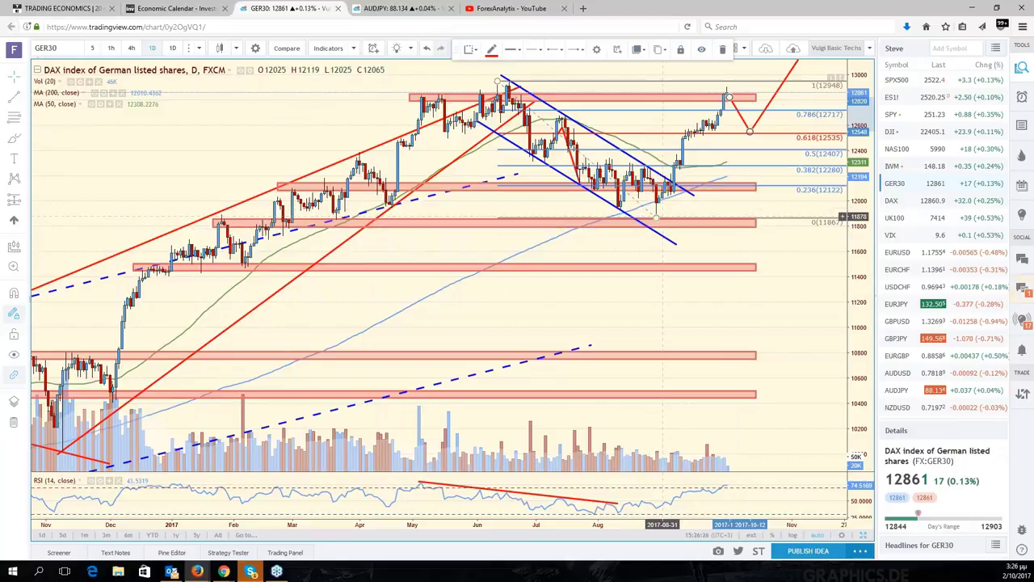
{"action": "left_click", "coordinate": [656, 218]}
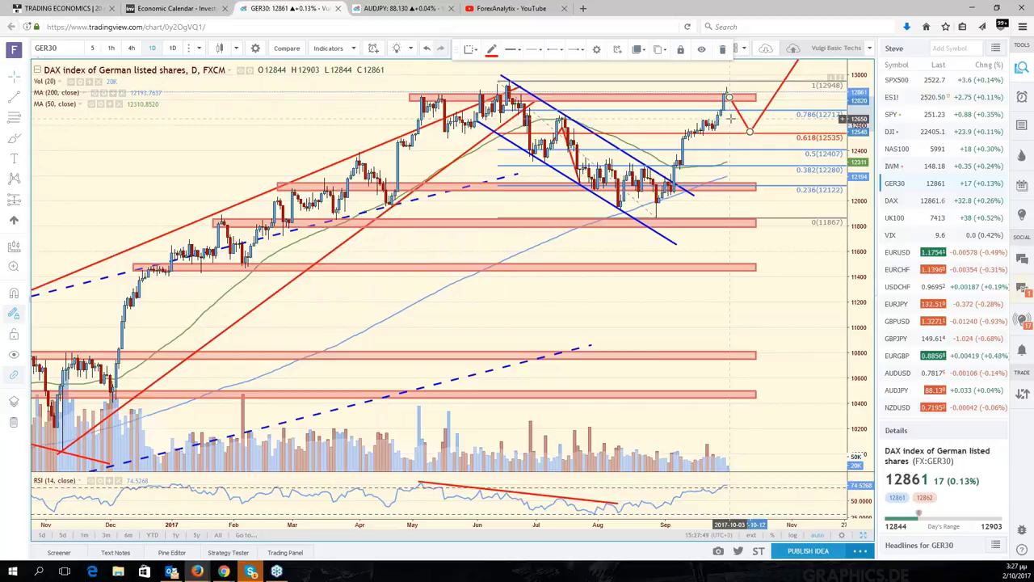
{"action": "scroll", "coordinate": [717, 165], "scroll_direction": "down", "scroll_amount": 3}
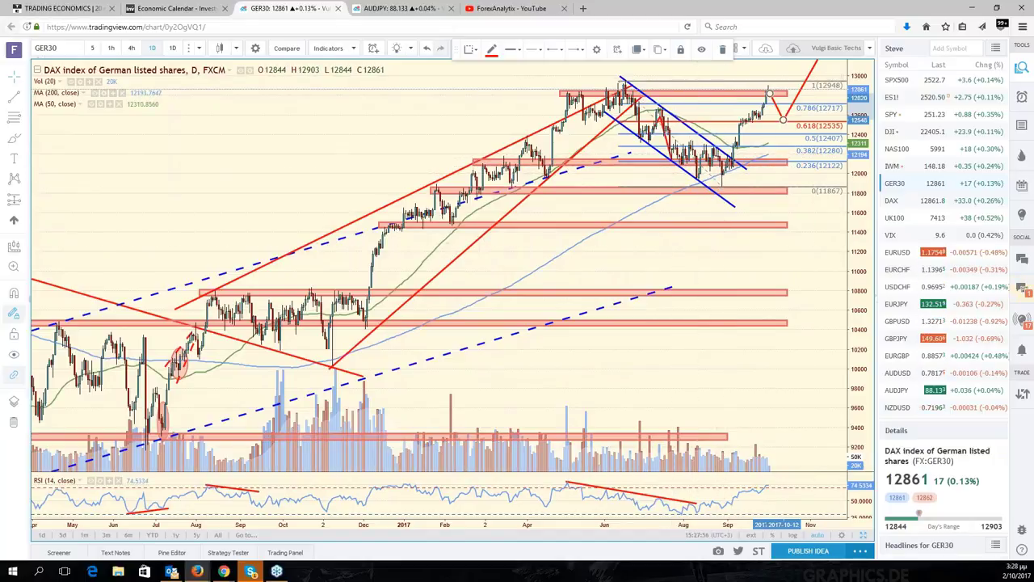
{"action": "left_click_drag", "start_coordinate": [859, 206], "coordinate": [834, 289]}
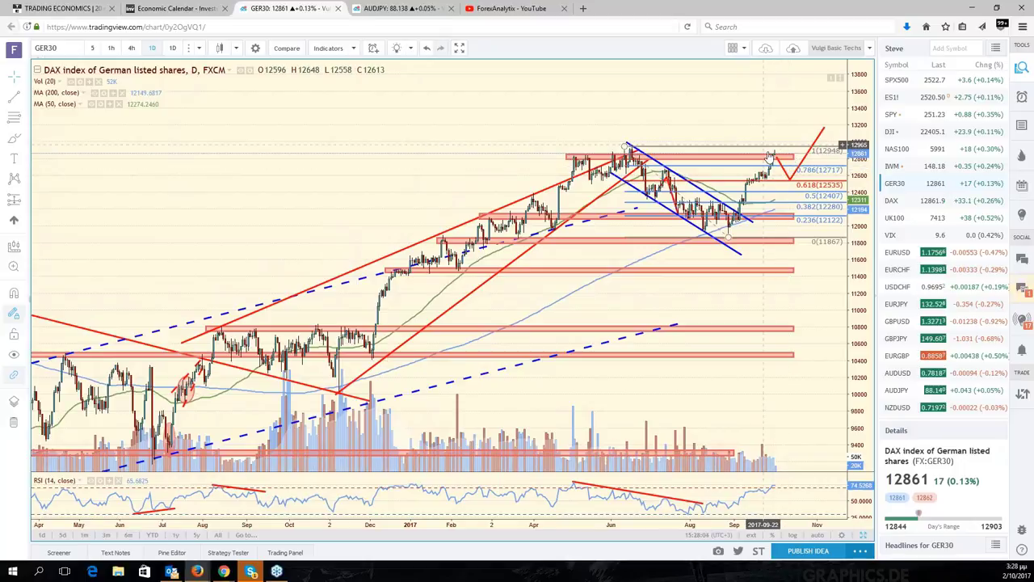
{"action": "scroll", "coordinate": [763, 146], "scroll_direction": "up", "scroll_amount": 3}
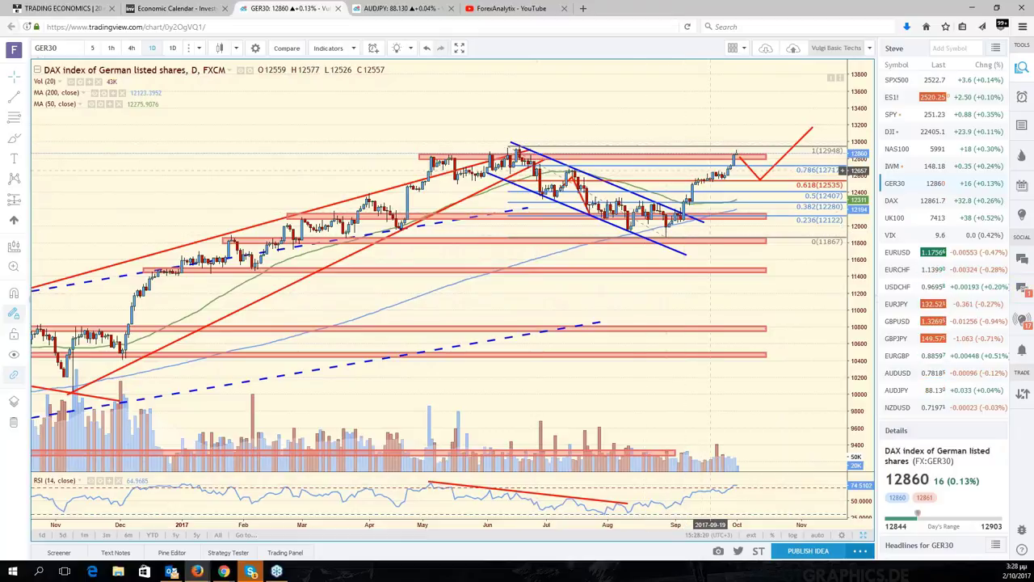
{"action": "scroll", "coordinate": [713, 210], "scroll_direction": "up", "scroll_amount": 2}
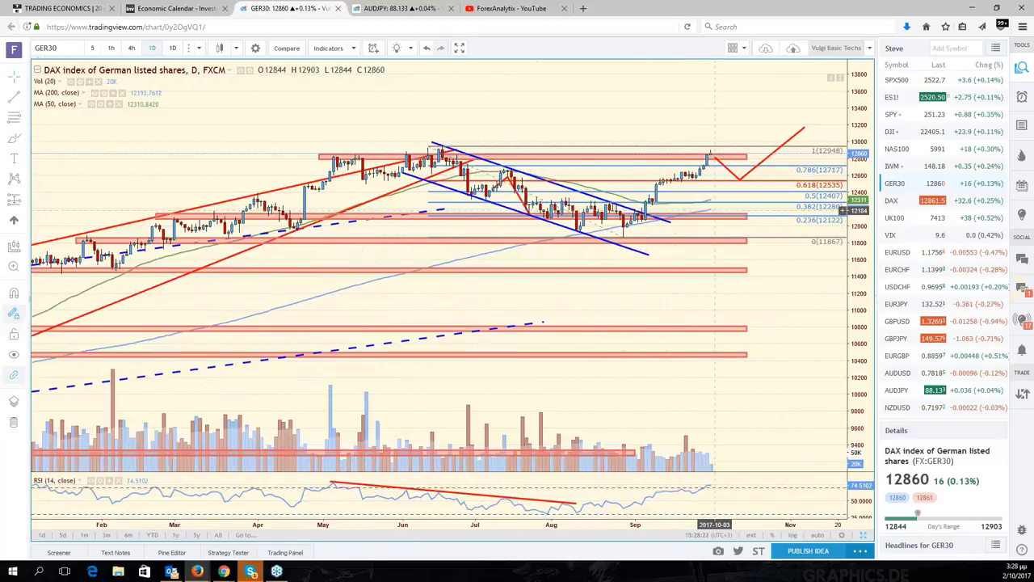
{"action": "left_click_drag", "start_coordinate": [862, 175], "coordinate": [852, 73]}
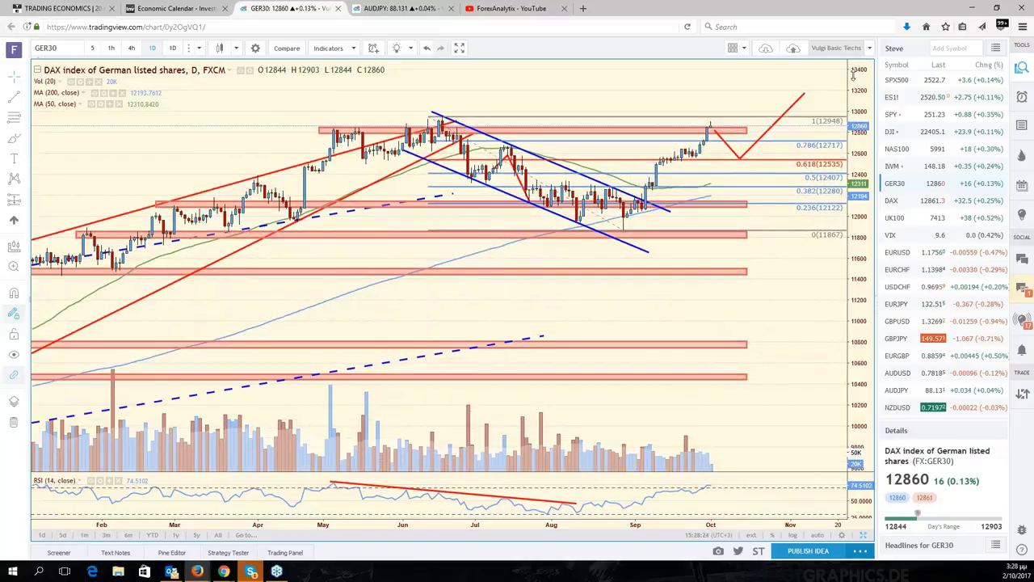
{"action": "scroll", "coordinate": [709, 191], "scroll_direction": "down", "scroll_amount": 2}
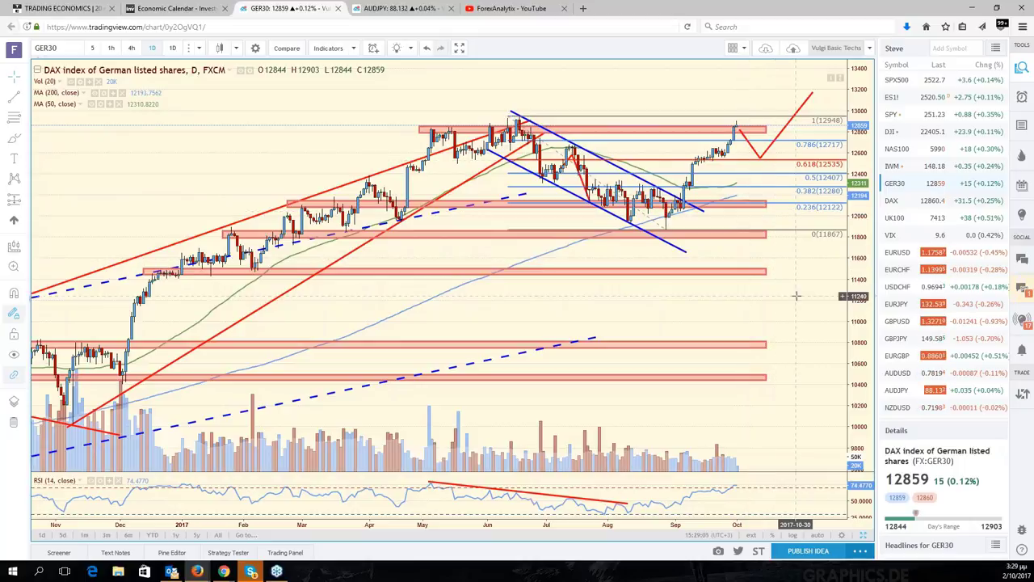
{"action": "key", "text": "alt+r"}
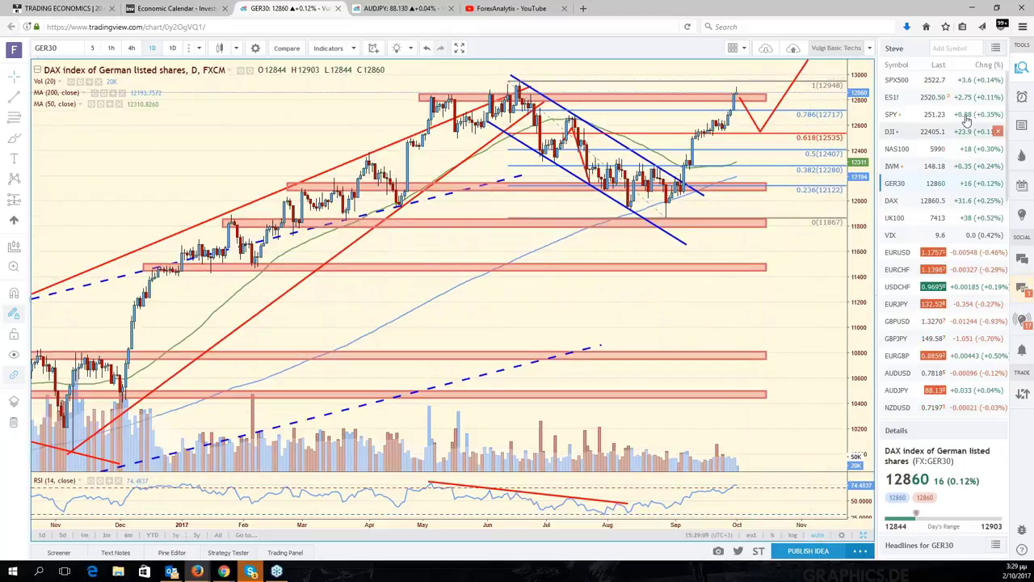
- Load SPX500 from the watchlist and show it as a single full chart
{"action": "left_click", "coordinate": [929, 83]}
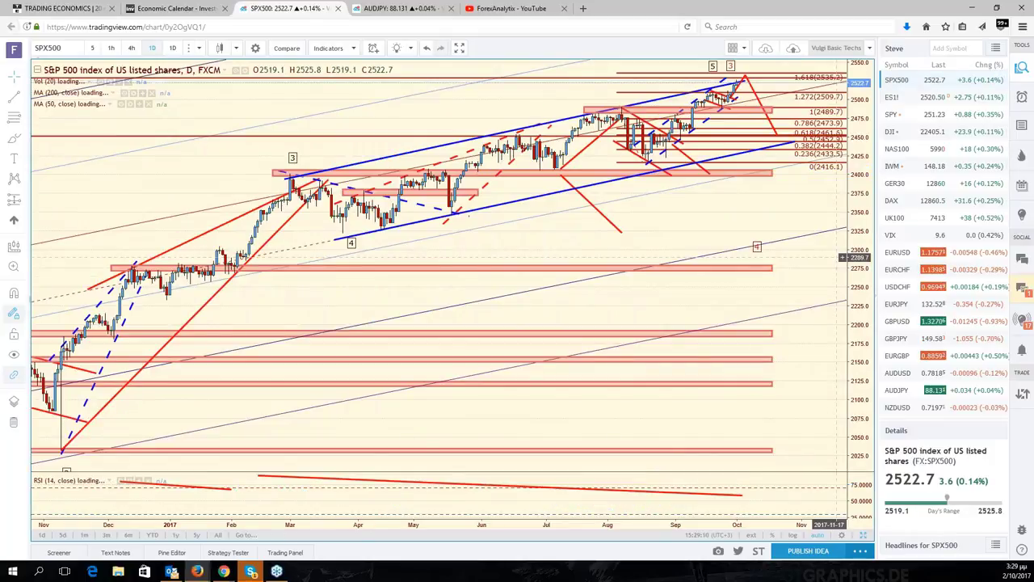
{"action": "left_click", "coordinate": [863, 536]}
{"action": "left_click", "coordinate": [863, 536]}
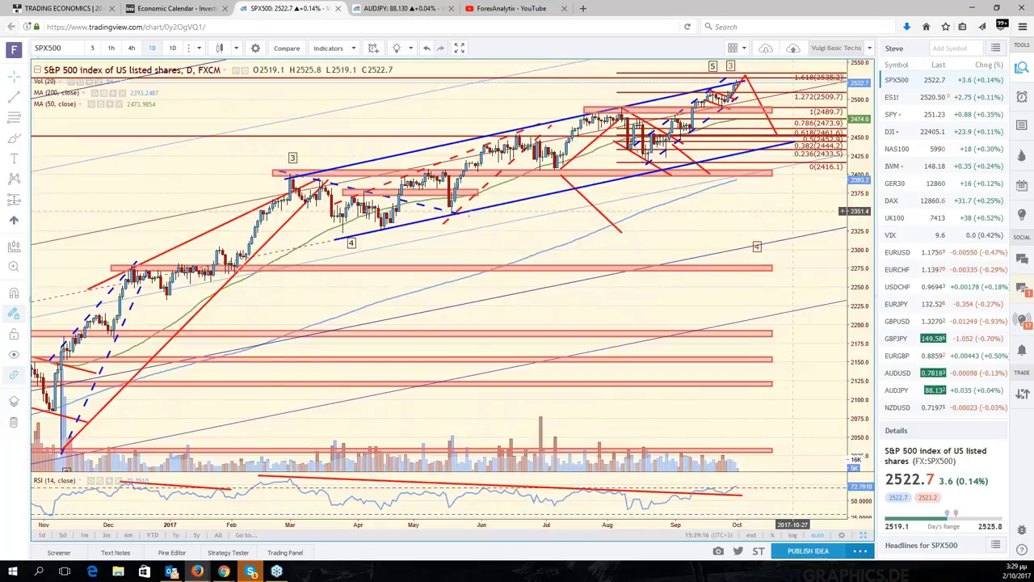
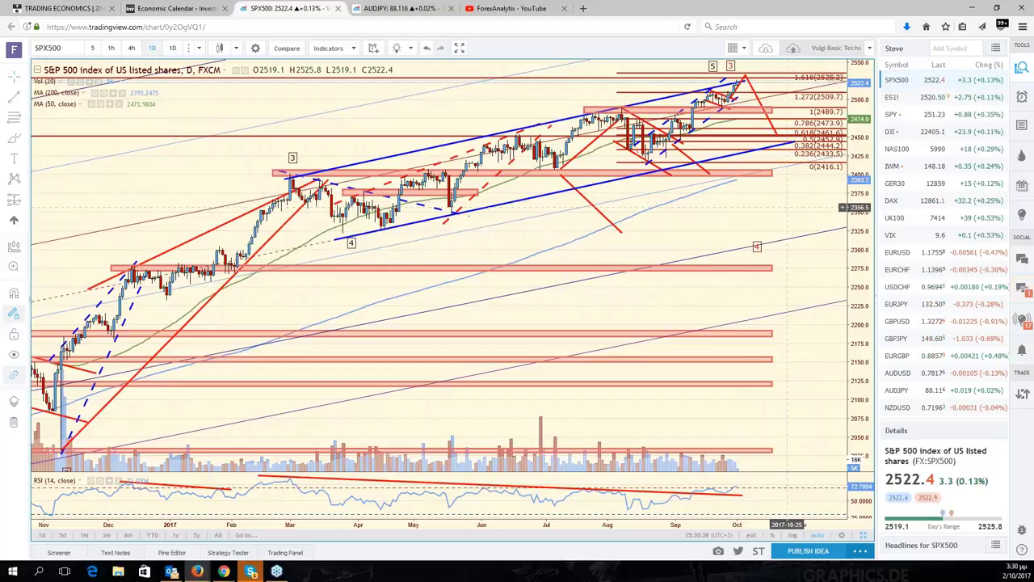
- Switch from the S&P 500 chart to NASDAQ 100 and check its drawings, including the 6010 level
{"action": "left_click_drag", "start_coordinate": [808, 207], "coordinate": [842, 210]}
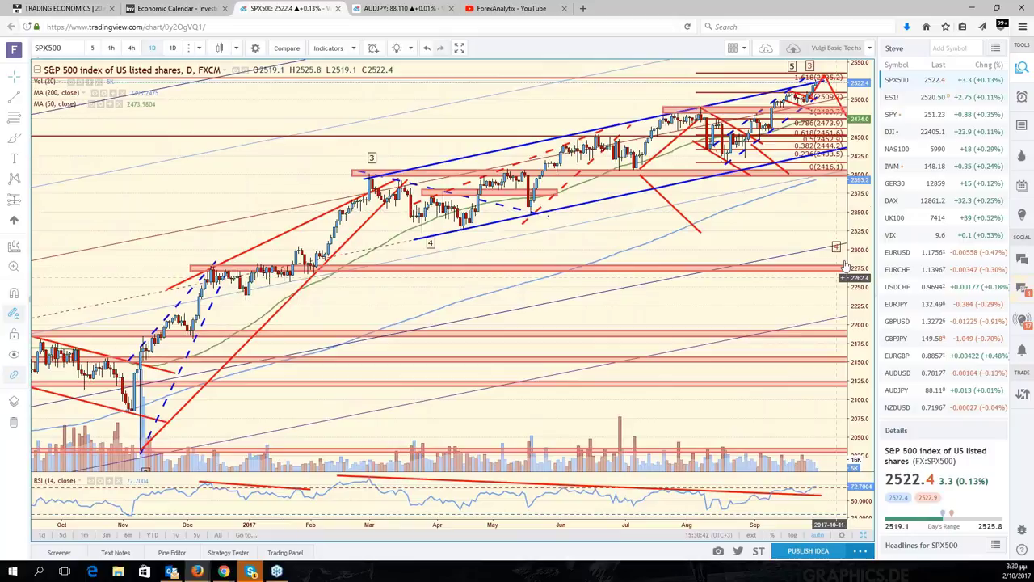
{"action": "left_click", "coordinate": [909, 151]}
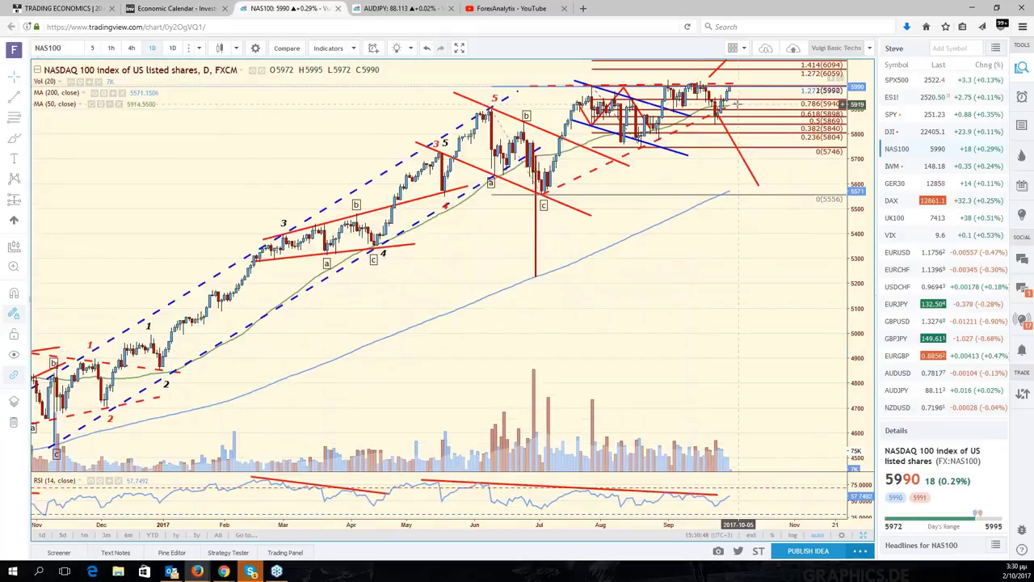
{"action": "left_click", "coordinate": [737, 84]}
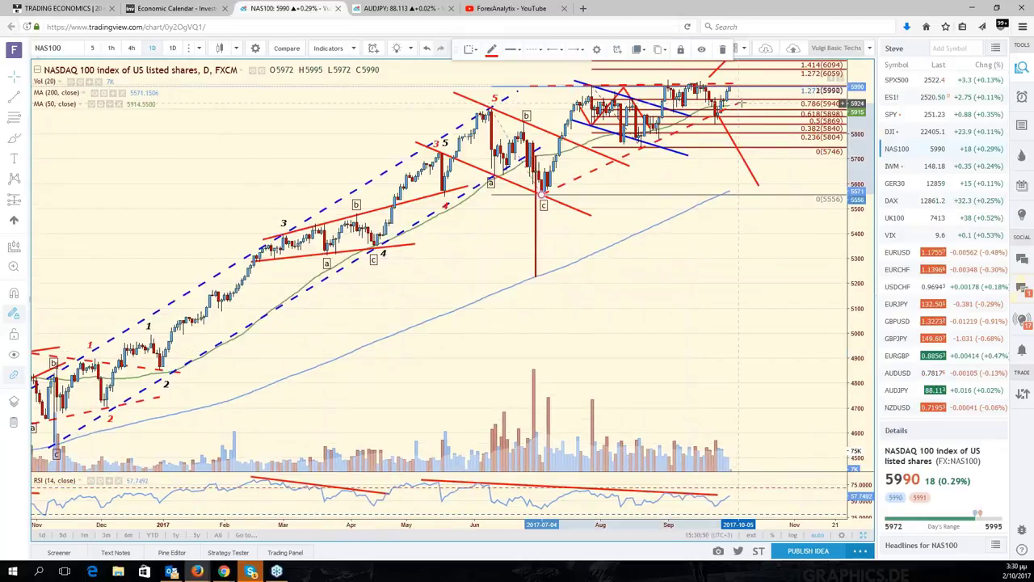
{"action": "left_click", "coordinate": [750, 82]}
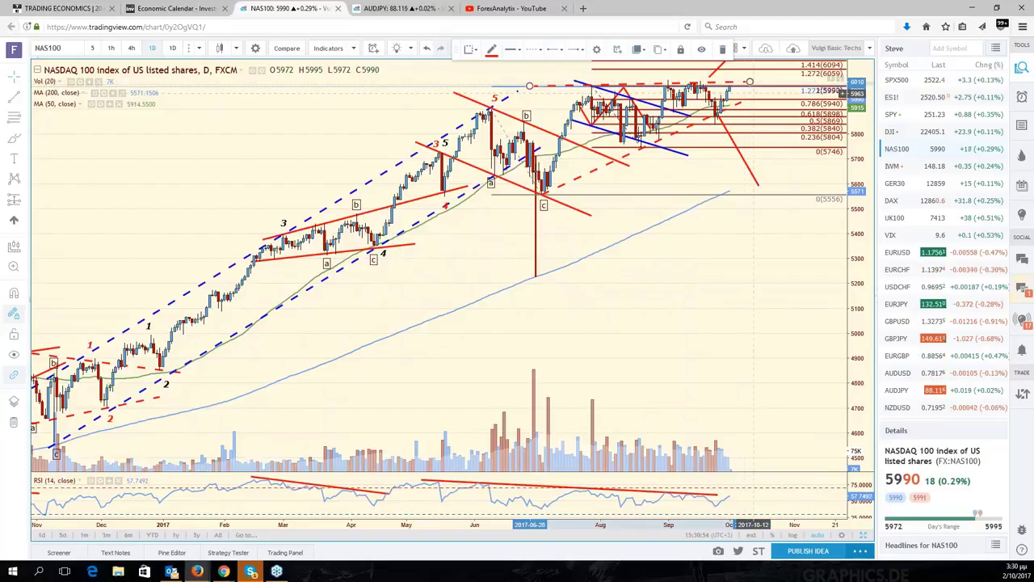
{"action": "key", "text": "Escape"}
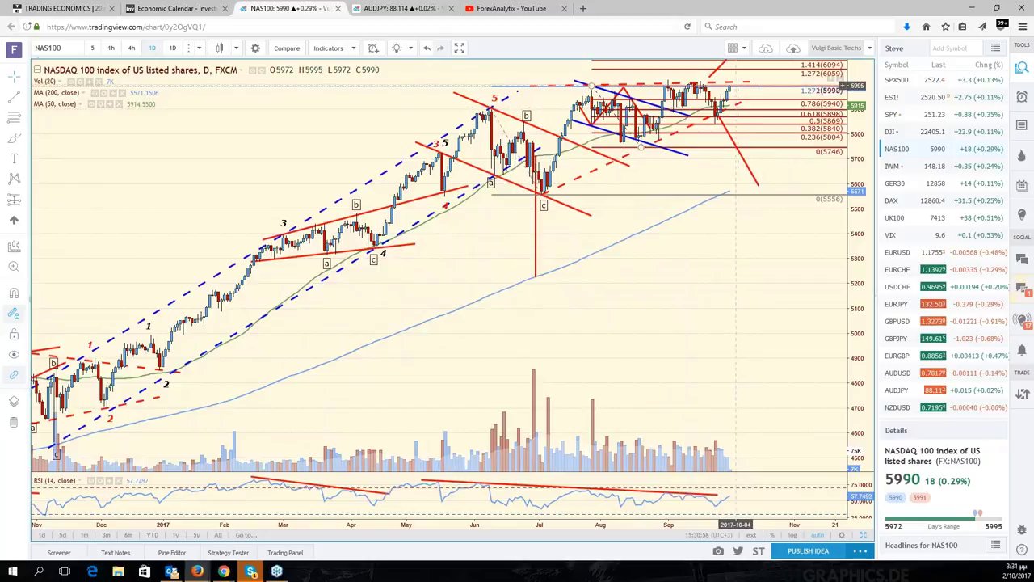
- Compress the price scale and move the NASDAQ chart down to leave room above 6200
{"action": "left_click_drag", "start_coordinate": [864, 148], "coordinate": [865, 153]}
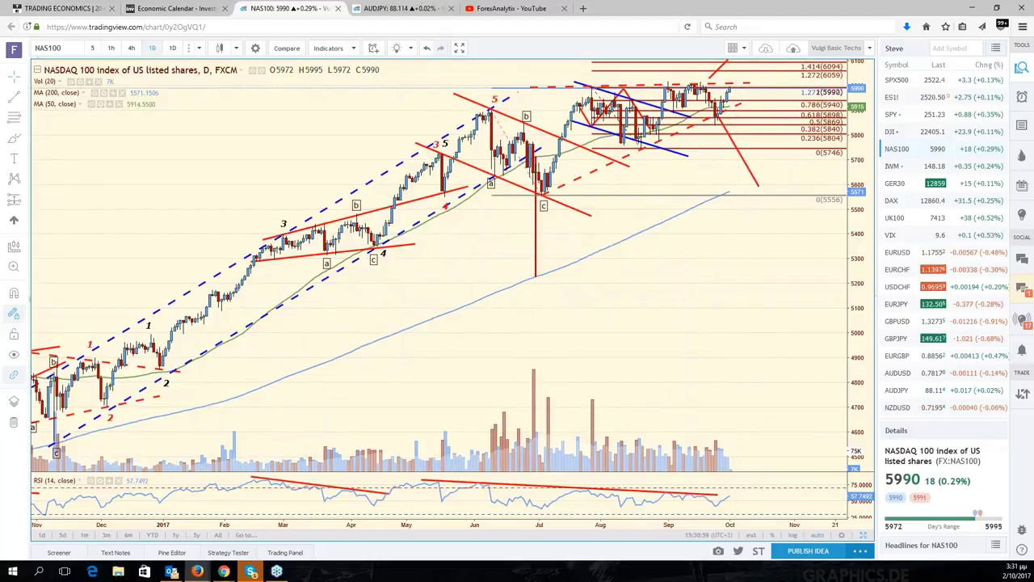
{"action": "left_click_drag", "start_coordinate": [773, 287], "coordinate": [768, 369]}
{"action": "left_click", "coordinate": [745, 144]}
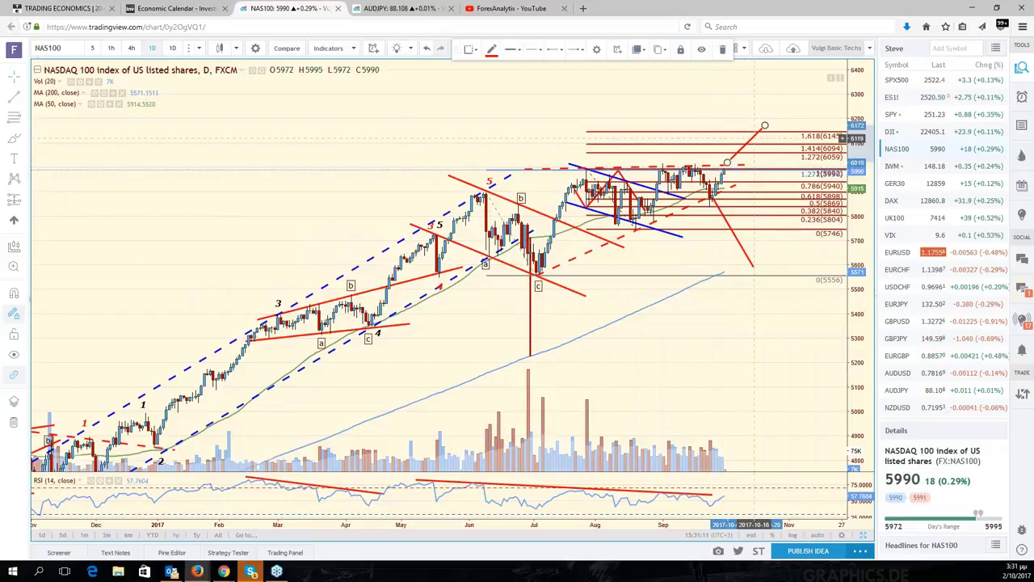
- Make the dashed red horizontal line and the rising red trend line solid
{"action": "left_click", "coordinate": [660, 168]}
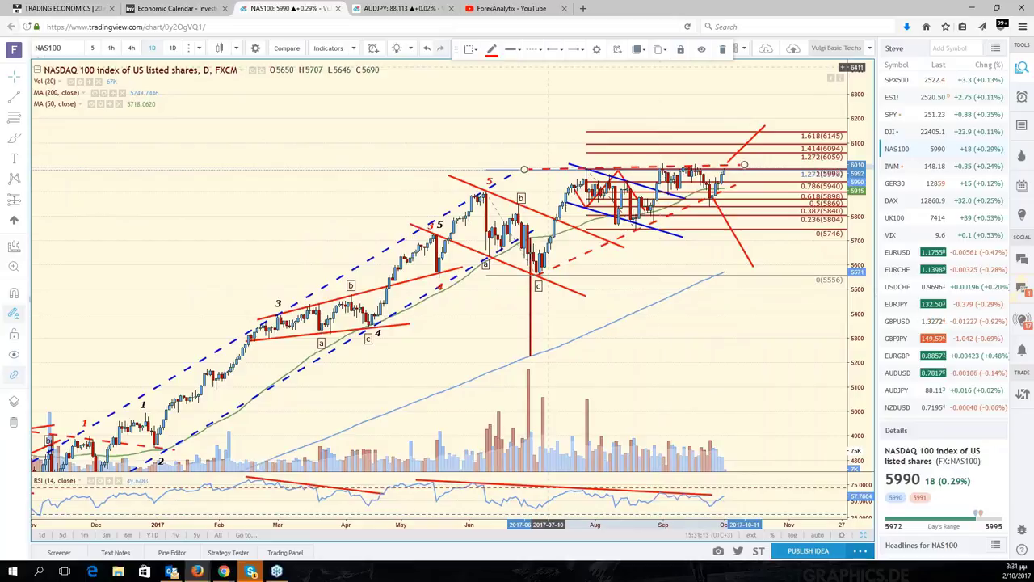
{"action": "left_click", "coordinate": [531, 48]}
{"action": "left_click", "coordinate": [533, 61]}
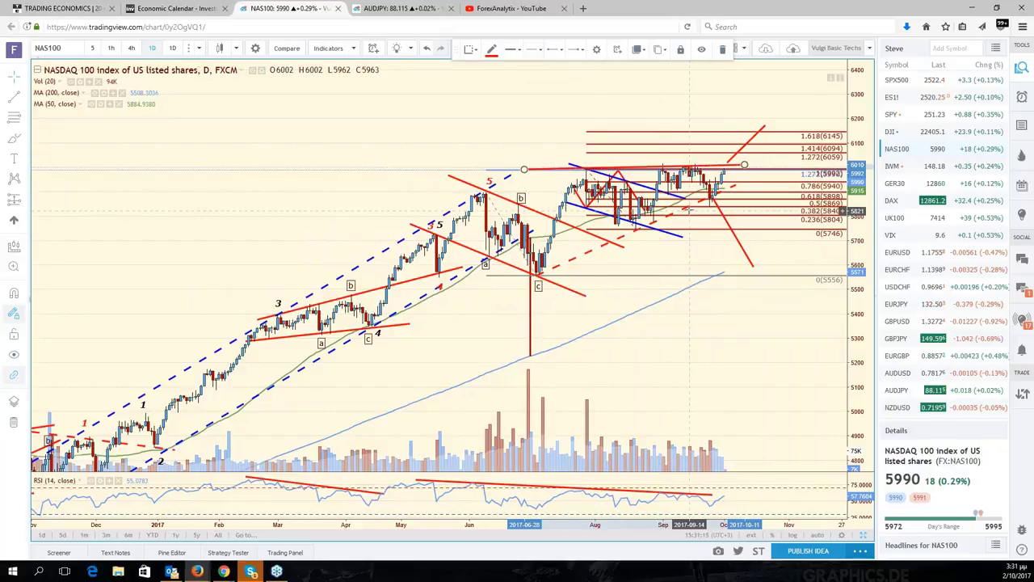
{"action": "left_click", "coordinate": [689, 209]}
{"action": "left_click", "coordinate": [534, 49]}
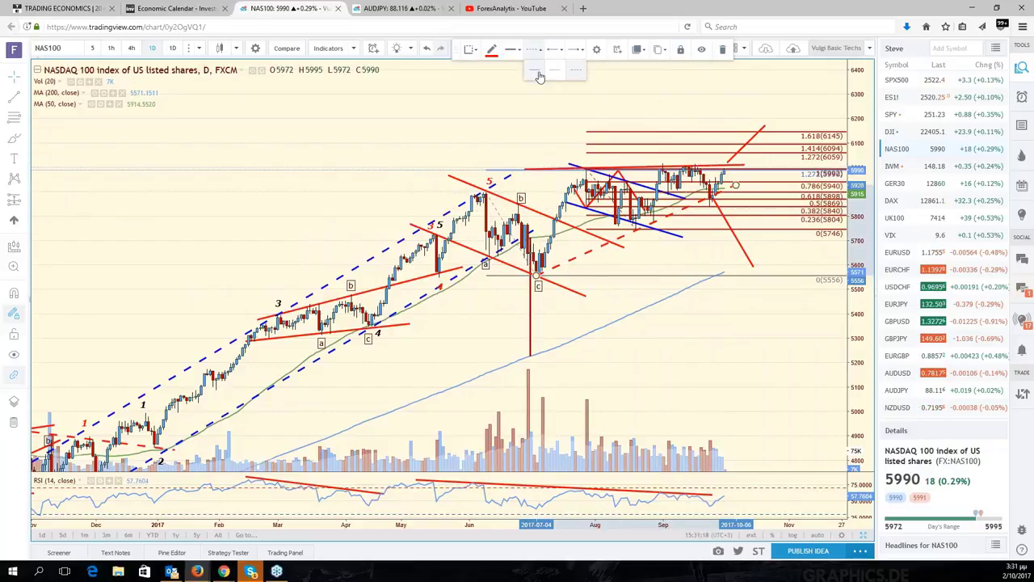
{"action": "left_click", "coordinate": [538, 73]}
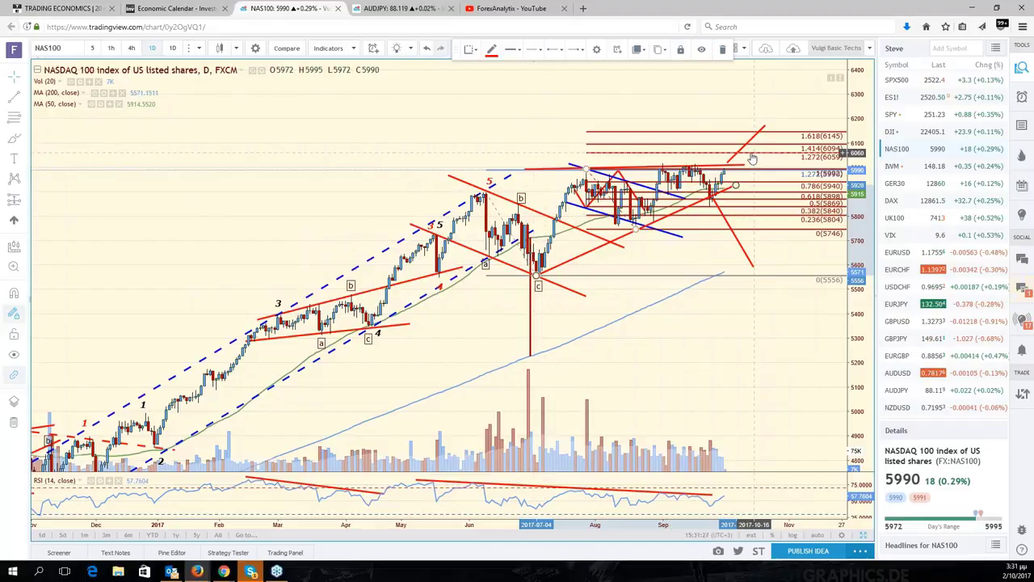
- Move the projection's peak to the 1.618 level and draw a downward leg from it
{"action": "left_click_drag", "start_coordinate": [763, 127], "coordinate": [747, 135]}
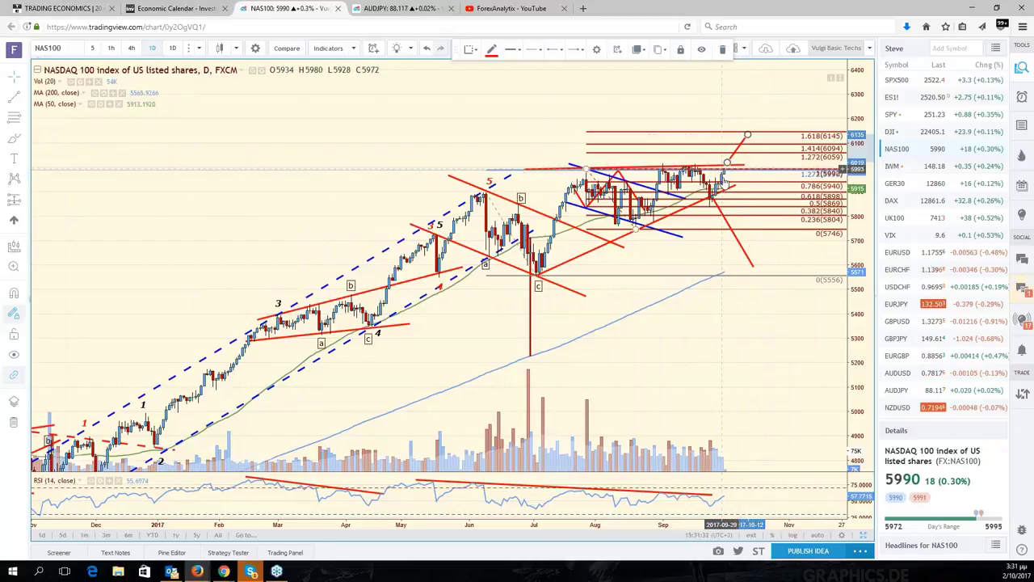
{"action": "left_click_drag", "start_coordinate": [726, 224], "coordinate": [749, 218]}
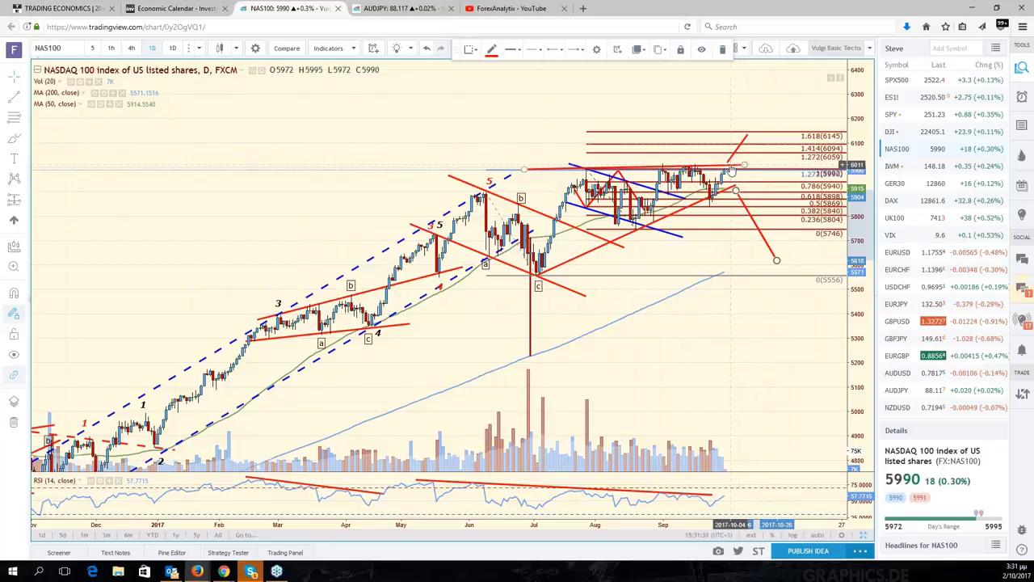
{"action": "left_click", "coordinate": [727, 166]}
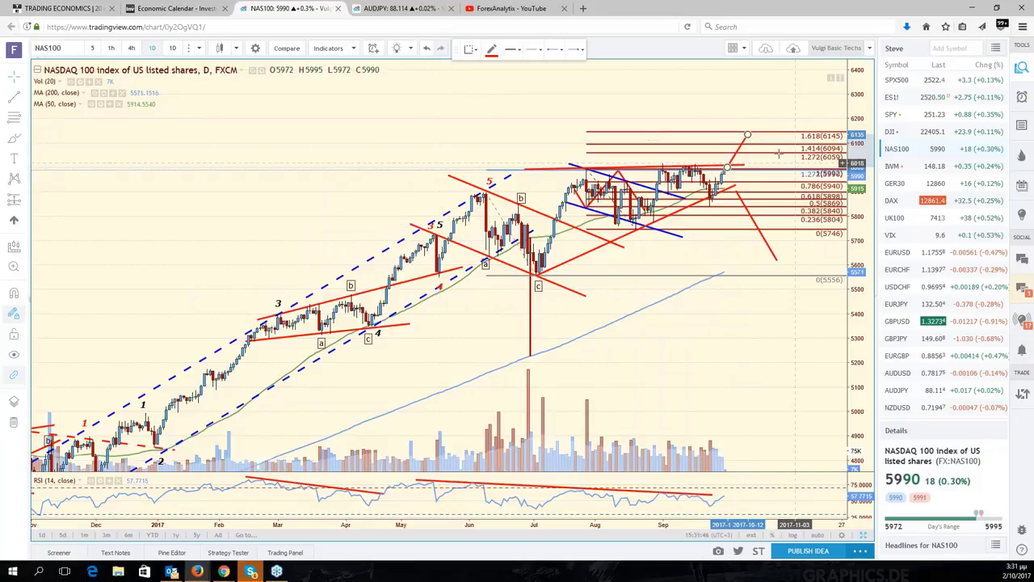
{"action": "left_click", "coordinate": [747, 134]}
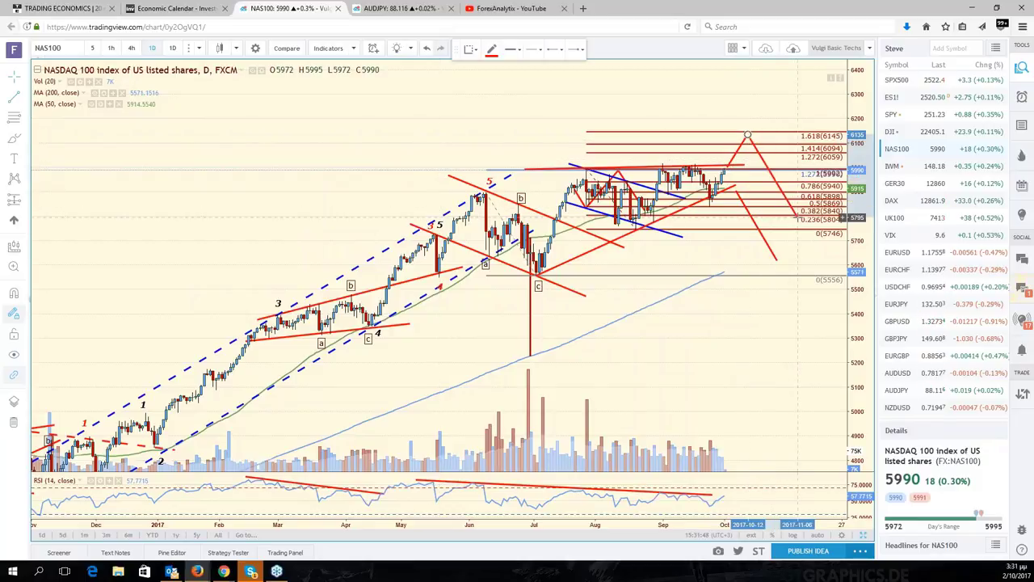
{"action": "left_click", "coordinate": [797, 217]}
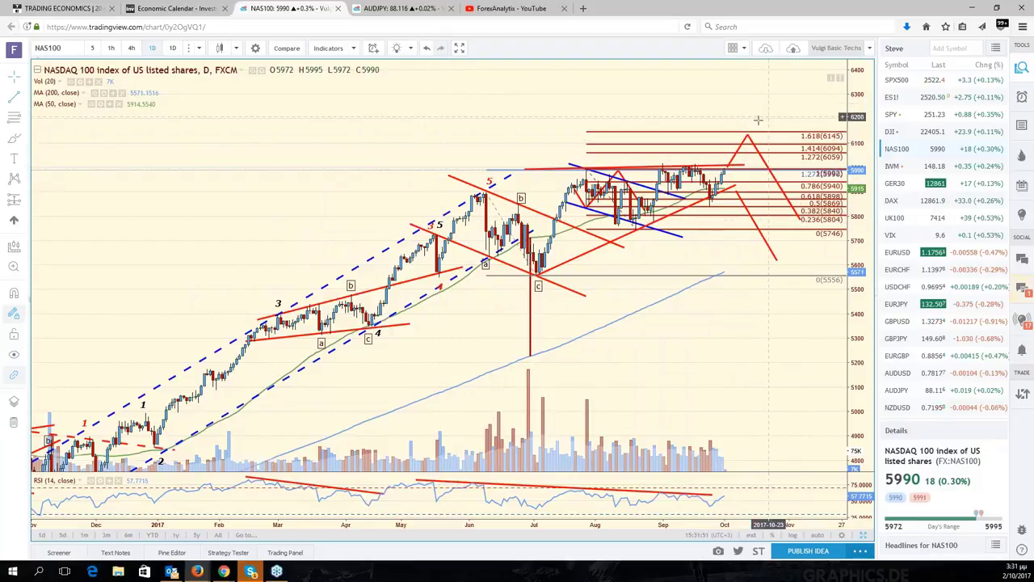
- Turn on auto scaling, extend the RSI red trend line right, and switch to the six-chart layout
{"action": "left_click", "coordinate": [824, 535]}
{"action": "left_click_drag", "start_coordinate": [747, 346], "coordinate": [837, 346]}
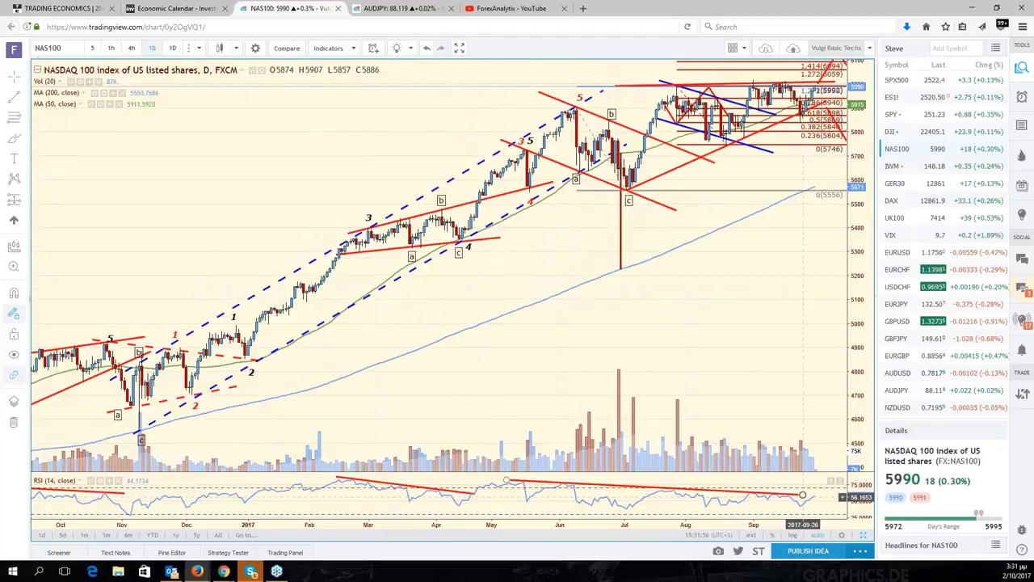
{"action": "left_click", "coordinate": [803, 493]}
{"action": "left_click_drag", "start_coordinate": [802, 493], "coordinate": [822, 494]}
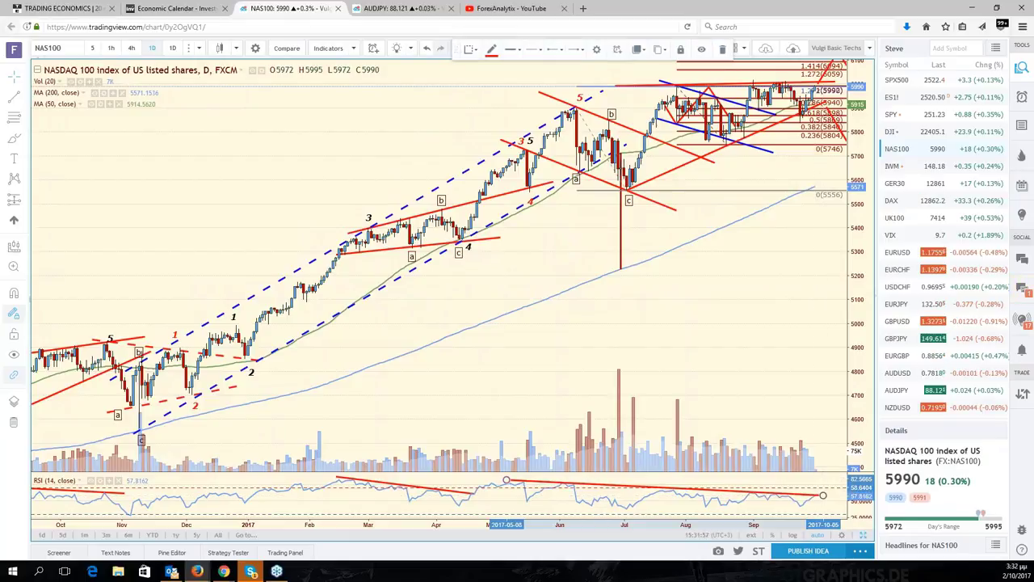
{"action": "key", "text": "alt+Return"}
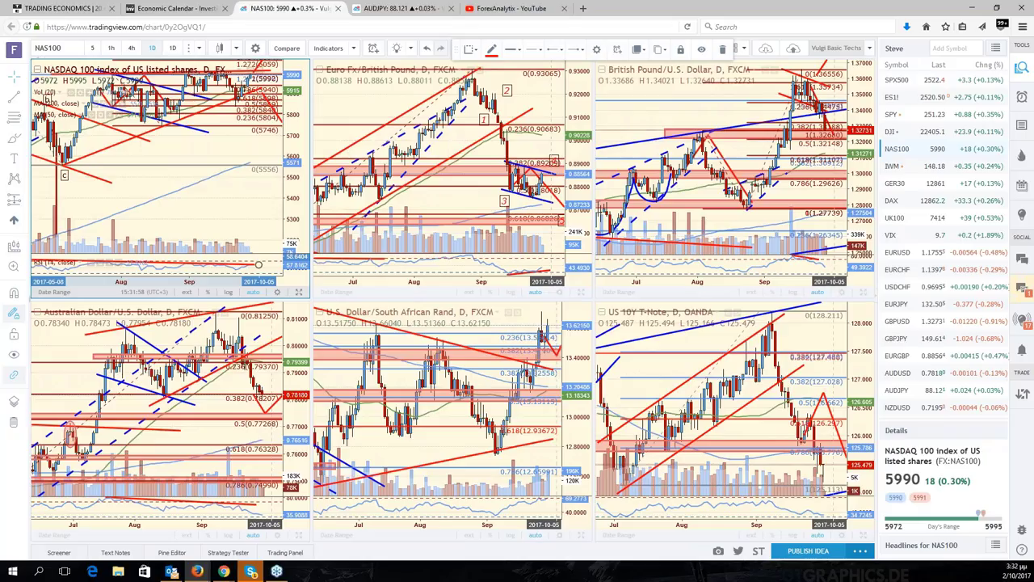
- Maximize the USD/ZAR pane, load USDCAD in it, and zoom and pan the daily chart
{"action": "left_click", "coordinate": [437, 404]}
{"action": "key", "text": "alt+Return"}
{"action": "left_click", "coordinate": [67, 48]}
{"action": "type", "text": "USD"}
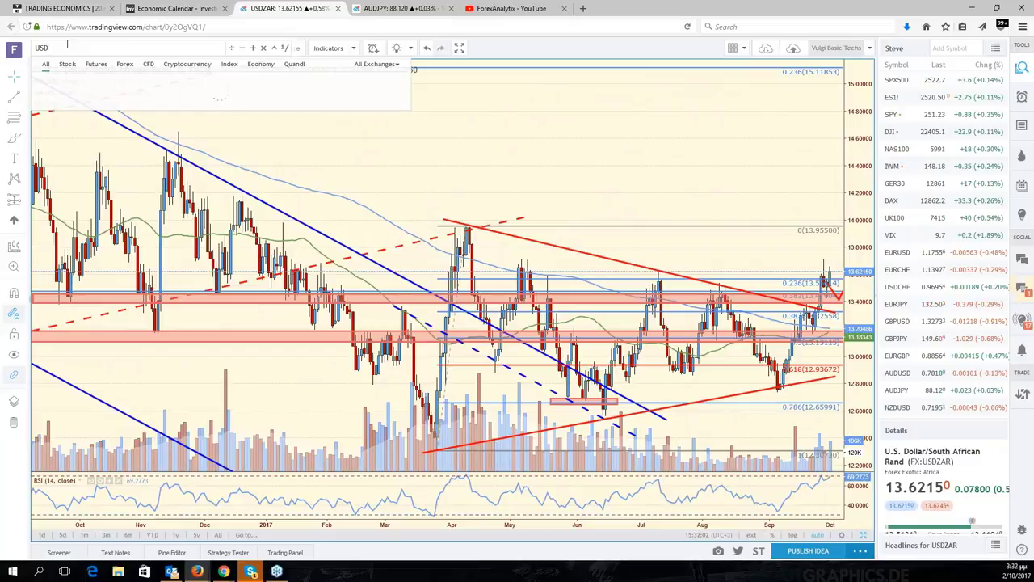
{"action": "type", "text": "CAD"}
{"action": "key", "text": "Return"}
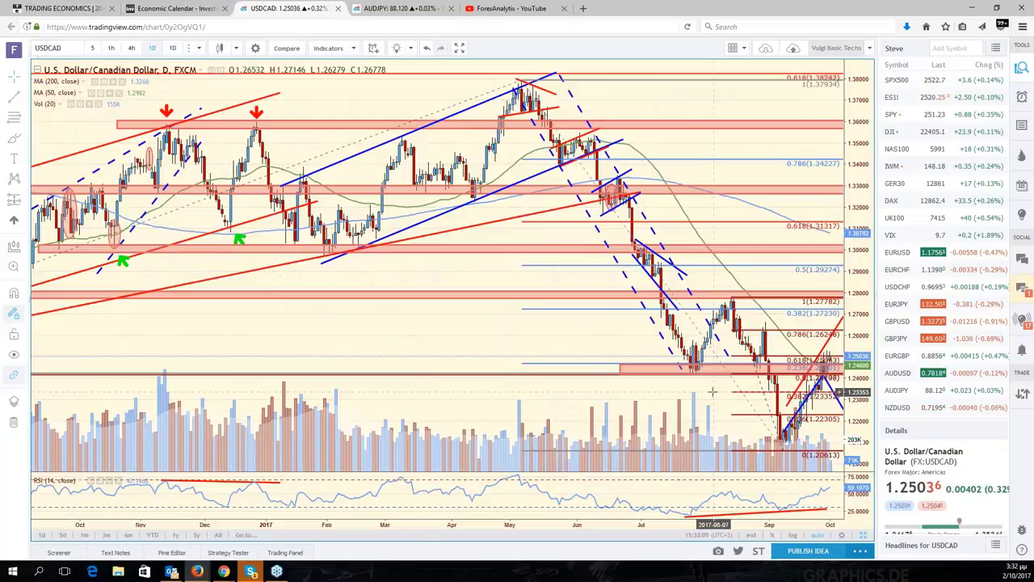
{"action": "scroll", "coordinate": [560, 402], "scroll_direction": "up", "scroll_amount": 2}
{"action": "scroll", "coordinate": [559, 402], "scroll_direction": "right", "scroll_amount": 2}
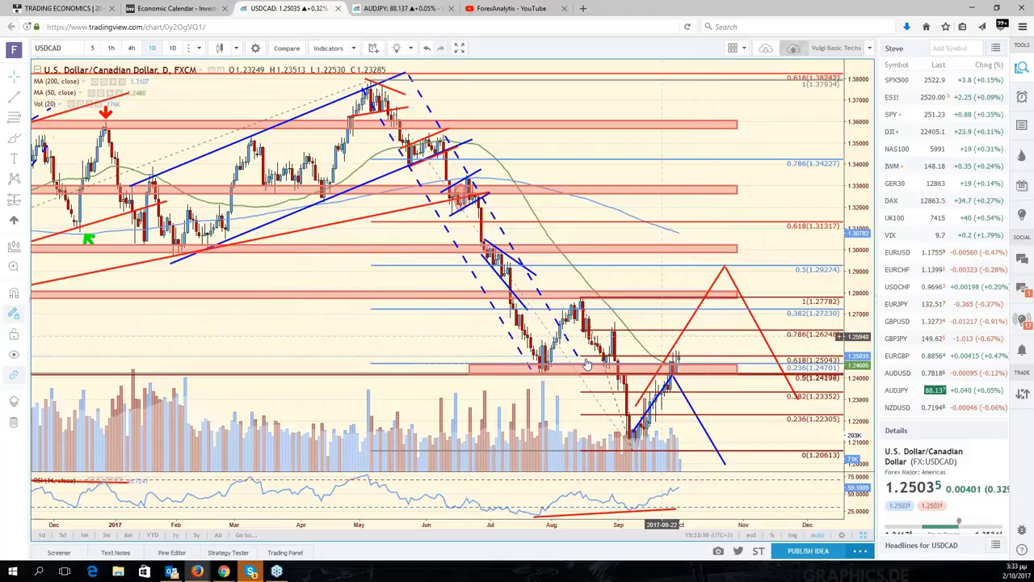
{"action": "left_click", "coordinate": [554, 364]}
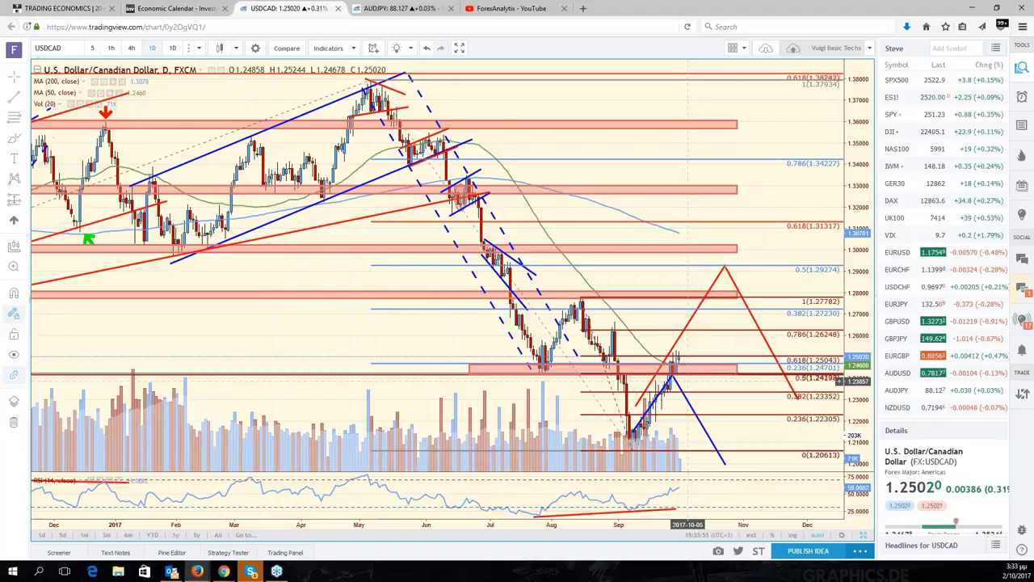
{"action": "left_click", "coordinate": [67, 51]}
{"action": "type", "text": "USDNOK"}
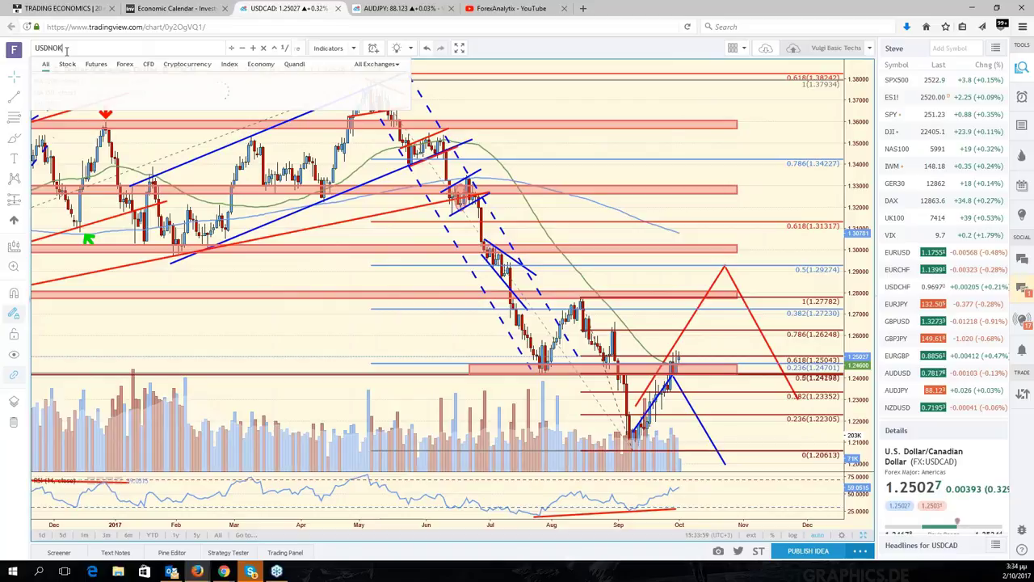
{"action": "key", "text": "Return"}
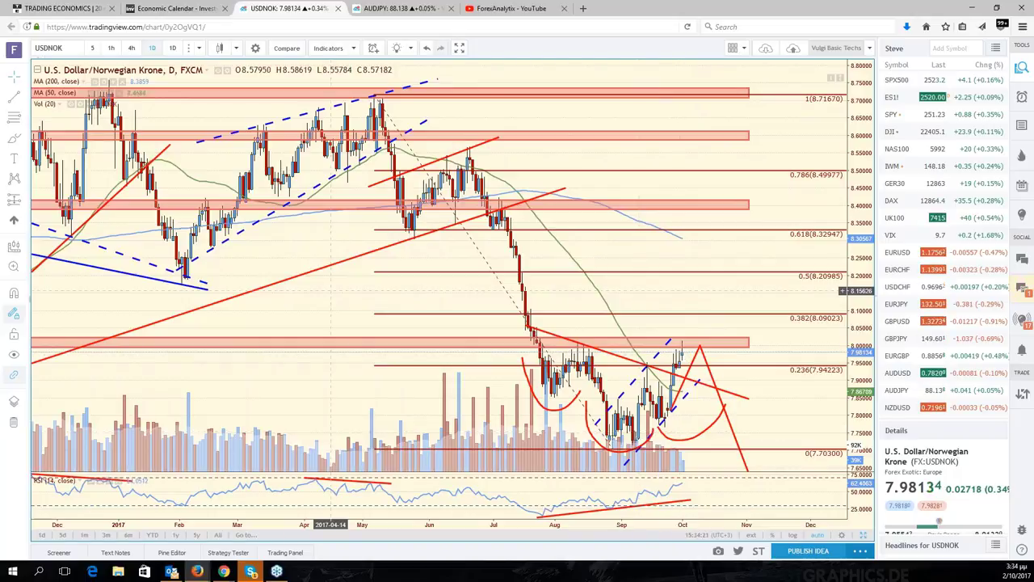
{"action": "key", "text": "alt+t"}
{"action": "left_click", "coordinate": [682, 336]}
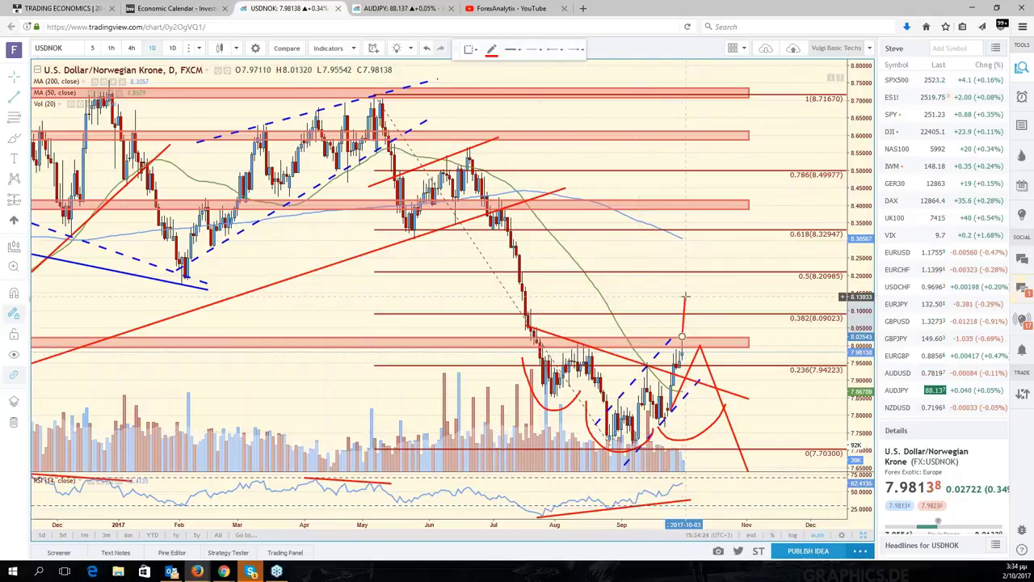
{"action": "left_click", "coordinate": [705, 260]}
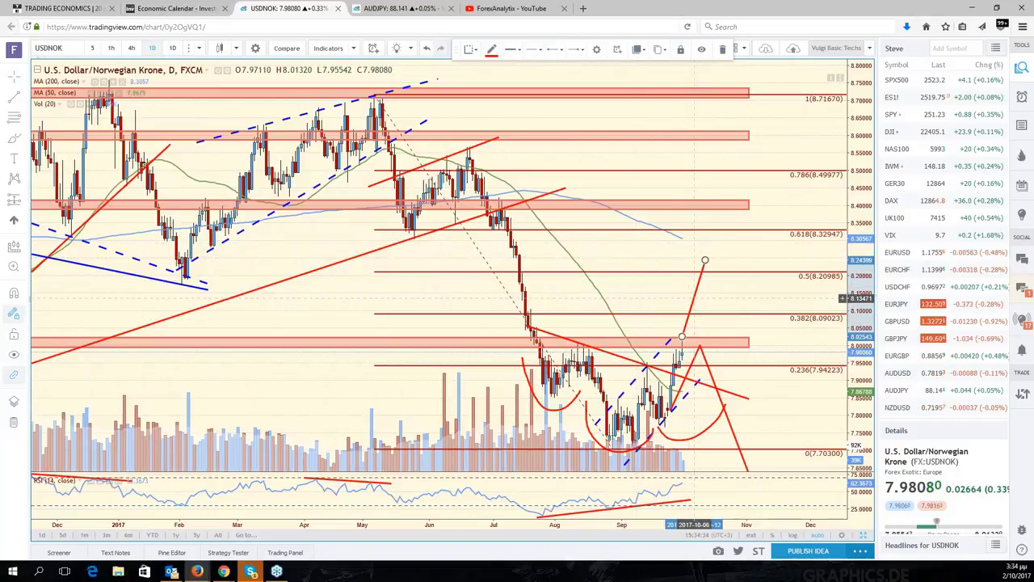
{"action": "key", "text": "Delete"}
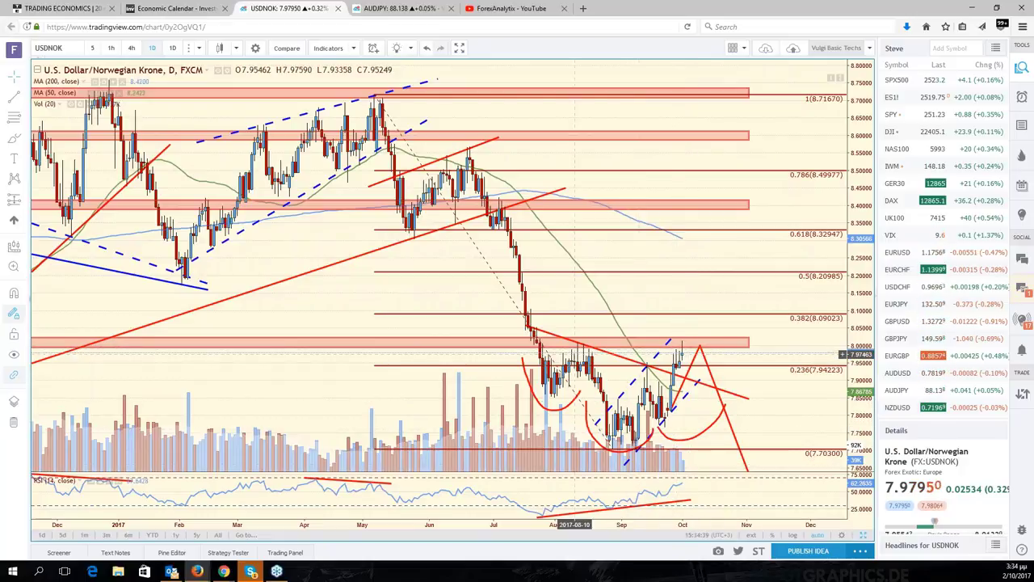
{"action": "scroll", "coordinate": [594, 348], "scroll_direction": "down", "scroll_amount": 3}
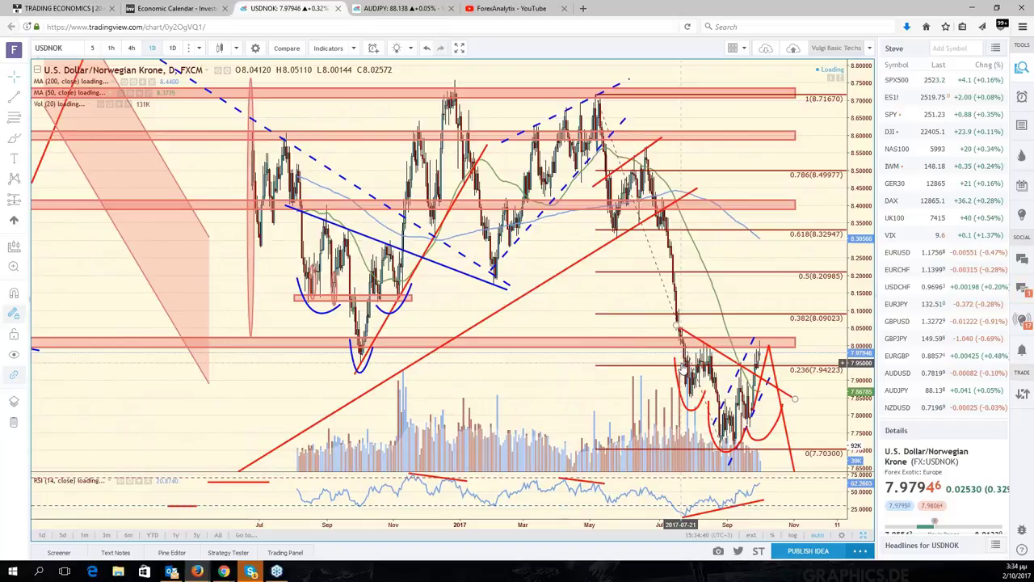
{"action": "scroll", "coordinate": [660, 326], "scroll_direction": "up", "scroll_amount": 3}
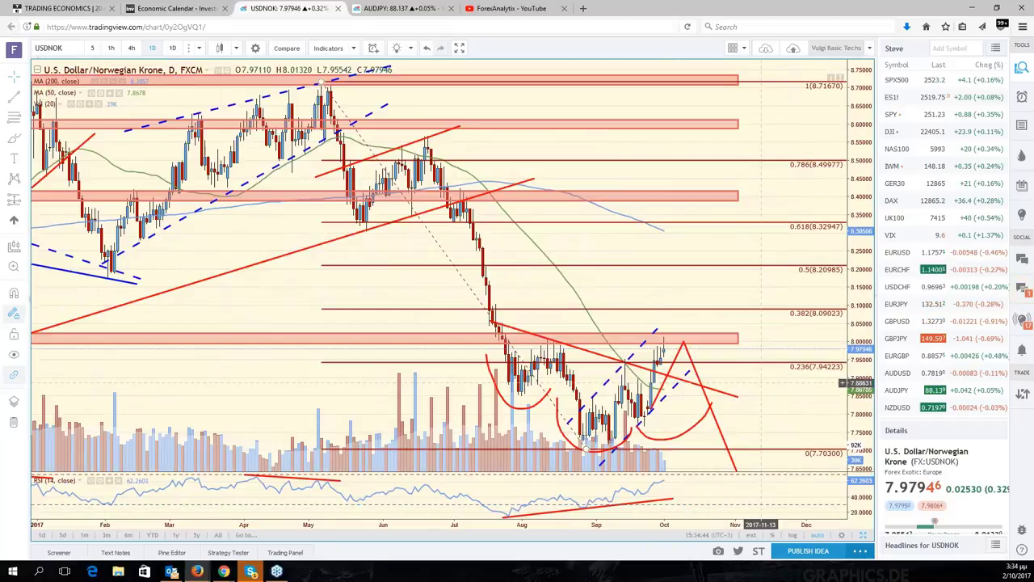
{"action": "scroll", "coordinate": [685, 373], "scroll_direction": "up", "scroll_amount": 1}
{"action": "scroll", "coordinate": [686, 373], "scroll_direction": "down", "scroll_amount": 1}
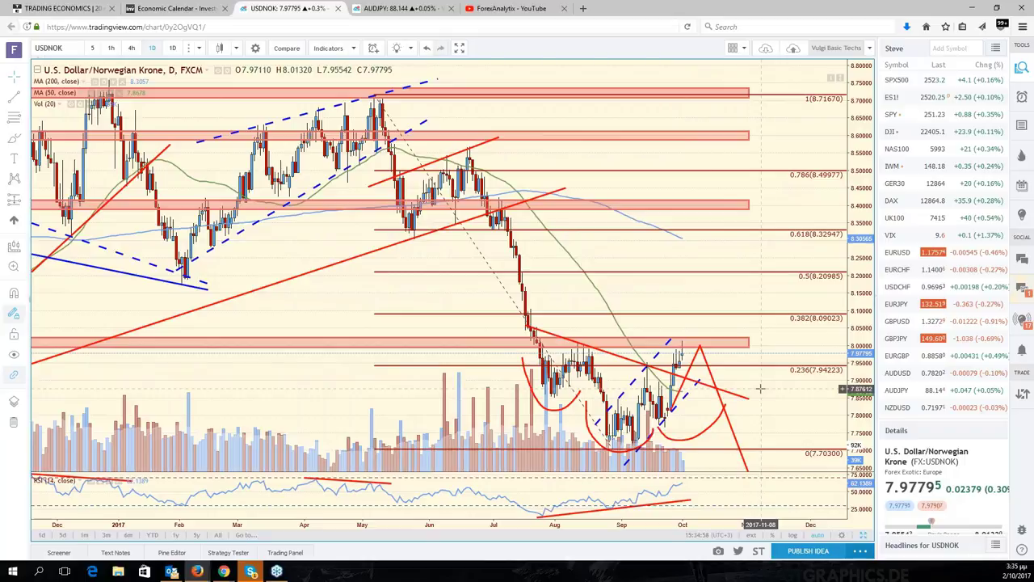
{"action": "left_click_drag", "start_coordinate": [759, 389], "coordinate": [821, 394]}
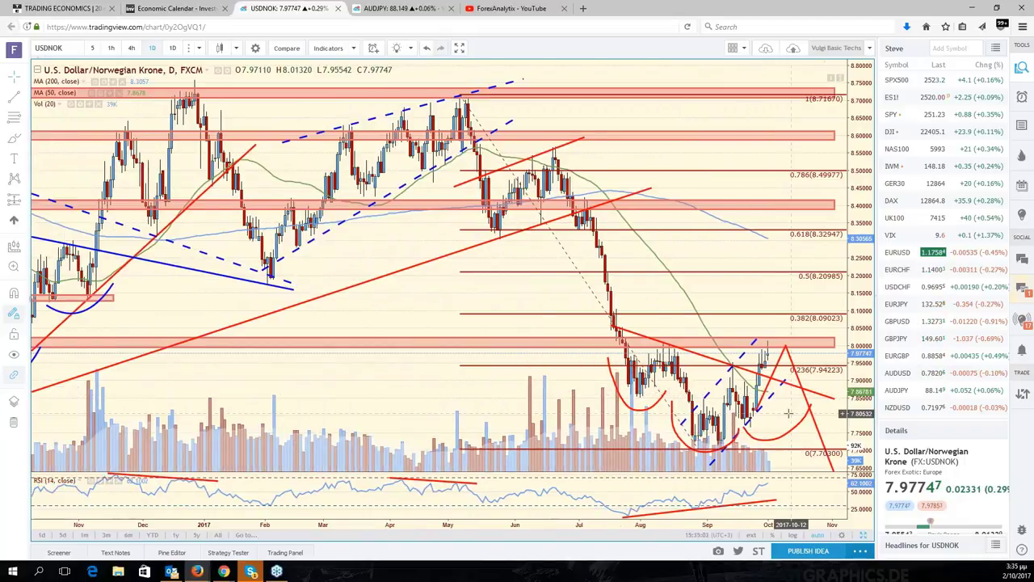
{"action": "left_click_drag", "start_coordinate": [788, 413], "coordinate": [646, 365]}
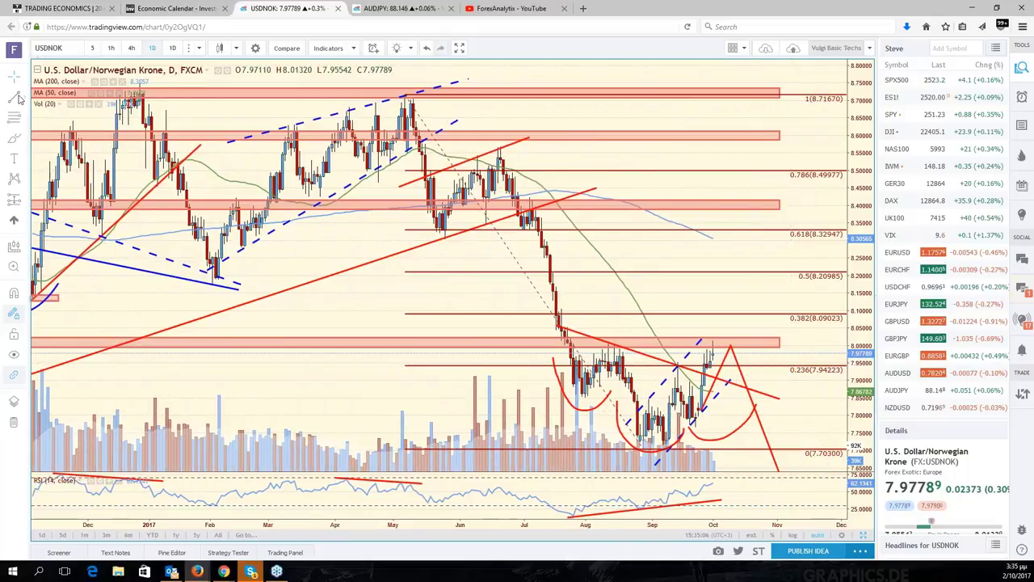
{"action": "left_click", "coordinate": [727, 379]}
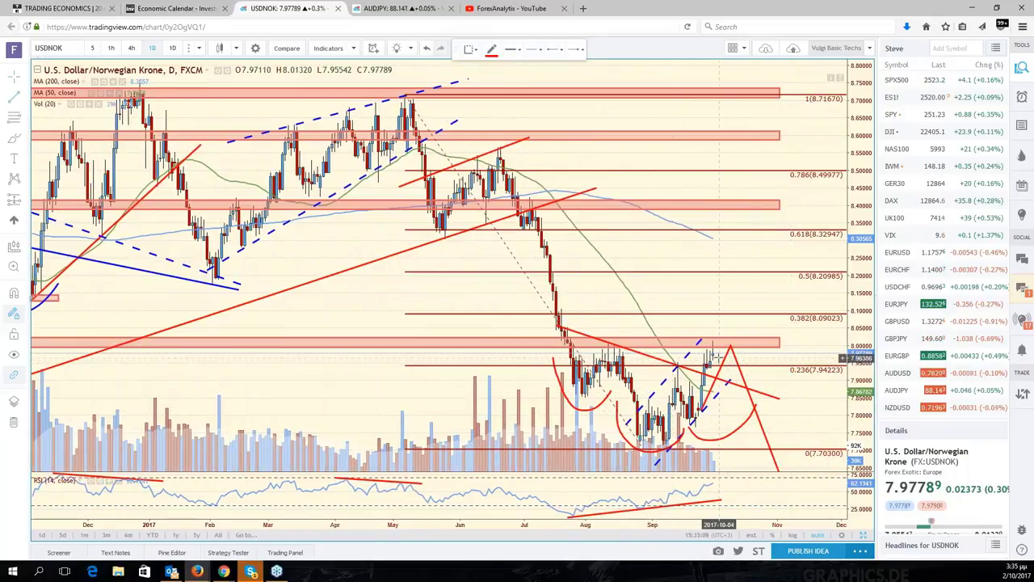
{"action": "left_click", "coordinate": [776, 303]}
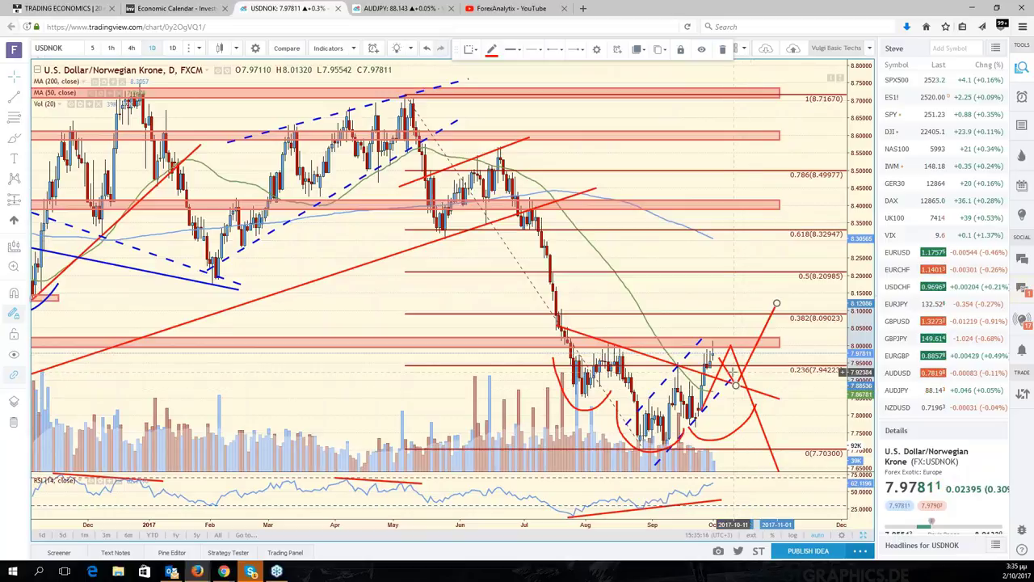
{"action": "key", "text": "Delete"}
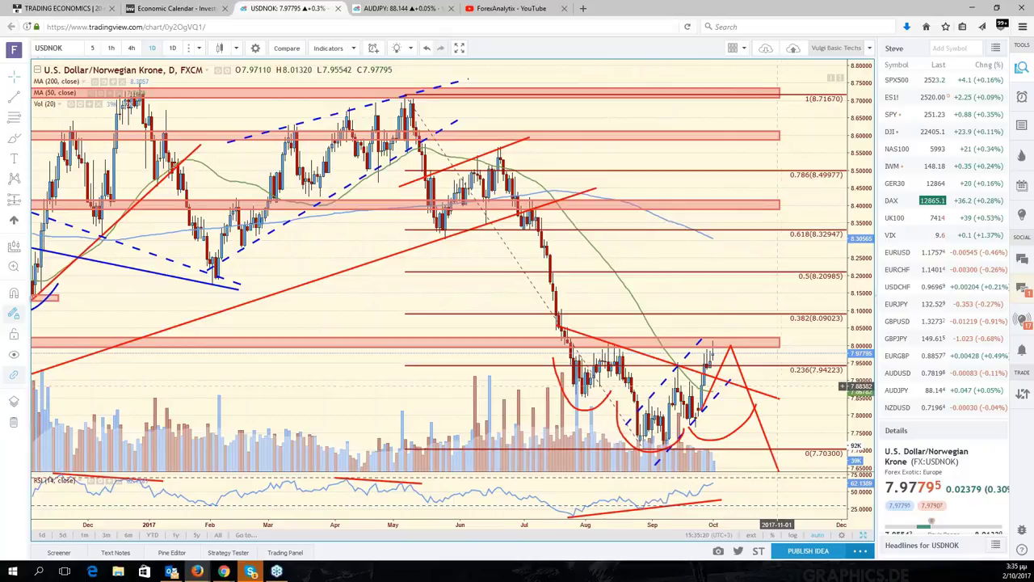
{"action": "scroll", "coordinate": [843, 386], "scroll_direction": "left", "scroll_amount": 5}
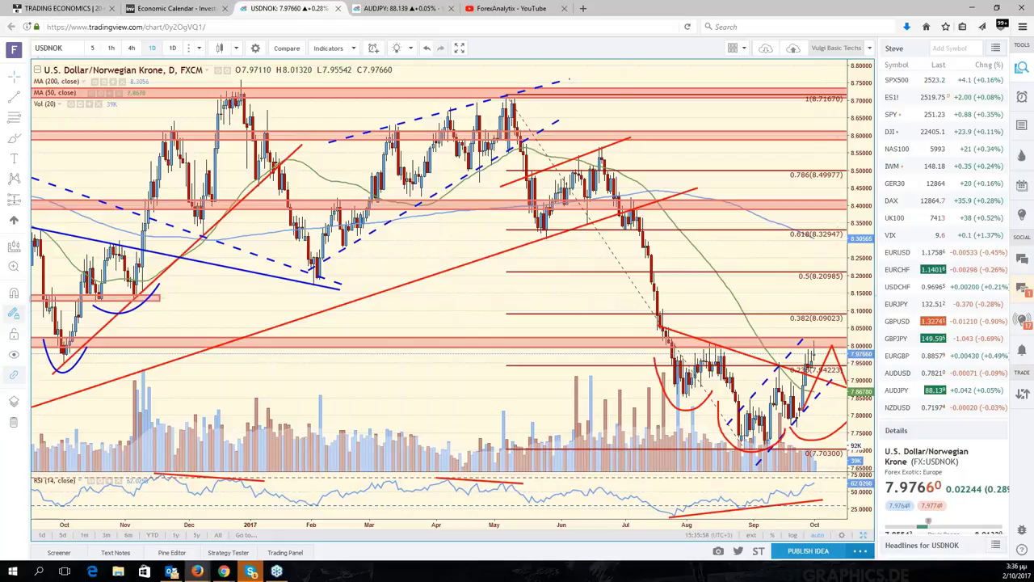
- Enlarge the EURGBP pane and switch its symbol to EURJPY
{"action": "left_click", "coordinate": [860, 538]}
{"action": "left_click", "coordinate": [860, 538]}
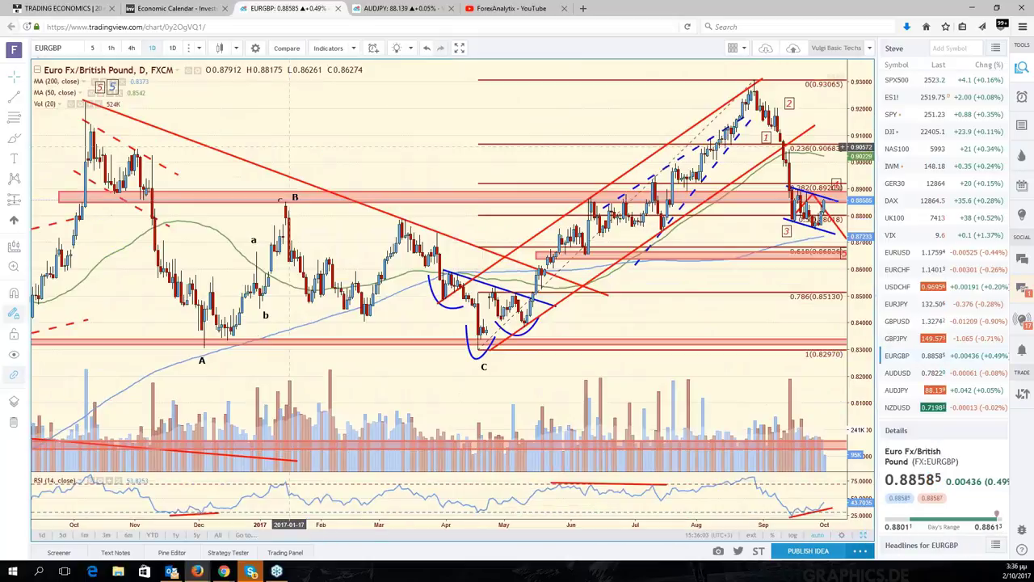
{"action": "type", "text": "E"}
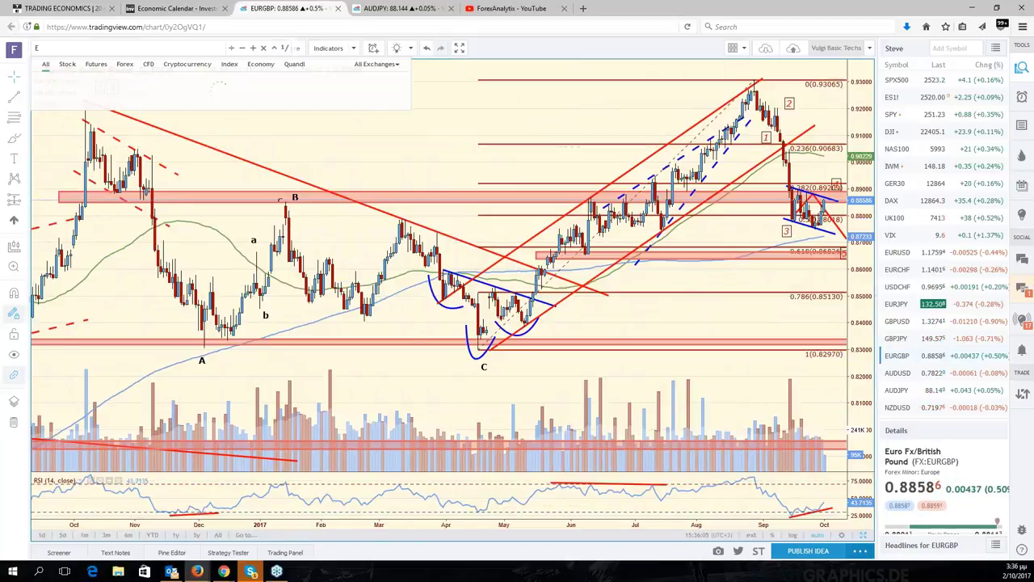
{"action": "type", "text": "URJPY"}
{"action": "key", "text": "Return"}
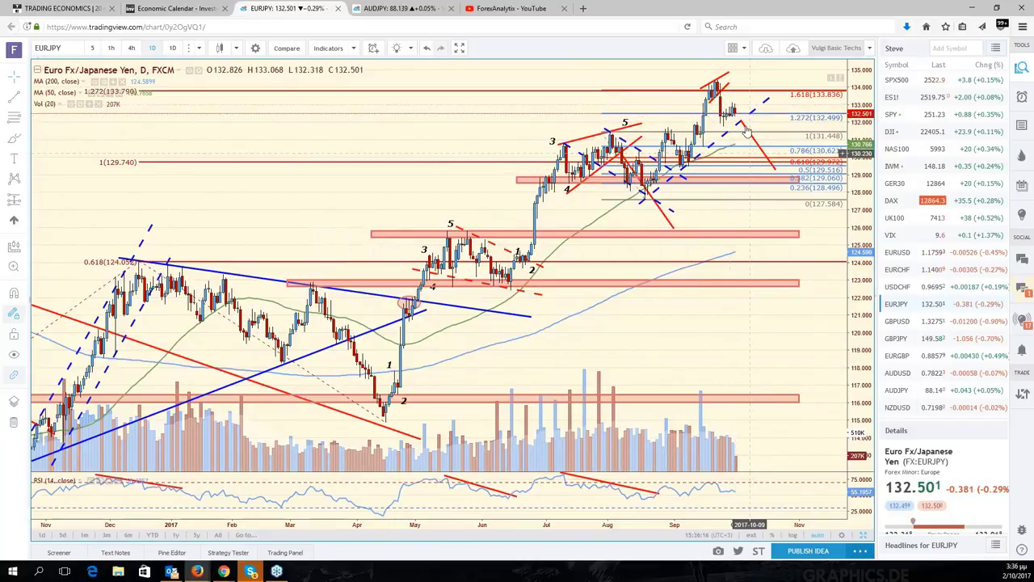
- Minimize this window, maximize the other charts window, and load the EURJPY 4-hour chart there
{"action": "left_click", "coordinate": [974, 8]}
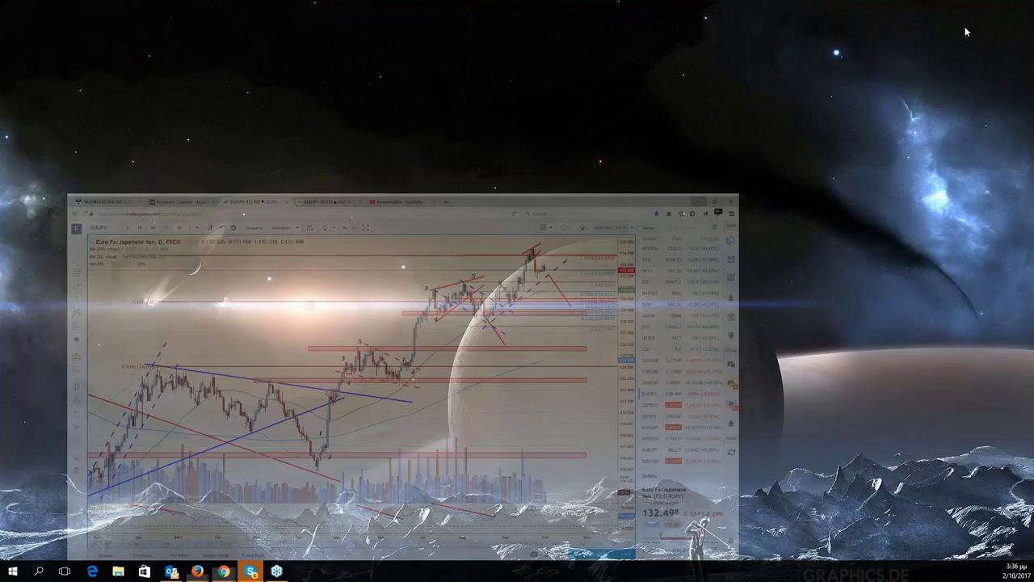
{"action": "key", "text": "alt+Tab"}
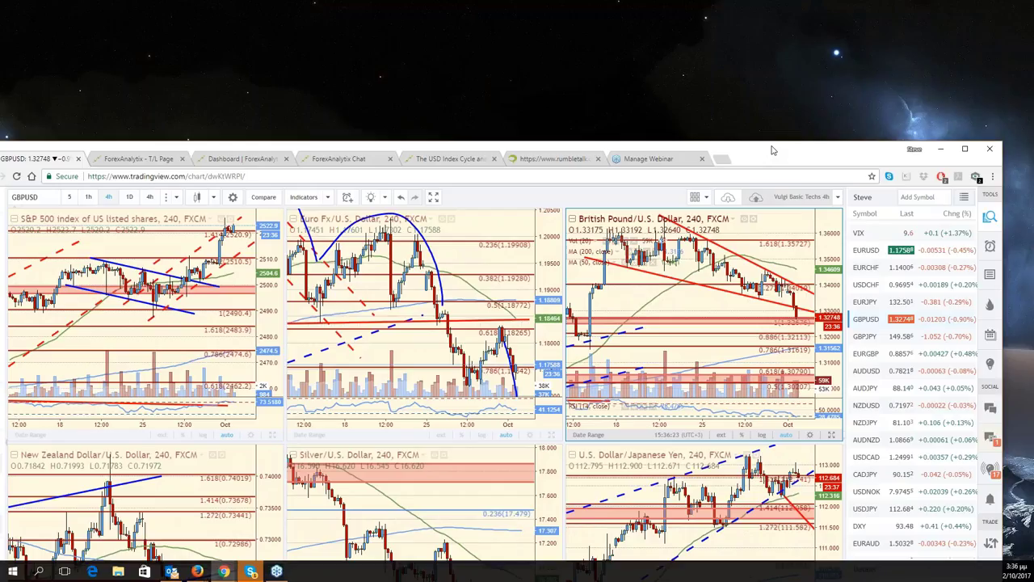
{"action": "double_click", "coordinate": [772, 149]}
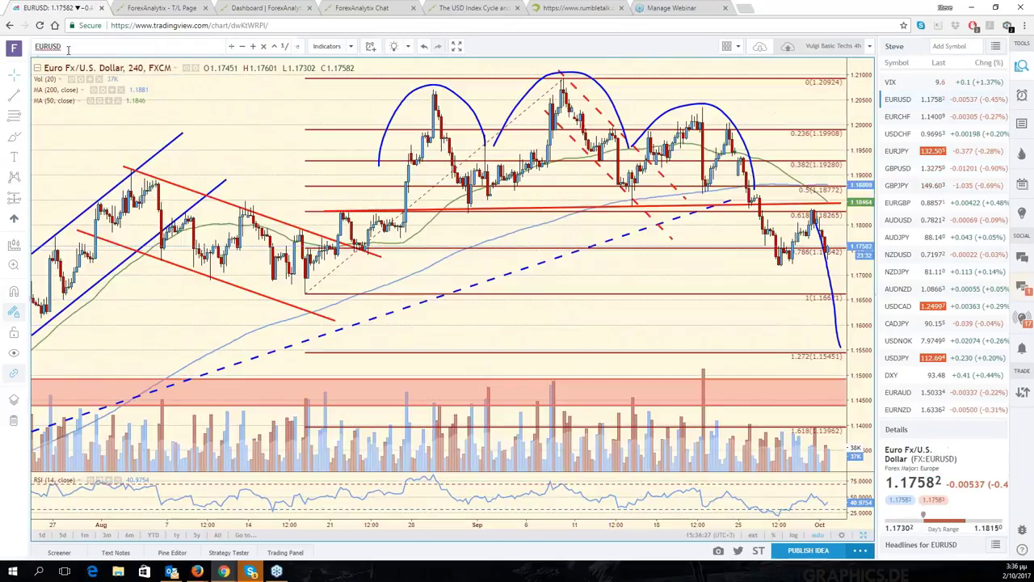
{"action": "type", "text": "EURJPY"}
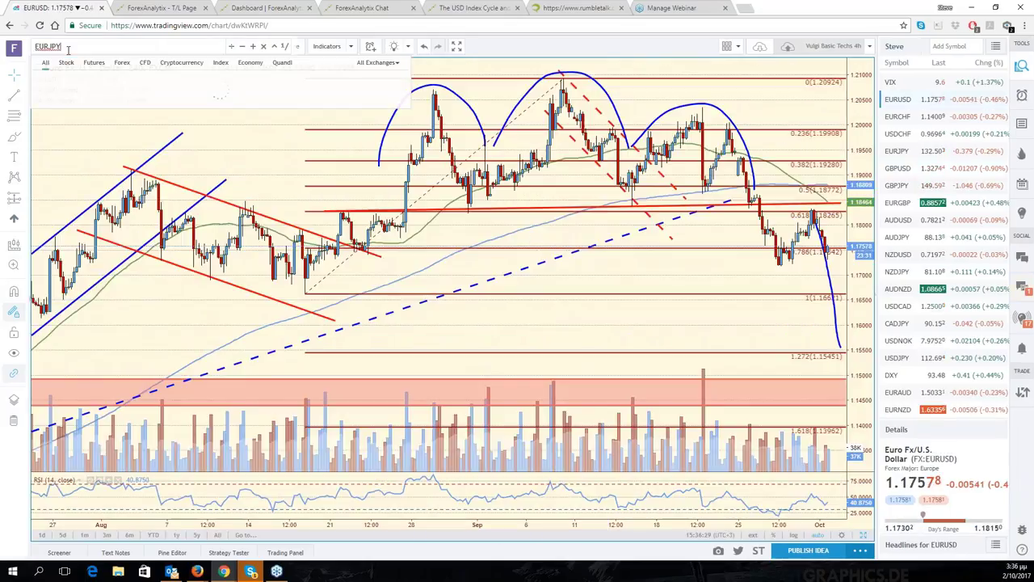
{"action": "key", "text": "Return"}
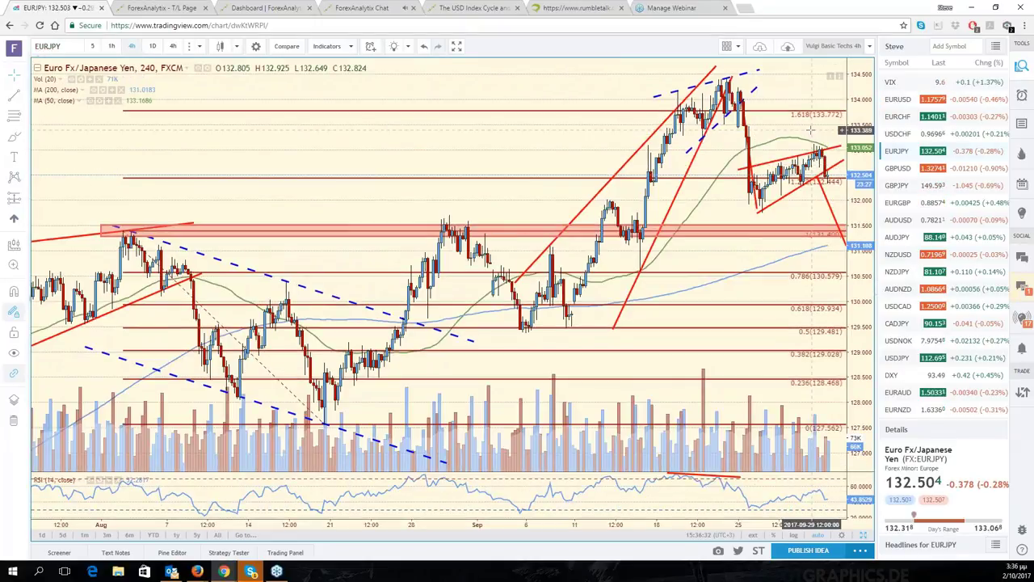
{"action": "left_click", "coordinate": [716, 215]}
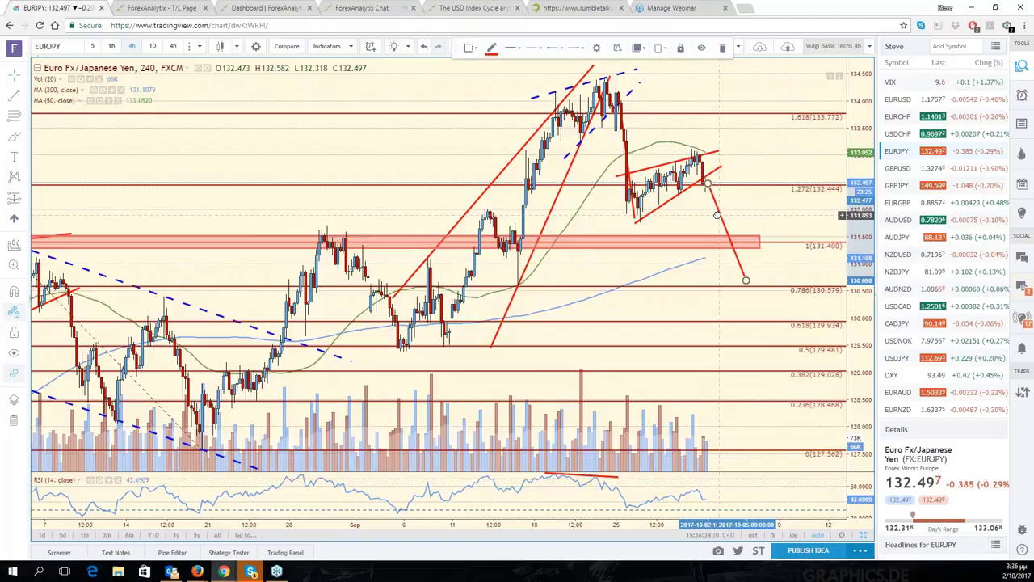
- Drag the red EURJPY path's points to end between 131.400 and 130.579, then restore the six-chart grid
{"action": "left_click_drag", "start_coordinate": [716, 215], "coordinate": [740, 262]}
{"action": "left_click", "coordinate": [748, 215]}
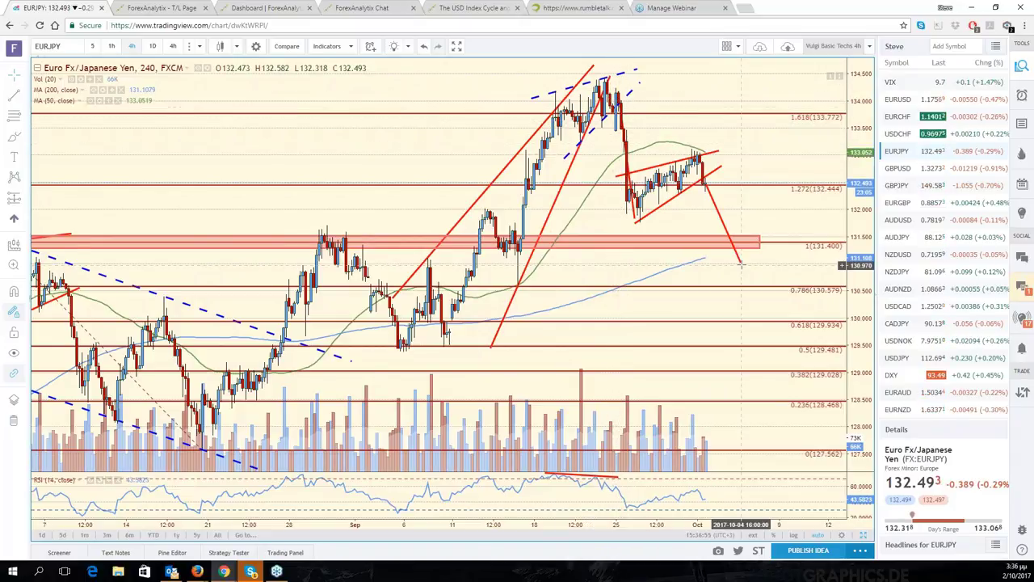
{"action": "left_click_drag", "start_coordinate": [739, 261], "coordinate": [742, 285]}
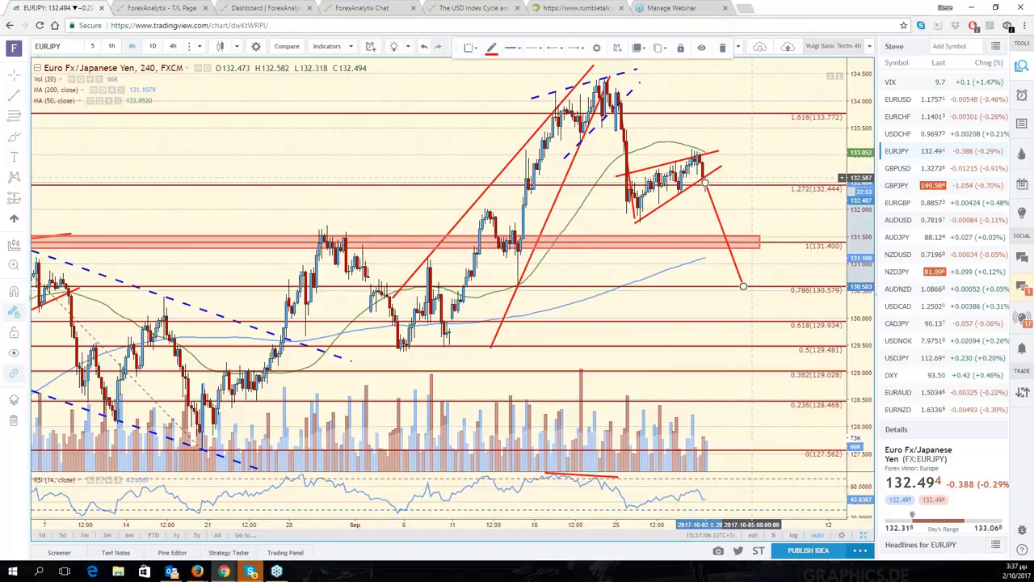
{"action": "scroll", "coordinate": [755, 247], "scroll_direction": "down", "scroll_amount": 2}
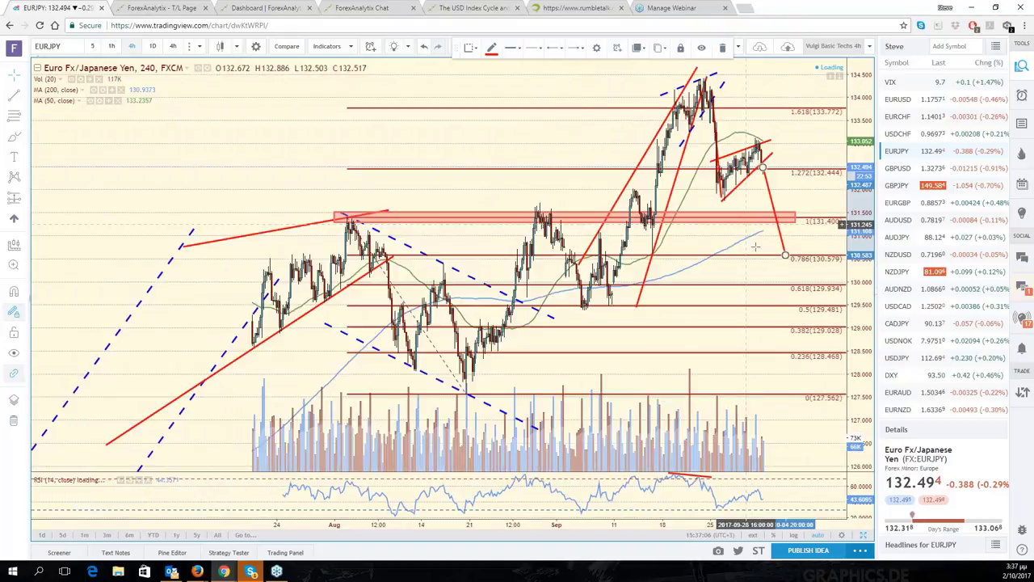
{"action": "scroll", "coordinate": [755, 246], "scroll_direction": "up", "scroll_amount": 2}
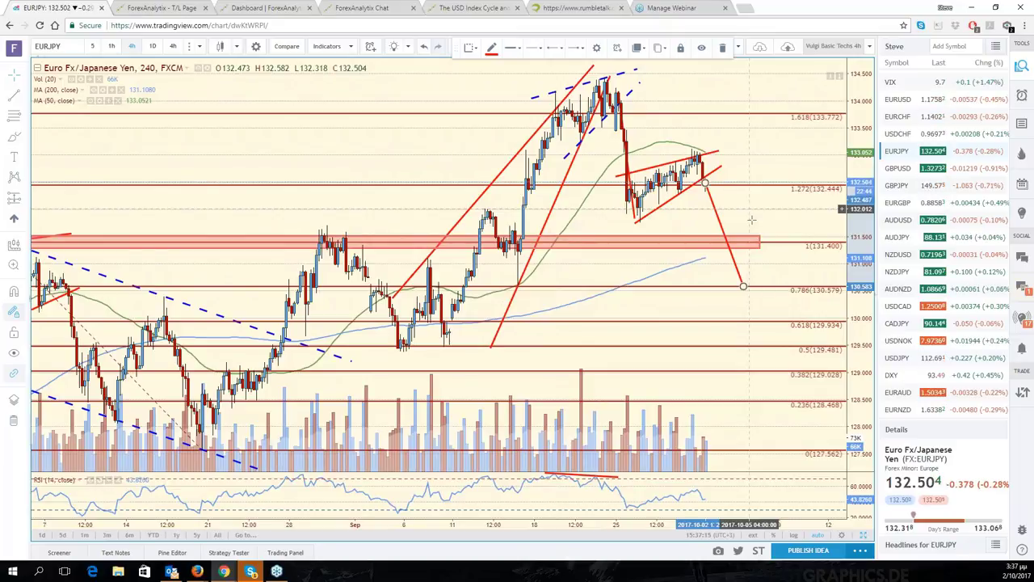
{"action": "left_click_drag", "start_coordinate": [742, 288], "coordinate": [745, 282]}
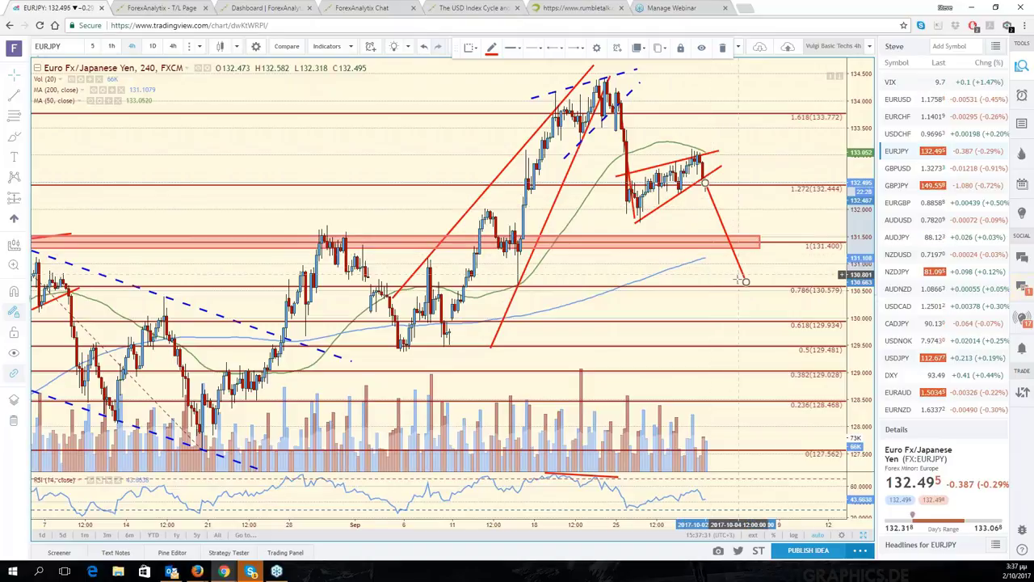
{"action": "scroll", "coordinate": [727, 275], "scroll_direction": "down", "scroll_amount": 3}
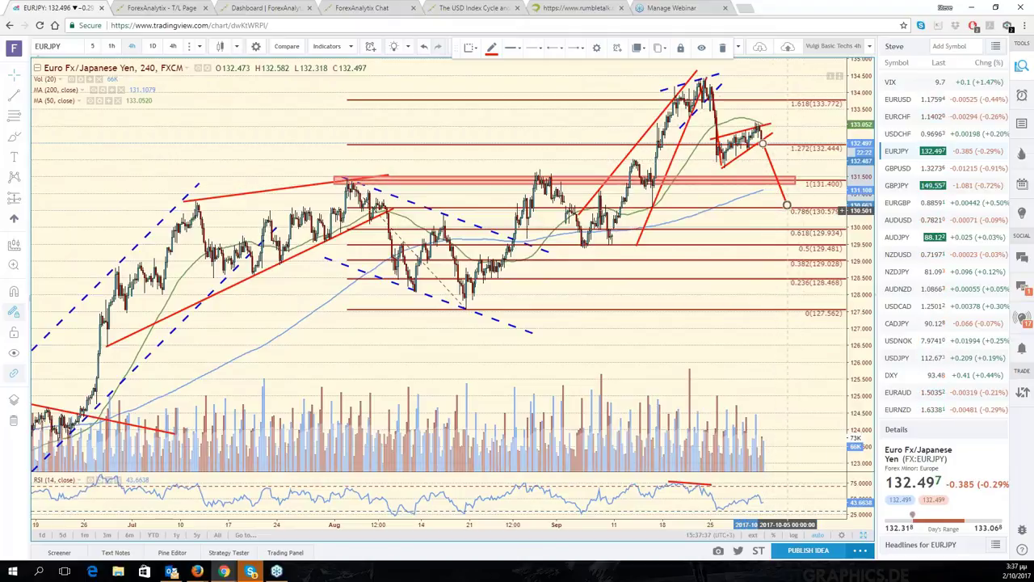
{"action": "left_click_drag", "start_coordinate": [786, 207], "coordinate": [777, 193]}
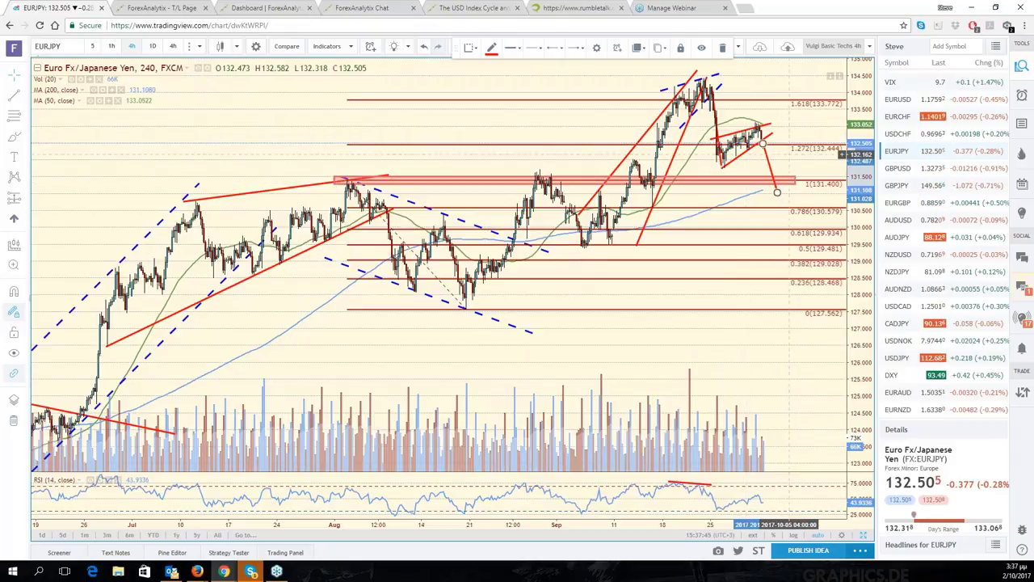
{"action": "scroll", "coordinate": [776, 154], "scroll_direction": "up", "scroll_amount": 2}
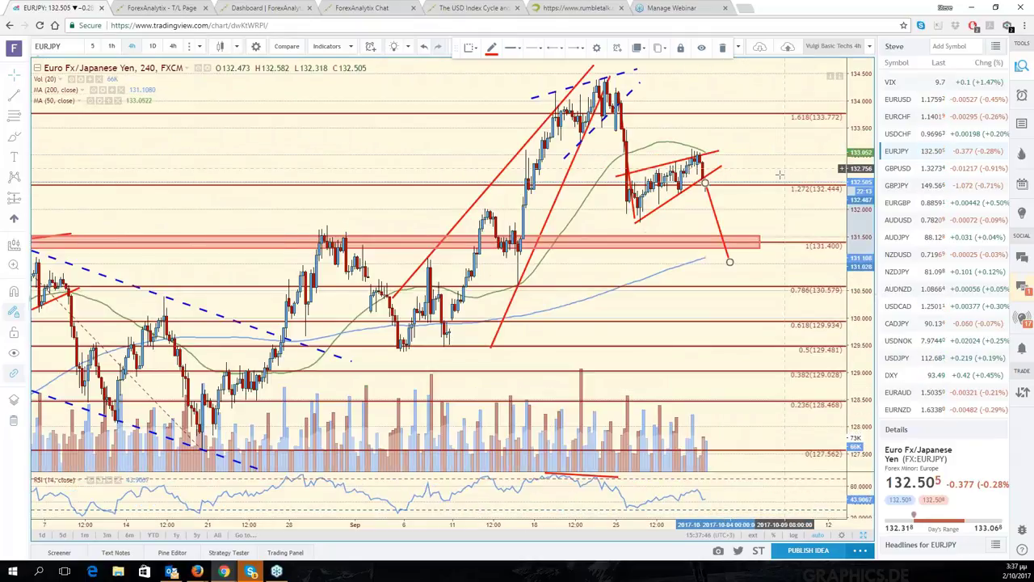
{"action": "scroll", "coordinate": [756, 212], "scroll_direction": "down", "scroll_amount": 2}
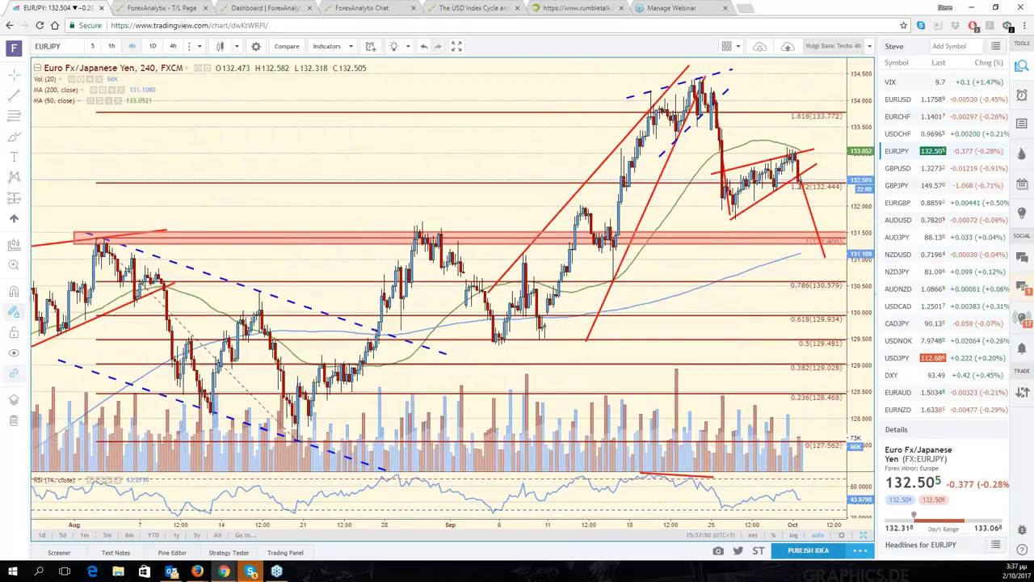
{"action": "key", "text": "alt+Return"}
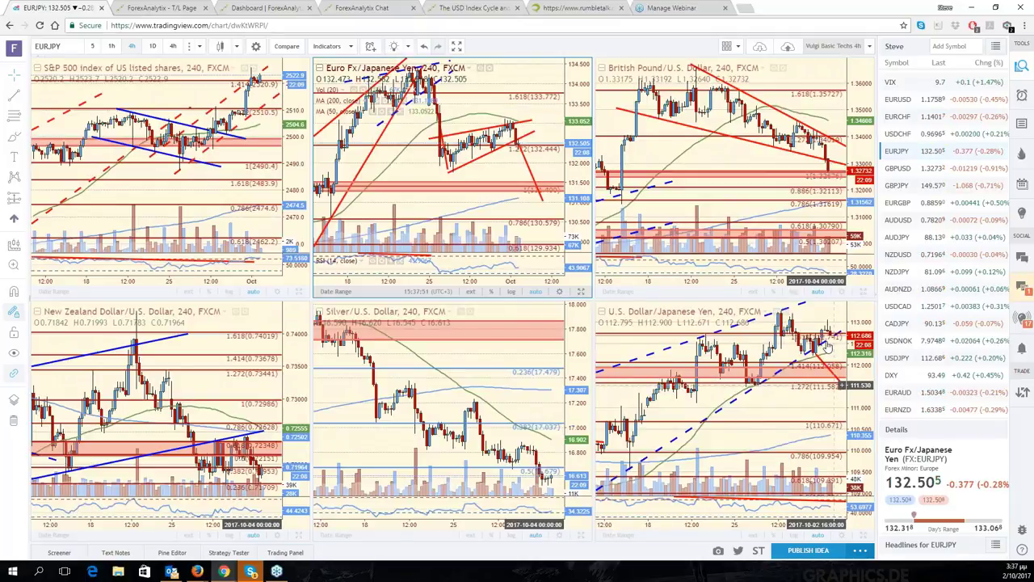
- Enlarge the GBPUSD pane and switch its symbol to GBPJPY
{"action": "left_click", "coordinate": [629, 217]}
{"action": "key", "text": "alt+Return"}
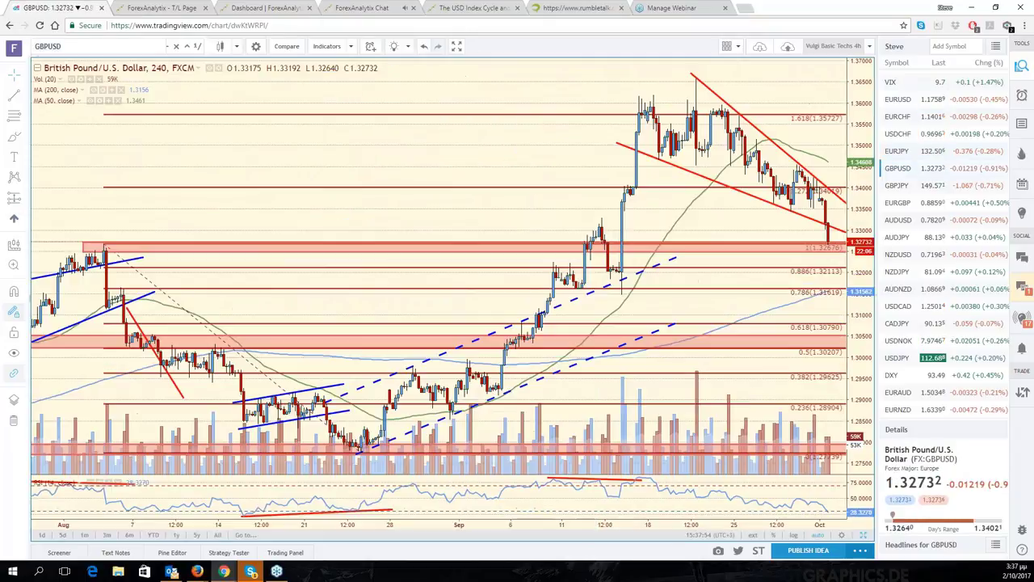
{"action": "type", "text": "GBPJPY"}
{"action": "key", "text": "Return"}
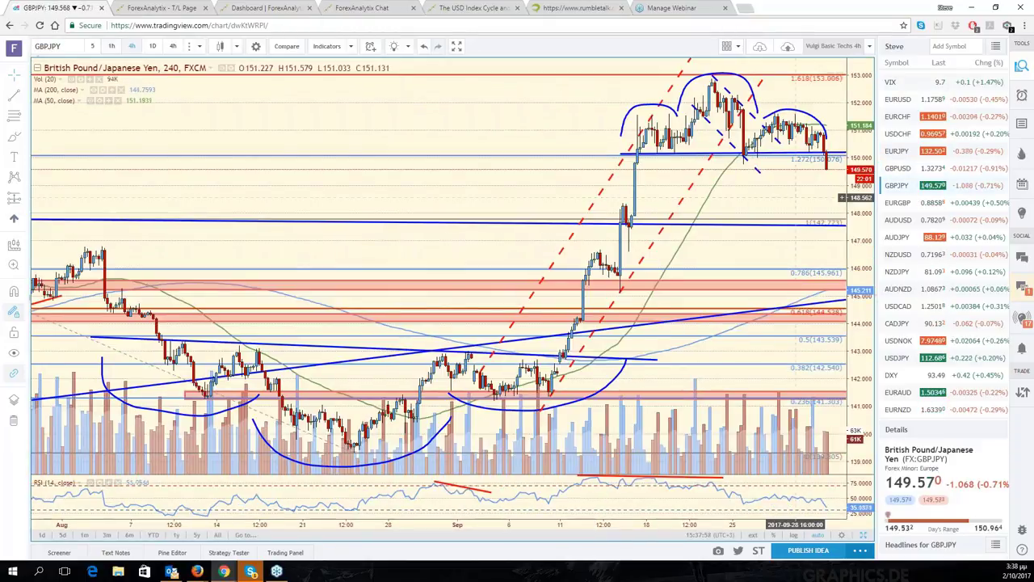
- Leave empty space after the latest bar and zoom out to show history back to early July
{"action": "left_click_drag", "start_coordinate": [794, 215], "coordinate": [737, 220]}
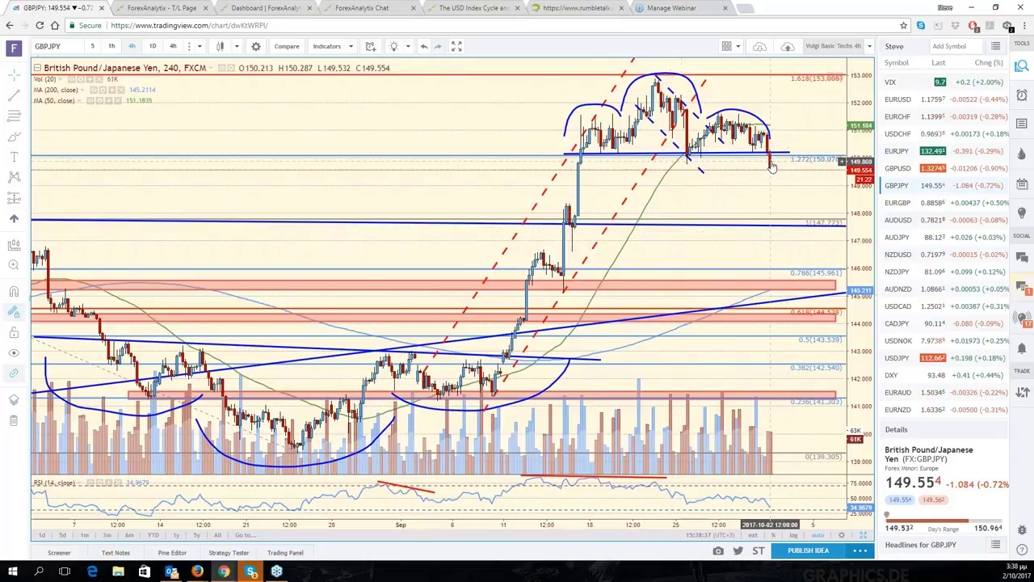
{"action": "scroll", "coordinate": [842, 224], "scroll_direction": "down", "scroll_amount": 1}
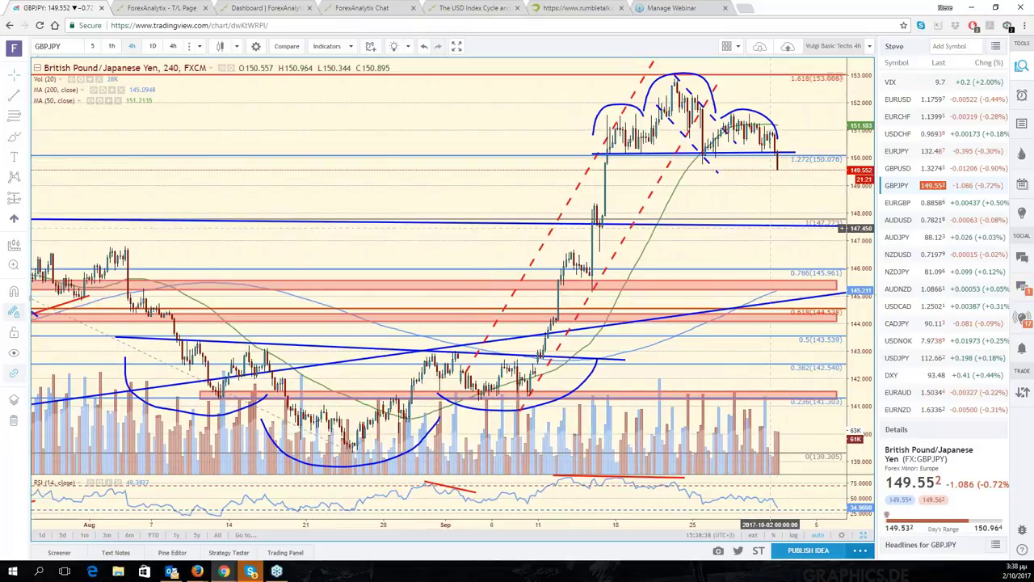
{"action": "scroll", "coordinate": [842, 229], "scroll_direction": "down", "scroll_amount": 1}
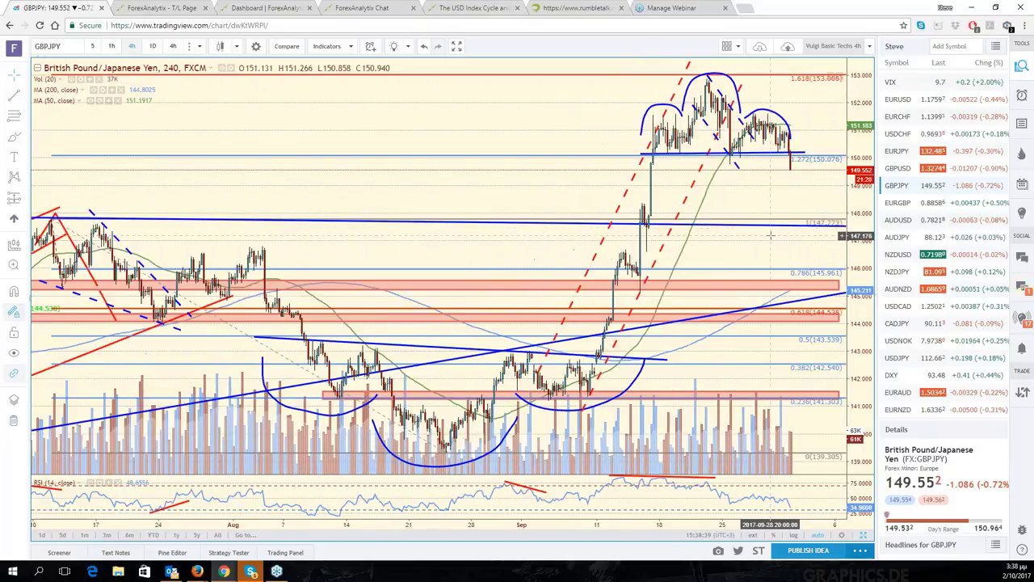
{"action": "scroll", "coordinate": [769, 235], "scroll_direction": "down", "scroll_amount": 1}
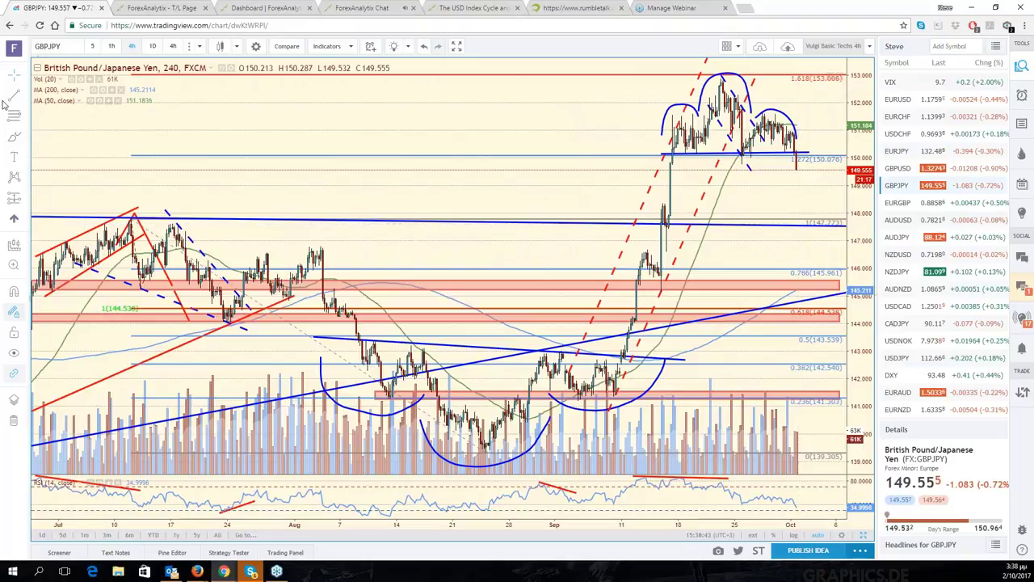
- Draw a red trend line from the neckline down toward 147.77
{"action": "left_click", "coordinate": [799, 151]}
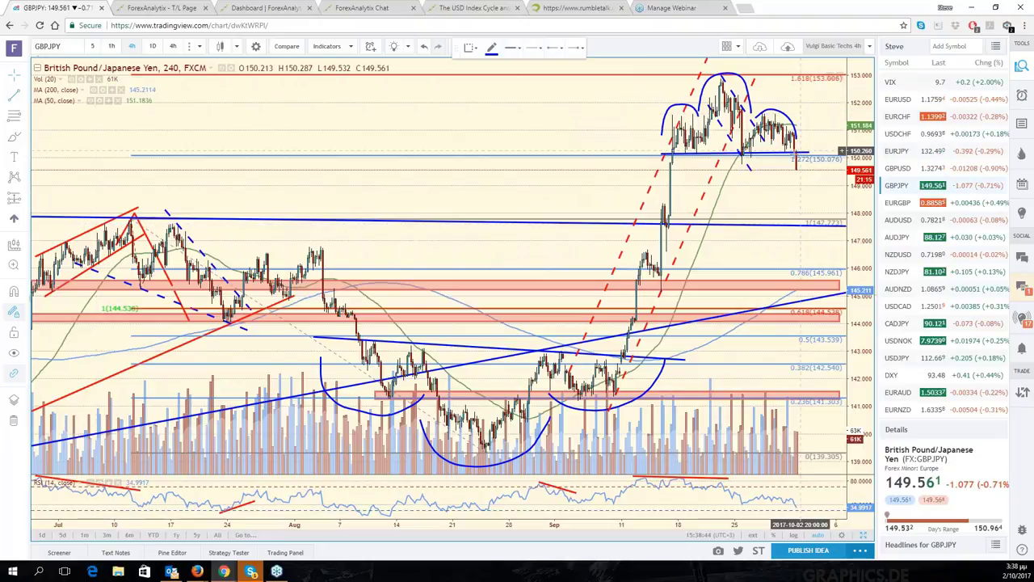
{"action": "left_click_drag", "start_coordinate": [796, 156], "coordinate": [825, 222]}
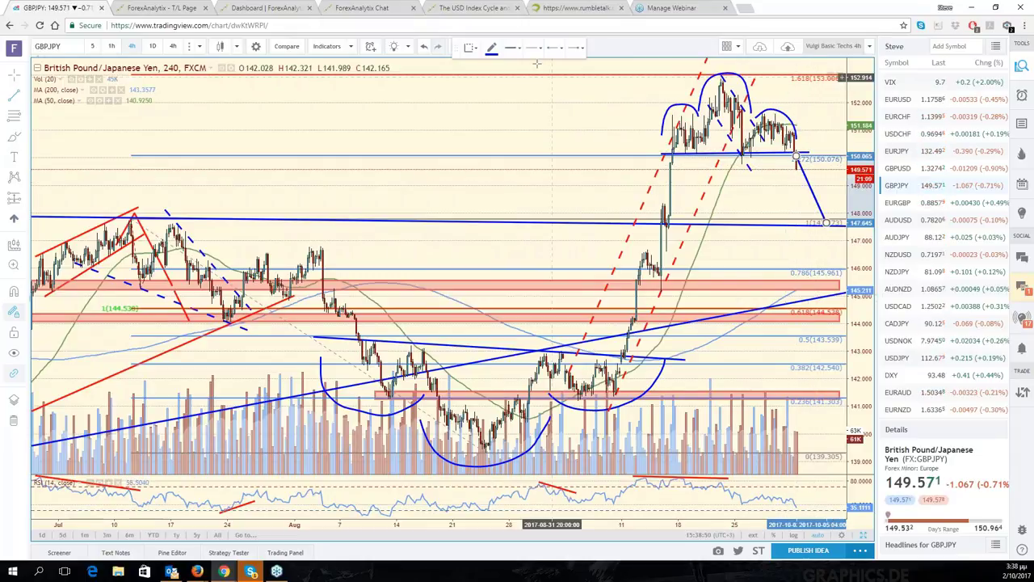
{"action": "left_click", "coordinate": [491, 47]}
{"action": "left_click", "coordinate": [488, 75]}
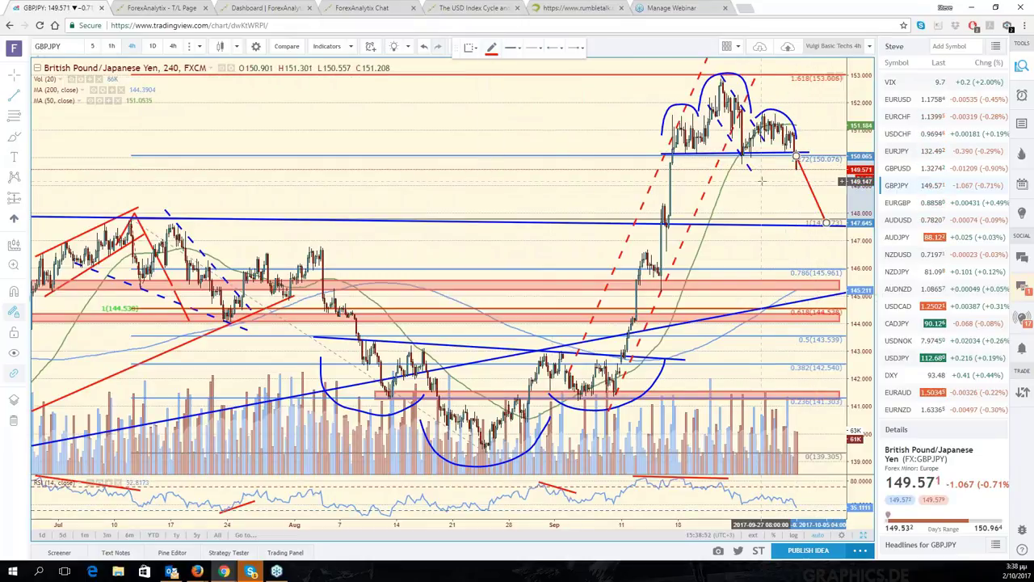
- Reframe the chart and move the projected low point slightly earlier
{"action": "left_click_drag", "start_coordinate": [760, 181], "coordinate": [741, 194]}
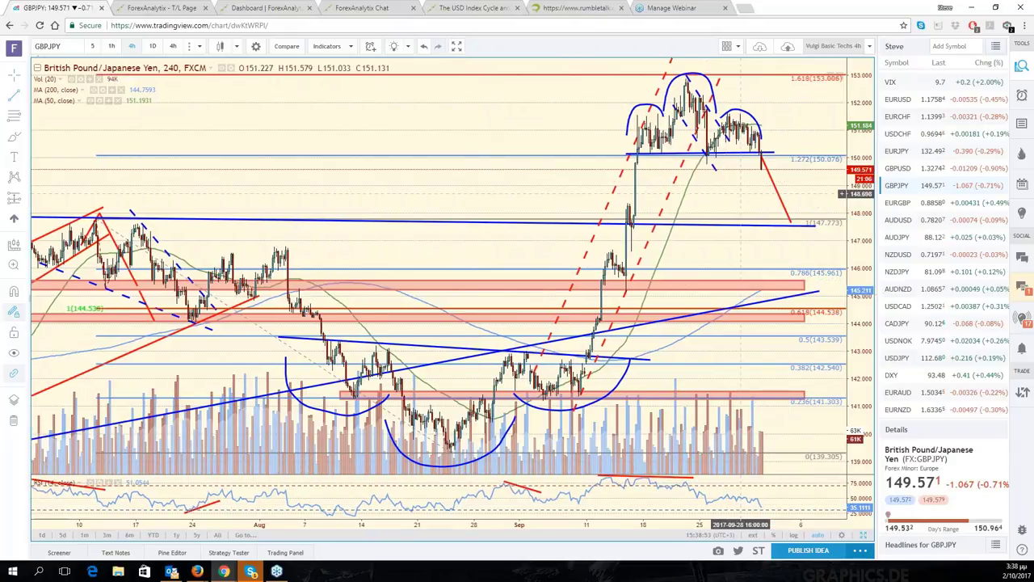
{"action": "scroll", "coordinate": [769, 211], "scroll_direction": "down", "scroll_amount": 2}
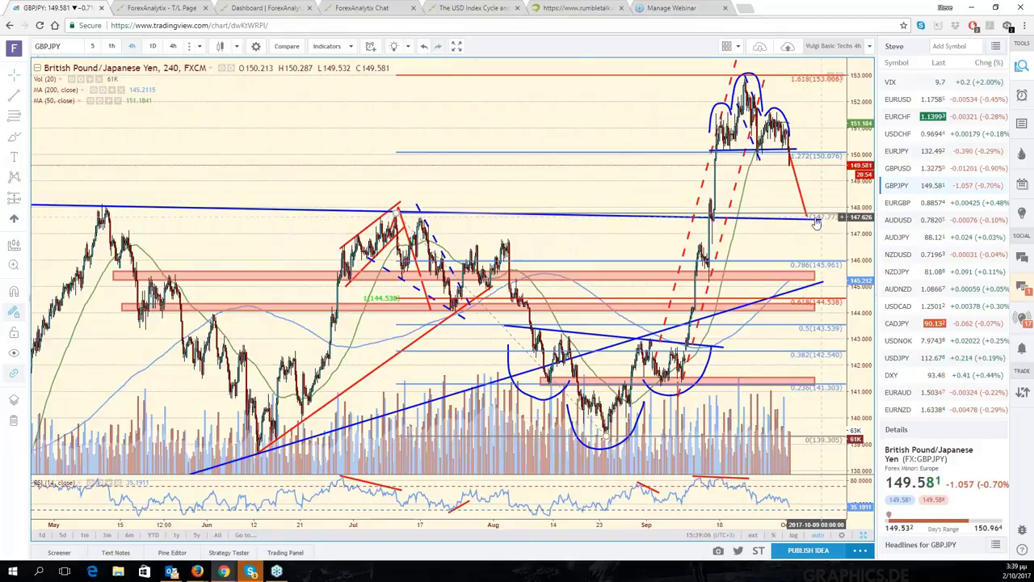
{"action": "scroll", "coordinate": [816, 222], "scroll_direction": "down", "scroll_amount": 2}
{"action": "scroll", "coordinate": [478, 217], "scroll_direction": "down", "scroll_amount": 2}
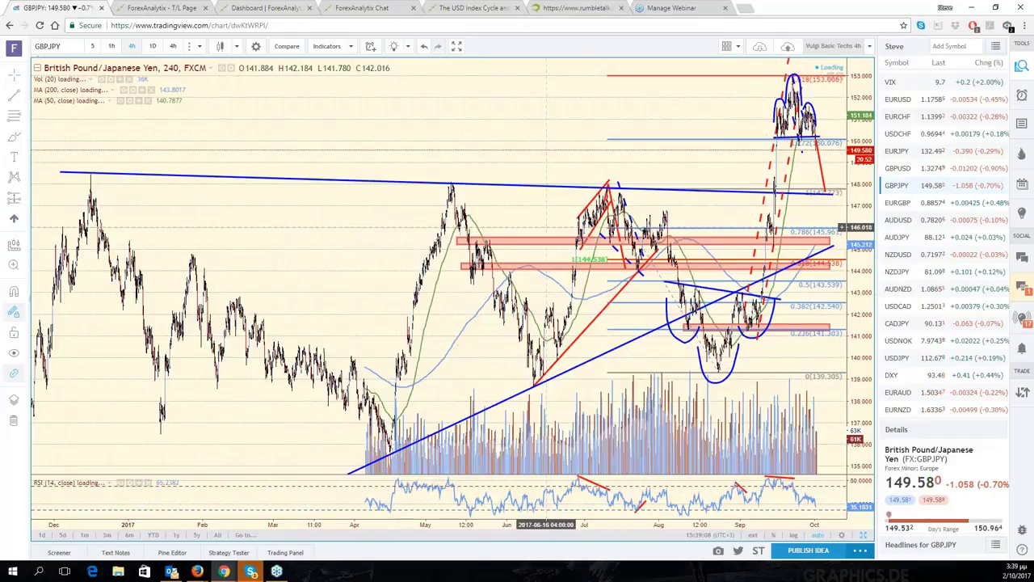
{"action": "scroll", "coordinate": [546, 227], "scroll_direction": "down", "scroll_amount": 2}
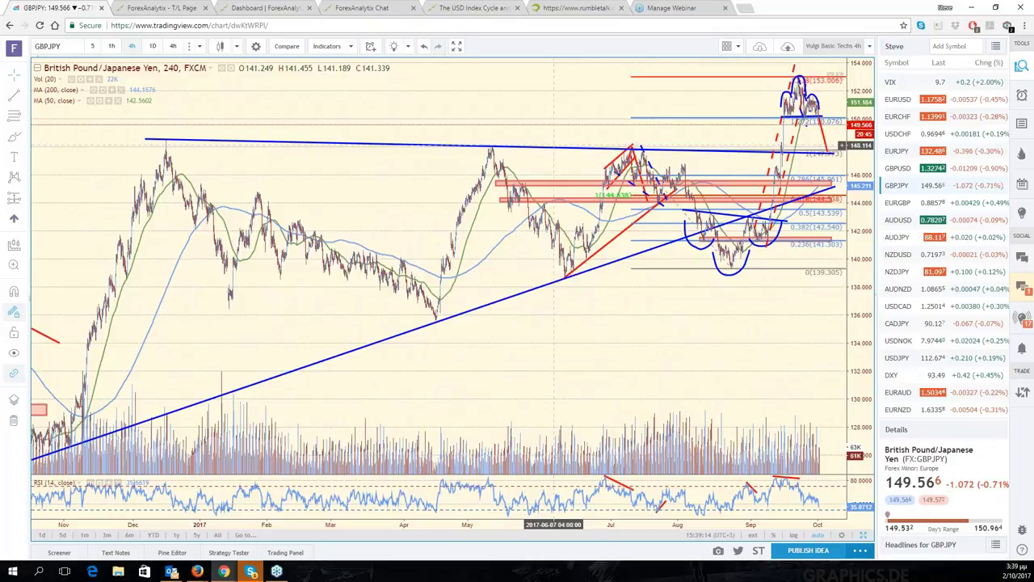
{"action": "scroll", "coordinate": [693, 207], "scroll_direction": "up", "scroll_amount": 3}
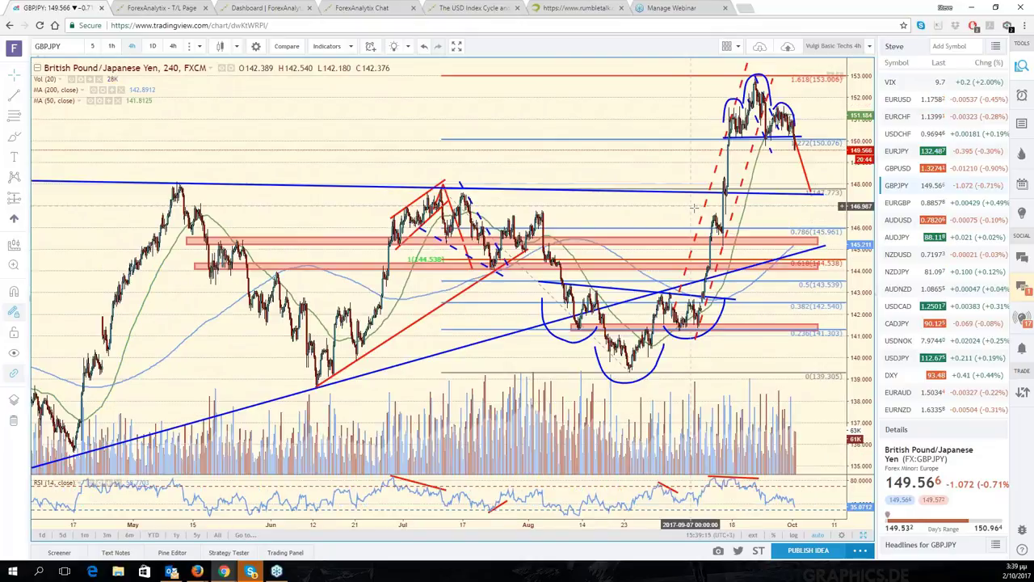
{"action": "scroll", "coordinate": [693, 207], "scroll_direction": "up", "scroll_amount": 2}
{"action": "scroll", "coordinate": [694, 207], "scroll_direction": "up", "scroll_amount": 2}
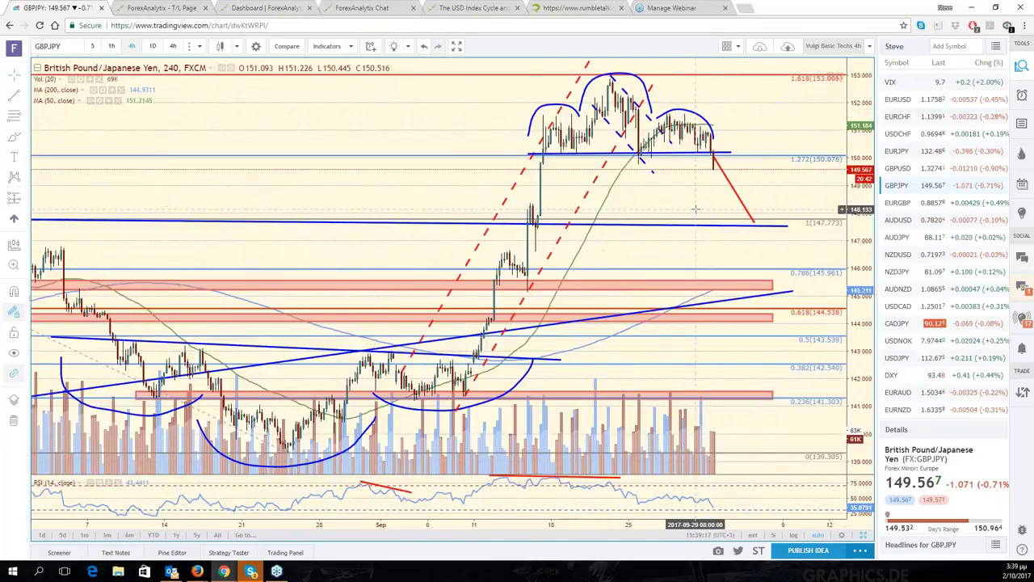
{"action": "scroll", "coordinate": [732, 206], "scroll_direction": "up", "scroll_amount": 1}
{"action": "left_click_drag", "start_coordinate": [743, 223], "coordinate": [720, 223]}
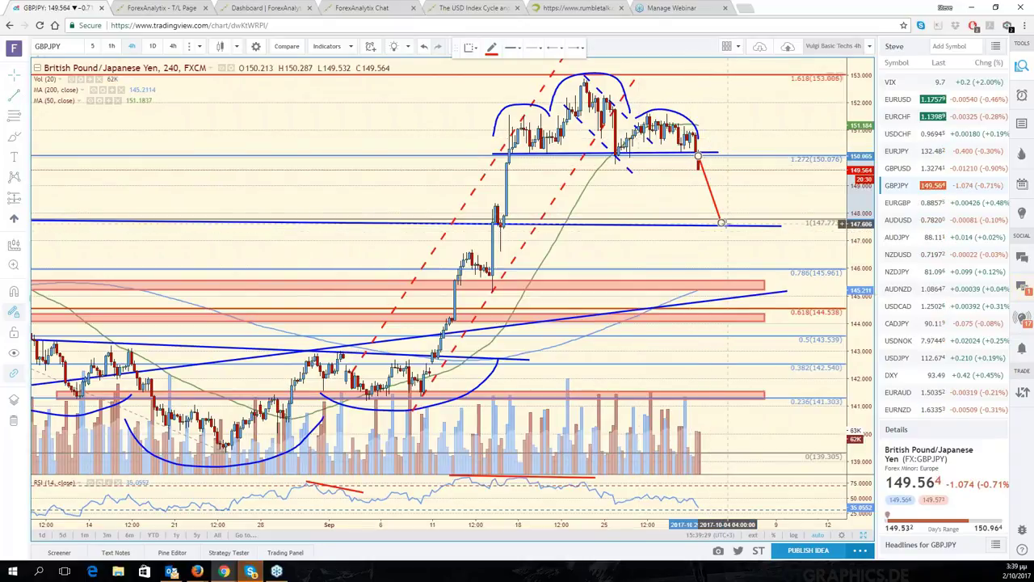
- Add a rising leg from the projected low to about 152.4 and return to the six-chart grid
{"action": "left_click", "coordinate": [721, 222]}
{"action": "left_click", "coordinate": [824, 91]}
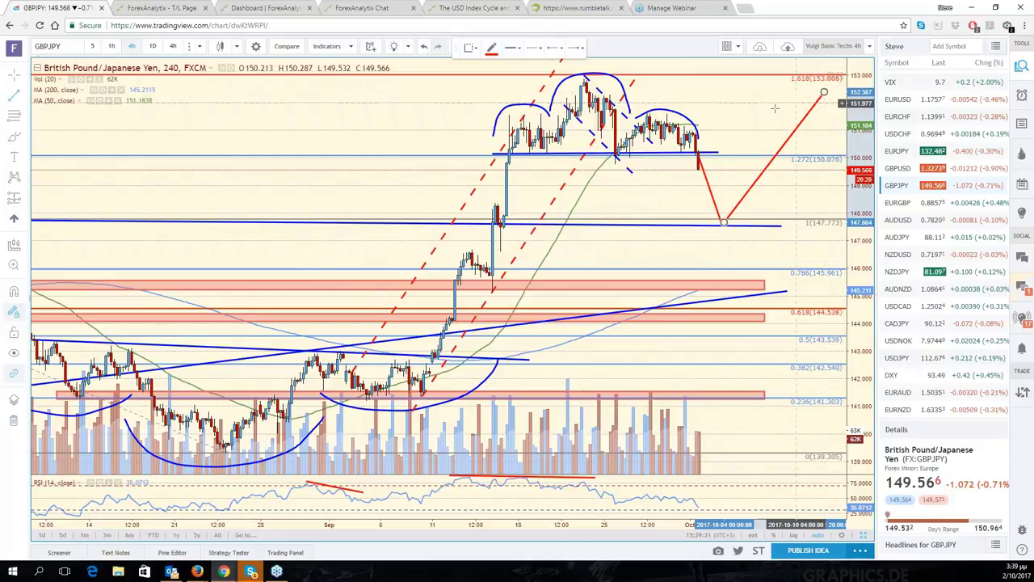
{"action": "left_click", "coordinate": [773, 109]}
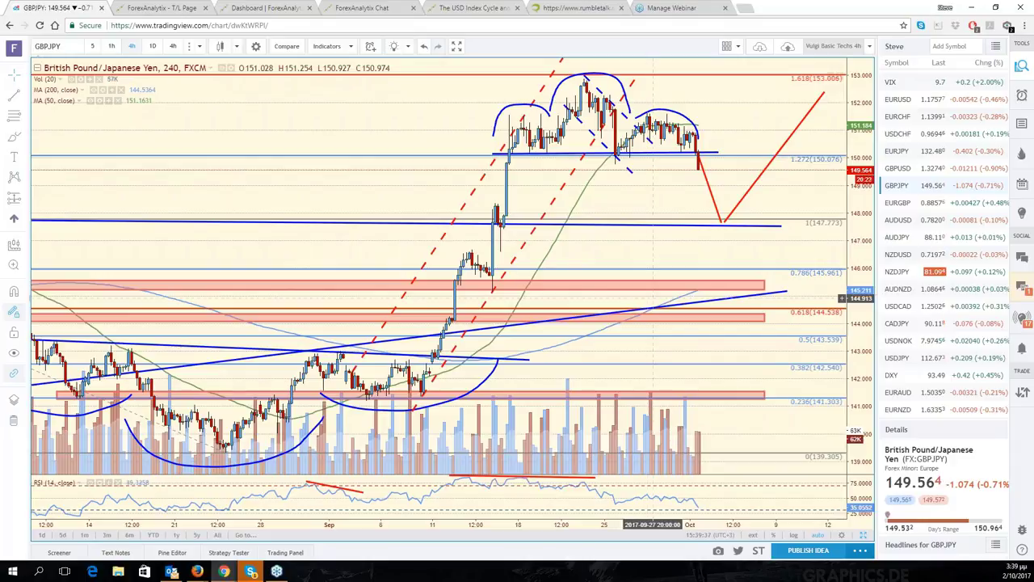
{"action": "left_click_drag", "start_coordinate": [667, 249], "coordinate": [788, 247]}
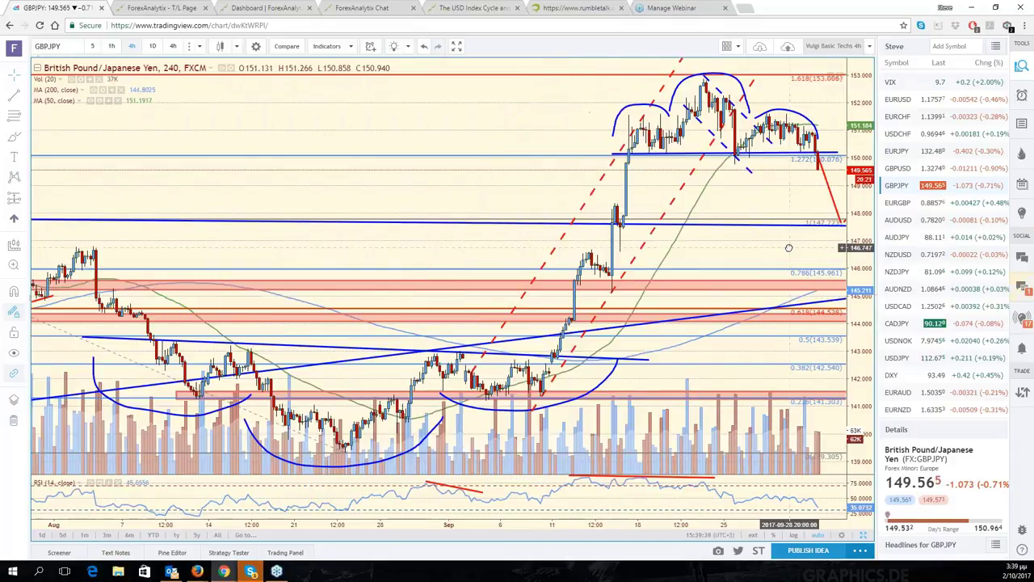
{"action": "left_click", "coordinate": [862, 536]}
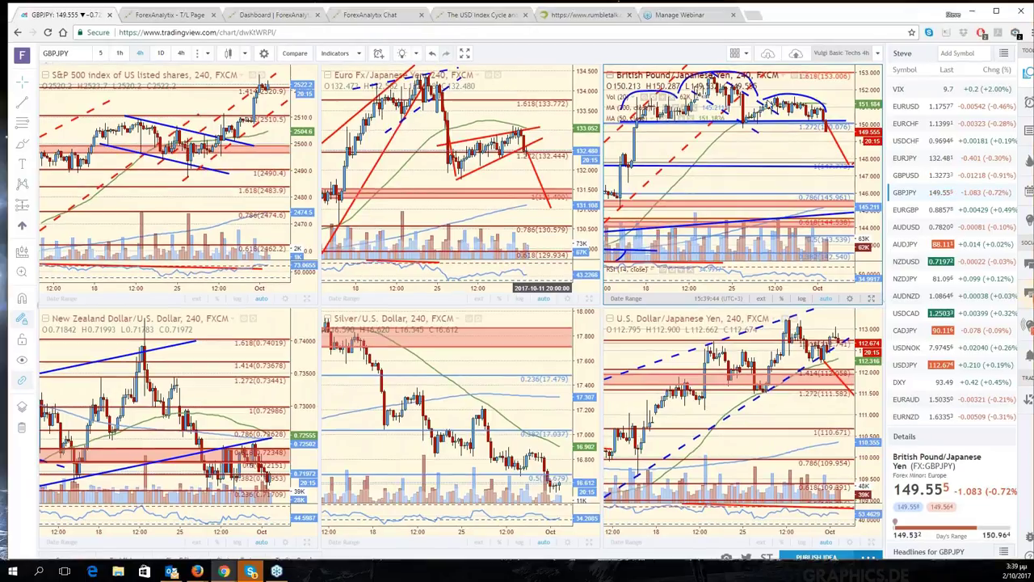
- Switch to the other TradingView window and show its six-chart grid
{"action": "key", "text": "super+d"}
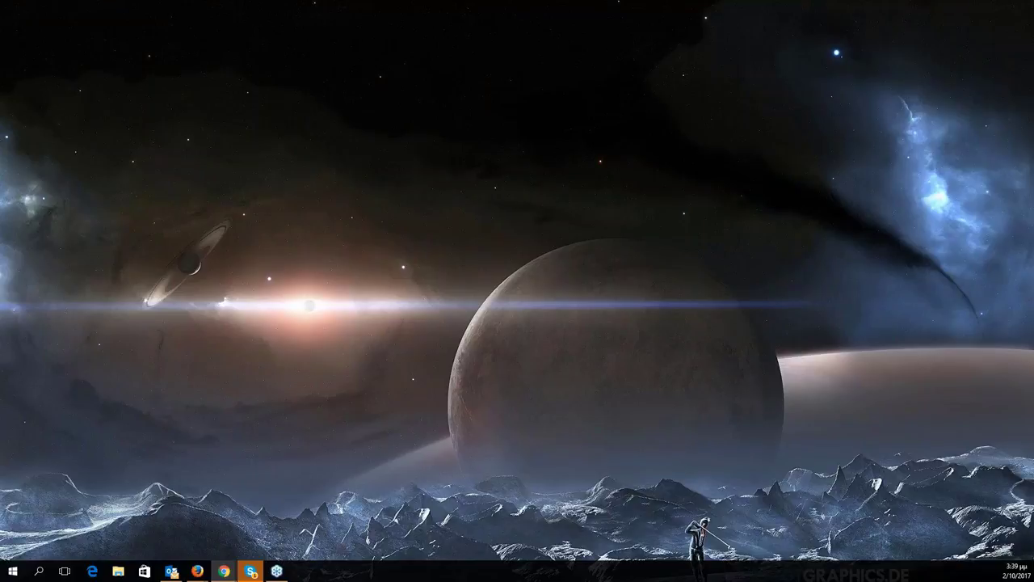
{"action": "key", "text": "super+d"}
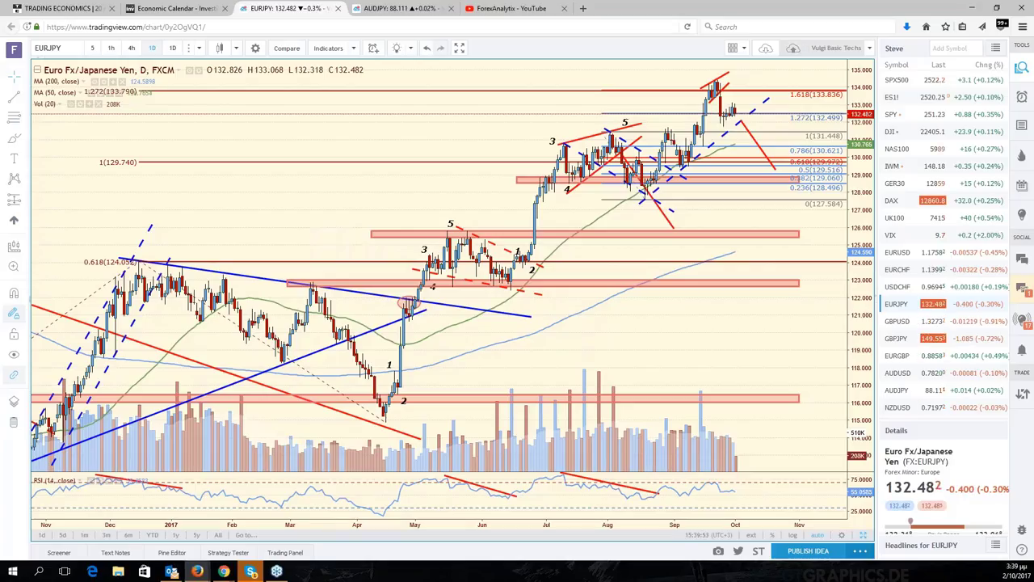
{"action": "key", "text": "alt+Return"}
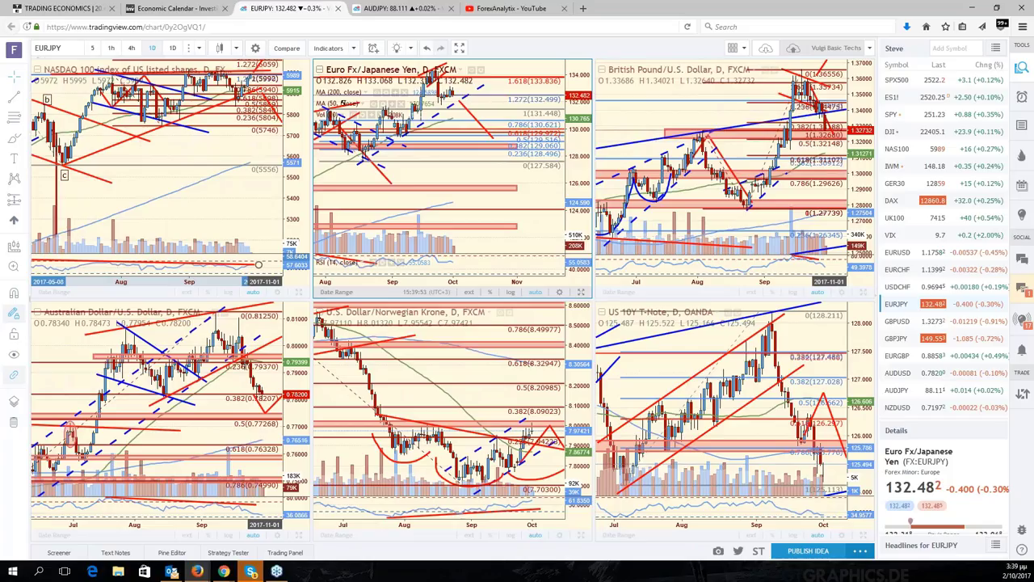
- Load USOIL into the bottom-middle USD/NOK pane and shift the chart left for room after October
{"action": "left_click", "coordinate": [452, 404]}
{"action": "left_click", "coordinate": [58, 47]}
{"action": "type", "text": "USOIL"}
{"action": "key", "text": "Return"}
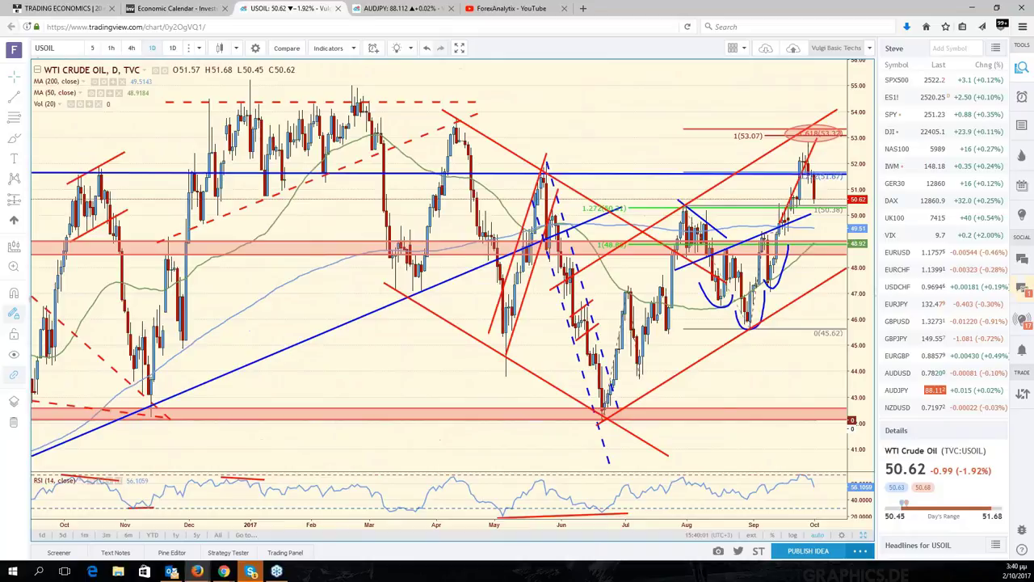
{"action": "left_click_drag", "start_coordinate": [723, 146], "coordinate": [651, 164]}
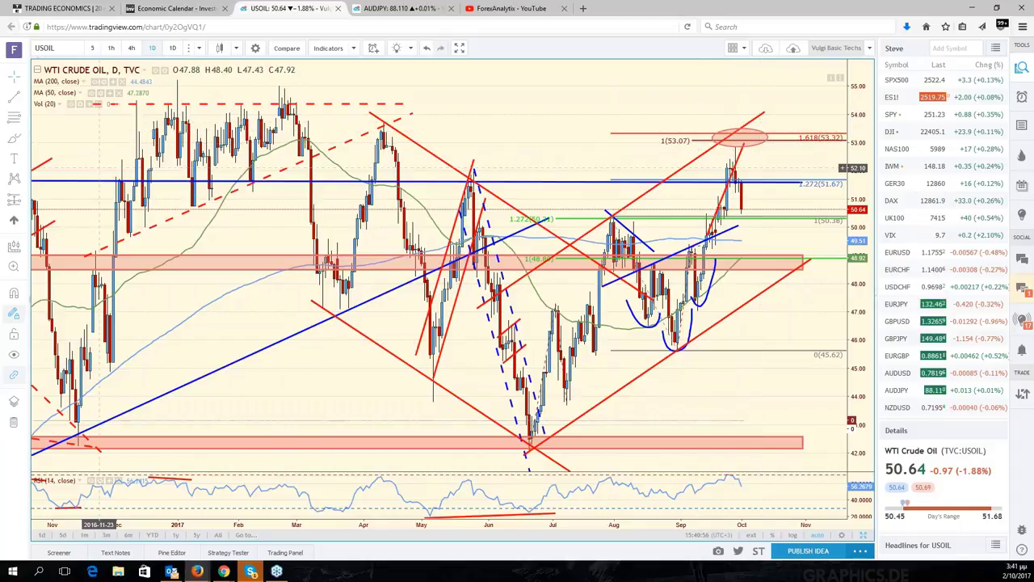
- Draw a red leg on USOIL from the projected peak near 53 down to 50.38
{"action": "left_click", "coordinate": [749, 138]}
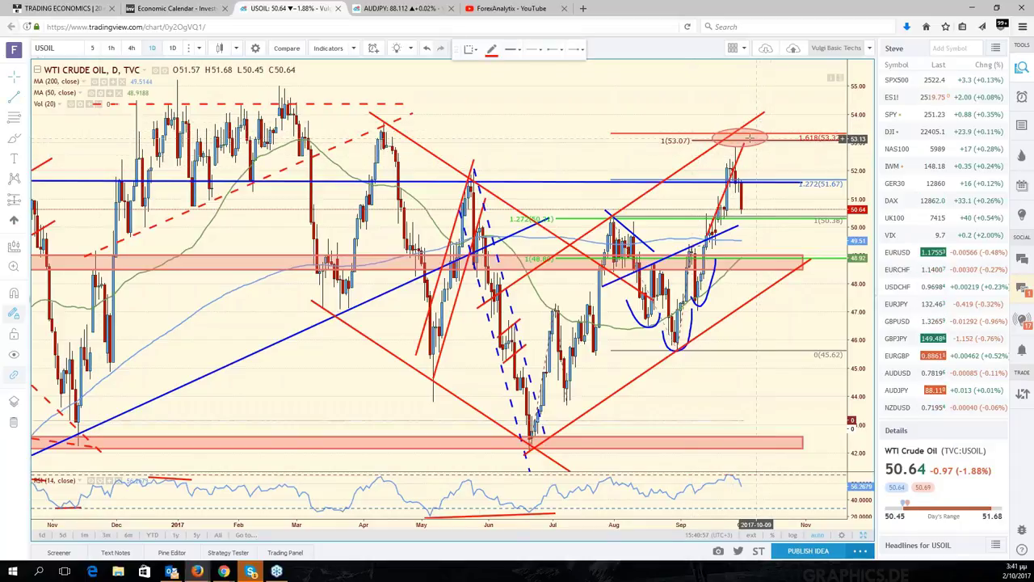
{"action": "left_click", "coordinate": [787, 218]}
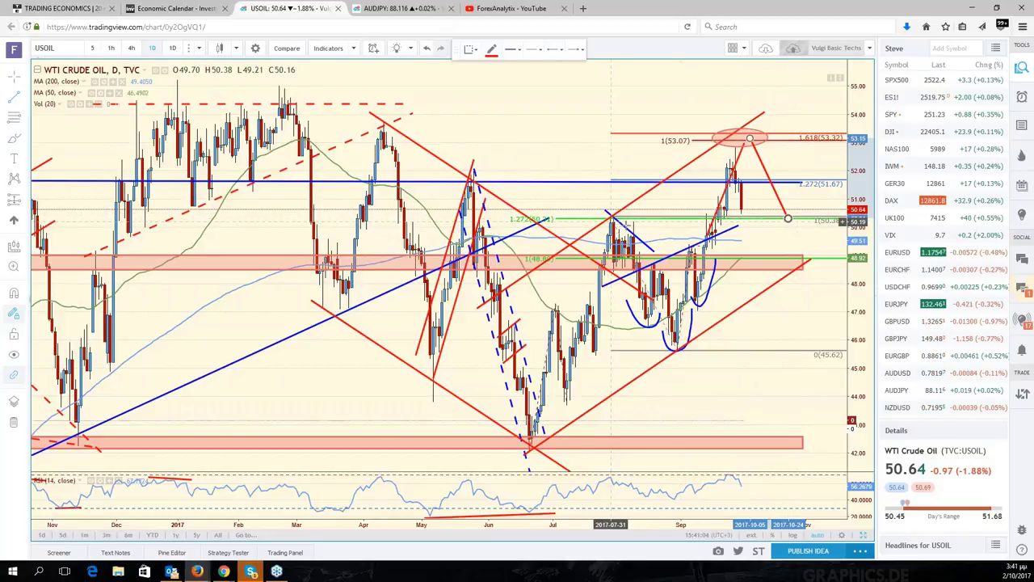
{"action": "left_click", "coordinate": [769, 208]}
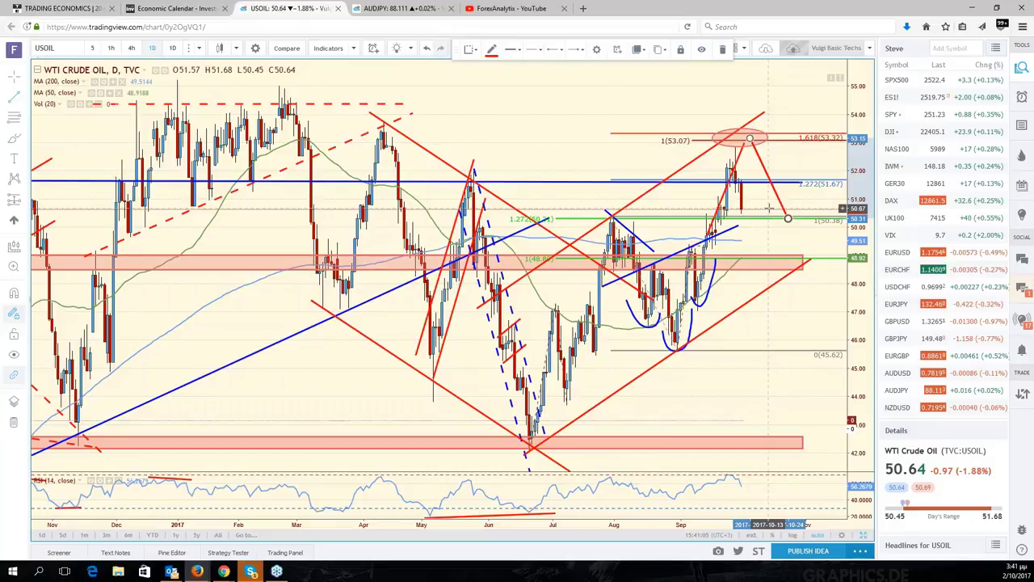
{"action": "left_click", "coordinate": [769, 208]}
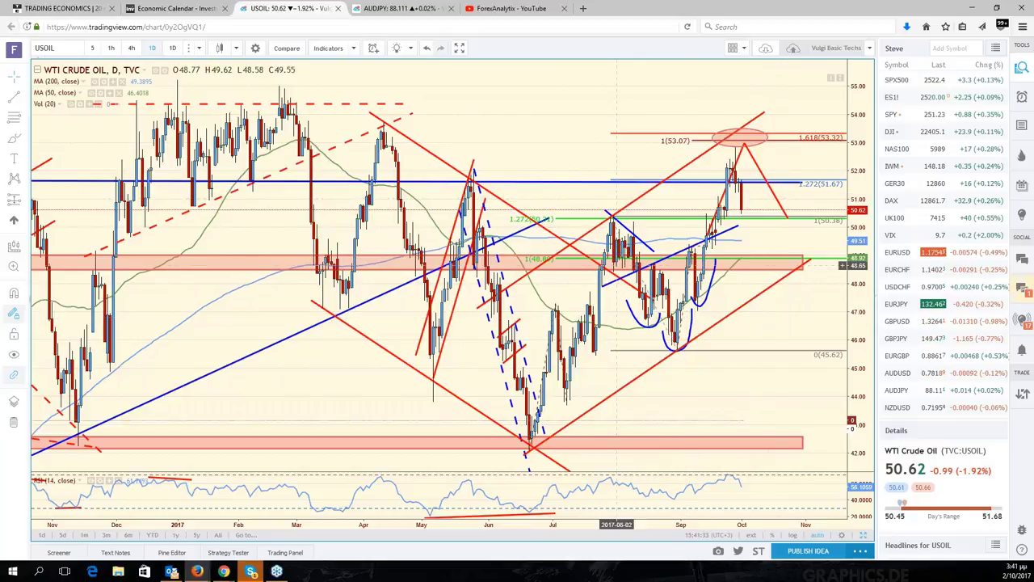
- Draw a thin red rectangle zone at about 50.4 on WTI, from August past the latest candles
{"action": "scroll", "coordinate": [617, 266], "scroll_direction": "down", "scroll_amount": 2}
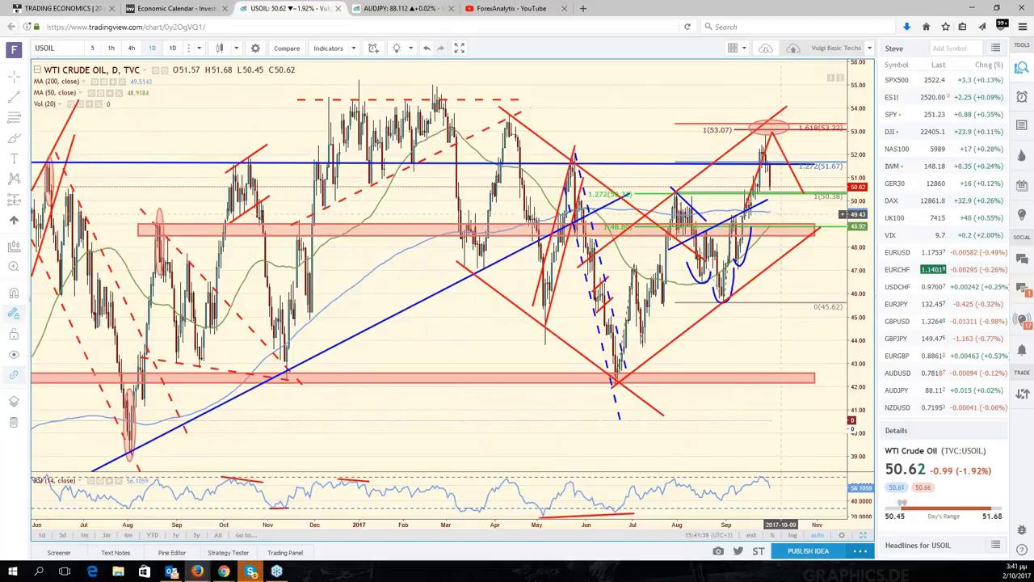
{"action": "scroll", "coordinate": [697, 246], "scroll_direction": "down", "scroll_amount": 2}
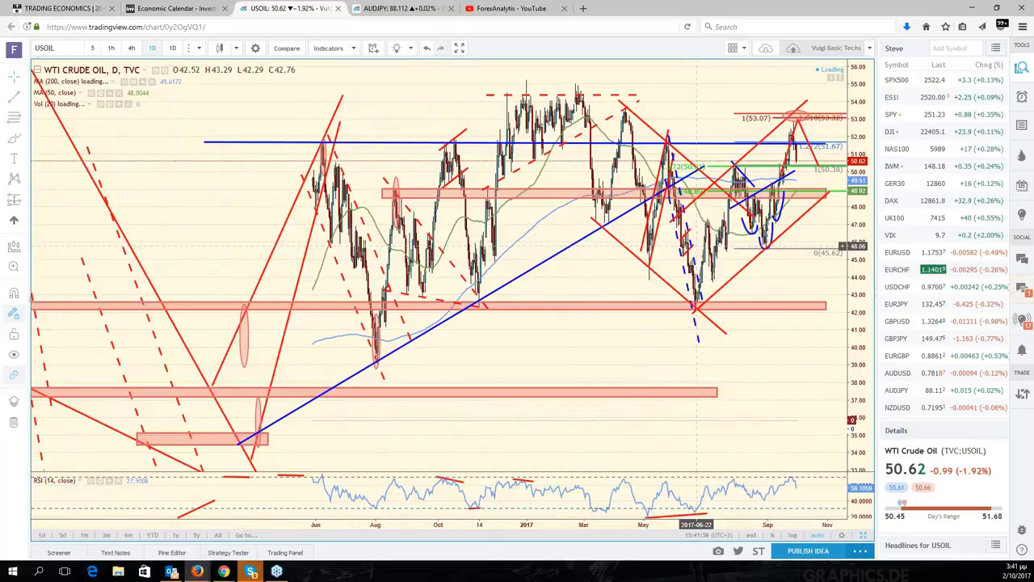
{"action": "scroll", "coordinate": [697, 245], "scroll_direction": "down", "scroll_amount": 1}
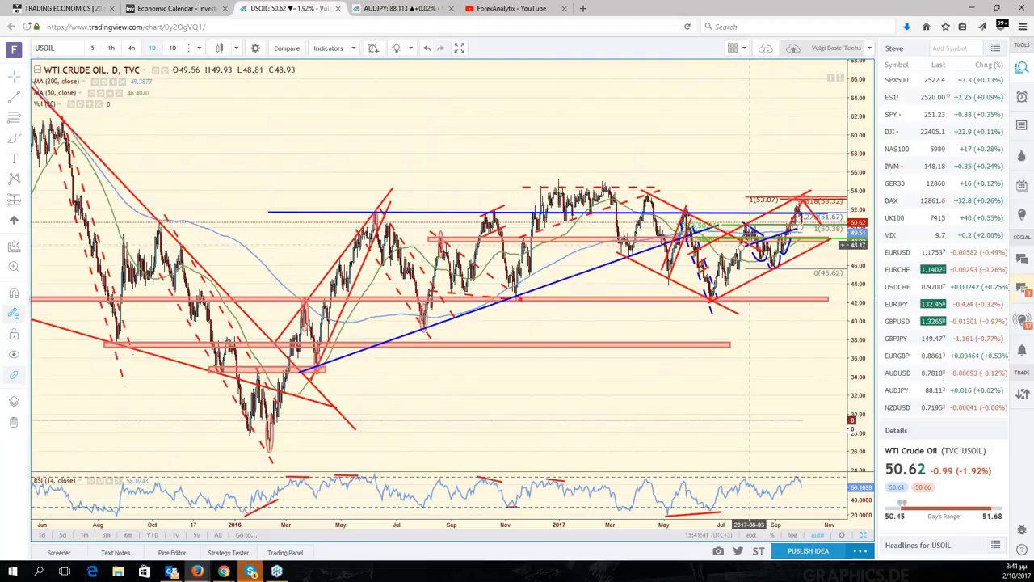
{"action": "scroll", "coordinate": [750, 244], "scroll_direction": "up", "scroll_amount": 3}
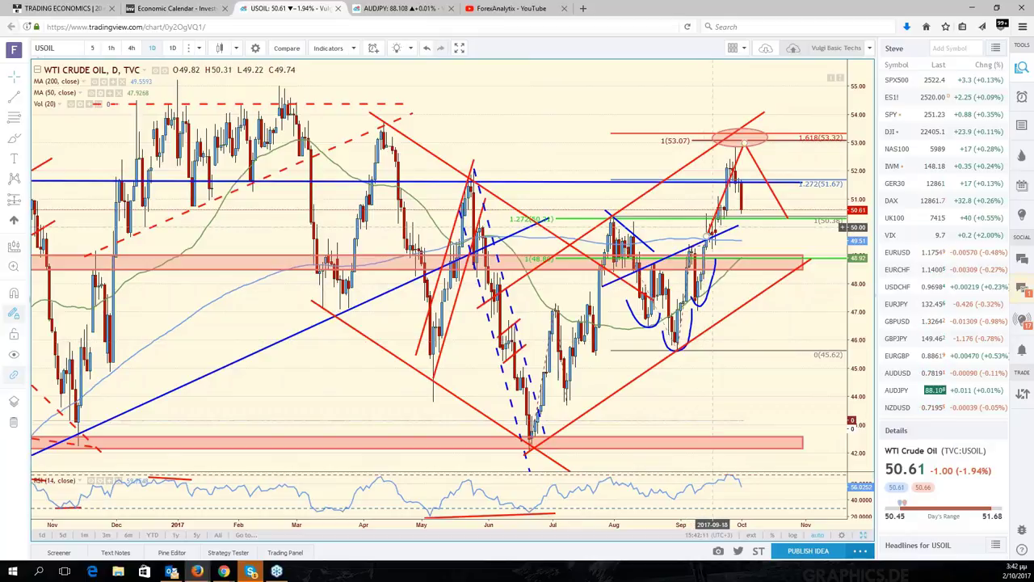
{"action": "left_click", "coordinate": [26, 139]}
{"action": "left_click", "coordinate": [64, 155]}
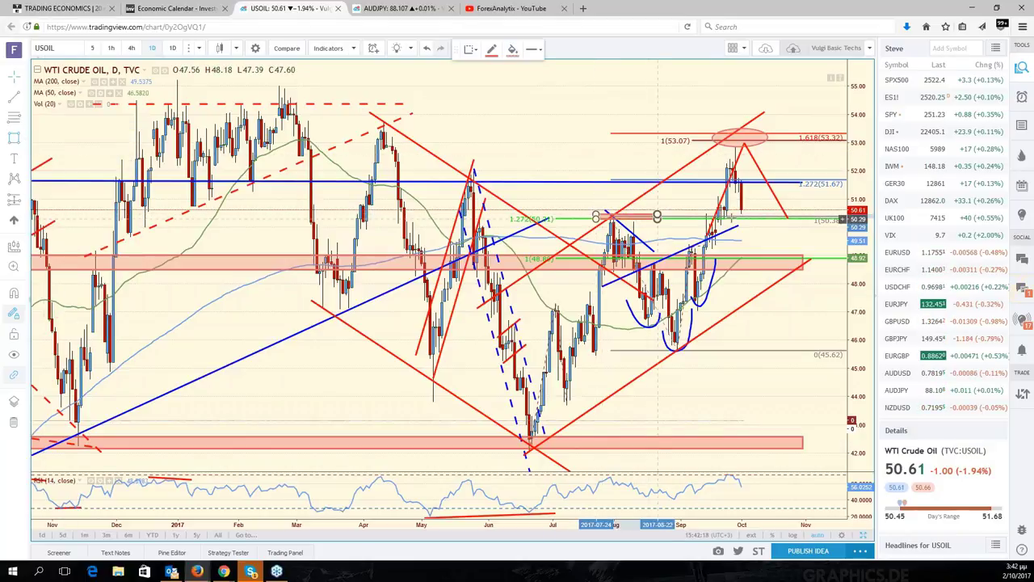
{"action": "left_click_drag", "start_coordinate": [595, 214], "coordinate": [804, 216]}
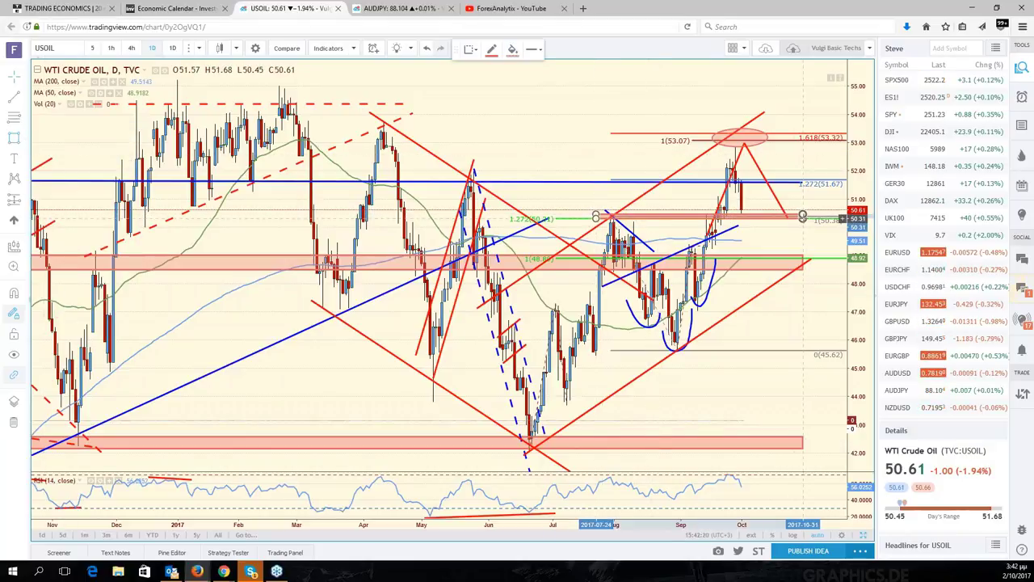
{"action": "left_click", "coordinate": [817, 197]}
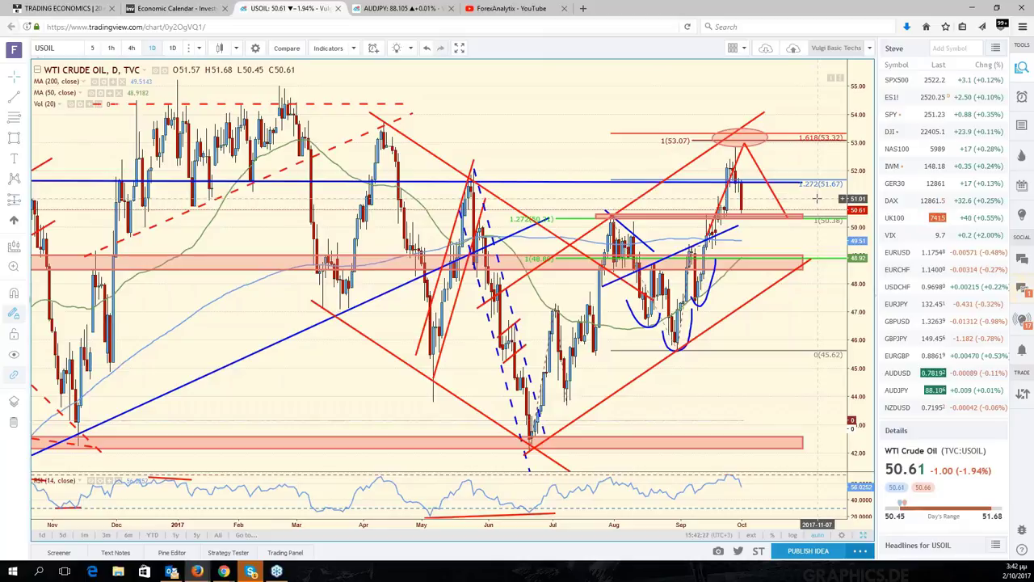
{"action": "left_click", "coordinate": [747, 217]}
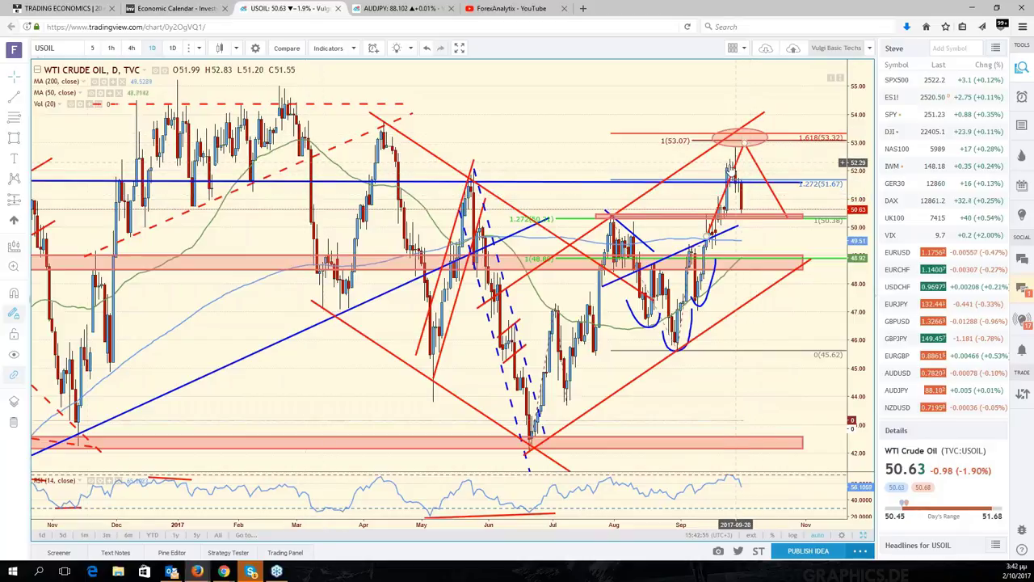
- Draw a red path from the last candle up to 51.5, down to 48.9, plus a short 51.5 line
{"action": "left_click", "coordinate": [750, 211]}
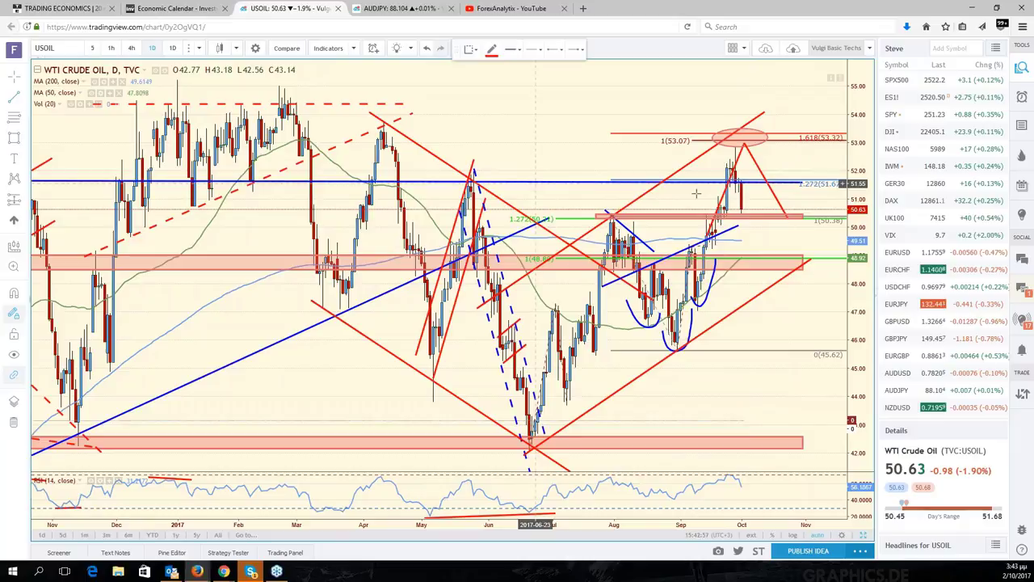
{"action": "left_click", "coordinate": [743, 212]}
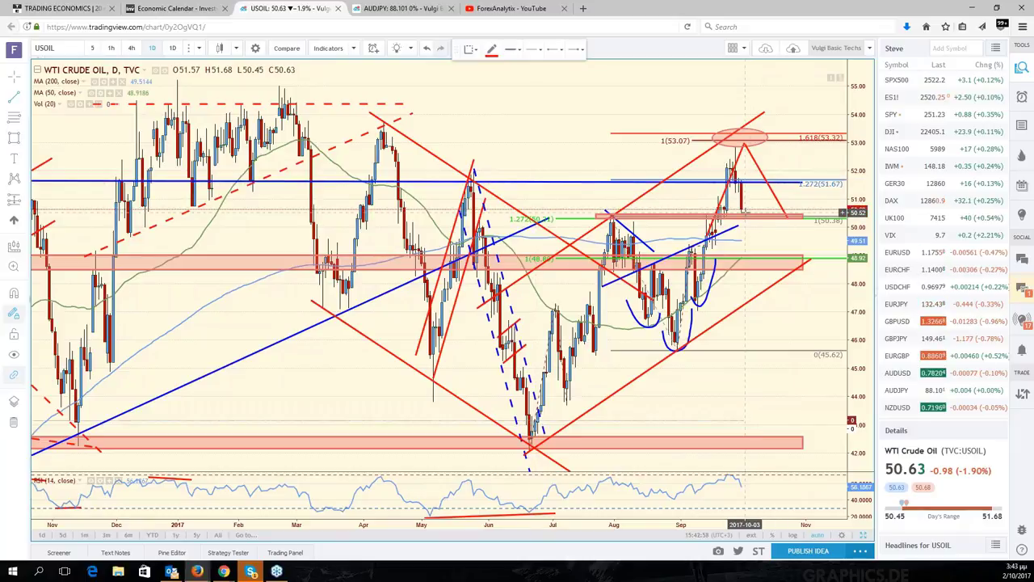
{"action": "left_click", "coordinate": [762, 185]}
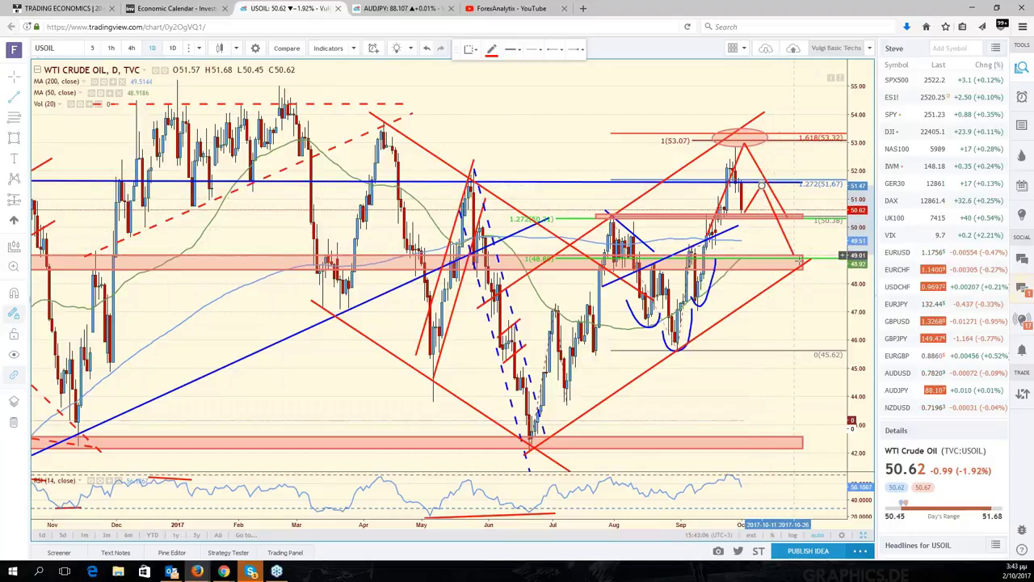
{"action": "left_click", "coordinate": [799, 262]}
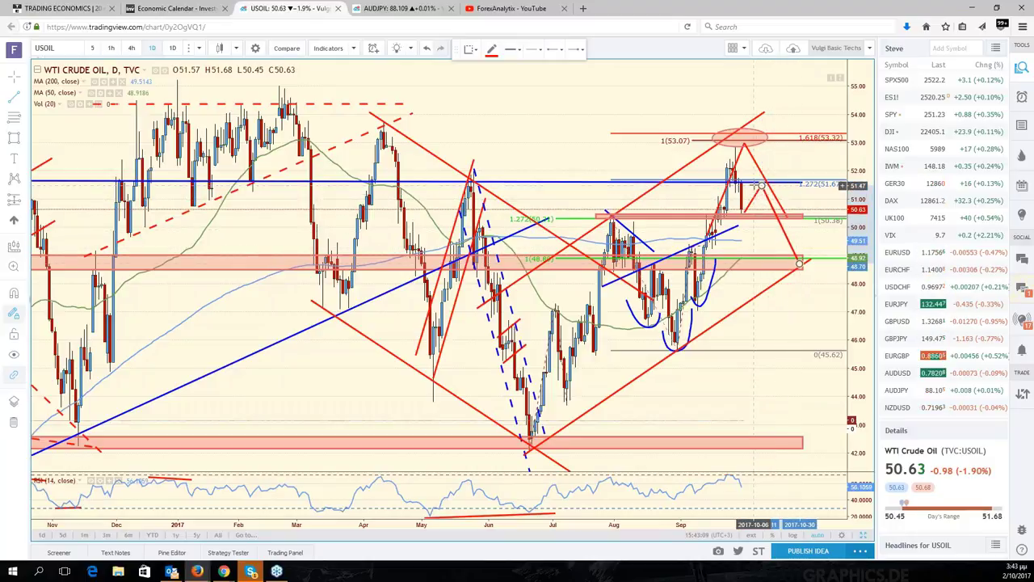
{"action": "left_click", "coordinate": [753, 185]}
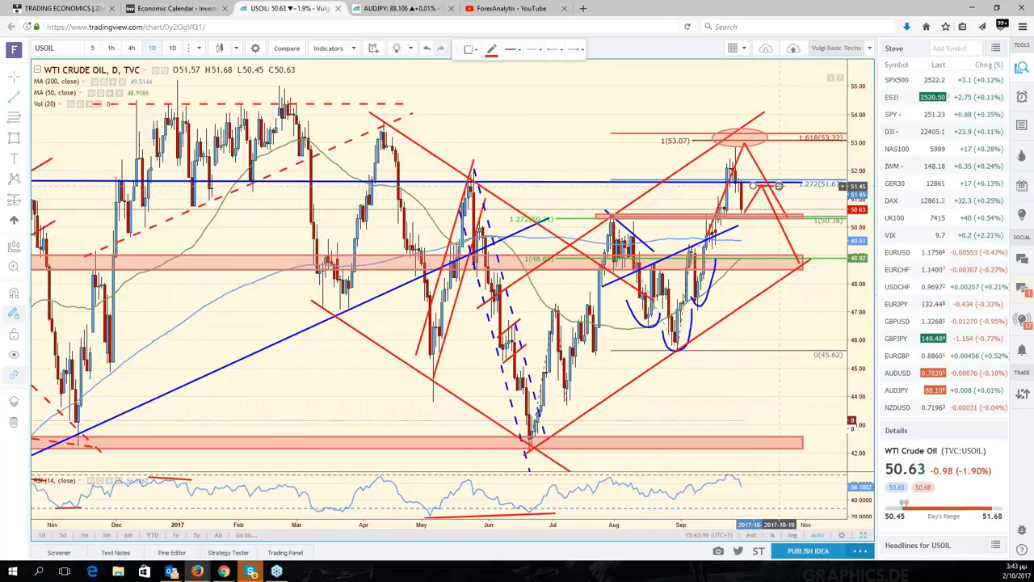
{"action": "left_click", "coordinate": [779, 186]}
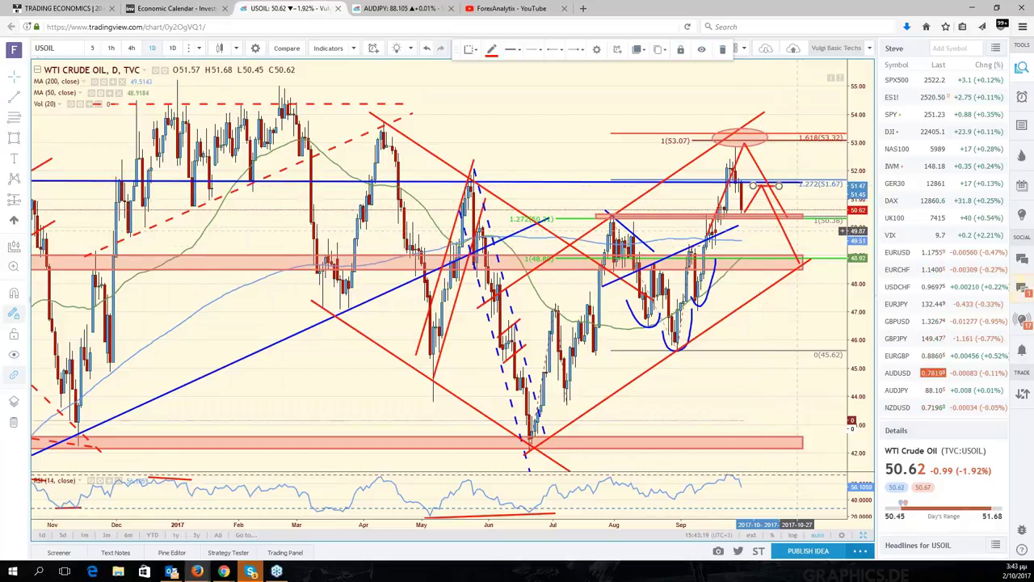
{"action": "left_click", "coordinate": [815, 202]}
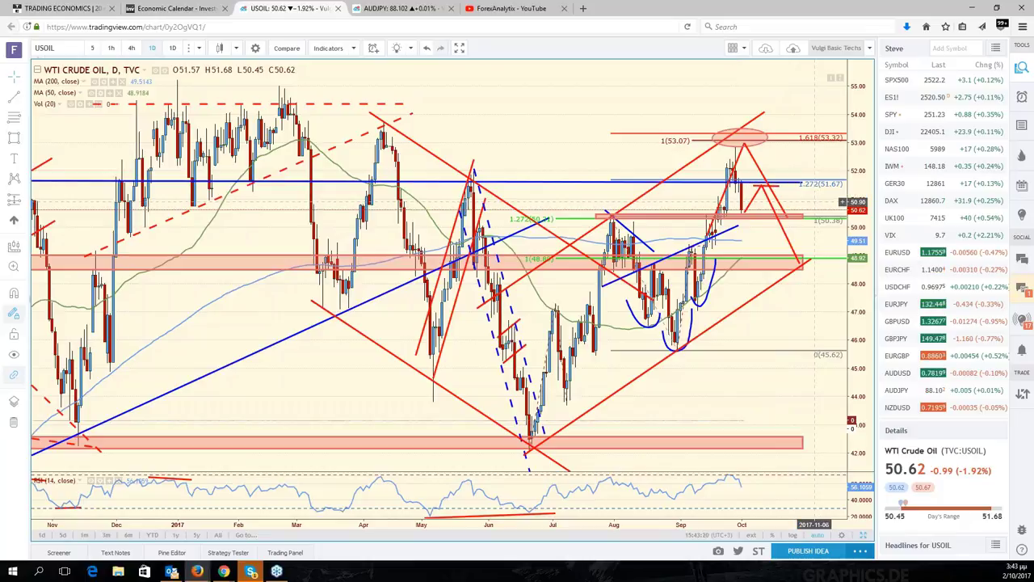
{"action": "scroll", "coordinate": [843, 202], "scroll_direction": "left", "scroll_amount": 3}
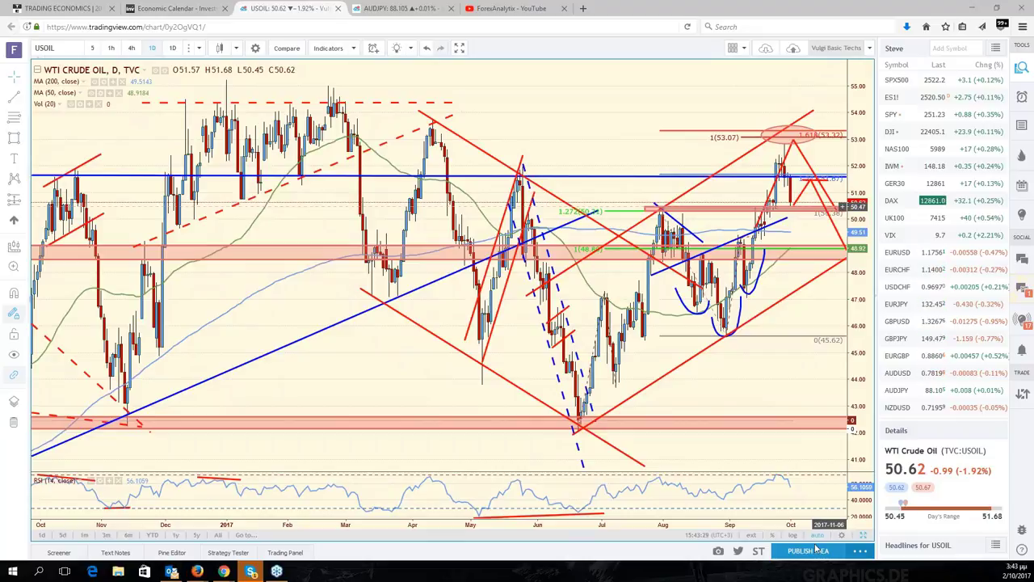
- Switch the British Pound pane to GBPCHF and show it full-window
{"action": "left_click", "coordinate": [864, 537]}
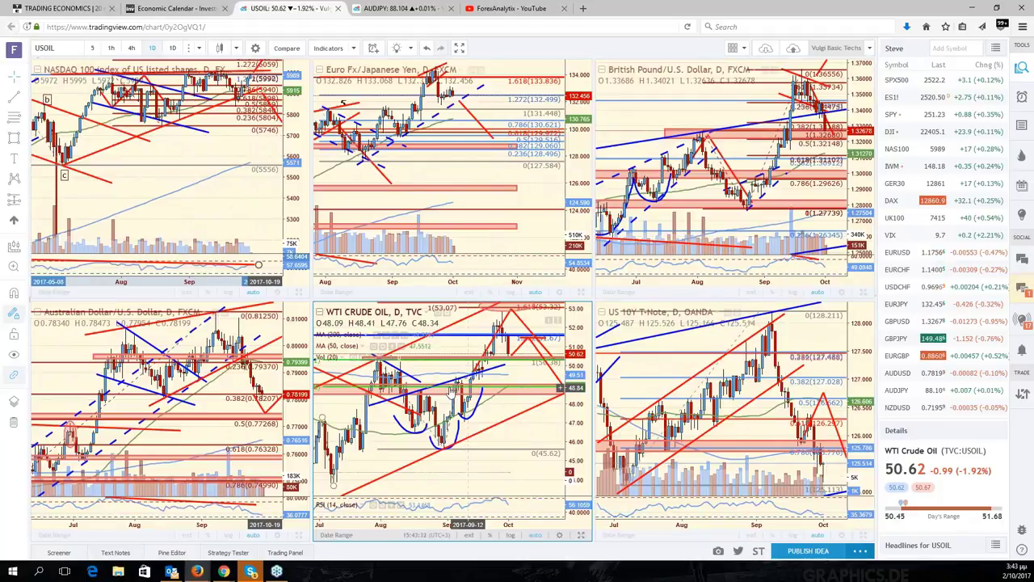
{"action": "left_click", "coordinate": [862, 294]}
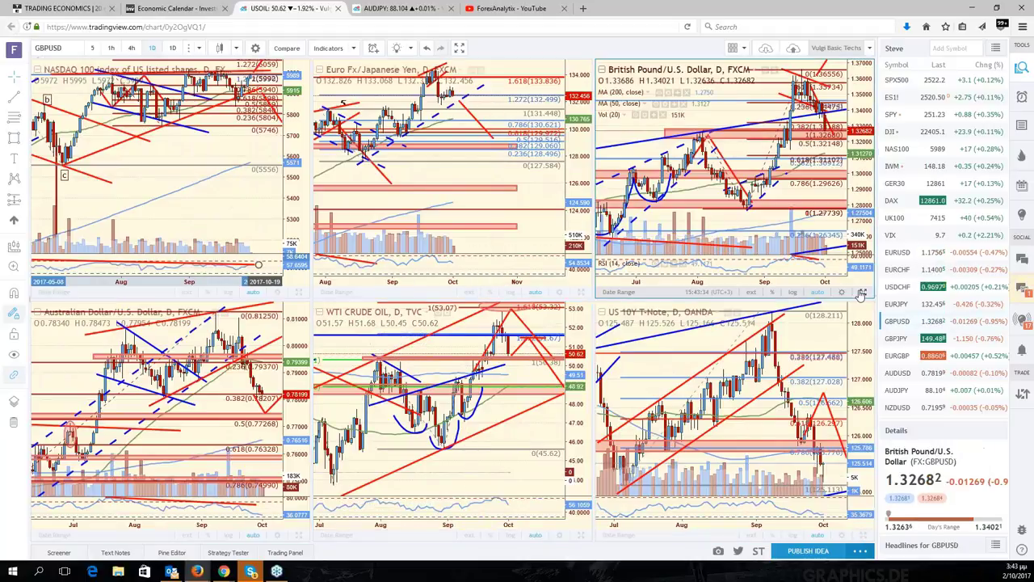
{"action": "left_click", "coordinate": [862, 295]}
{"action": "left_click", "coordinate": [67, 46]}
{"action": "type", "text": "GBPCHF"}
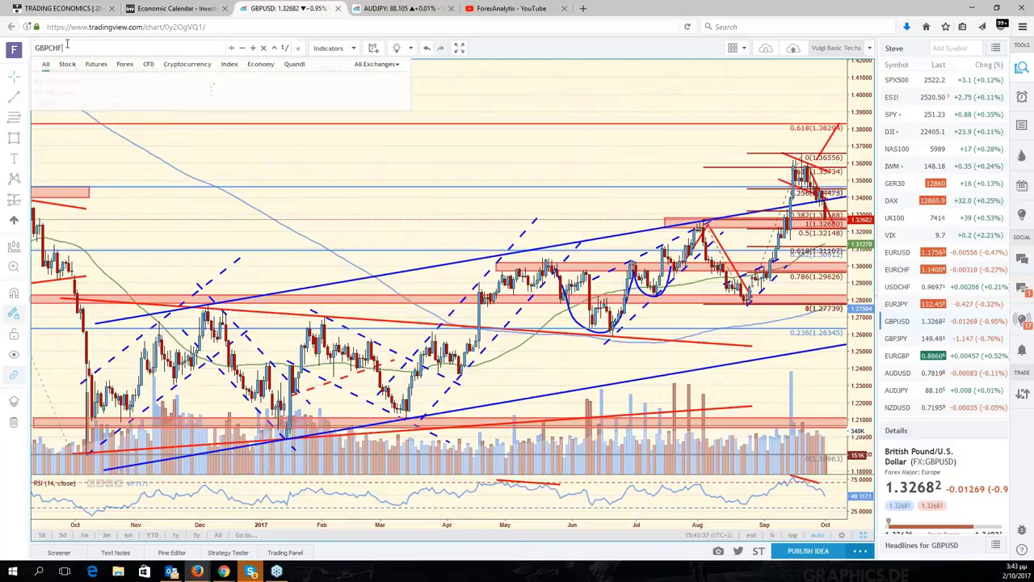
{"action": "key", "text": "Return"}
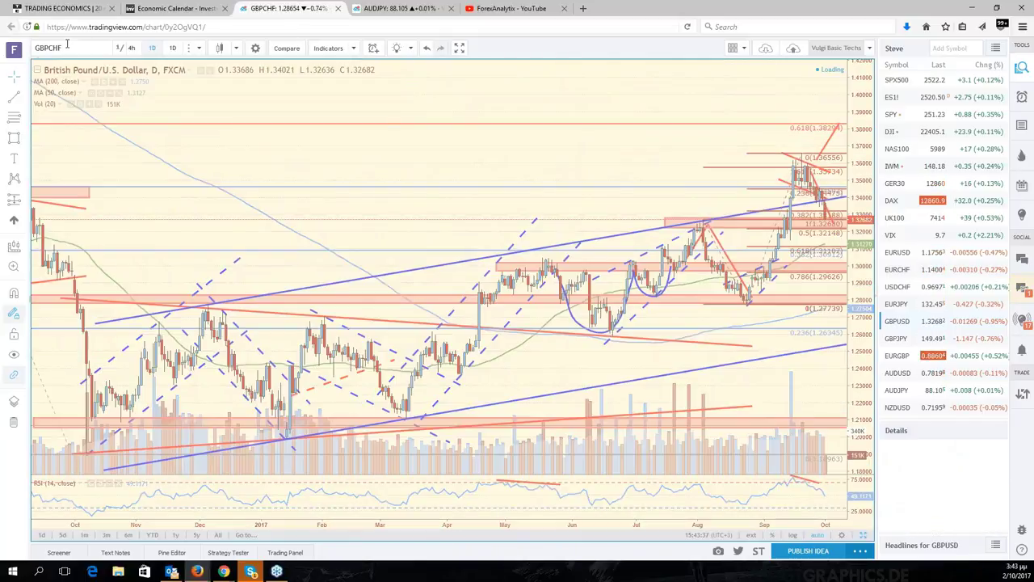
{"action": "left_click", "coordinate": [865, 536]}
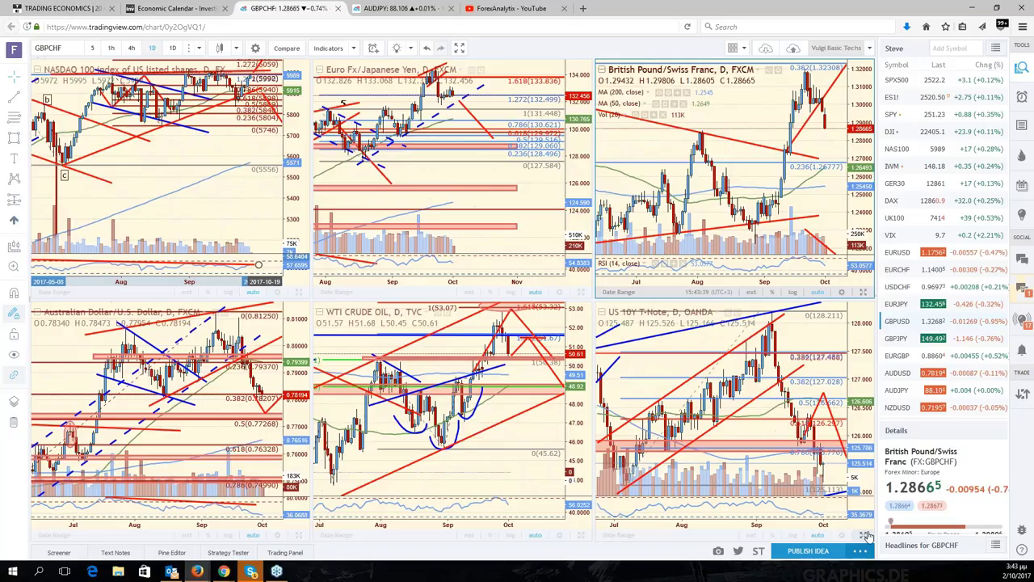
{"action": "left_click", "coordinate": [863, 291]}
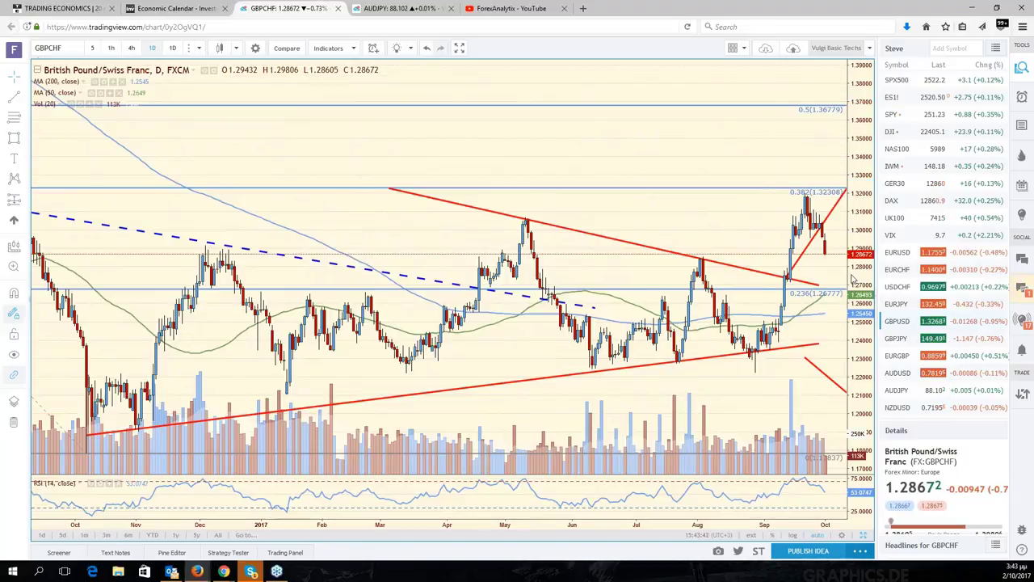
- Extend the lower red trendline further right, leaving empty space after the latest candles
{"action": "left_click_drag", "start_coordinate": [761, 227], "coordinate": [606, 236]}
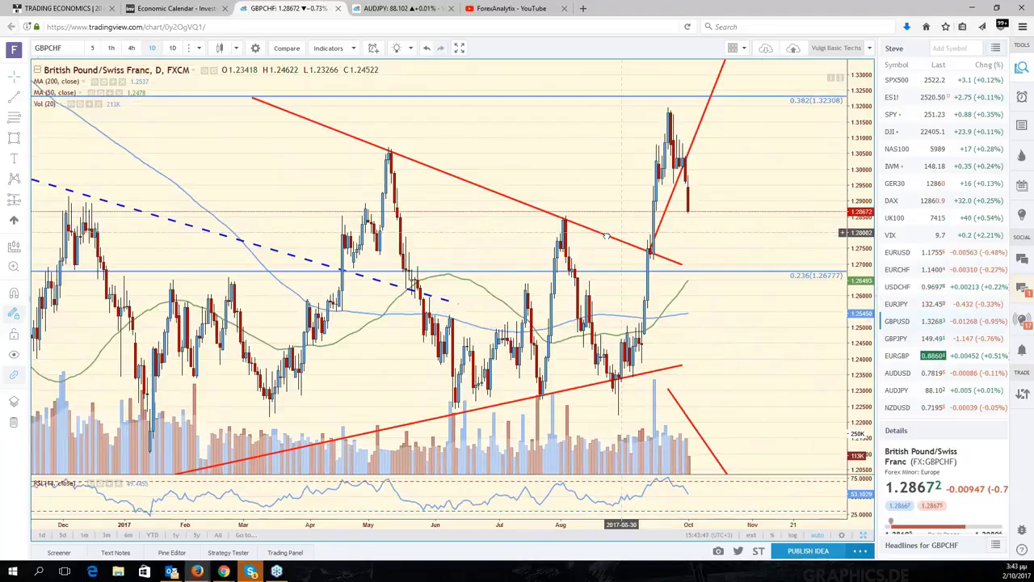
{"action": "scroll", "coordinate": [704, 265], "scroll_direction": "down", "scroll_amount": 3}
{"action": "scroll", "coordinate": [704, 266], "scroll_direction": "down", "scroll_amount": 2}
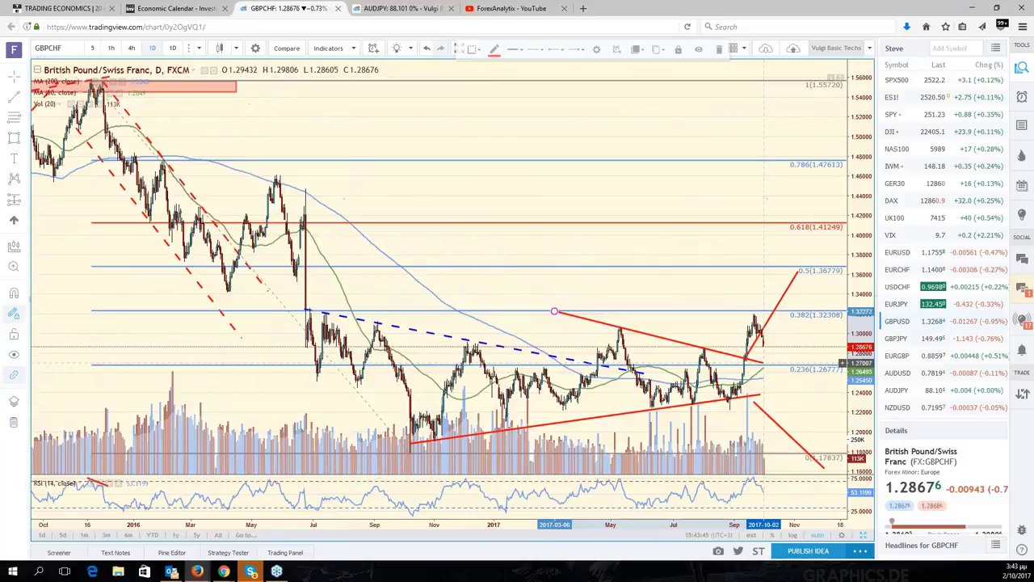
{"action": "left_click", "coordinate": [760, 396]}
{"action": "left_click_drag", "start_coordinate": [760, 396], "coordinate": [796, 393]}
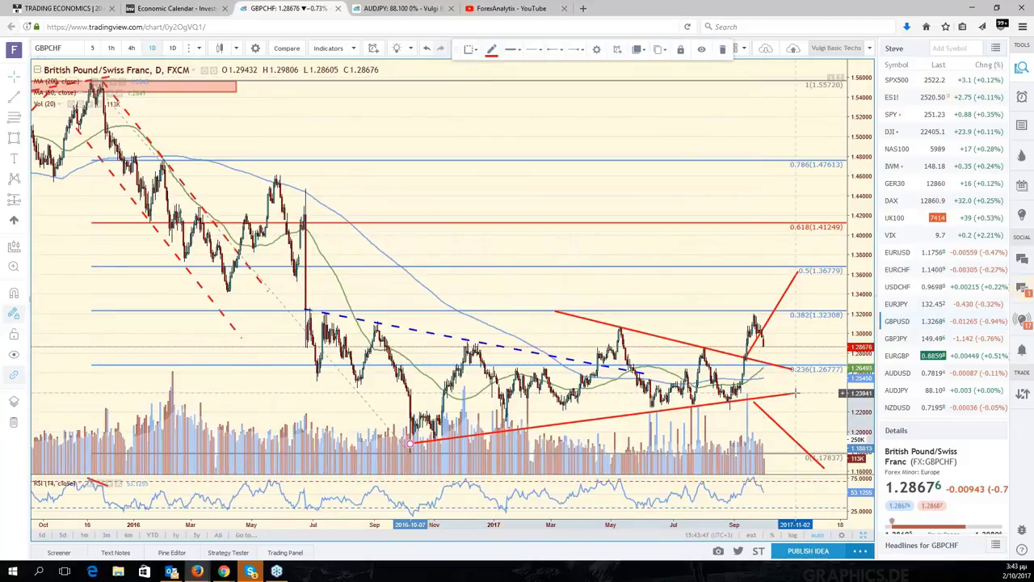
{"action": "key", "text": "Escape"}
{"action": "left_click_drag", "start_coordinate": [792, 342], "coordinate": [760, 342]}
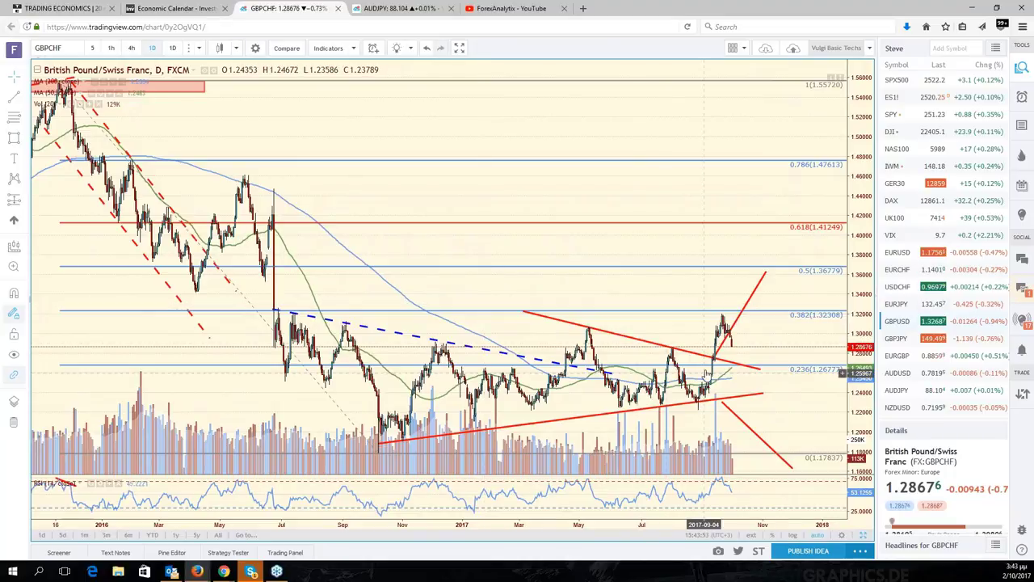
{"action": "scroll", "coordinate": [704, 373], "scroll_direction": "up", "scroll_amount": 1}
{"action": "scroll", "coordinate": [731, 380], "scroll_direction": "up", "scroll_amount": 1}
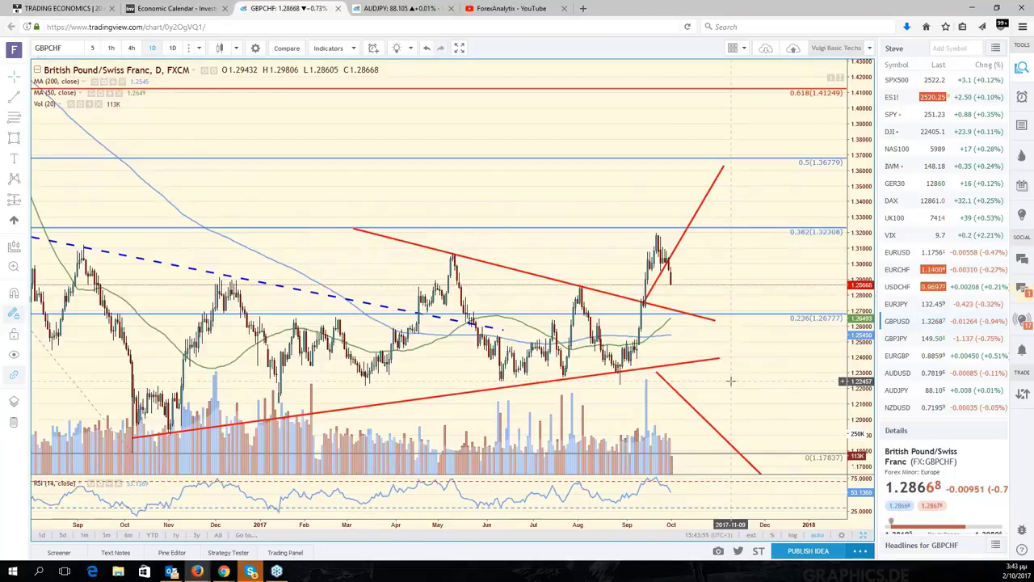
{"action": "scroll", "coordinate": [648, 364], "scroll_direction": "up", "scroll_amount": 1}
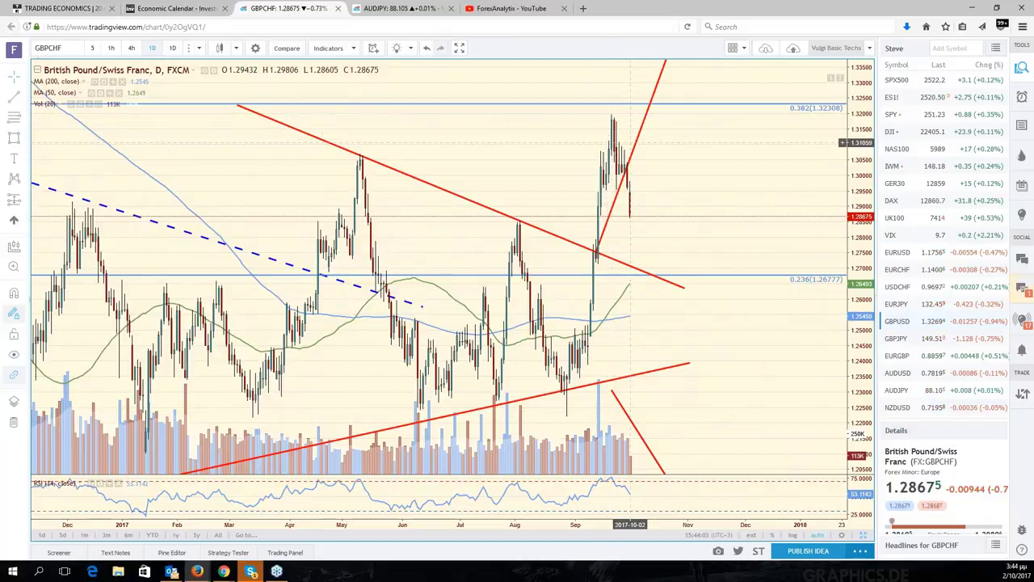
{"action": "scroll", "coordinate": [630, 143], "scroll_direction": "up", "scroll_amount": 1}
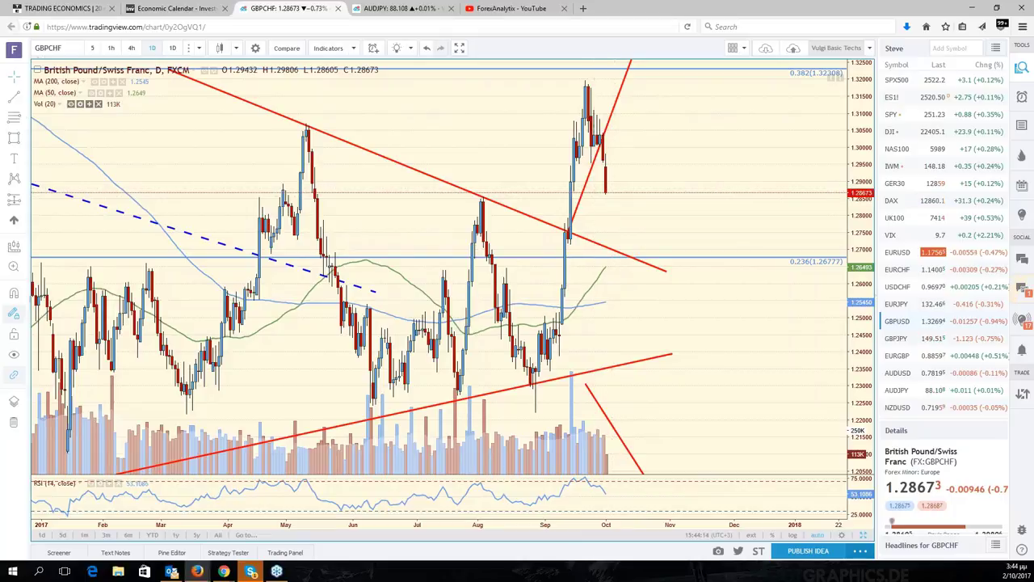
- Draw a red zone near 1.2837 and red projections: a rise from the pink zone, a 0.236 dip
{"action": "left_click", "coordinate": [475, 196]}
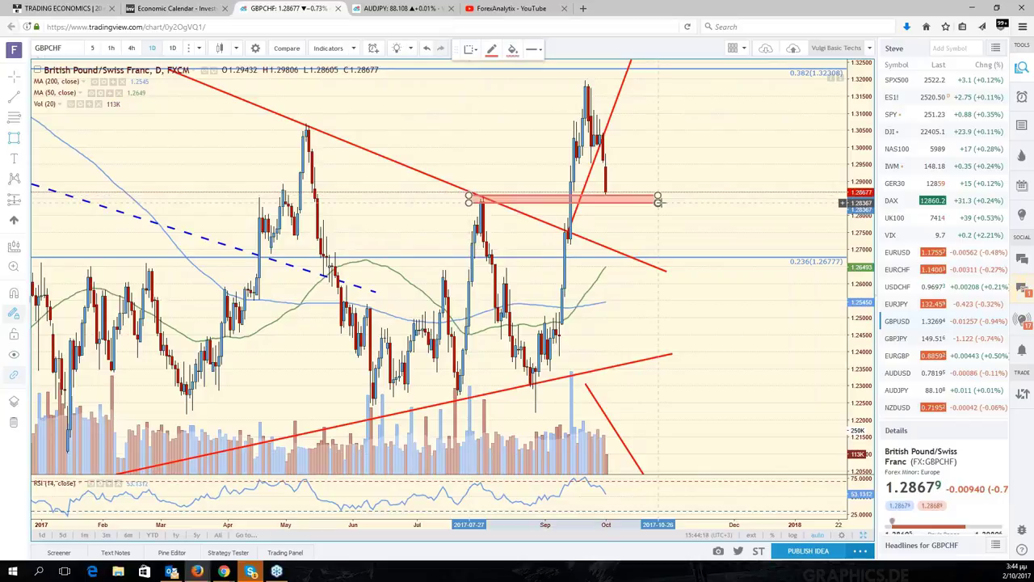
{"action": "left_click", "coordinate": [687, 202]}
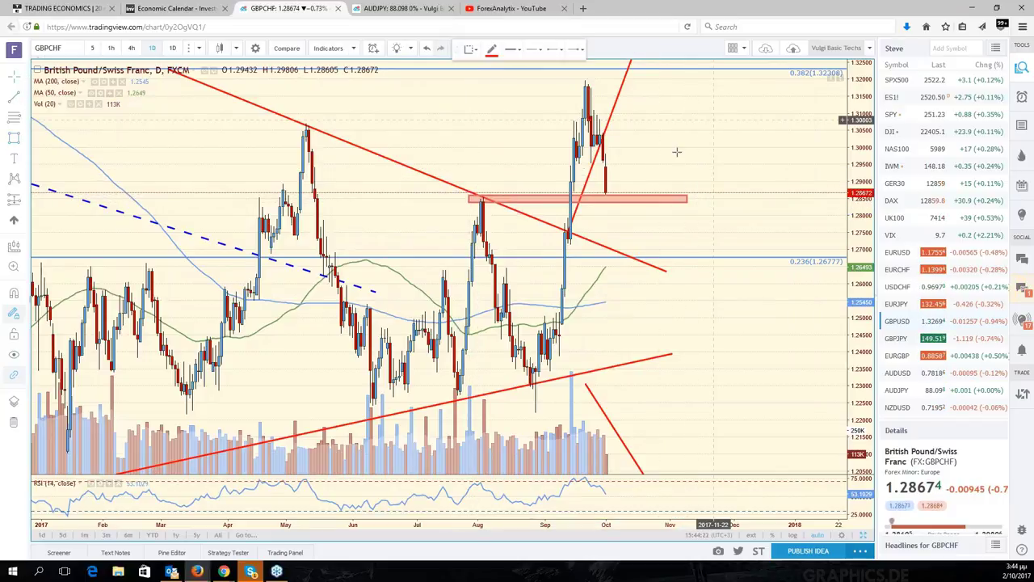
{"action": "left_click_drag", "start_coordinate": [611, 191], "coordinate": [654, 162]}
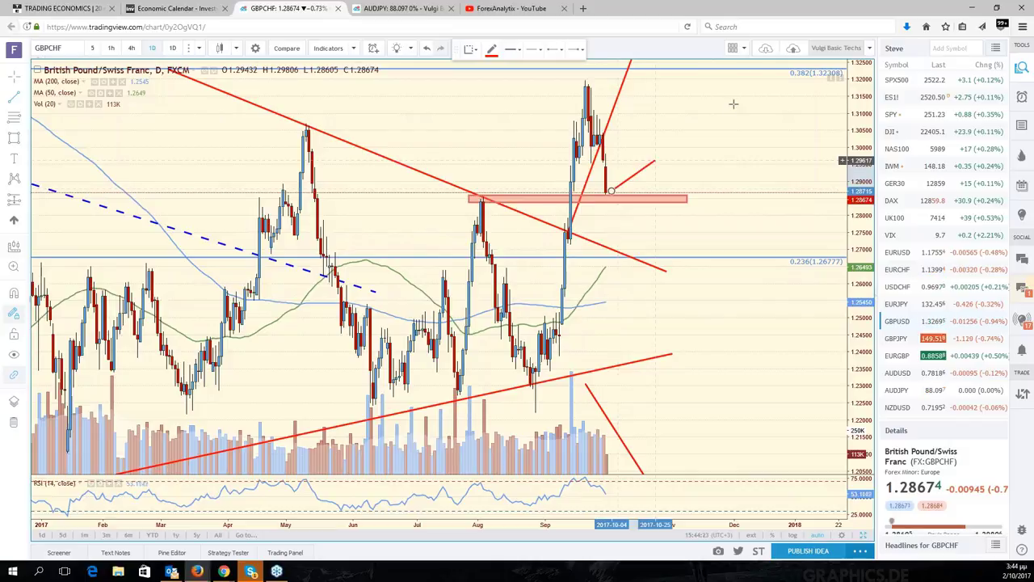
{"action": "left_click", "coordinate": [698, 72]}
{"action": "left_click", "coordinate": [642, 260]}
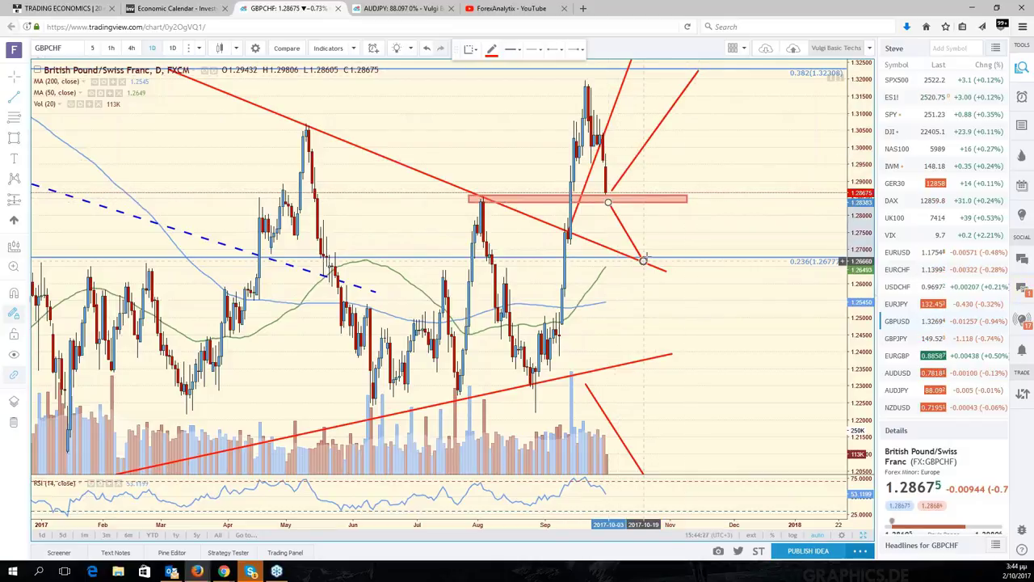
{"action": "left_click", "coordinate": [723, 129]}
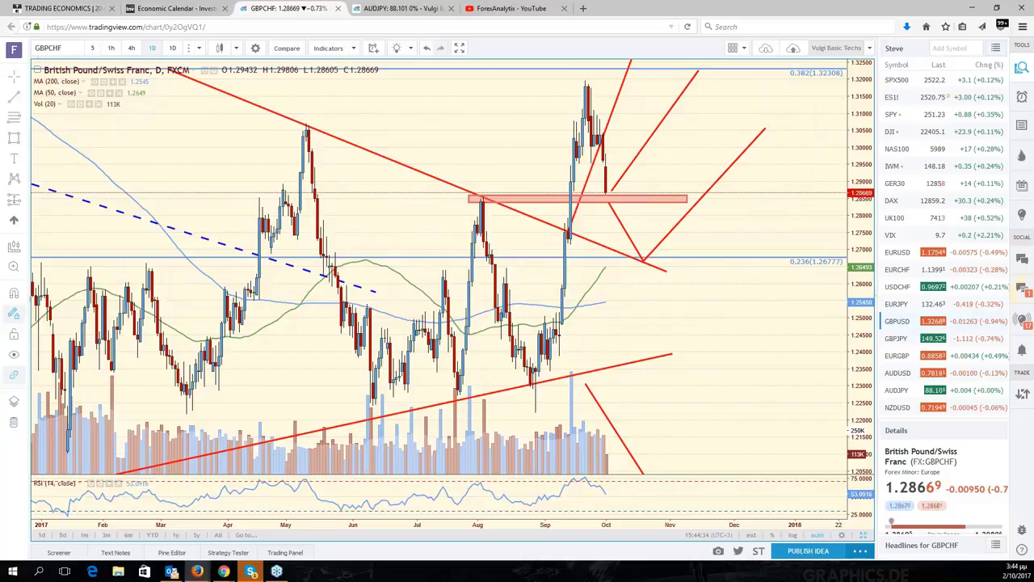
- Delete one of the old red trend lines on GBPCHF
{"action": "left_click", "coordinate": [567, 233]}
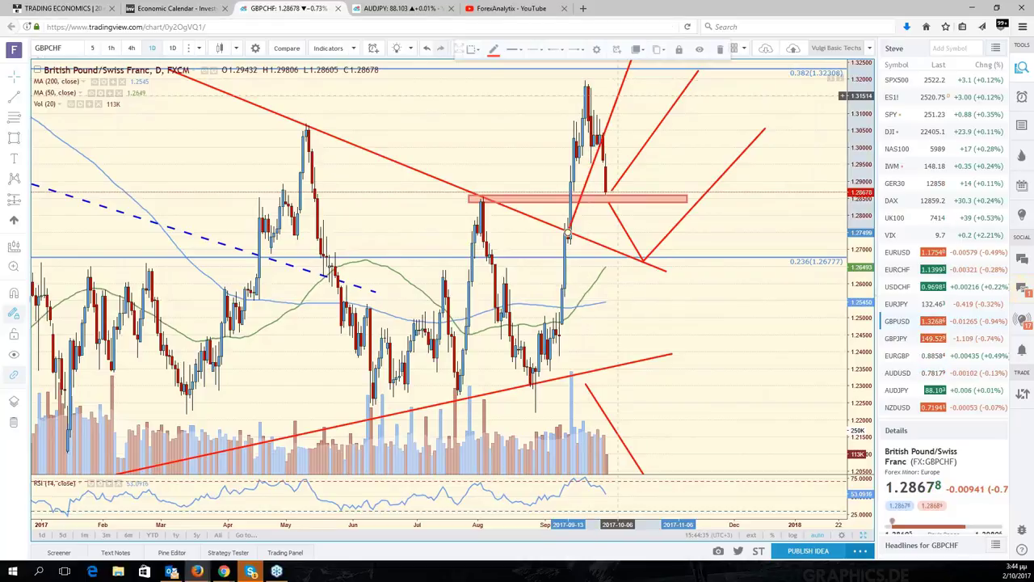
{"action": "key", "text": "Delete"}
{"action": "scroll", "coordinate": [651, 151], "scroll_direction": "down", "scroll_amount": 5}
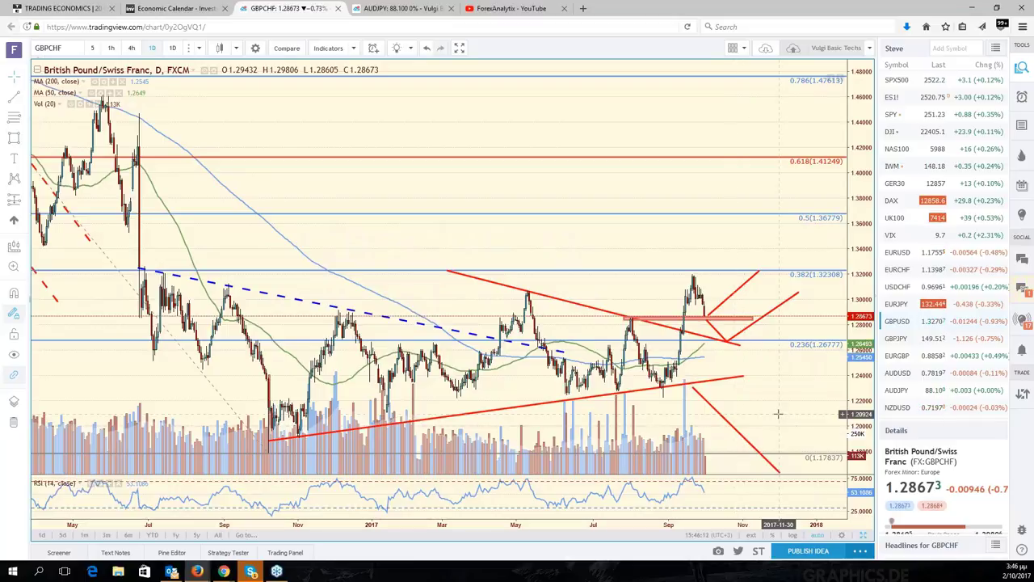
- Load EURCAD into the Euro/Yen pane, maximise it, and leave room for future dates
{"action": "scroll", "coordinate": [777, 413], "scroll_direction": "up", "scroll_amount": 3}
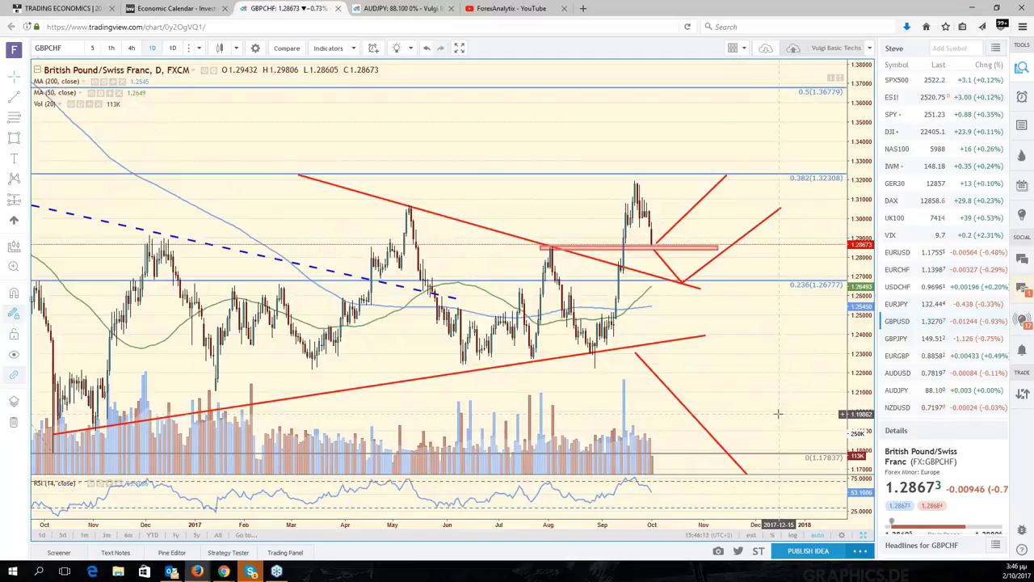
{"action": "scroll", "coordinate": [777, 412], "scroll_direction": "up", "scroll_amount": 2}
{"action": "left_click_drag", "start_coordinate": [760, 406], "coordinate": [959, 434]}
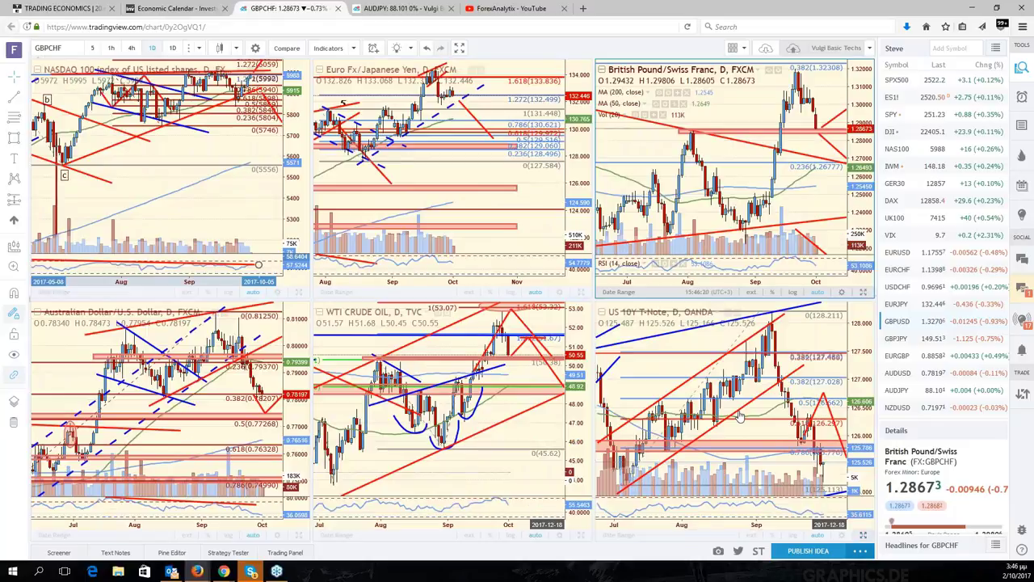
{"action": "left_click", "coordinate": [588, 239]}
{"action": "type", "text": "EUR"}
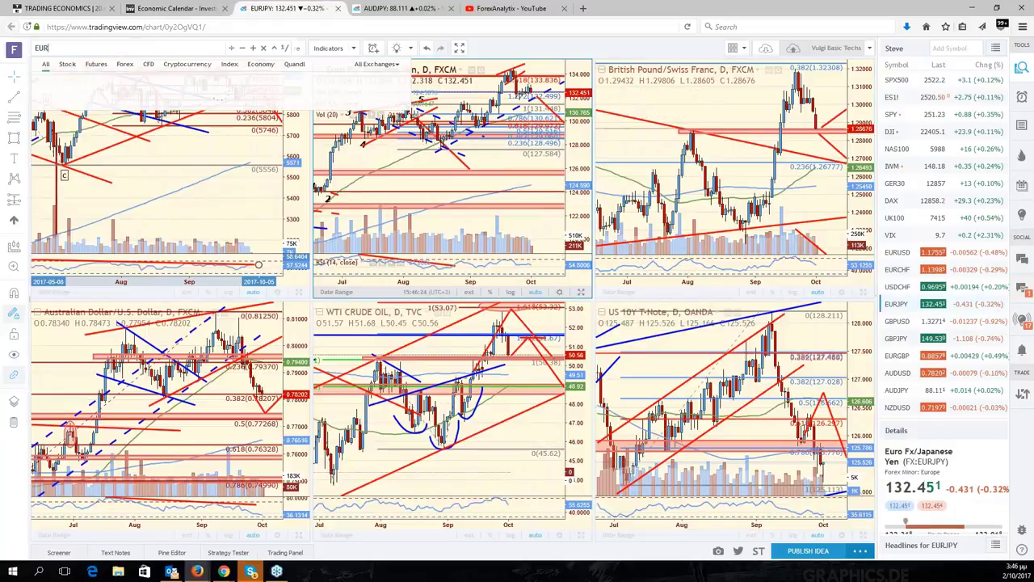
{"action": "type", "text": "CAD"}
{"action": "key", "text": "Return"}
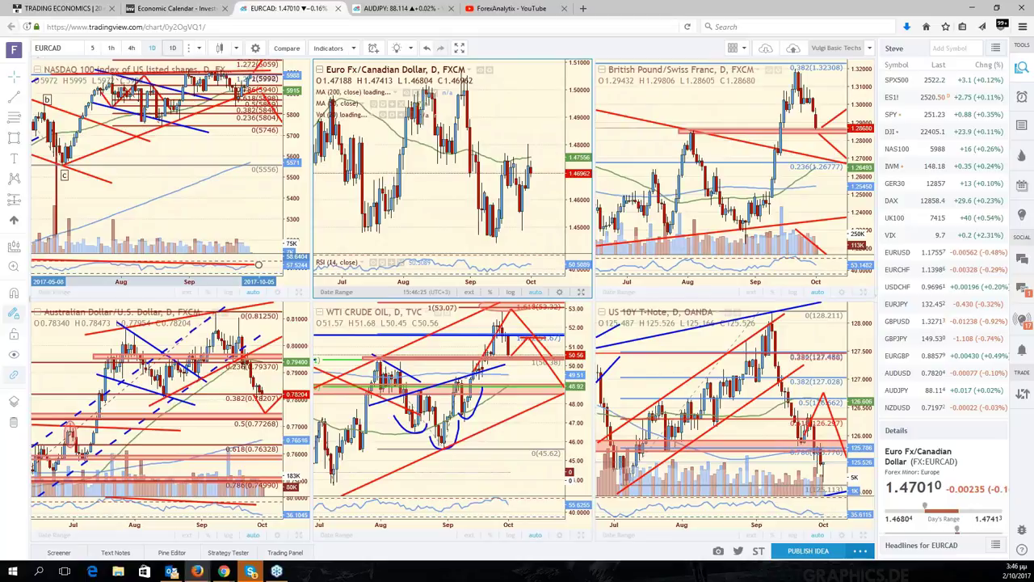
{"action": "left_click", "coordinate": [581, 292]}
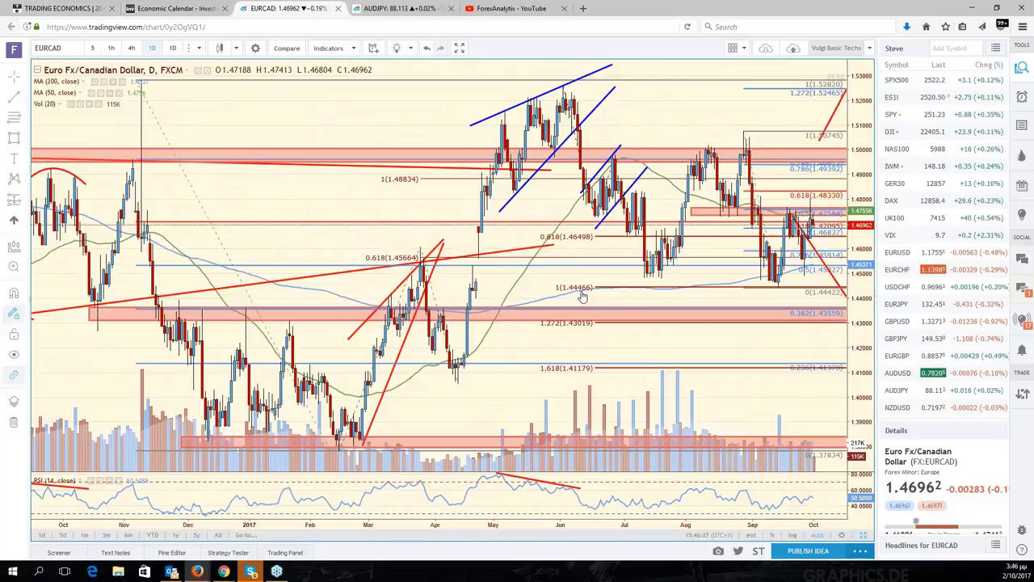
{"action": "left_click_drag", "start_coordinate": [810, 353], "coordinate": [666, 354]}
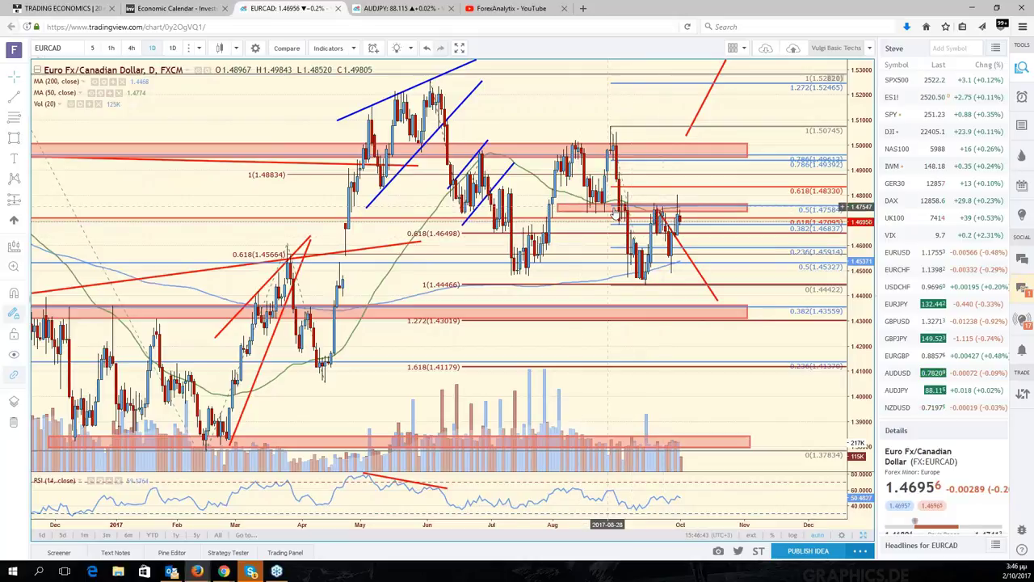
- Move the red projection to fall from the upper pink zone to the 0.5 level (1.45327)
{"action": "left_click", "coordinate": [607, 207]}
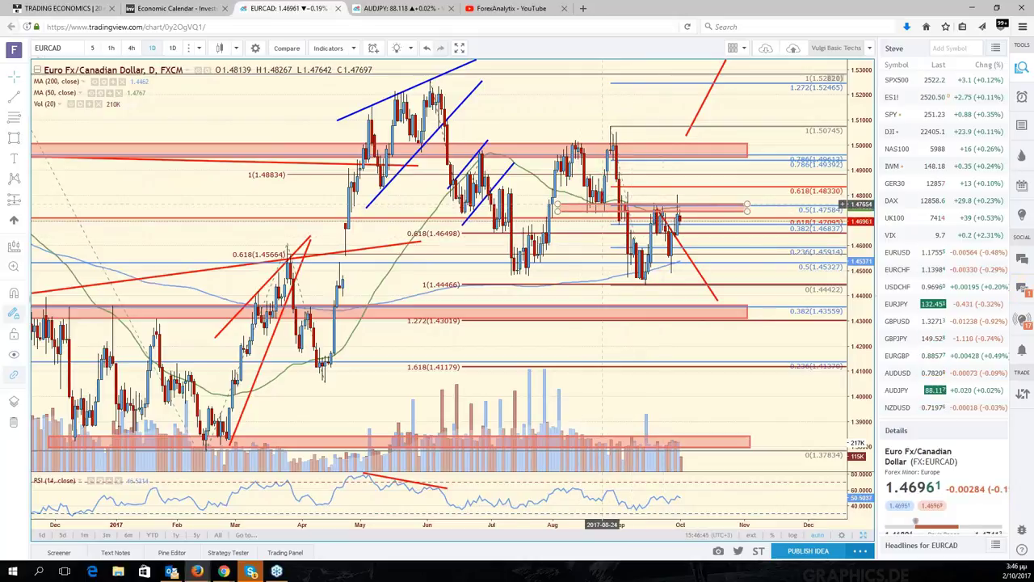
{"action": "left_click", "coordinate": [721, 306]}
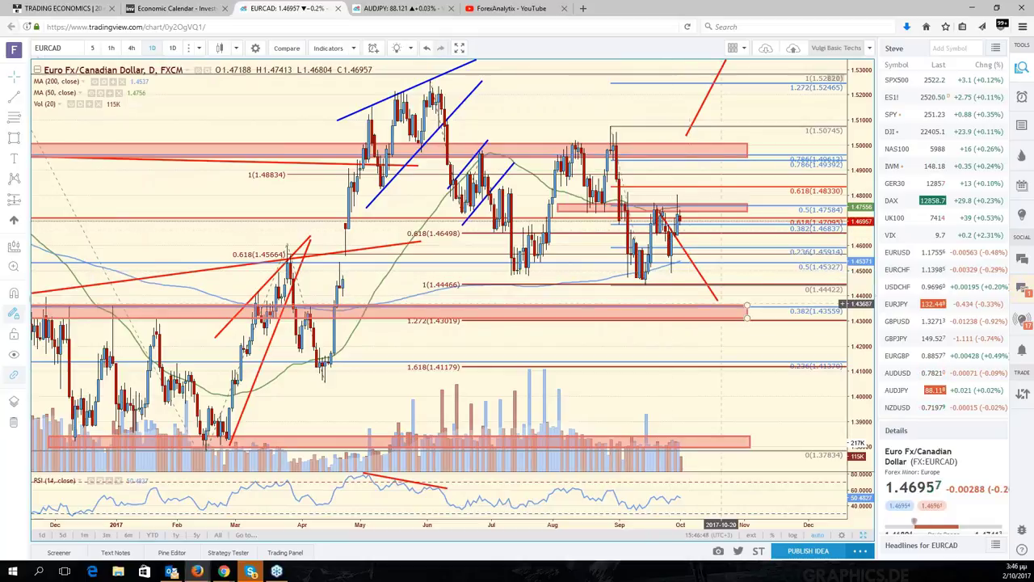
{"action": "left_click", "coordinate": [717, 300]}
{"action": "left_click_drag", "start_coordinate": [717, 300], "coordinate": [674, 269]}
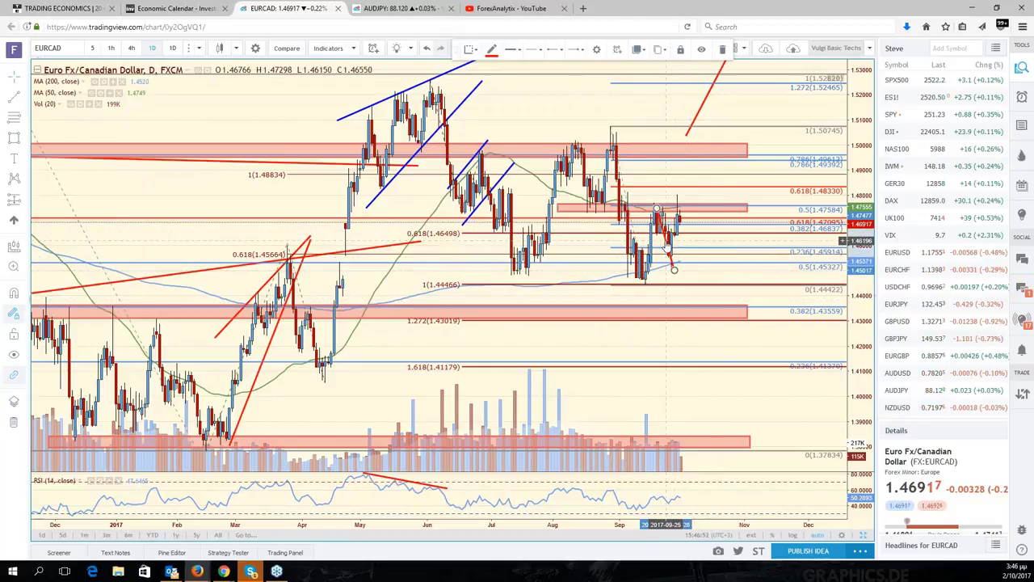
{"action": "left_click_drag", "start_coordinate": [666, 244], "coordinate": [692, 240]}
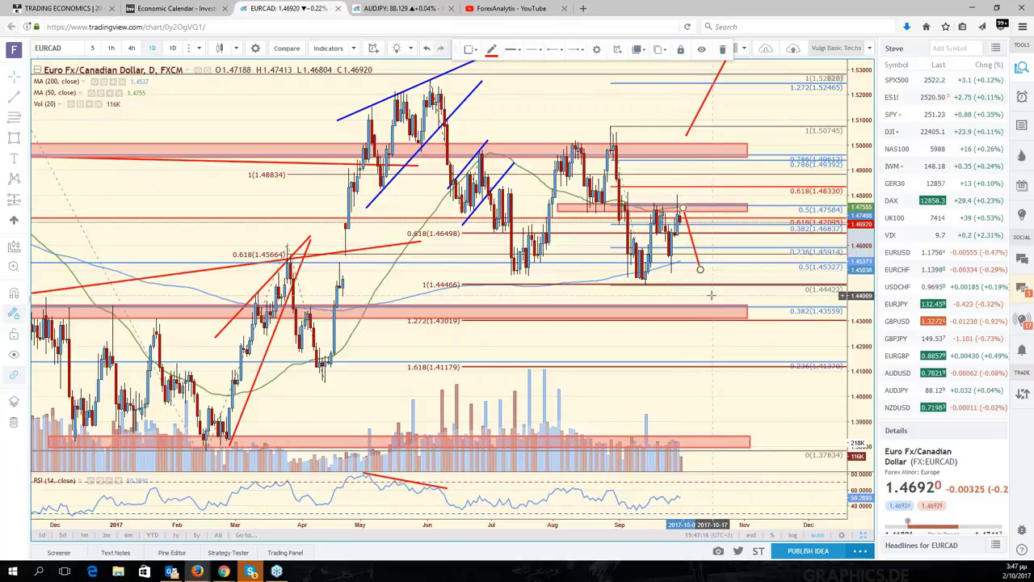
{"action": "scroll", "coordinate": [711, 295], "scroll_direction": "down", "scroll_amount": 3}
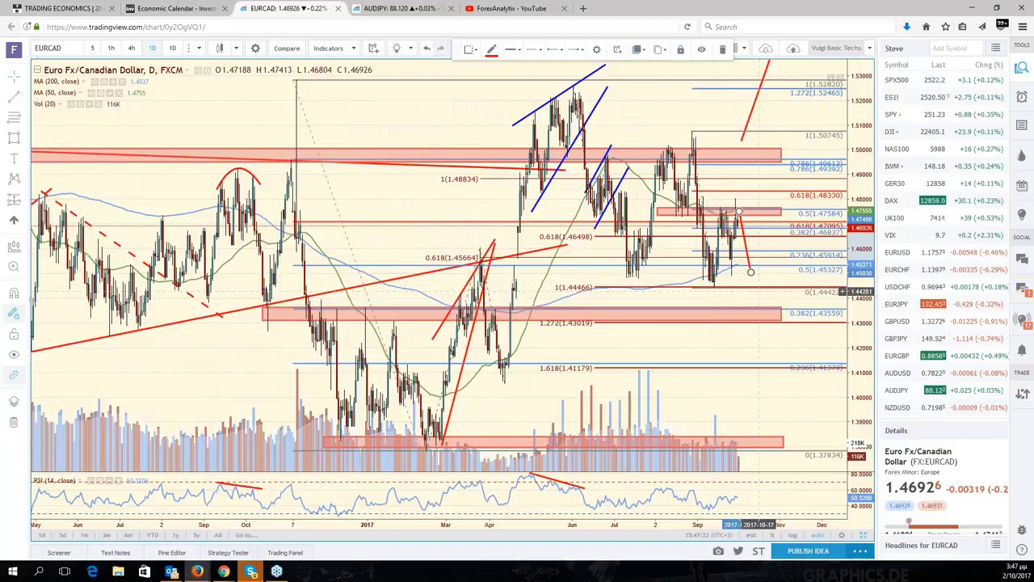
{"action": "scroll", "coordinate": [758, 291], "scroll_direction": "up", "scroll_amount": 4}
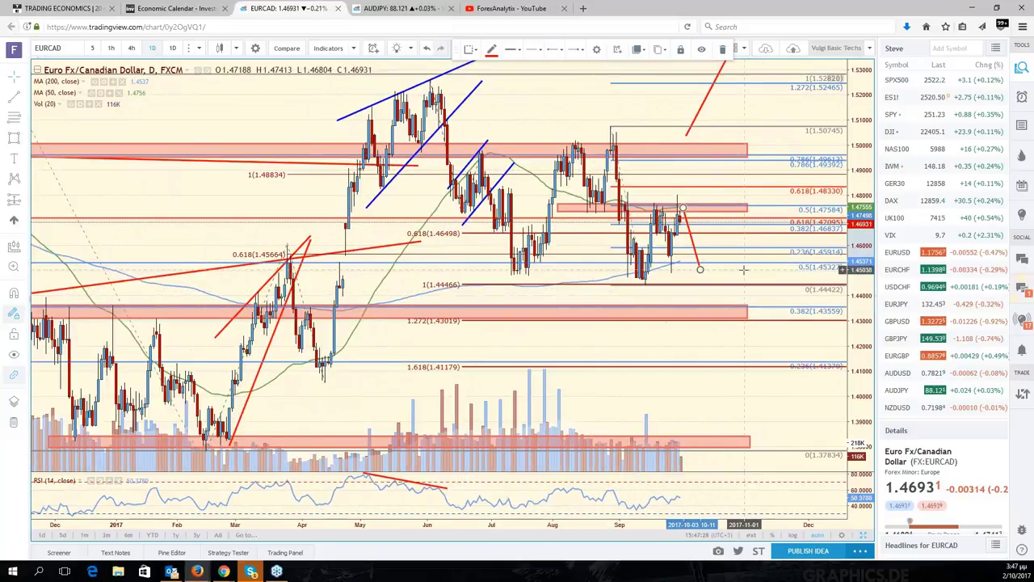
{"action": "left_click_drag", "start_coordinate": [743, 269], "coordinate": [881, 273]}
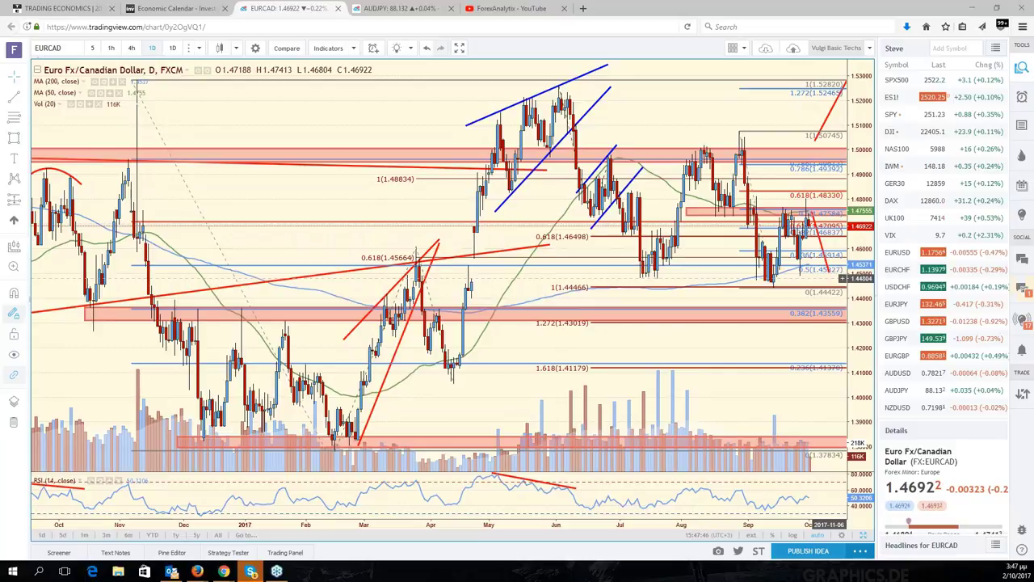
- Load UK100 into the NASDAQ pane, maximise it, and leave room for future dates
{"action": "left_click", "coordinate": [863, 537]}
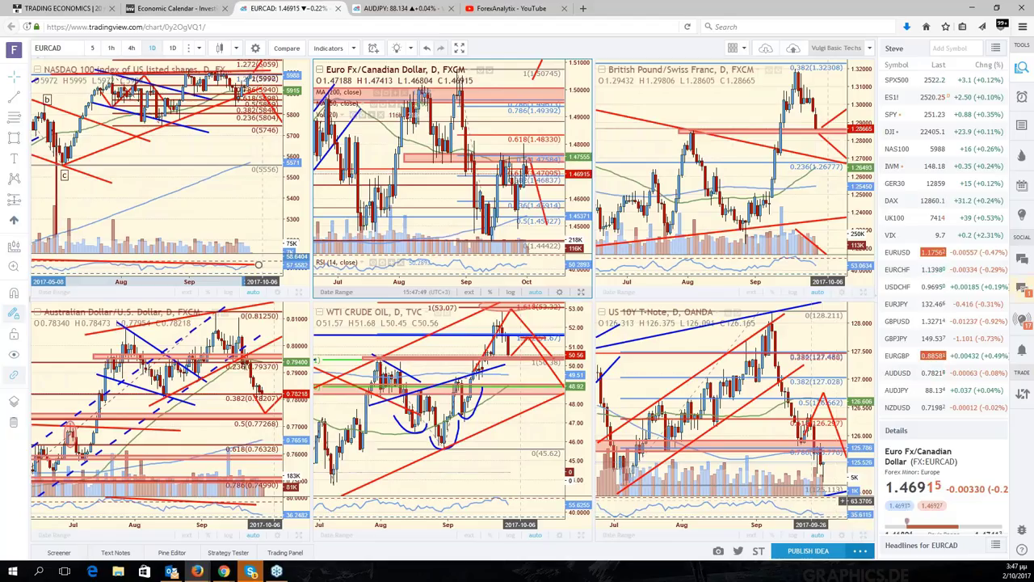
{"action": "left_click", "coordinate": [208, 205]}
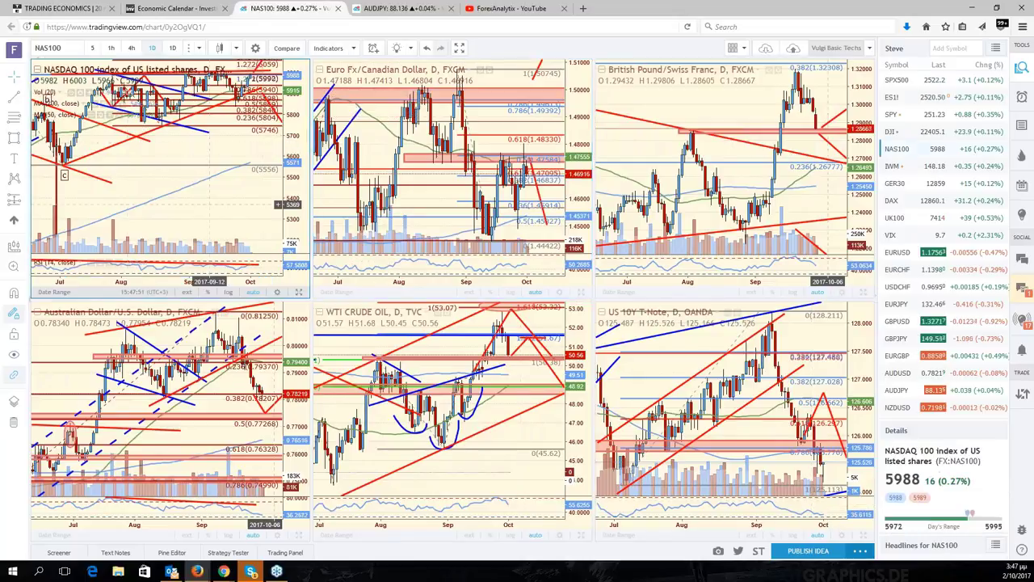
{"action": "left_click", "coordinate": [916, 219]}
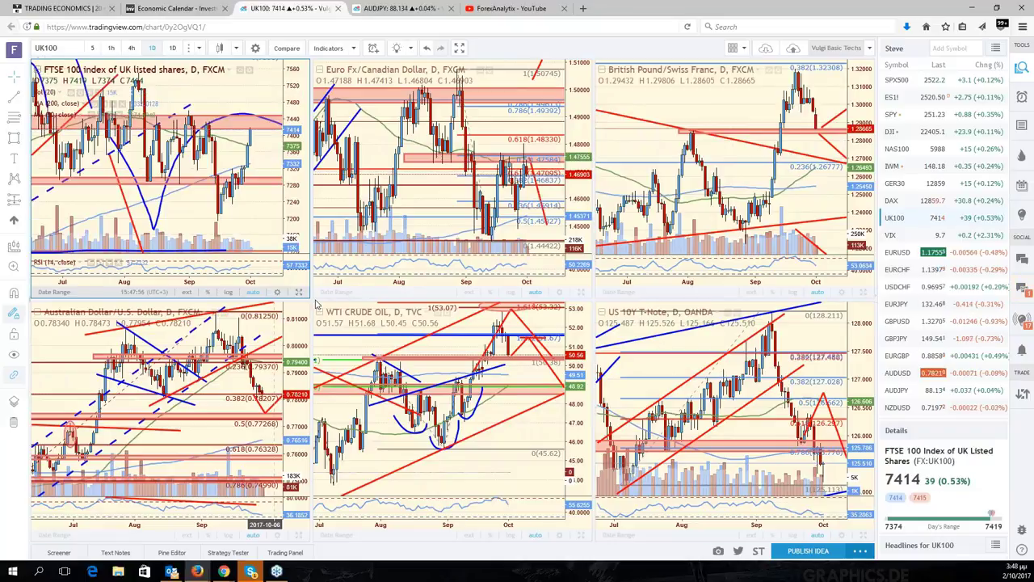
{"action": "key", "text": "alt+Return"}
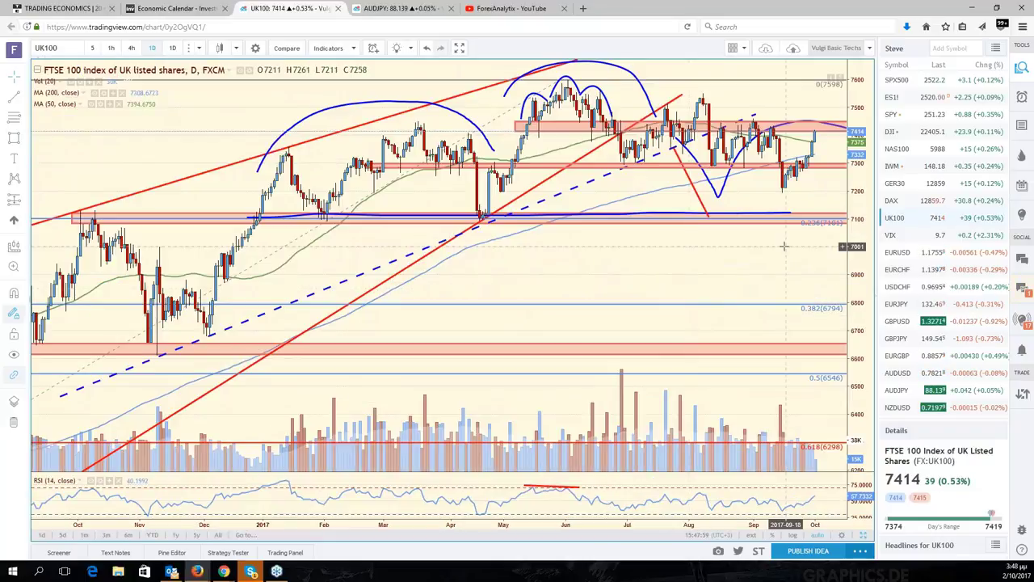
{"action": "left_click_drag", "start_coordinate": [783, 245], "coordinate": [629, 286]}
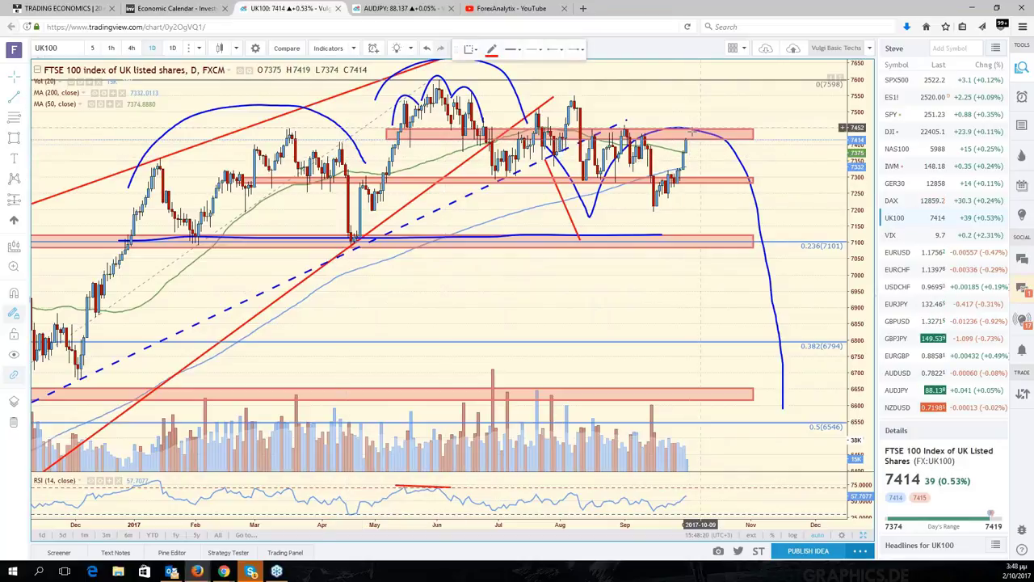
- Draw a red drop from the latest high to 7100 and a zigzag via 7500 past 7600
{"action": "mouse_move", "coordinate": [688, 135]}
{"action": "left_mouse_down"}
{"action": "mouse_move", "coordinate": [738, 203]}
{"action": "mouse_move", "coordinate": [747, 239]}
{"action": "left_mouse_up"}
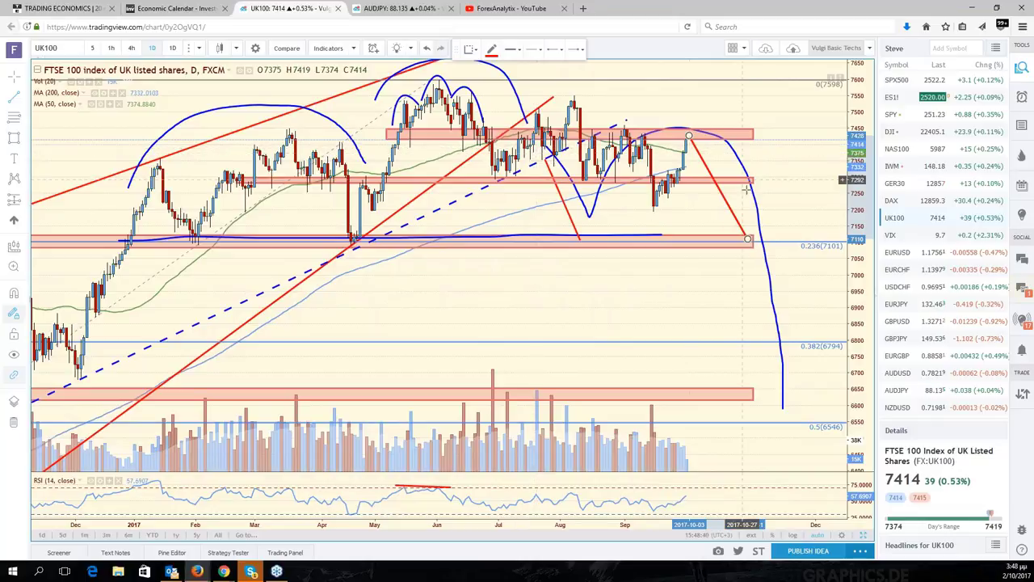
{"action": "left_click", "coordinate": [688, 136]}
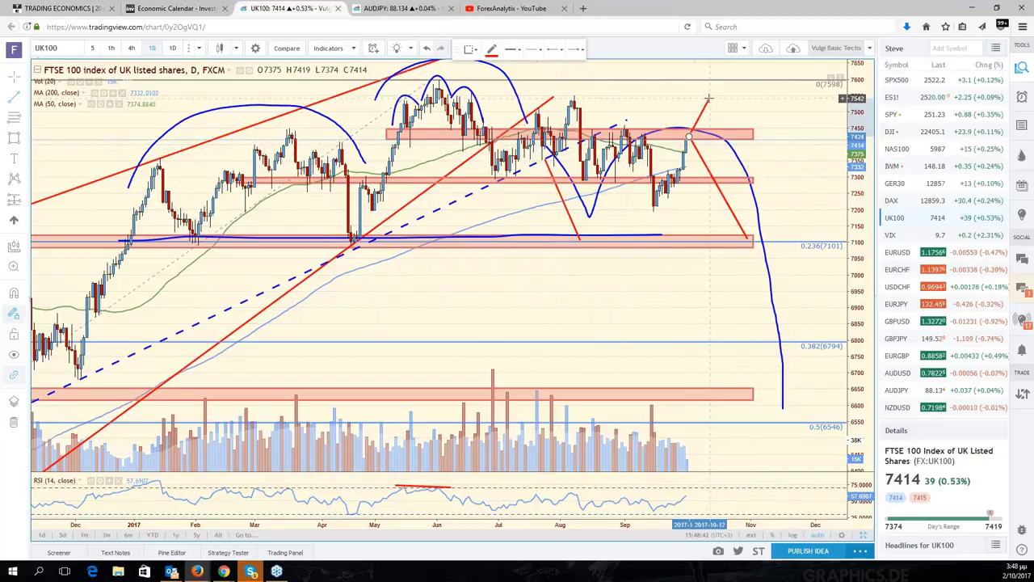
{"action": "left_click", "coordinate": [711, 97]}
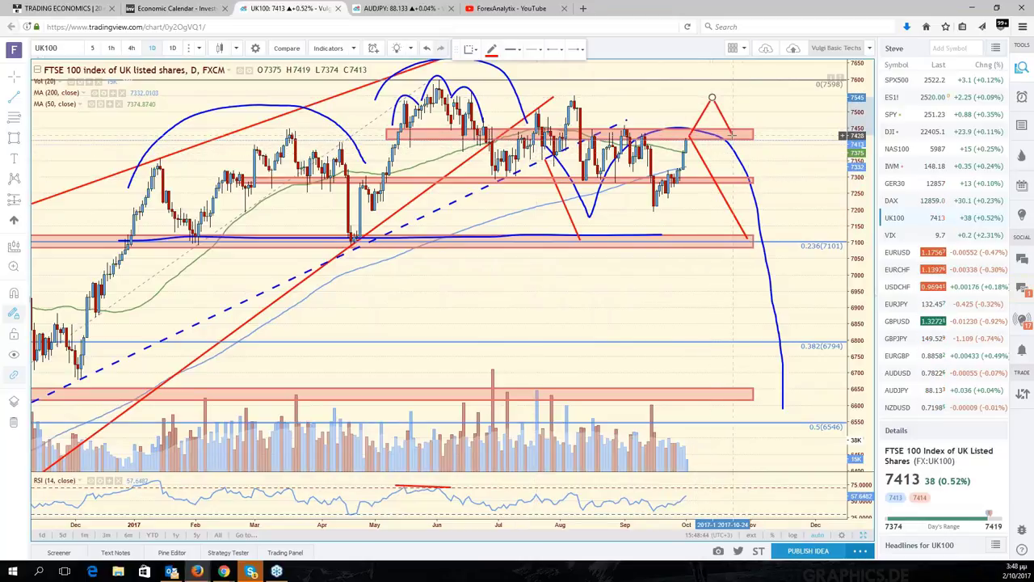
{"action": "double_click", "coordinate": [787, 63]}
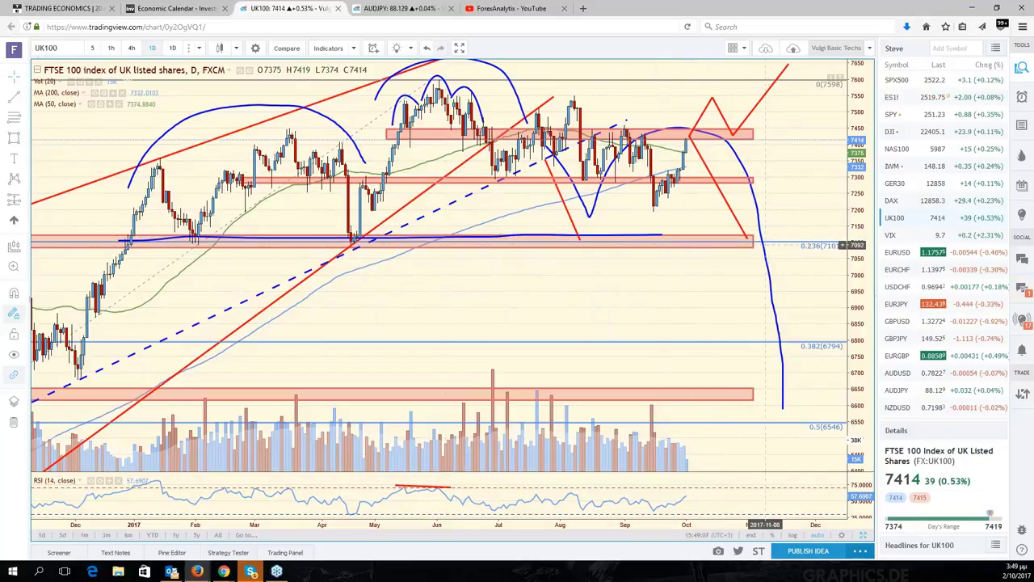
- Pan and zoom the FTSE 100 chart to review the red zone near 6625
{"action": "scroll", "coordinate": [743, 250], "scroll_direction": "down", "scroll_amount": 3}
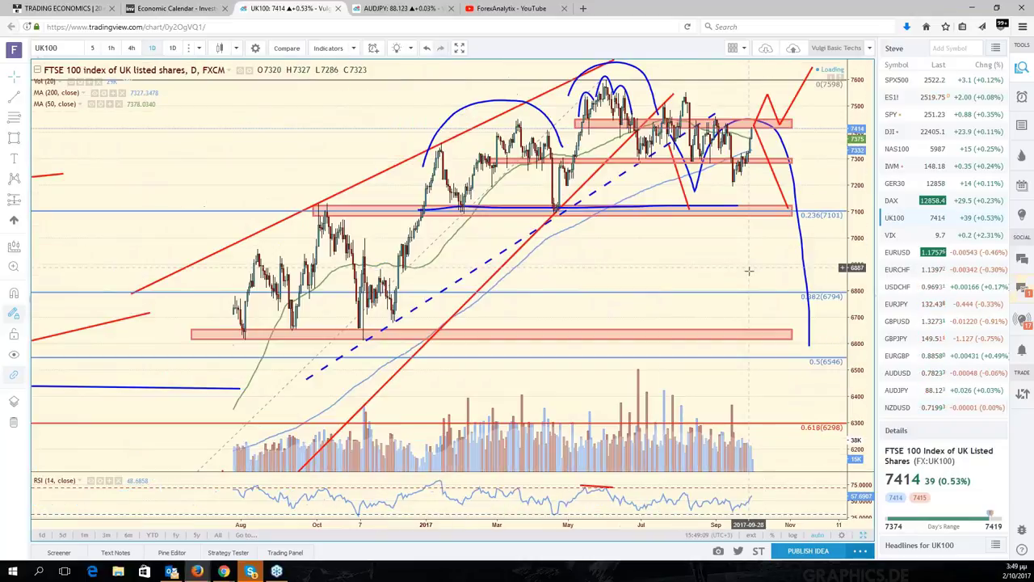
{"action": "scroll", "coordinate": [748, 271], "scroll_direction": "down", "scroll_amount": 3}
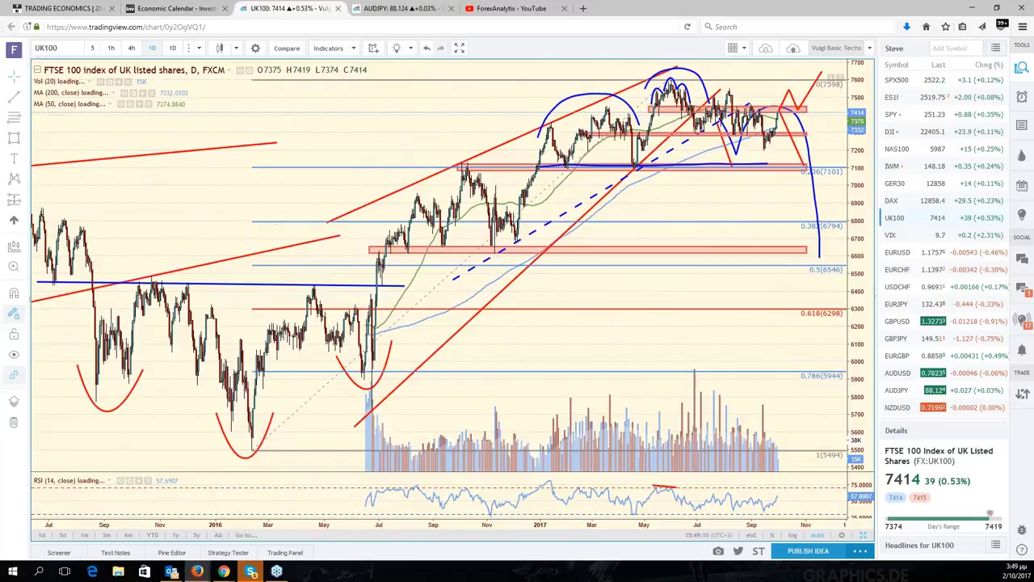
{"action": "left_click_drag", "start_coordinate": [755, 212], "coordinate": [709, 212]}
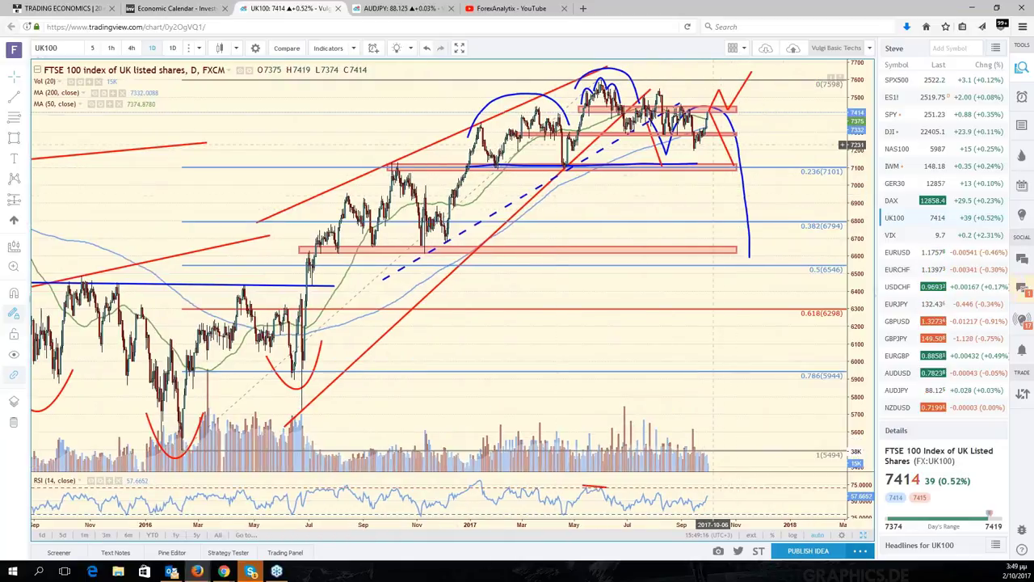
{"action": "left_click", "coordinate": [731, 251]}
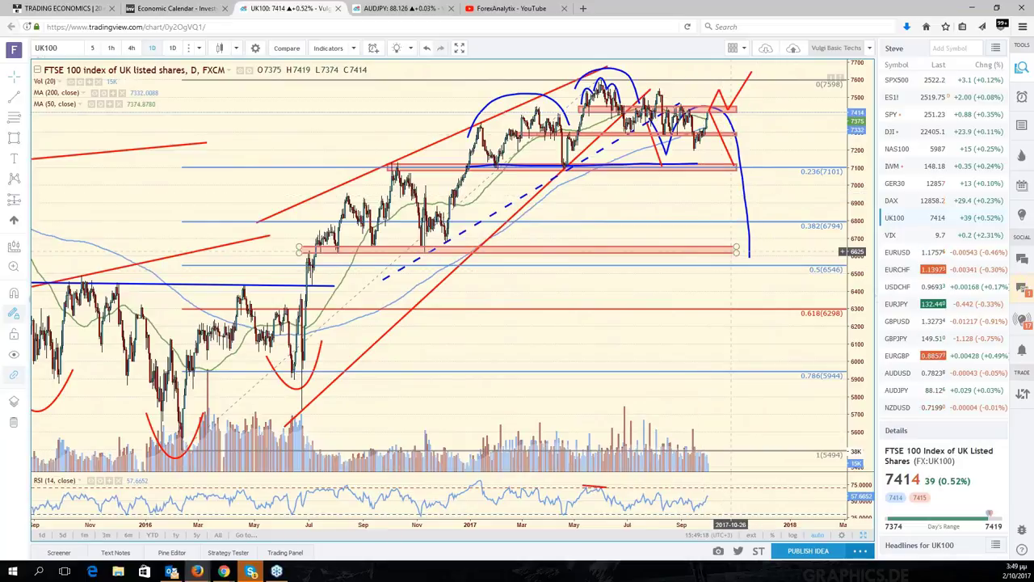
{"action": "scroll", "coordinate": [715, 202], "scroll_direction": "up", "scroll_amount": 3}
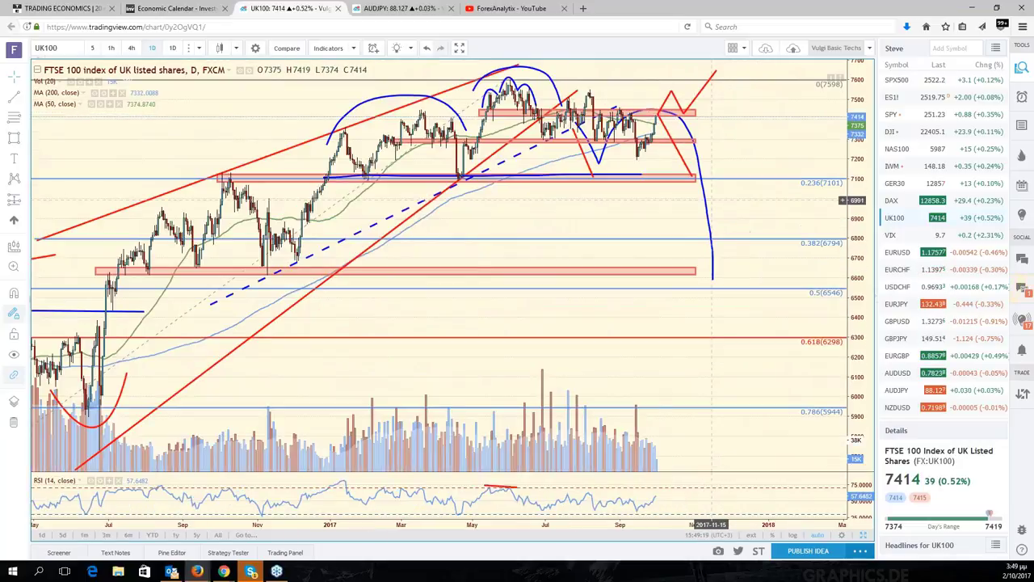
{"action": "scroll", "coordinate": [711, 199], "scroll_direction": "up", "scroll_amount": 3}
{"action": "scroll", "coordinate": [708, 206], "scroll_direction": "up", "scroll_amount": 2}
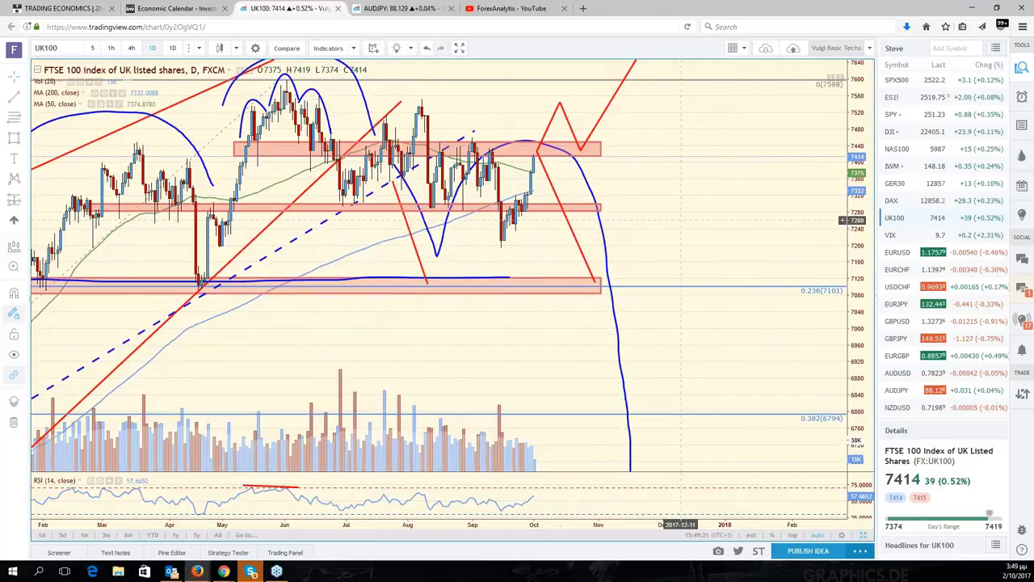
{"action": "scroll", "coordinate": [844, 220], "scroll_direction": "down", "scroll_amount": 3}
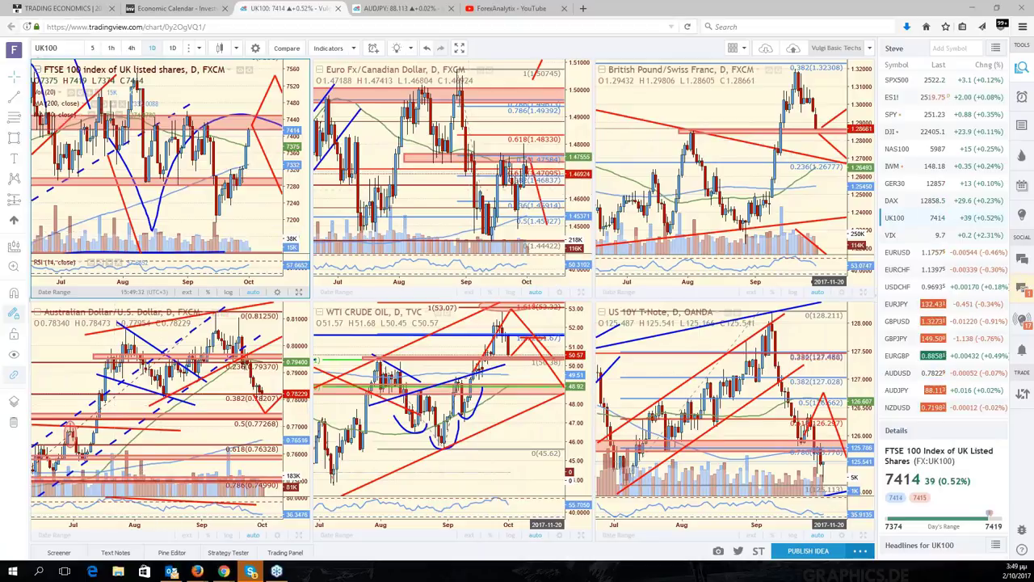
- Load the copied Trade Weighted U.S. Dollar Index image link in a new Firefox tab
{"action": "left_click", "coordinate": [582, 10]}
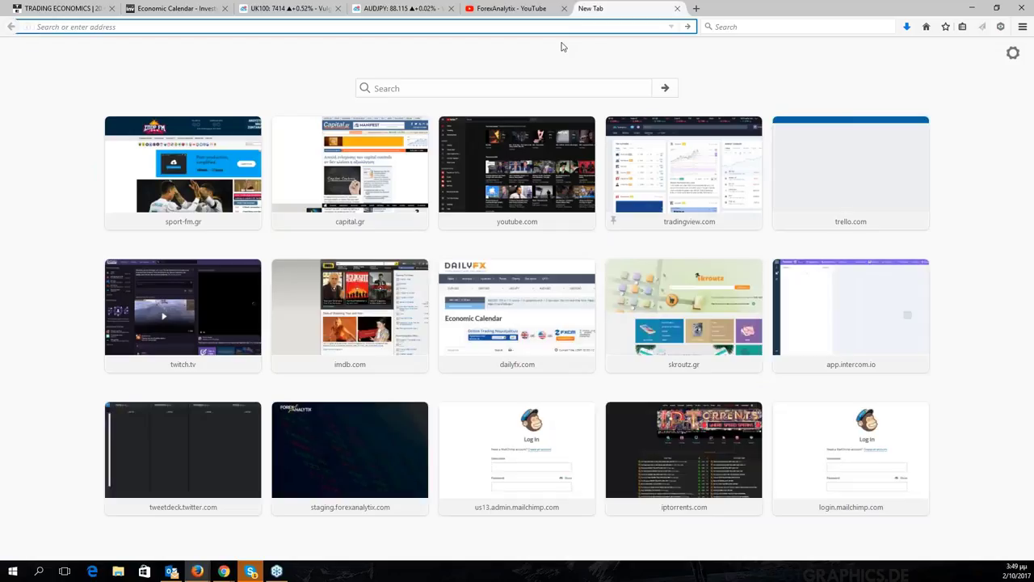
{"action": "type", "text": "https://pbs.twimg.com/media/DLHdB1sUQAA1REh.jpg"}
{"action": "key", "text": "Return"}
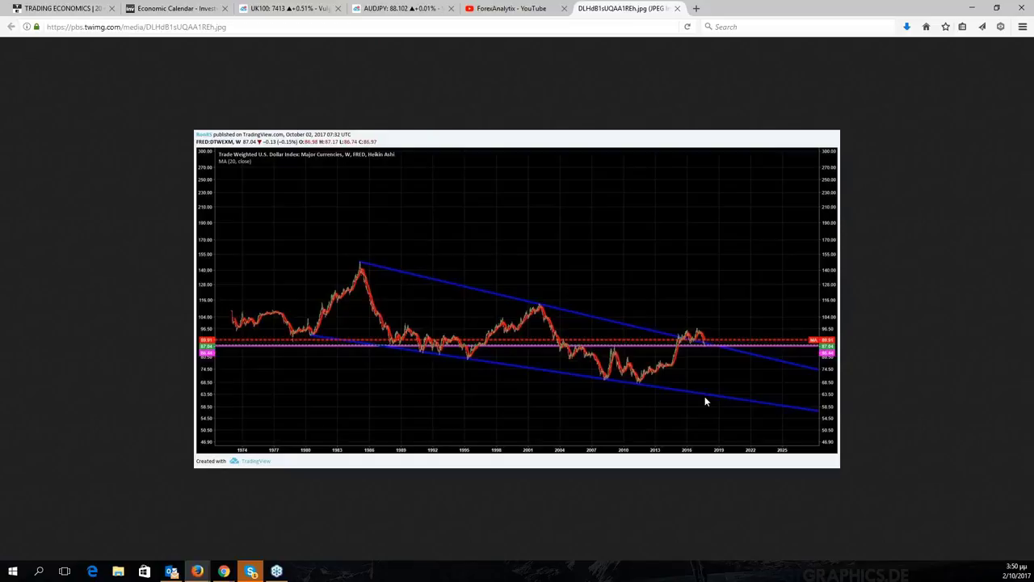
- Close the image tab and load SPX500 in place of the FTSE 100 chart
{"action": "left_click", "coordinate": [677, 9]}
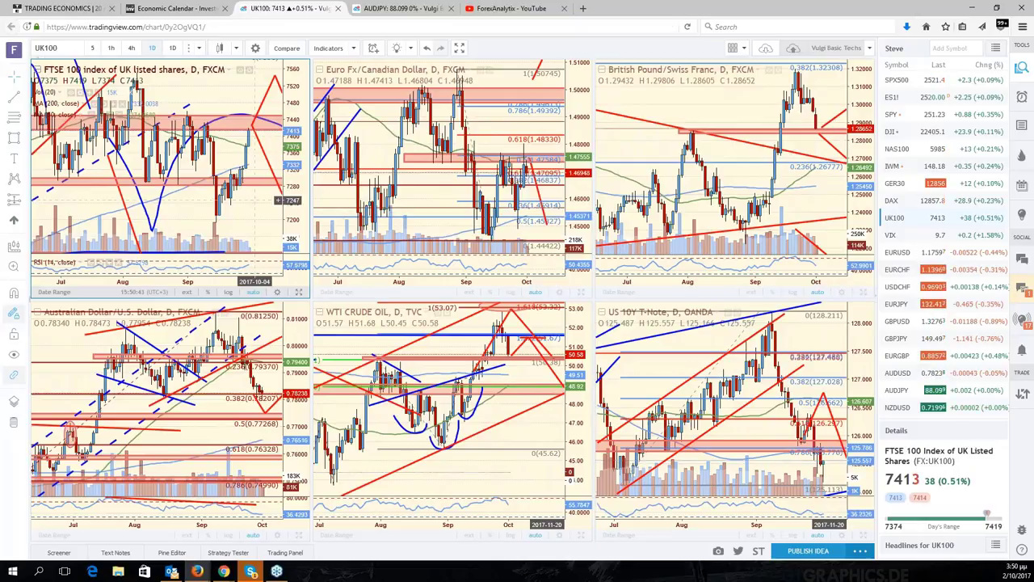
{"action": "left_click_drag", "start_coordinate": [254, 199], "coordinate": [264, 204]}
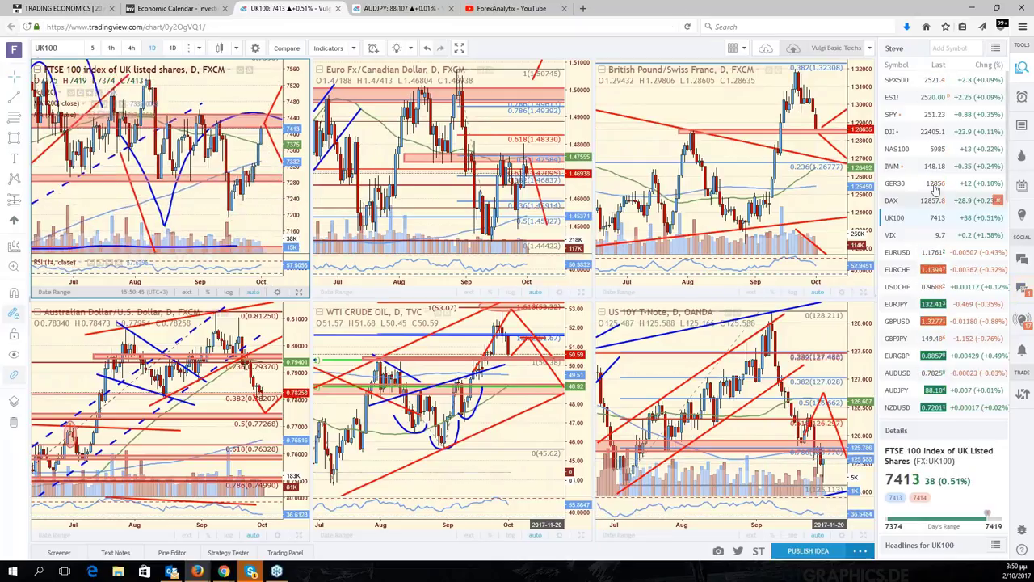
{"action": "left_click", "coordinate": [918, 78]}
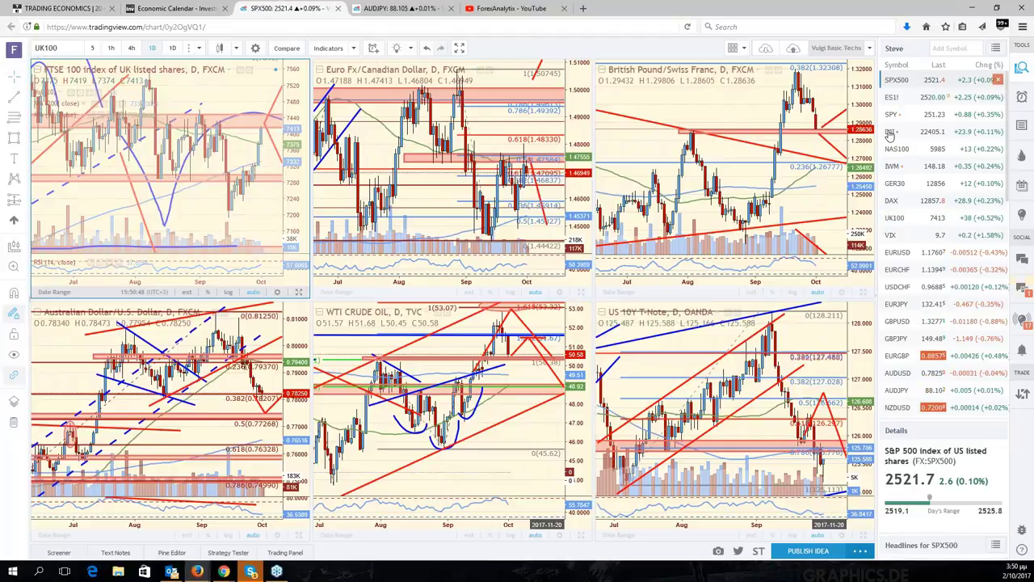
- Replace EUR/CAD with EURUSD and GBP/CHF with GBPUSD in the top row
{"action": "left_click", "coordinate": [543, 125]}
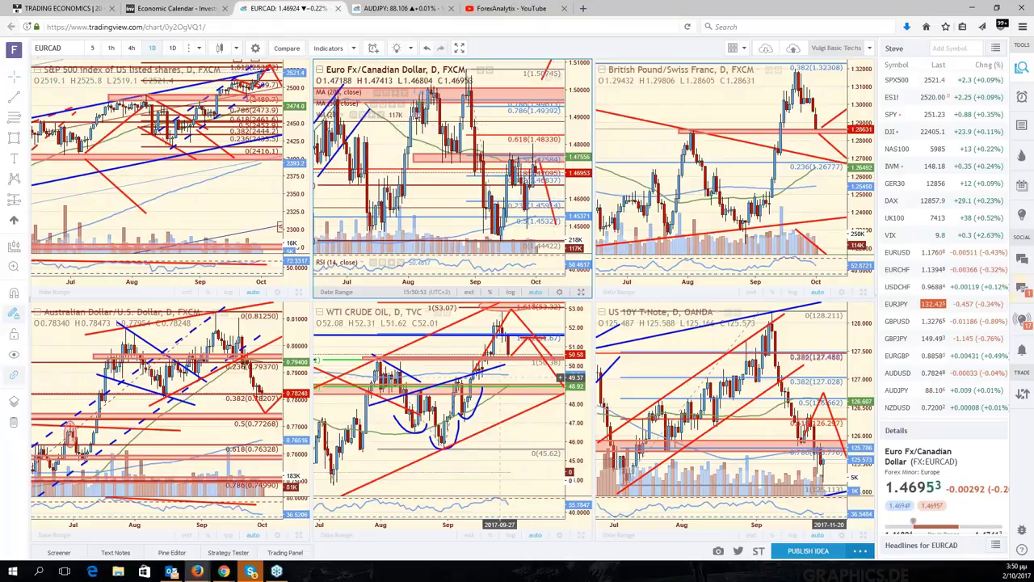
{"action": "left_click", "coordinate": [559, 377]}
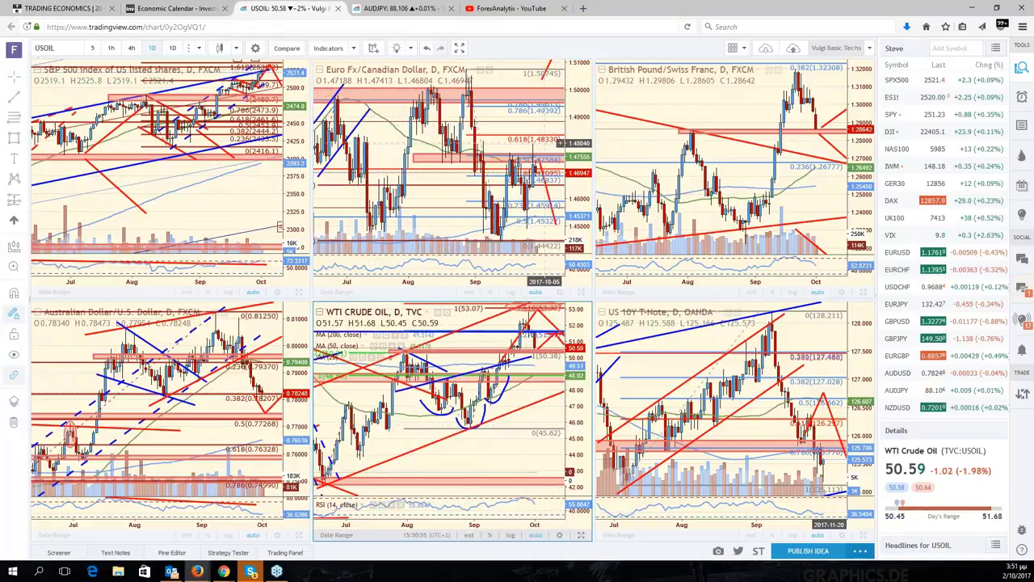
{"action": "left_click", "coordinate": [543, 172]}
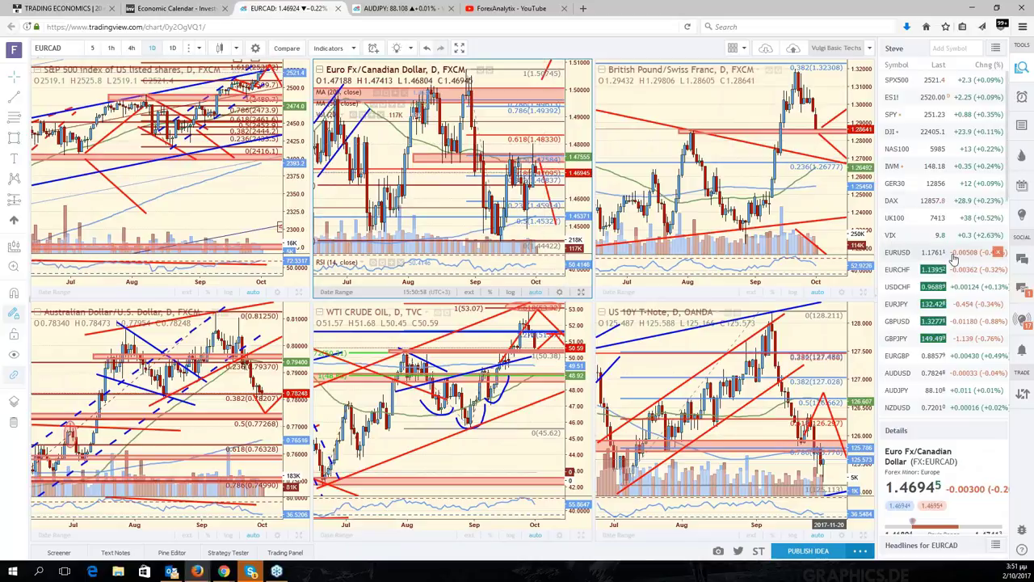
{"action": "scroll", "coordinate": [904, 276], "scroll_direction": "down", "scroll_amount": 1}
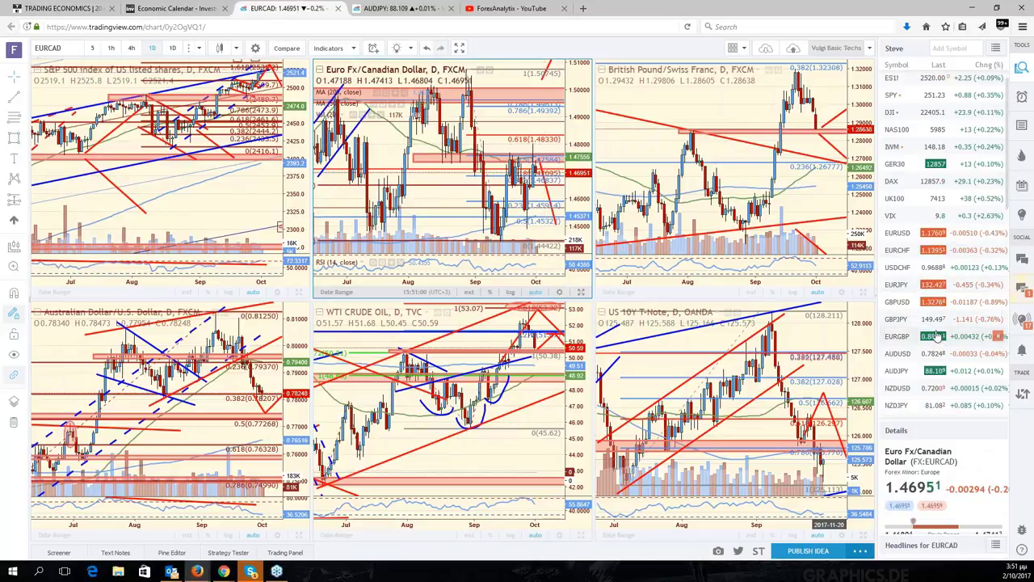
{"action": "scroll", "coordinate": [935, 336], "scroll_direction": "down", "scroll_amount": 1}
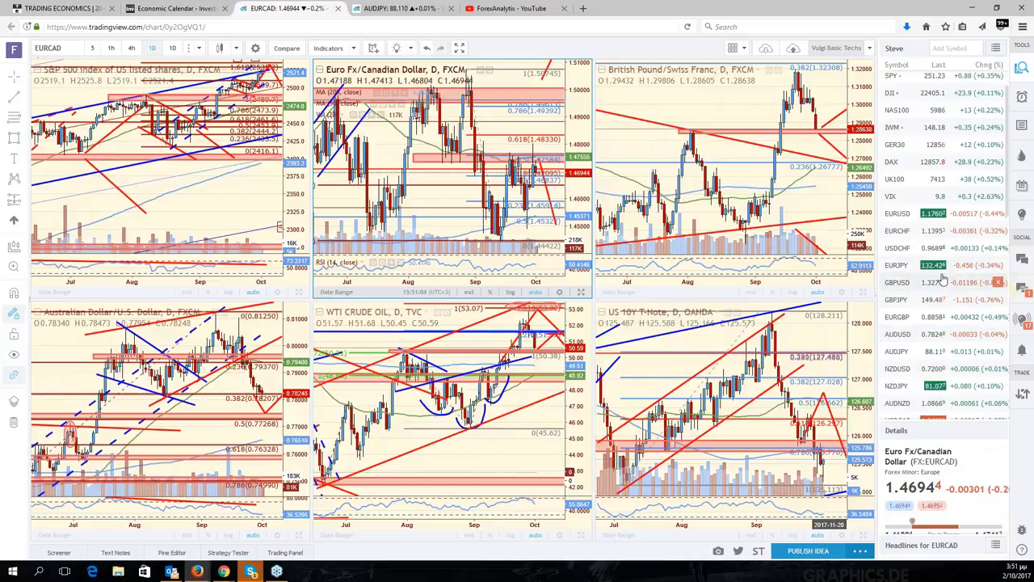
{"action": "left_click", "coordinate": [918, 216]}
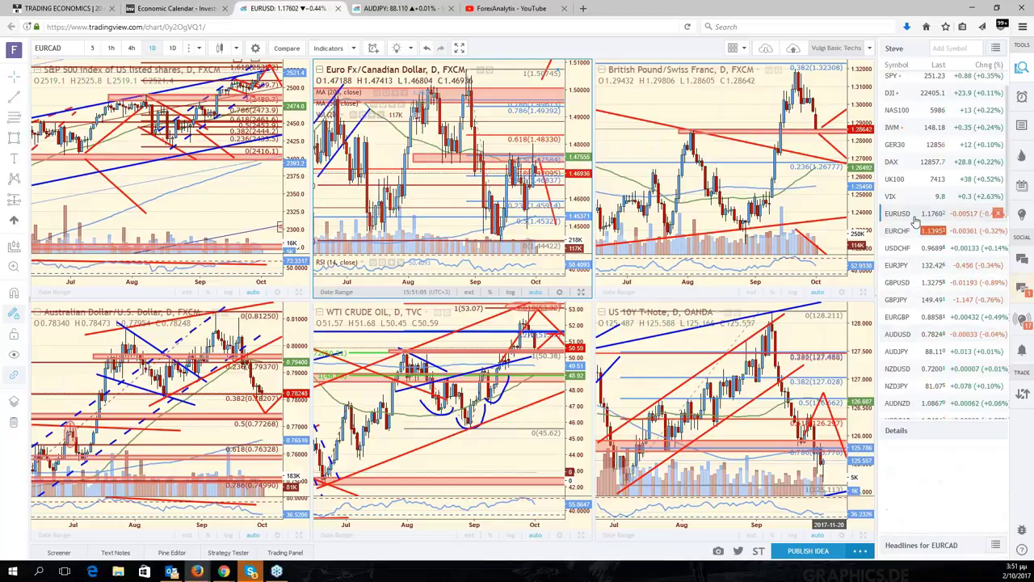
{"action": "left_click", "coordinate": [864, 218]}
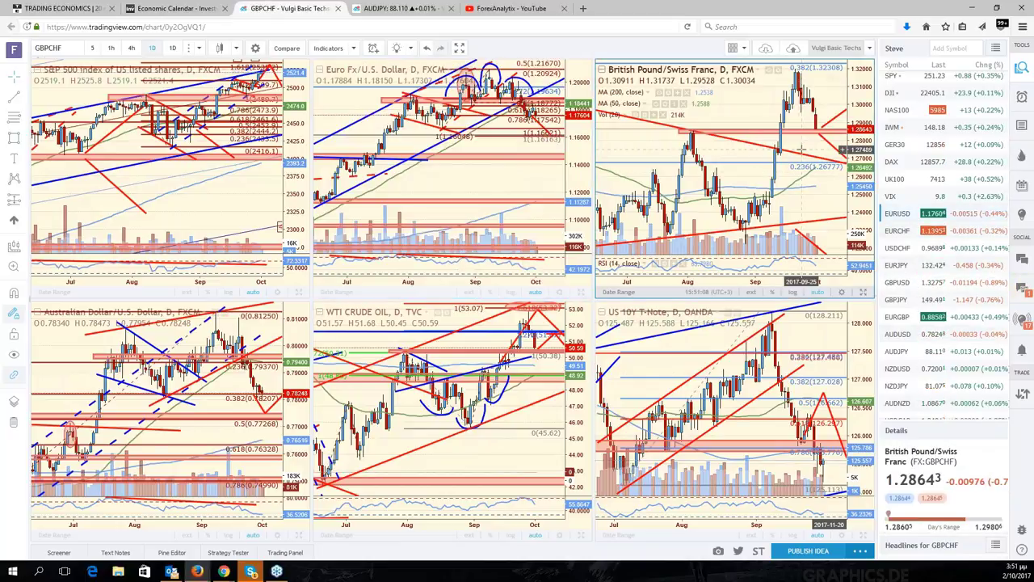
{"action": "left_click", "coordinate": [914, 286]}
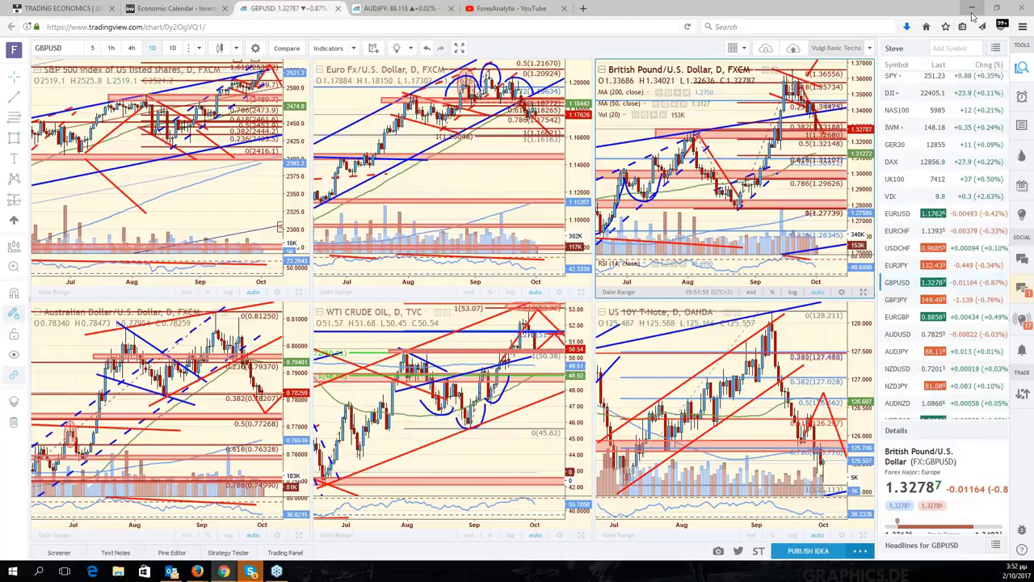
- Bring early October into view on USDJPY and re-angle the lower blue dashed trendline
{"action": "left_click", "coordinate": [972, 10]}
{"action": "key", "text": "alt+Tab"}
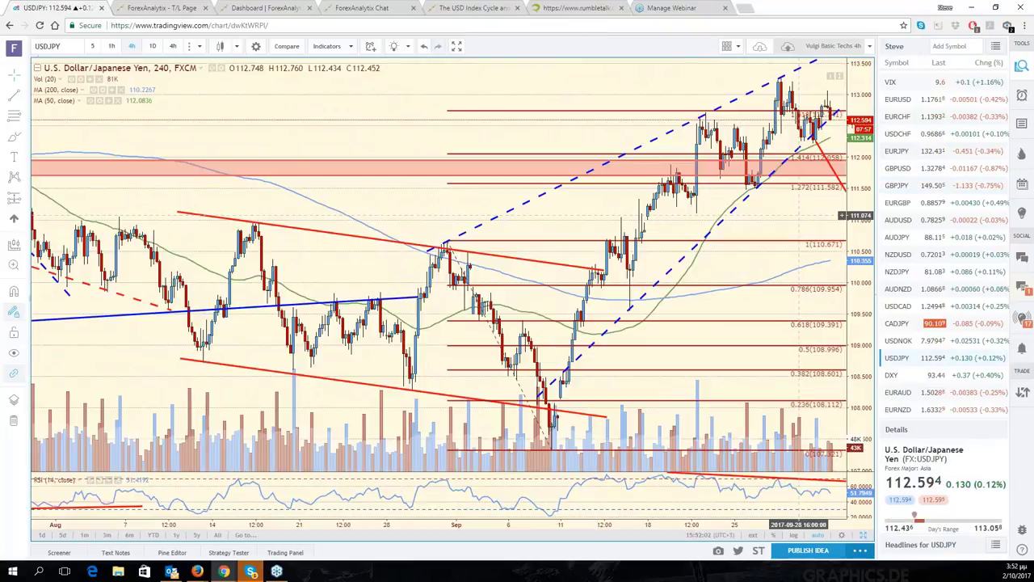
{"action": "left_click_drag", "start_coordinate": [798, 214], "coordinate": [650, 142]}
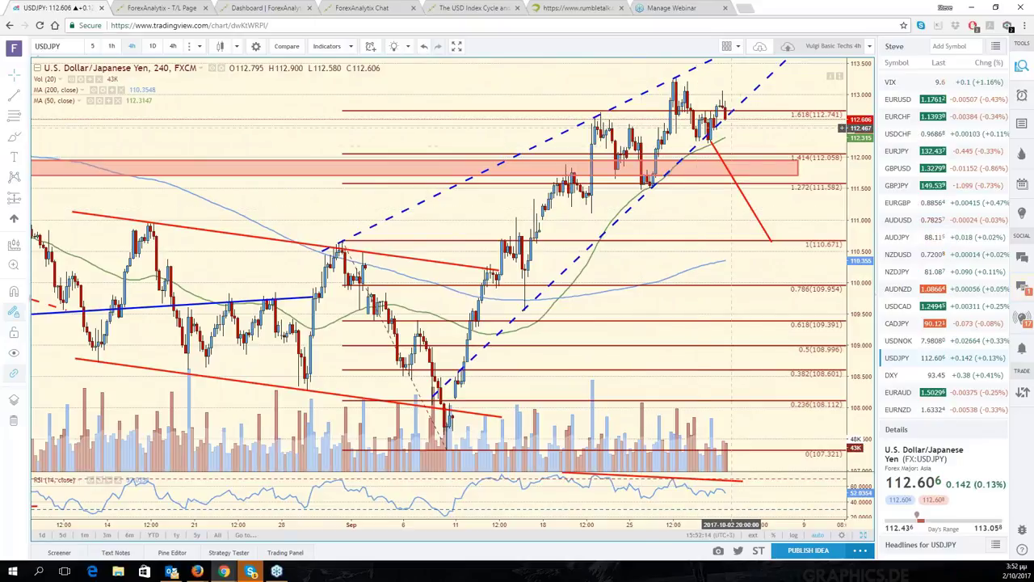
{"action": "left_click_drag", "start_coordinate": [435, 397], "coordinate": [443, 458]}
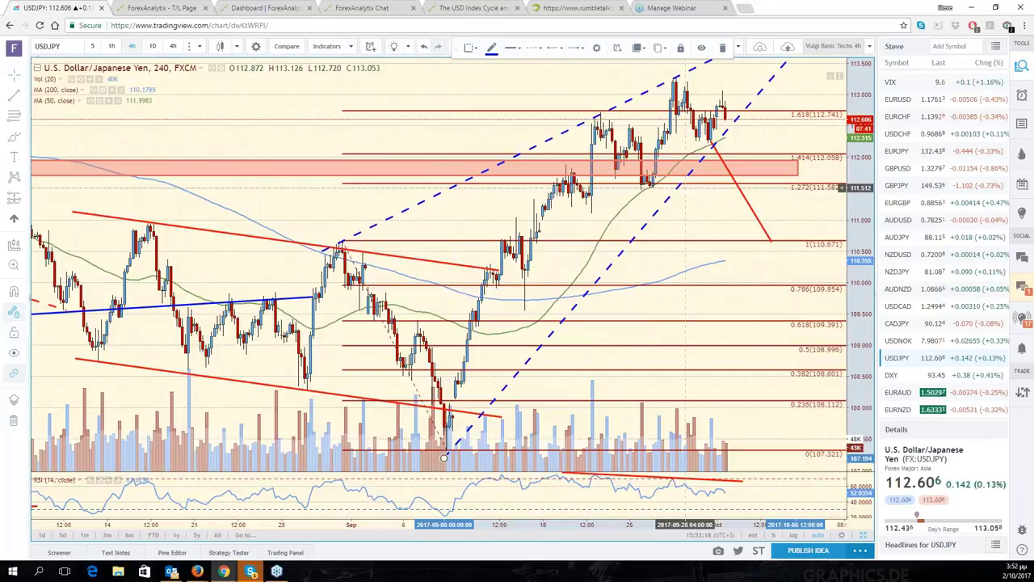
{"action": "left_click_drag", "start_coordinate": [783, 62], "coordinate": [742, 70]}
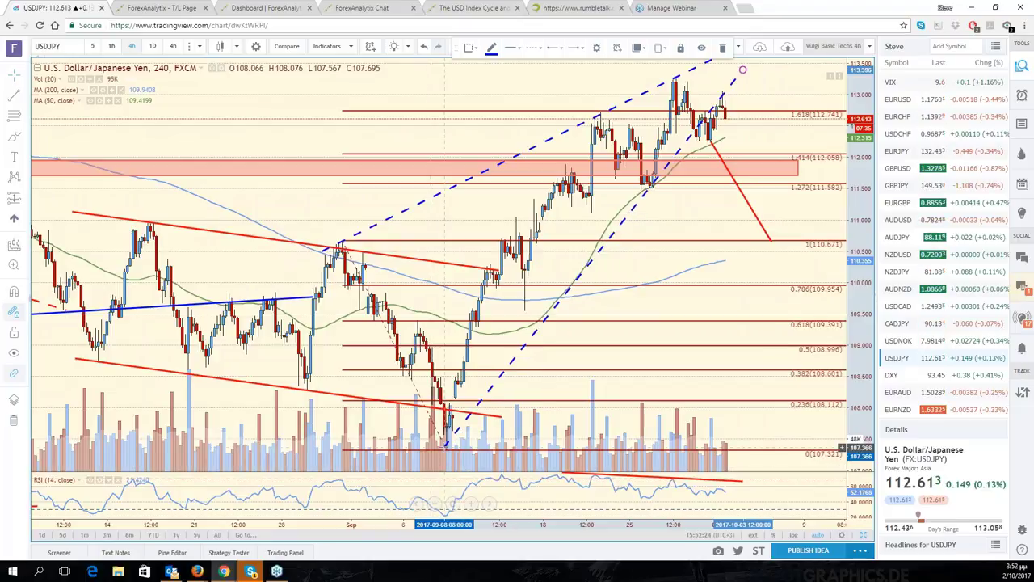
{"action": "left_click_drag", "start_coordinate": [445, 448], "coordinate": [443, 452]}
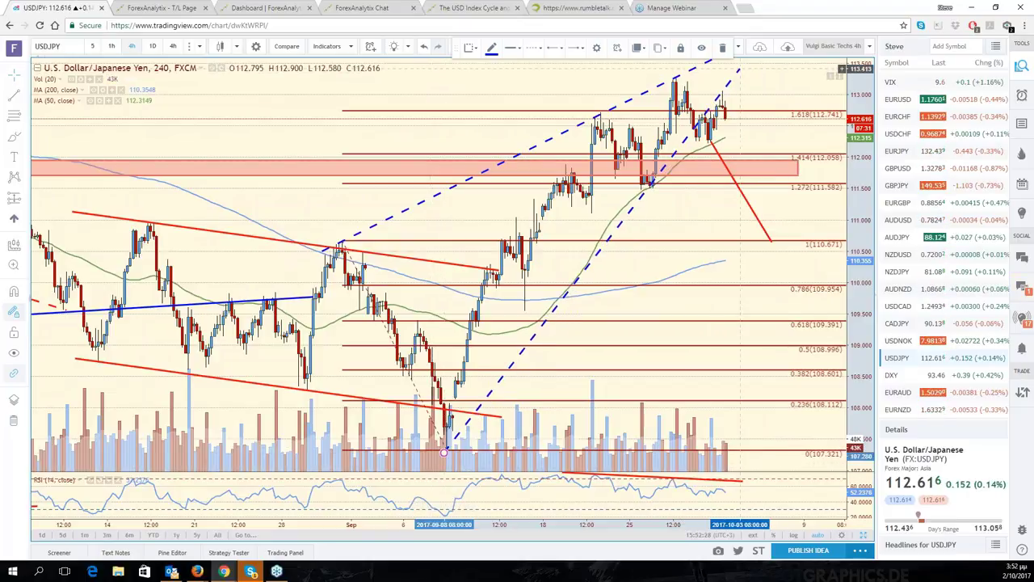
{"action": "left_click_drag", "start_coordinate": [738, 70], "coordinate": [745, 70]}
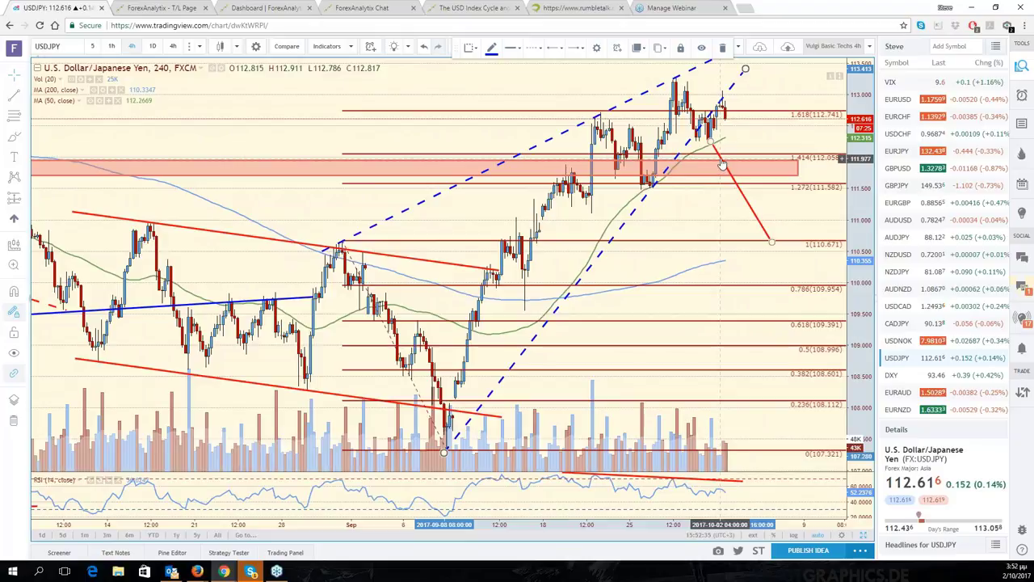
- Shift the red projection line up and right, with its target near 110.7
{"action": "left_click_drag", "start_coordinate": [721, 164], "coordinate": [736, 147]}
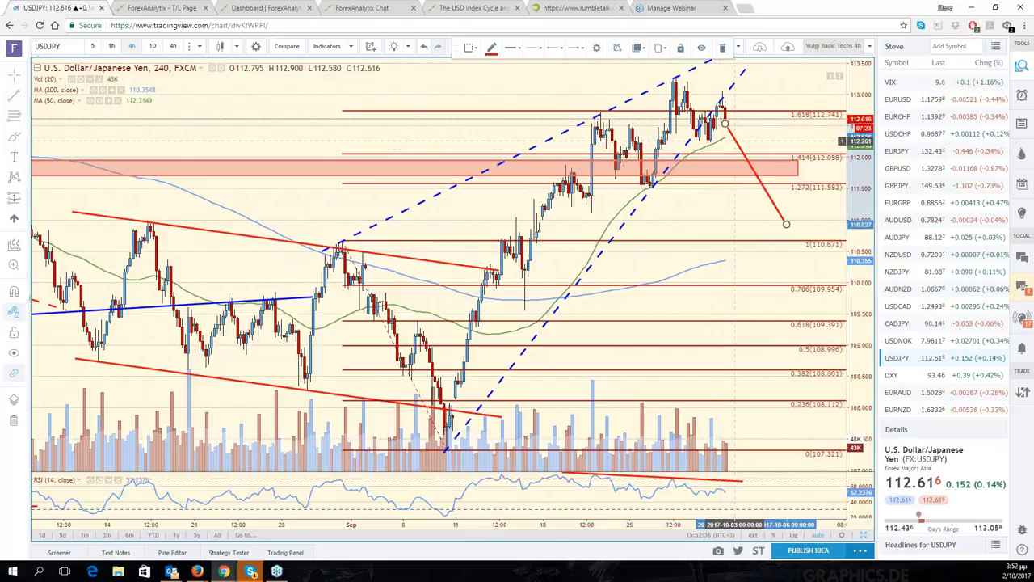
{"action": "left_click_drag", "start_coordinate": [786, 224], "coordinate": [792, 248]}
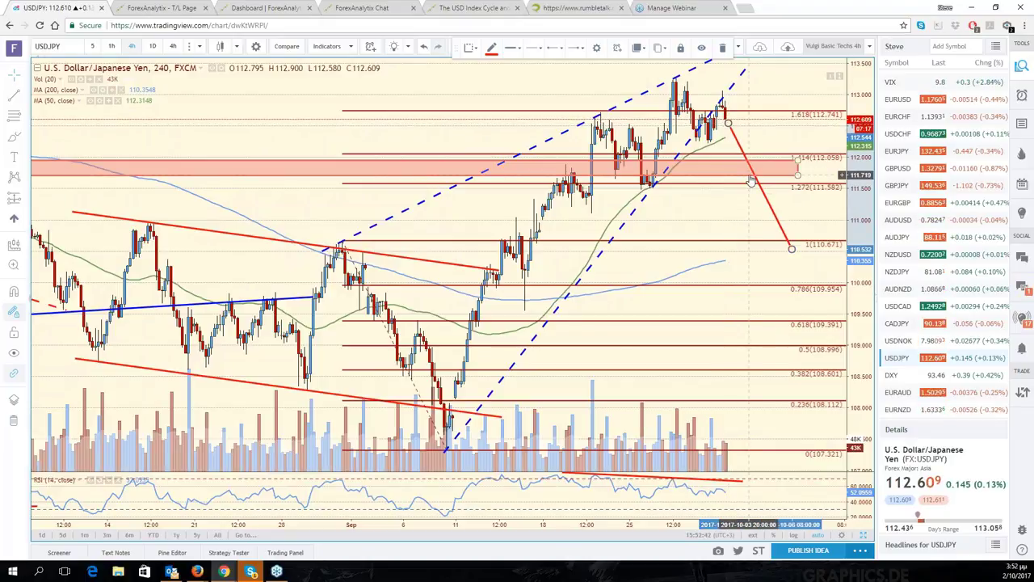
{"action": "scroll", "coordinate": [751, 181], "scroll_direction": "down", "scroll_amount": 2}
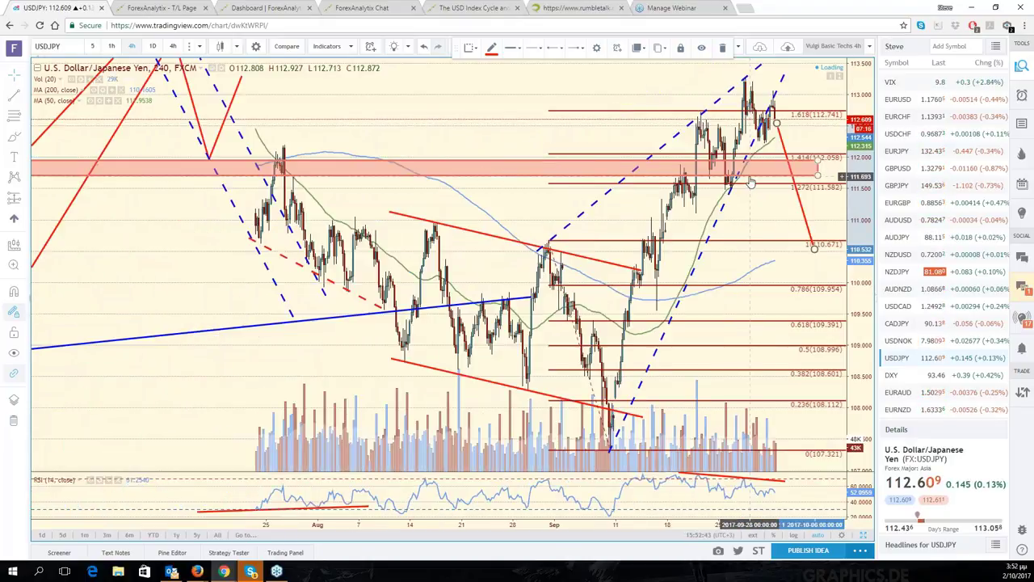
{"action": "scroll", "coordinate": [751, 181], "scroll_direction": "down", "scroll_amount": 2}
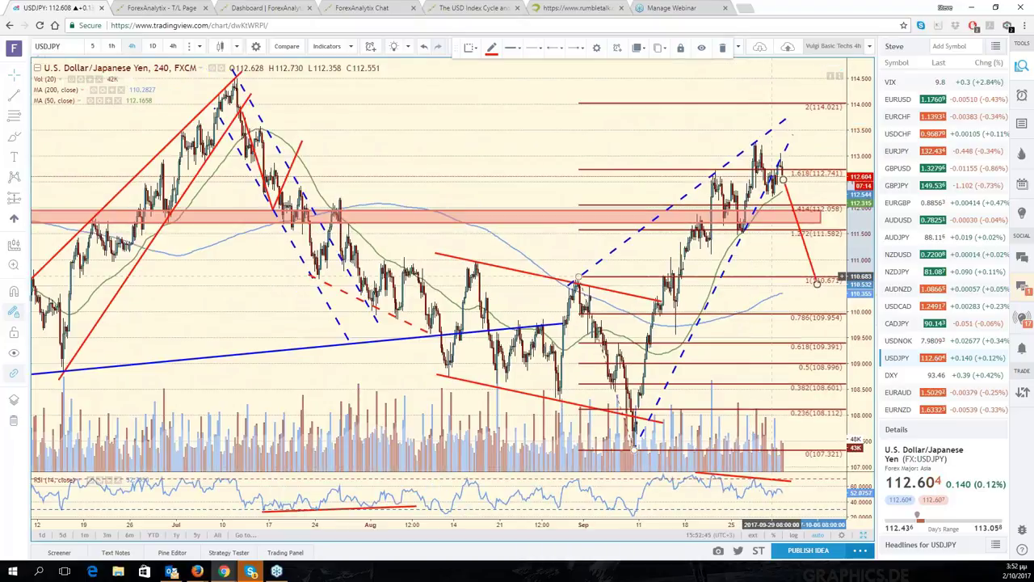
{"action": "left_click_drag", "start_coordinate": [818, 285], "coordinate": [814, 276]}
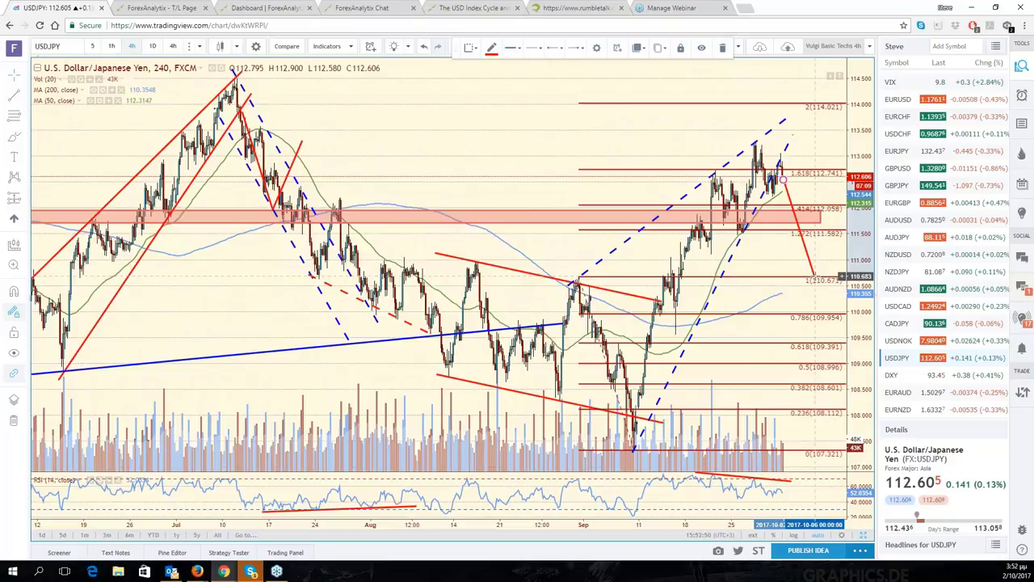
{"action": "left_click", "coordinate": [795, 266]}
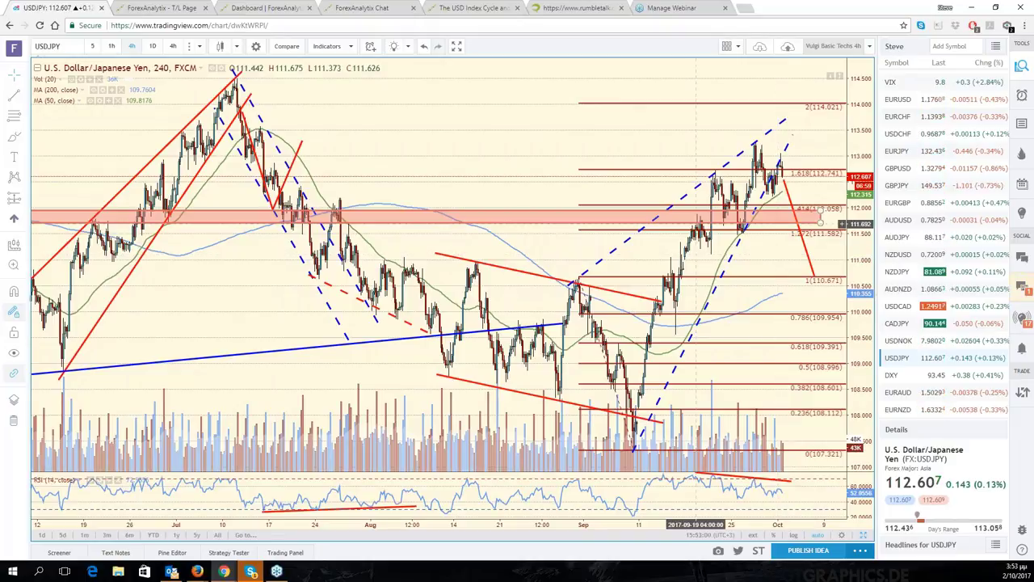
- Pan to earlier August bars, restore the six-chart layout and maximize the silver chart
{"action": "scroll", "coordinate": [751, 297], "scroll_direction": "up", "scroll_amount": 3}
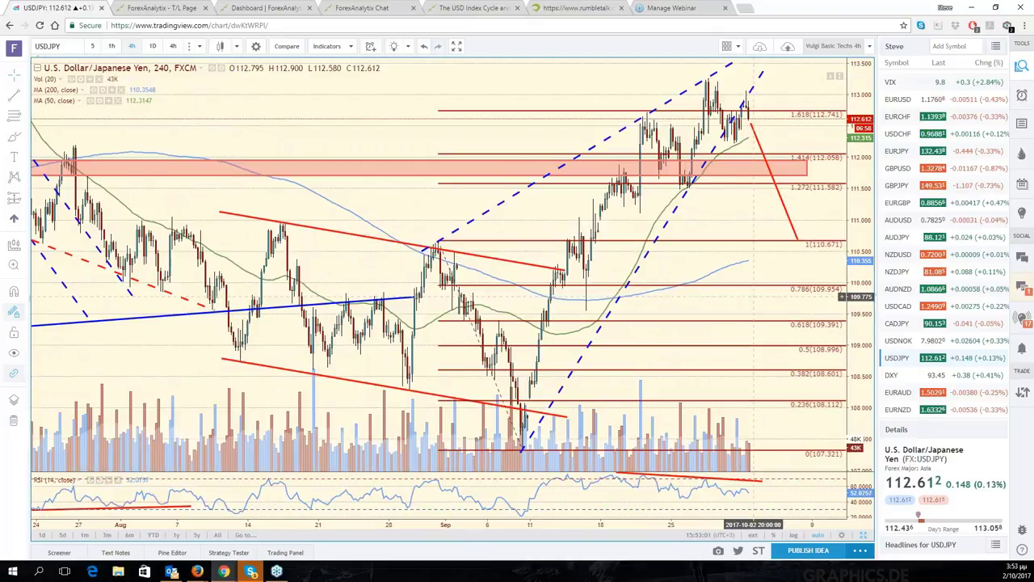
{"action": "scroll", "coordinate": [754, 296], "scroll_direction": "up", "scroll_amount": 2}
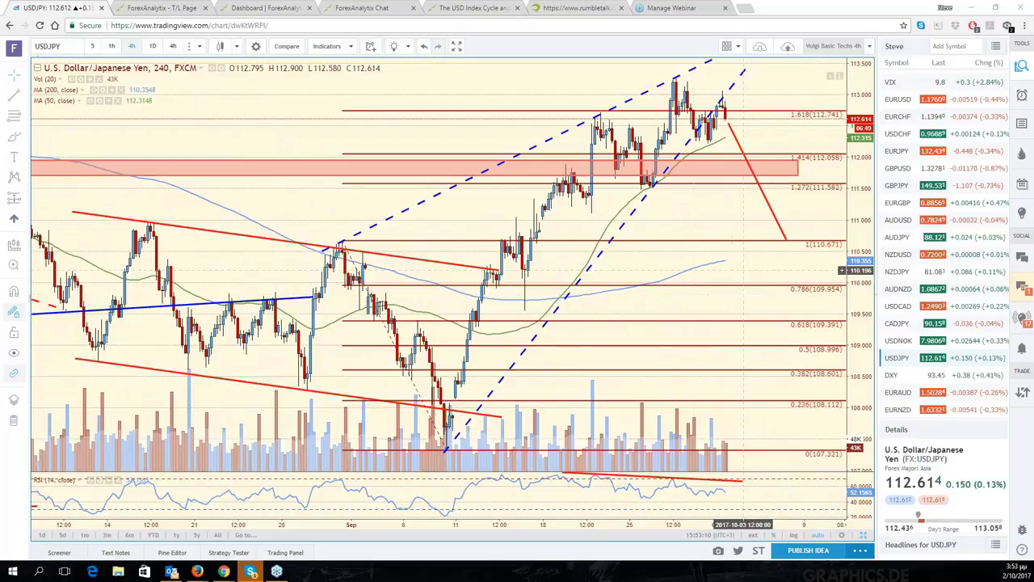
{"action": "left_click_drag", "start_coordinate": [743, 270], "coordinate": [832, 279]}
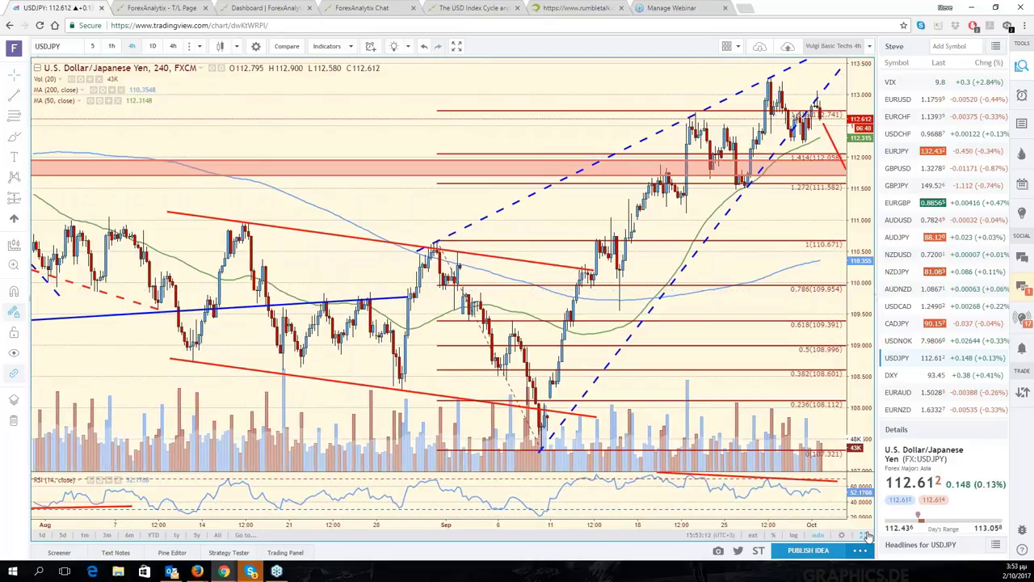
{"action": "left_click", "coordinate": [864, 536]}
{"action": "left_click", "coordinate": [581, 535]}
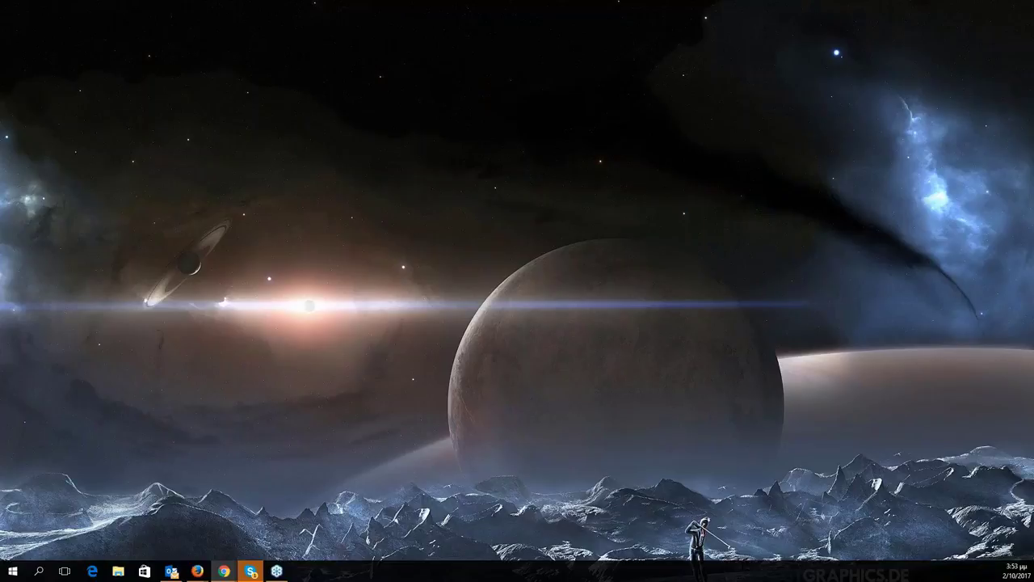
- Enlarge the WTI crude oil pane and load the XAUUSD gold chart in it
{"action": "left_click", "coordinate": [223, 571]}
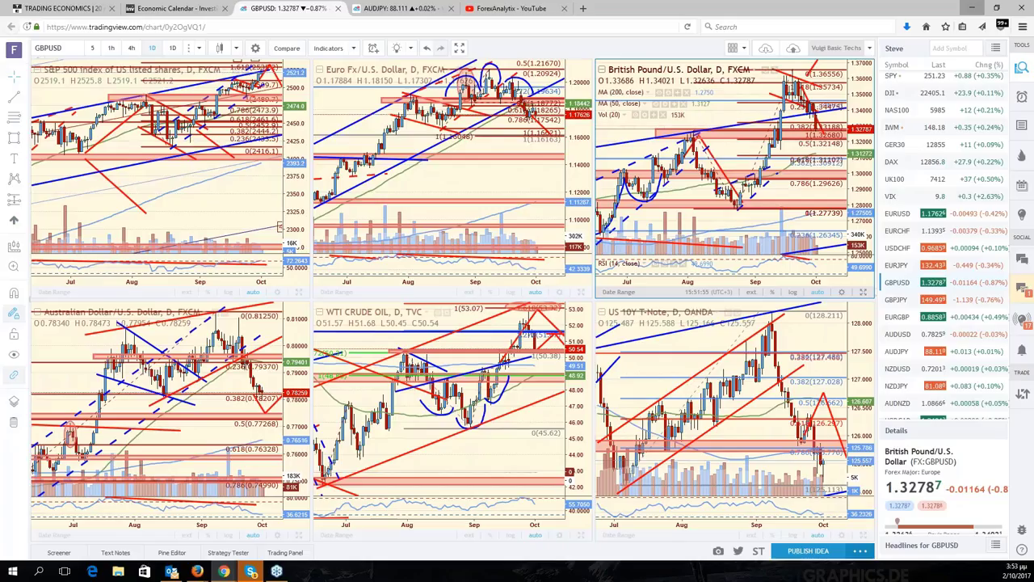
{"action": "left_click", "coordinate": [581, 537]}
{"action": "left_click", "coordinate": [581, 536]}
{"action": "left_click", "coordinate": [61, 48]}
{"action": "type", "text": "XA"}
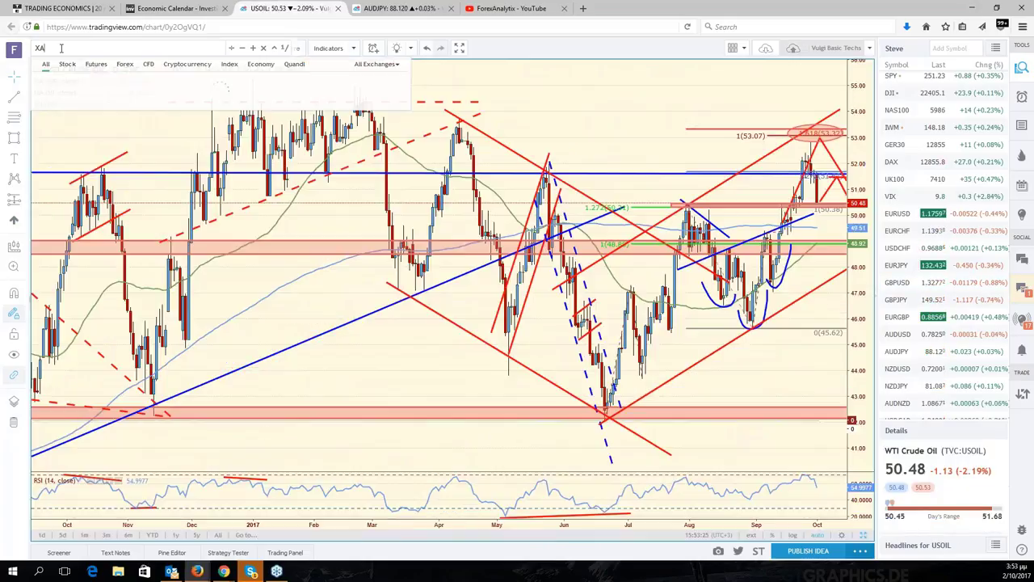
{"action": "type", "text": "UUSD"}
{"action": "key", "text": "Return"}
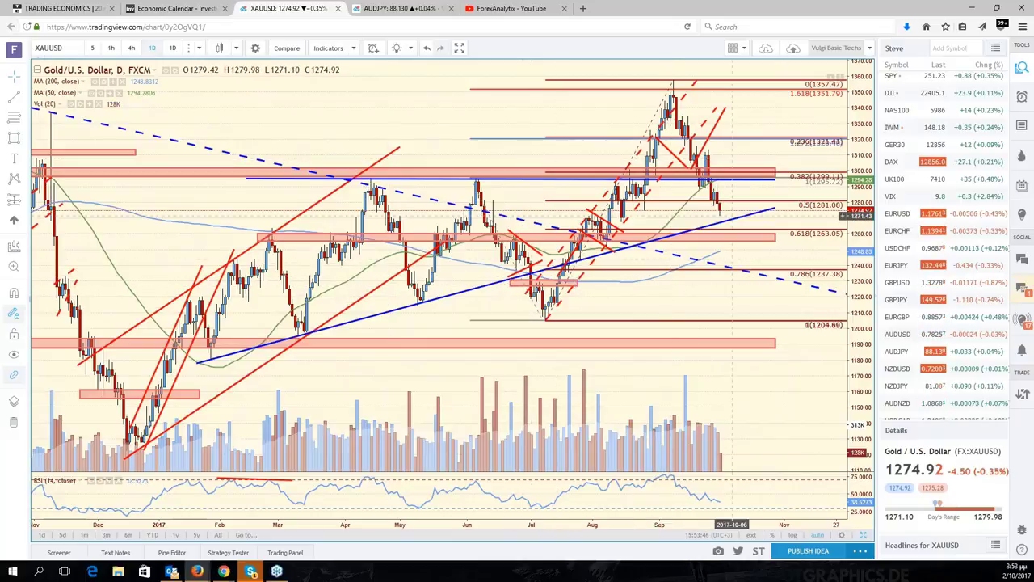
- Draw a red path from the latest gold price up to 1300, then below 0.786
{"action": "left_click", "coordinate": [726, 217]}
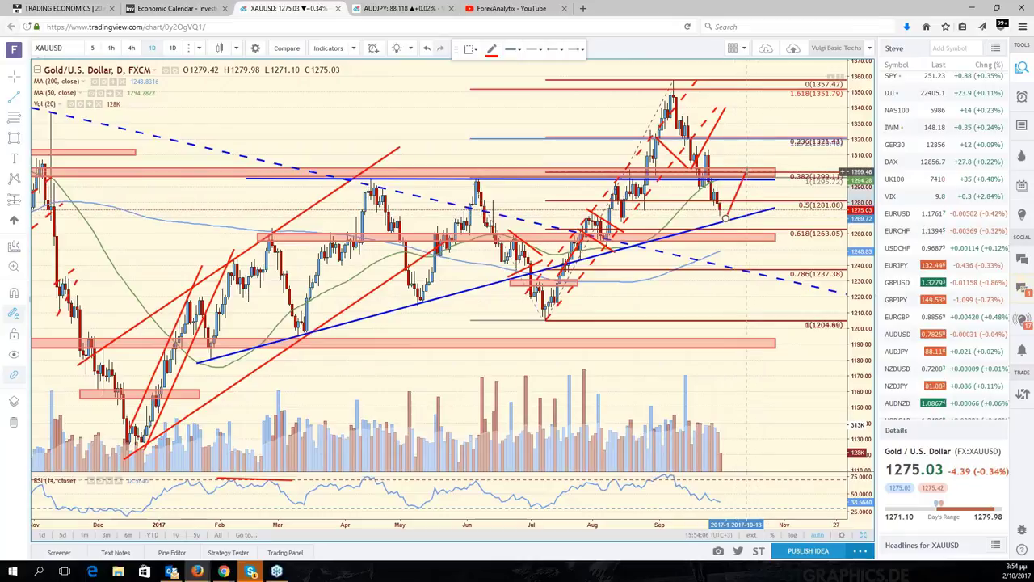
{"action": "left_click", "coordinate": [749, 171]}
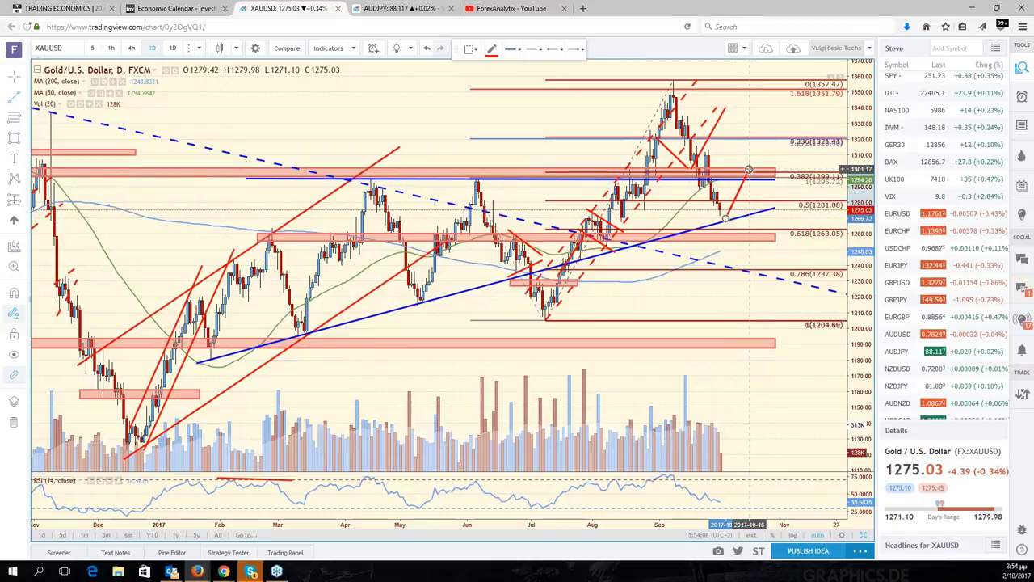
{"action": "left_click", "coordinate": [811, 289]}
{"action": "key", "text": "Escape"}
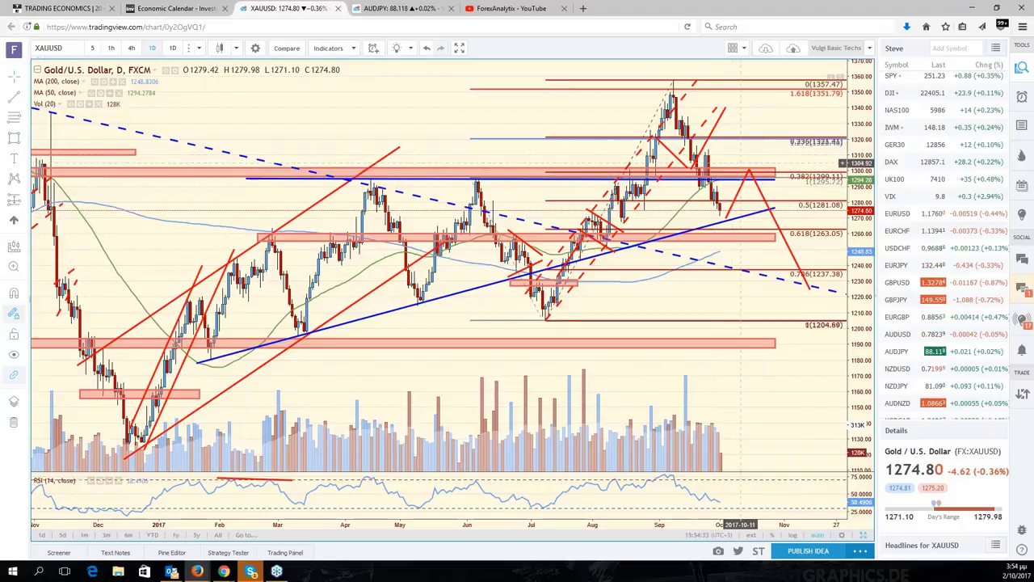
{"action": "left_click_drag", "start_coordinate": [767, 309], "coordinate": [829, 309]}
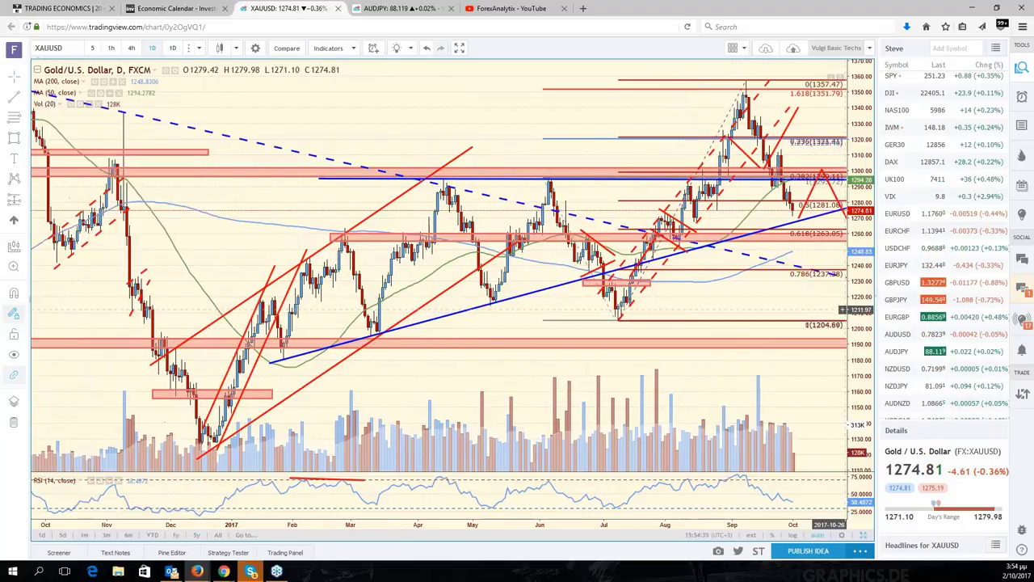
- Load XAGUSD and draw a red path from current price to about 17.2, then to 0.786 (15.812)
{"action": "type", "text": "XAGUSD"}
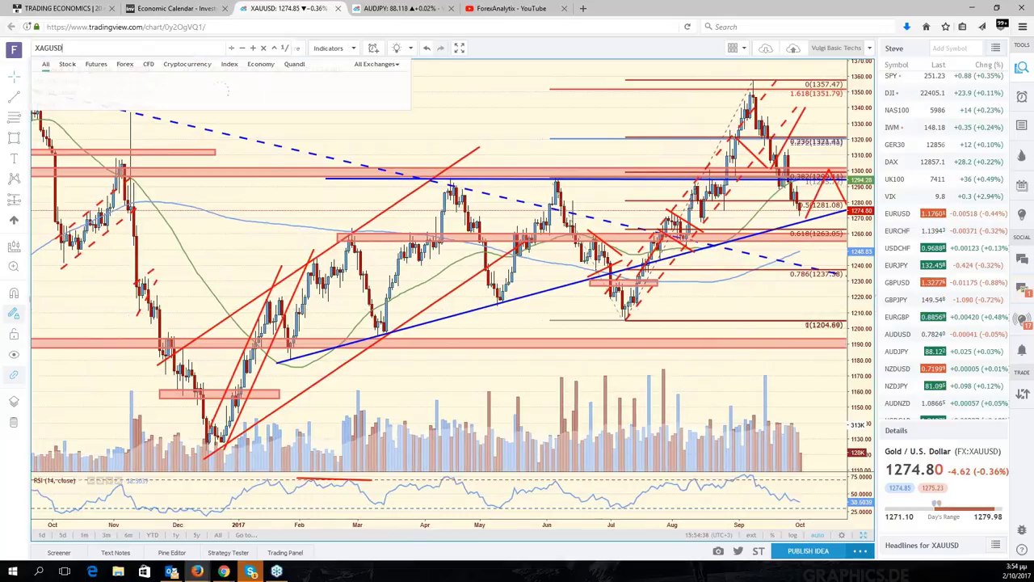
{"action": "key", "text": "Return"}
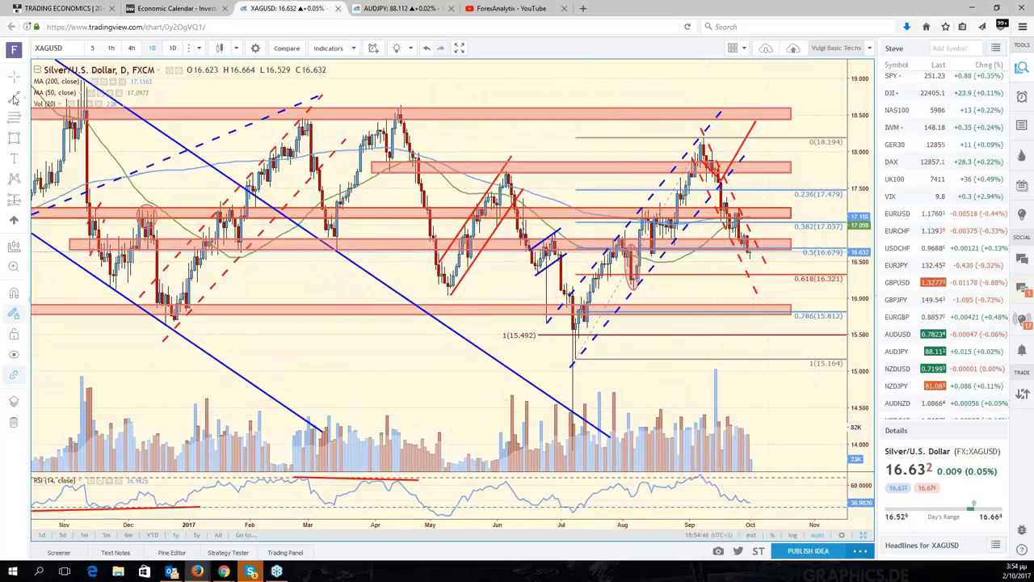
{"action": "left_click", "coordinate": [15, 143]}
{"action": "left_click", "coordinate": [758, 251]}
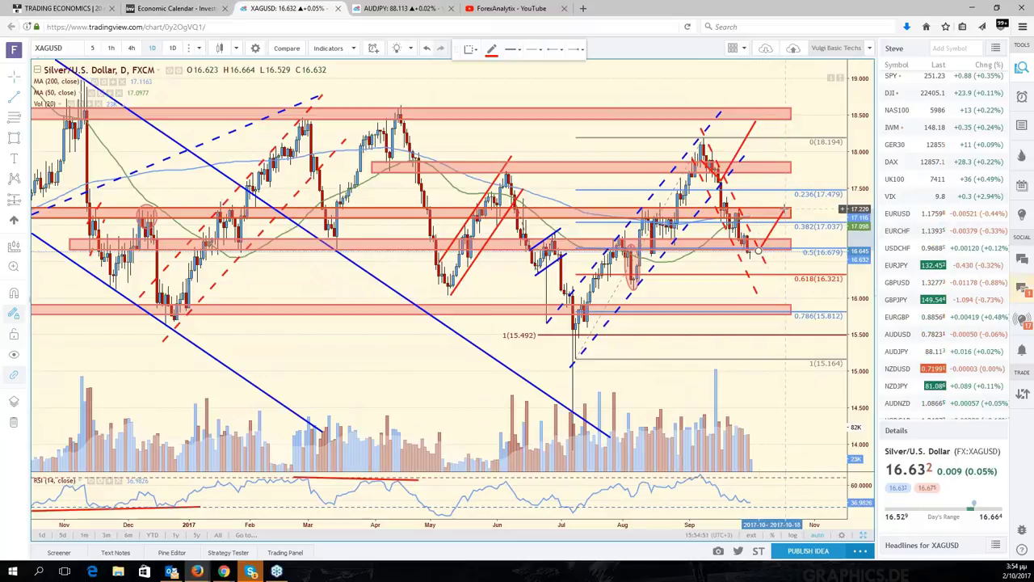
{"action": "left_click", "coordinate": [784, 209]}
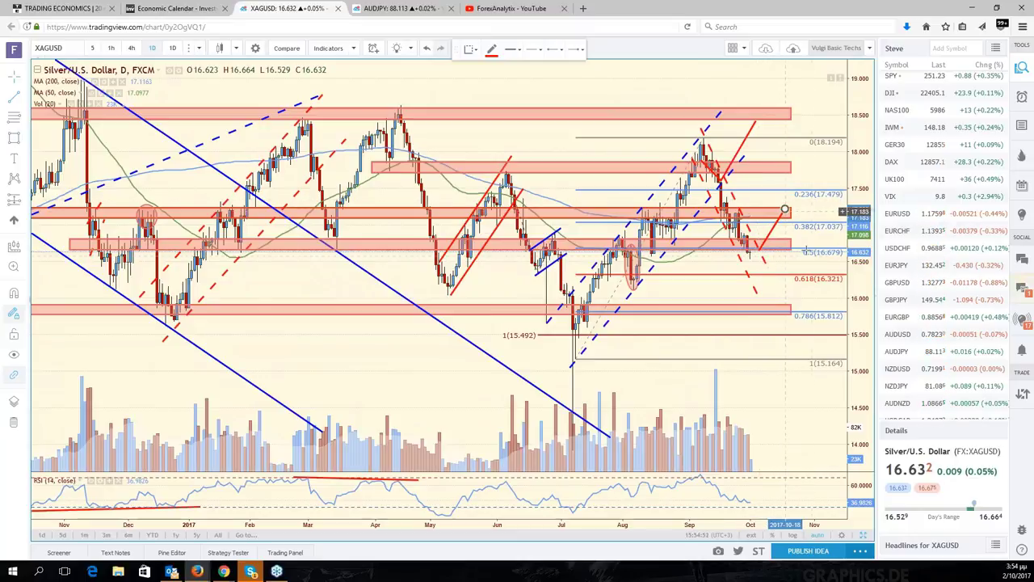
{"action": "double_click", "coordinate": [828, 310]}
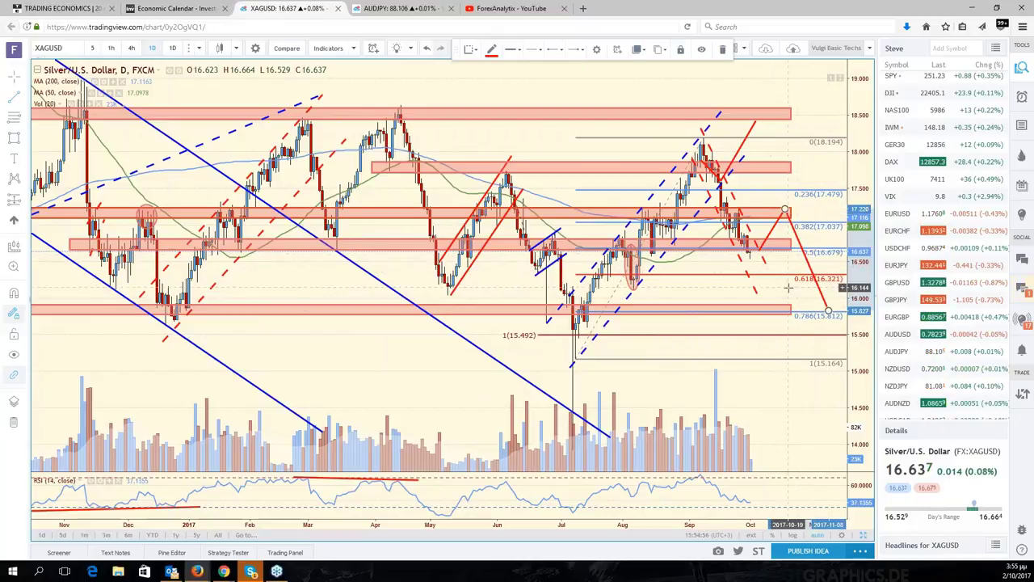
{"action": "left_click_drag", "start_coordinate": [788, 287], "coordinate": [830, 298]}
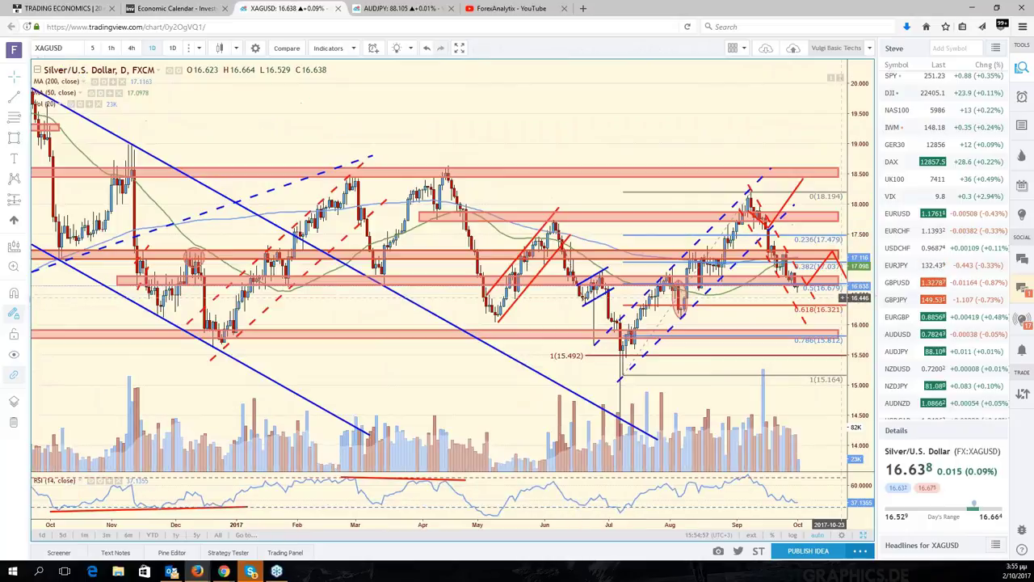
- Load the XPDUSD palladium chart and move the projected drop after the latest bars
{"action": "left_click", "coordinate": [48, 48]}
{"action": "type", "text": "XPDUSD"}
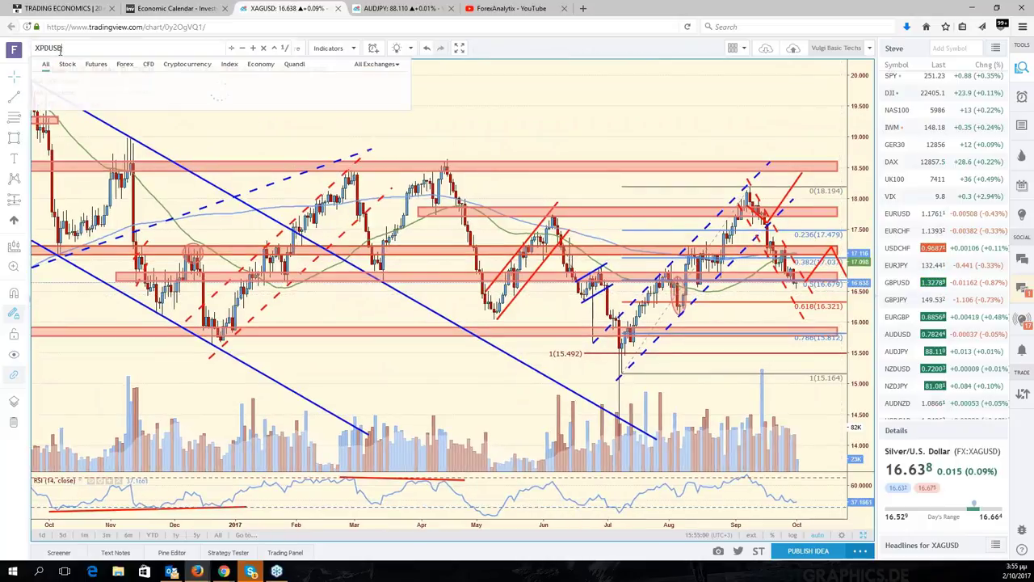
{"action": "key", "text": "Return"}
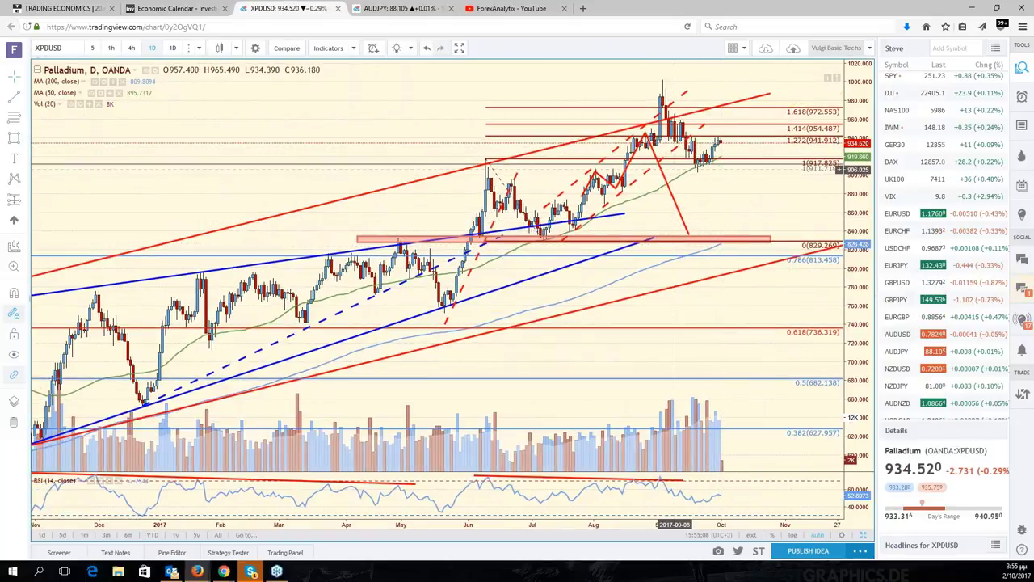
{"action": "left_click_drag", "start_coordinate": [675, 169], "coordinate": [747, 186]}
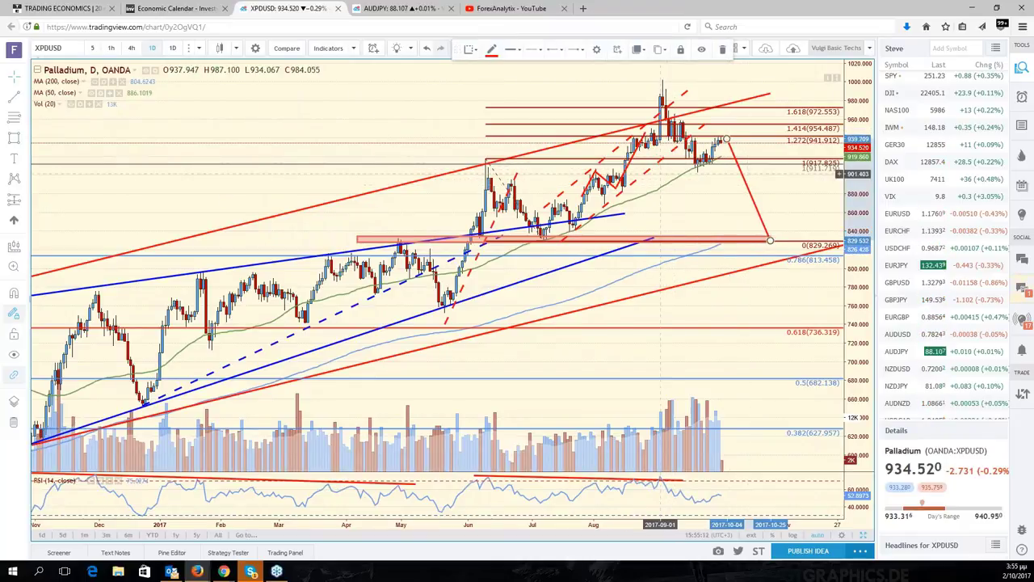
{"action": "left_click", "coordinate": [629, 166]}
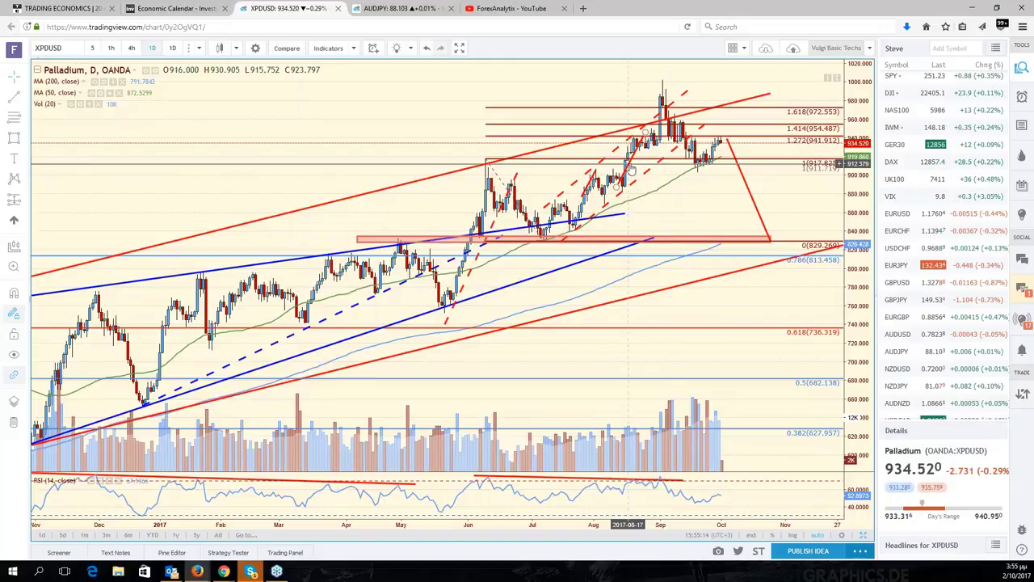
- Draw a red line segment and place it on the July–August rise
{"action": "left_click", "coordinate": [725, 134]}
{"action": "left_click", "coordinate": [752, 78]}
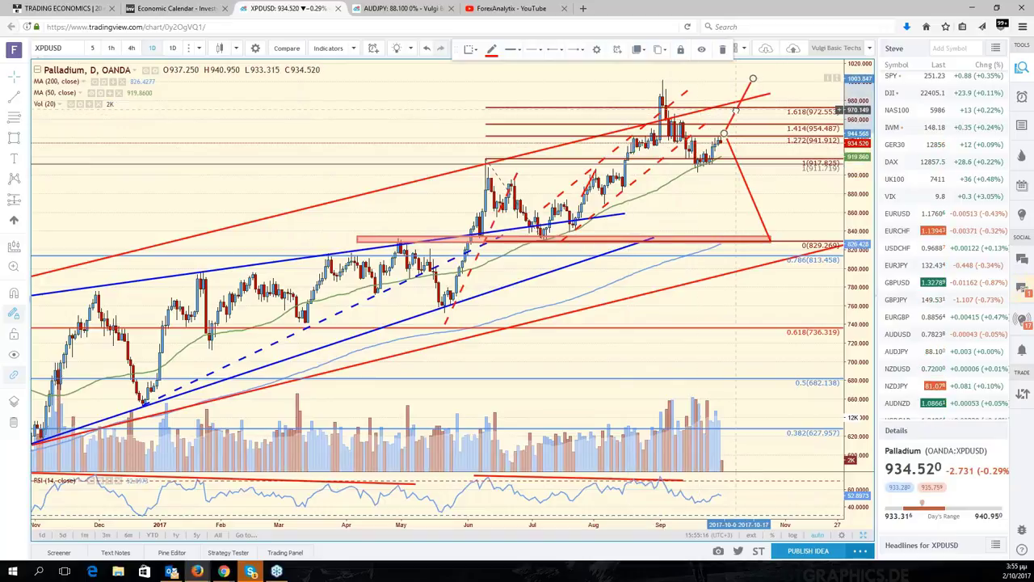
{"action": "mouse_move", "coordinate": [737, 109]}
{"action": "left_mouse_down"}
{"action": "mouse_move", "coordinate": [733, 164]}
{"action": "mouse_move", "coordinate": [586, 165]}
{"action": "left_mouse_up"}
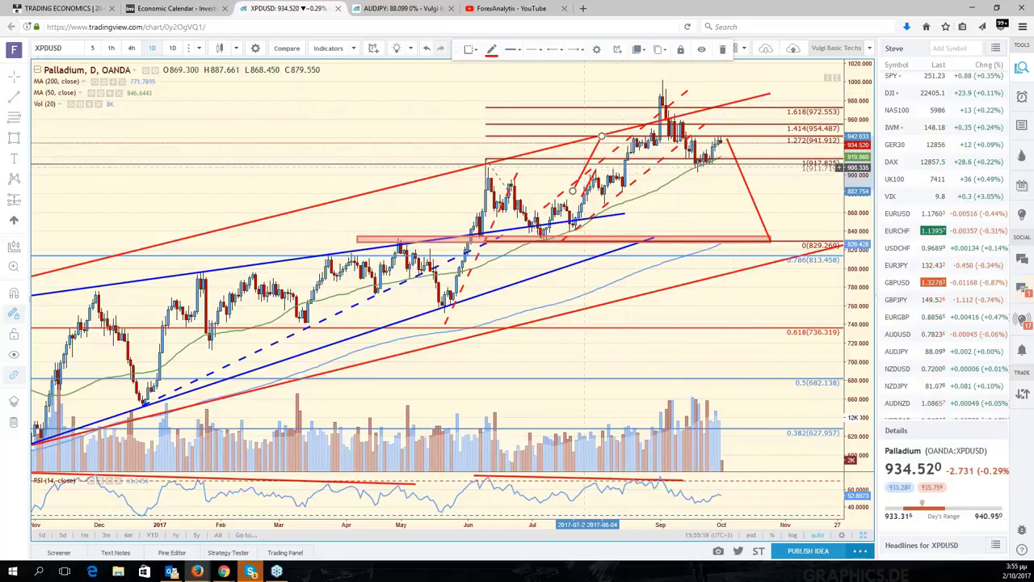
{"action": "left_click", "coordinate": [150, 189]}
- Draw a red rectangle zone around the 917 level
{"action": "left_click", "coordinate": [14, 137]}
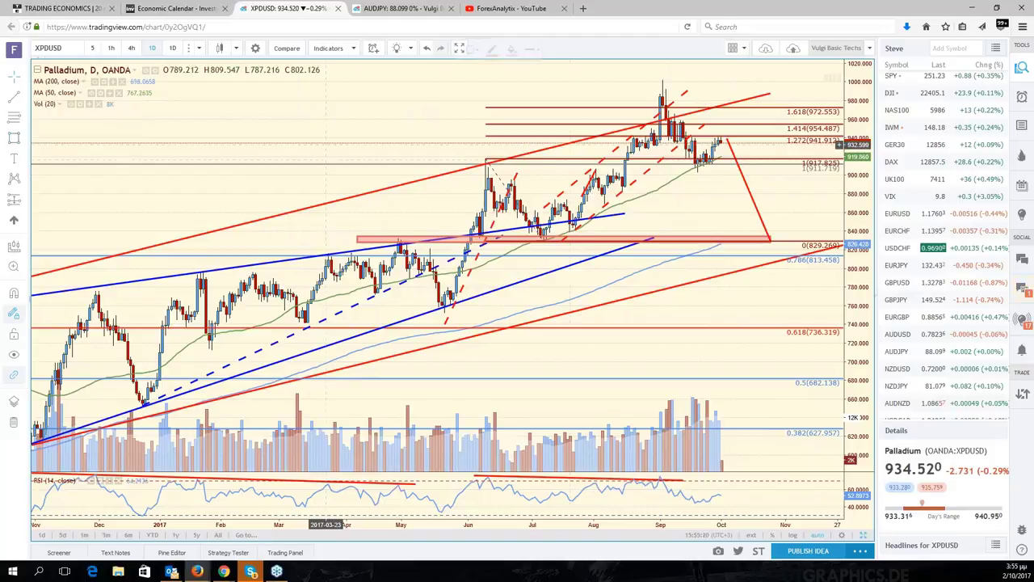
{"action": "mouse_move", "coordinate": [469, 164]}
{"action": "left_mouse_down"}
{"action": "mouse_move", "coordinate": [800, 172]}
{"action": "mouse_move", "coordinate": [770, 170]}
{"action": "left_mouse_up"}
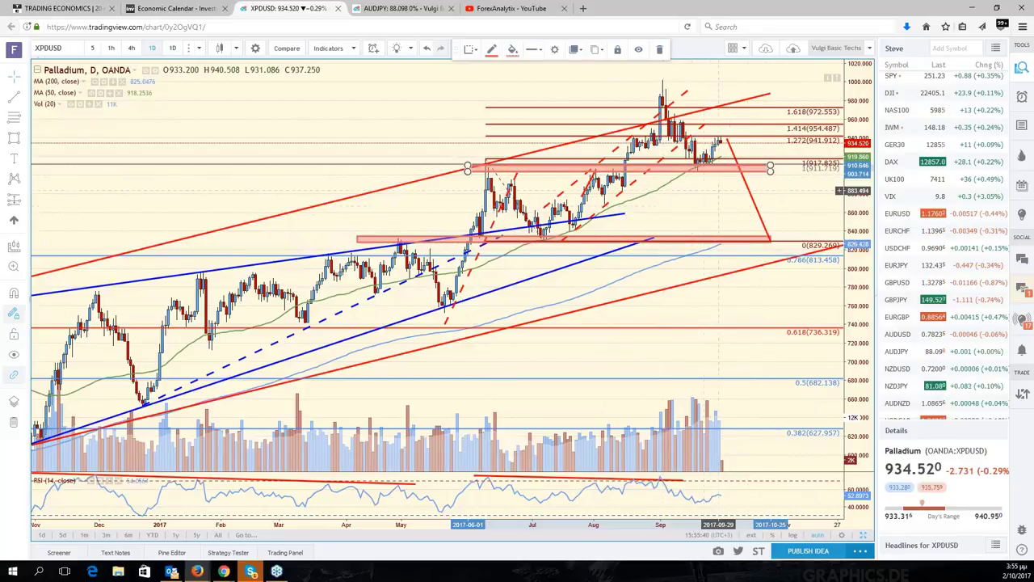
{"action": "left_click", "coordinate": [703, 206]}
{"action": "left_click_drag", "start_coordinate": [704, 206], "coordinate": [823, 213]}
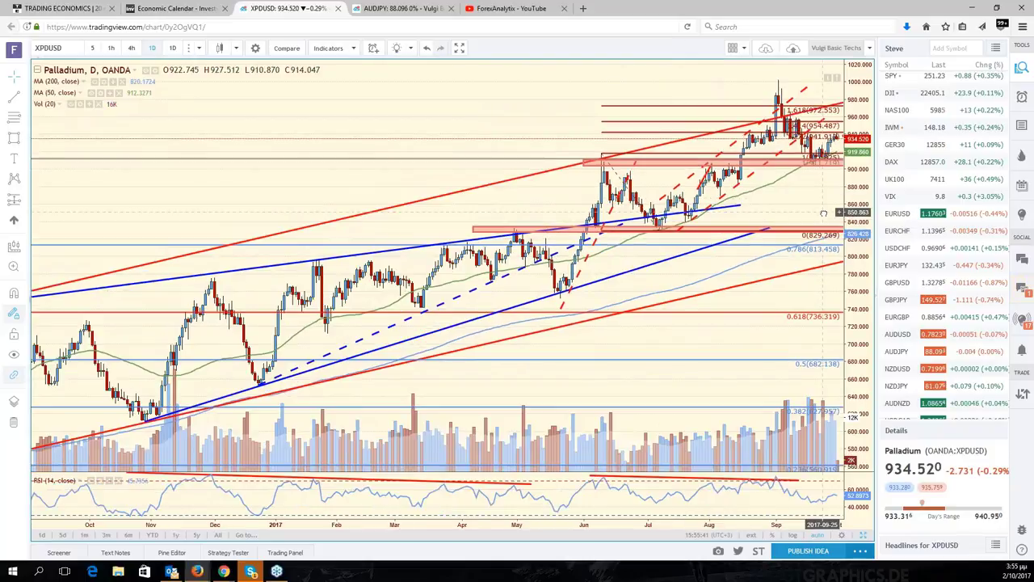
- Load the COPPER chart and pull the trend line's top end down to the recent bounce
{"action": "type", "text": "COPPER"}
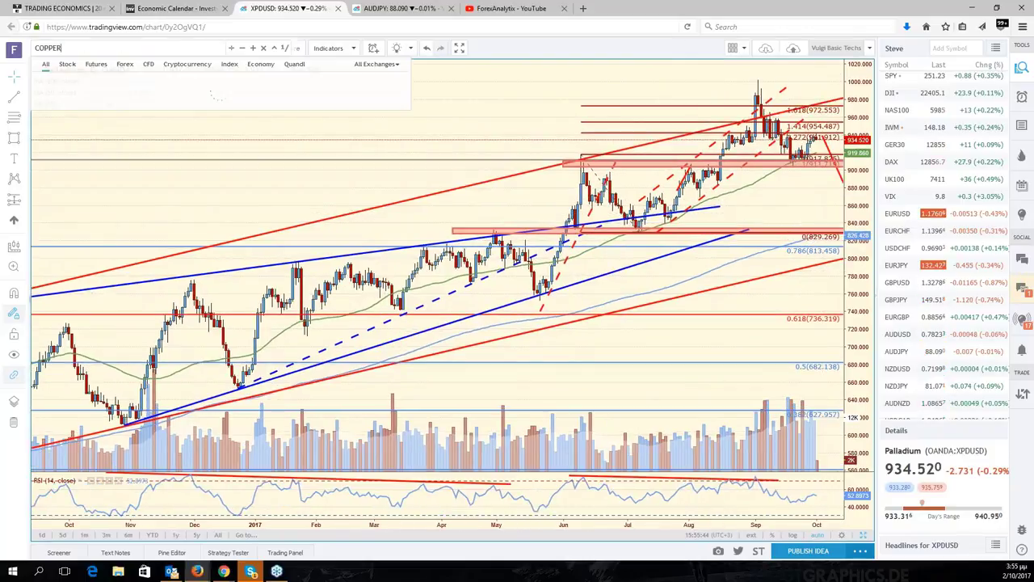
{"action": "key", "text": "Return"}
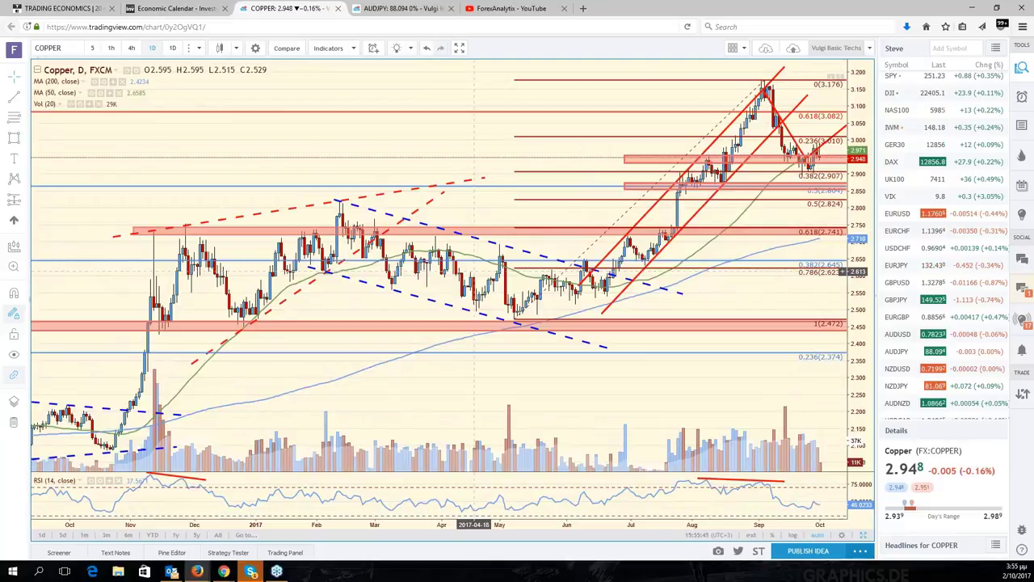
{"action": "left_click_drag", "start_coordinate": [816, 216], "coordinate": [678, 105]}
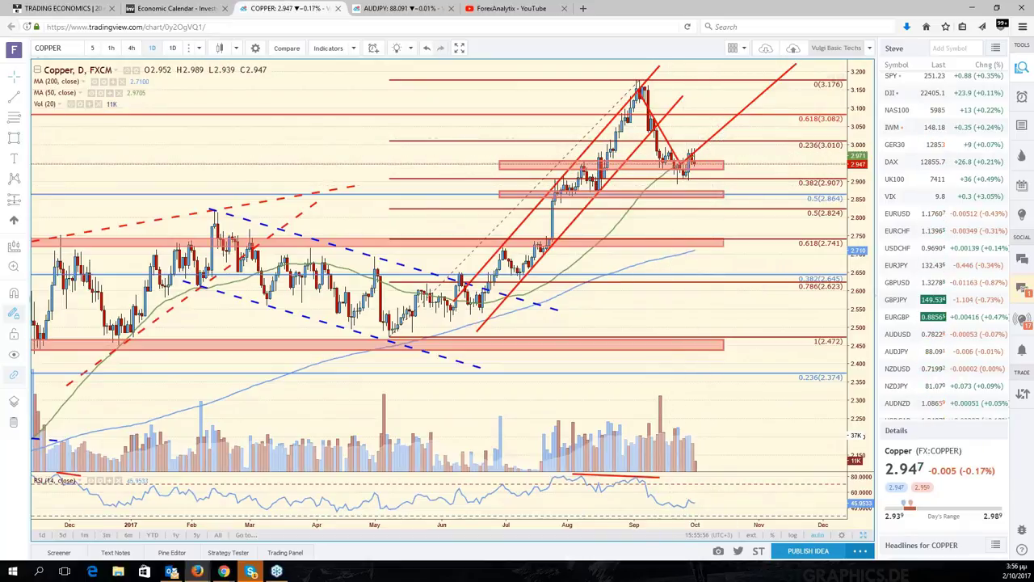
{"action": "left_click_drag", "start_coordinate": [795, 63], "coordinate": [702, 147]}
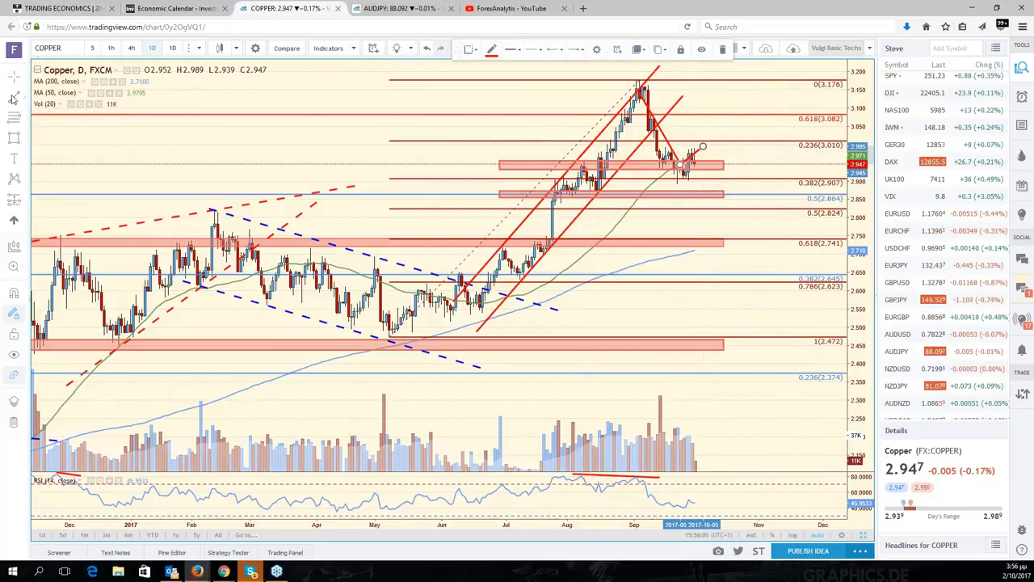
{"action": "left_click", "coordinate": [650, 129]}
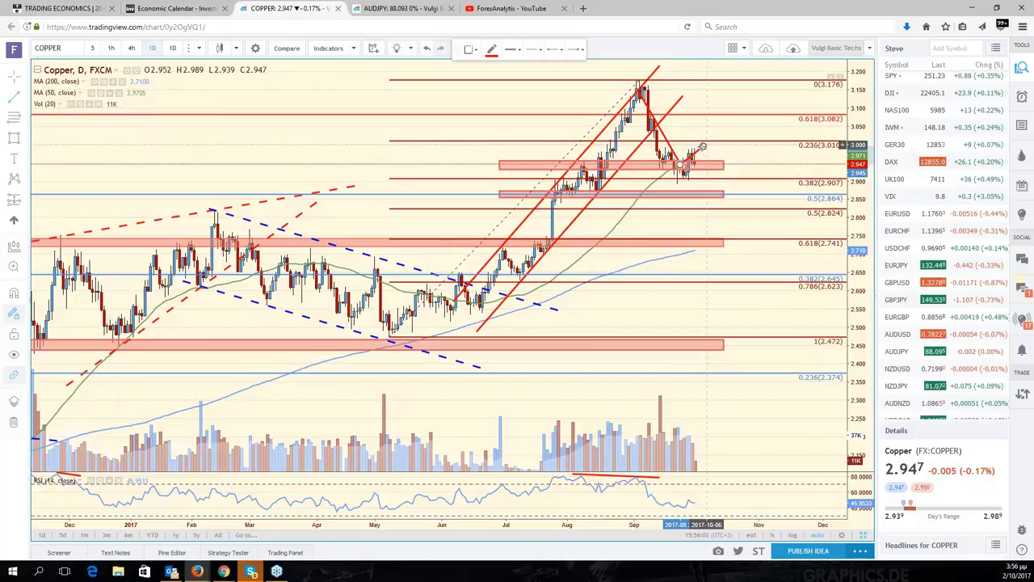
- Draw a projected drop line from the recent peak to the 0.618 zone near 2.741
{"action": "left_click", "coordinate": [701, 148]}
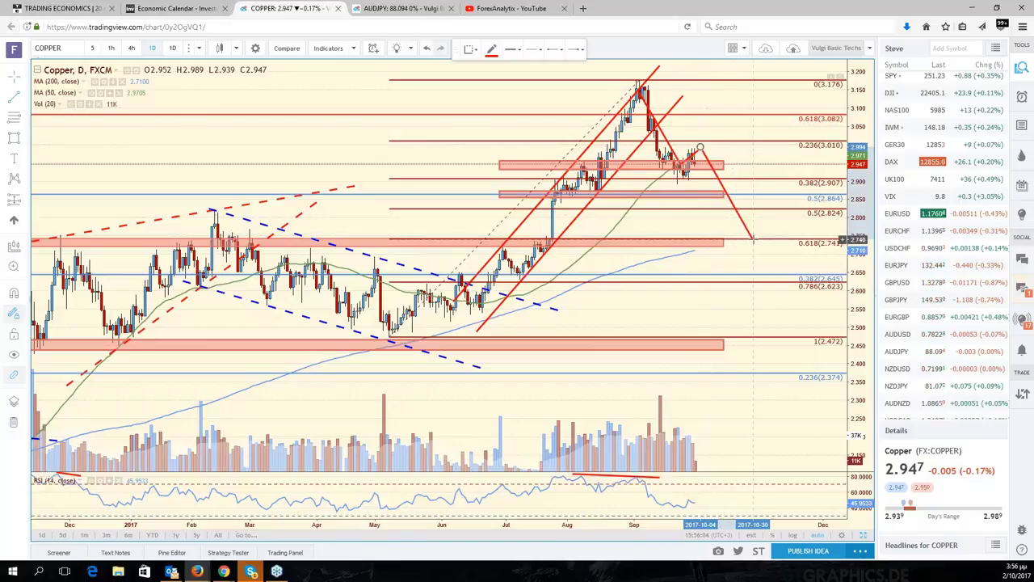
{"action": "left_click", "coordinate": [751, 238]}
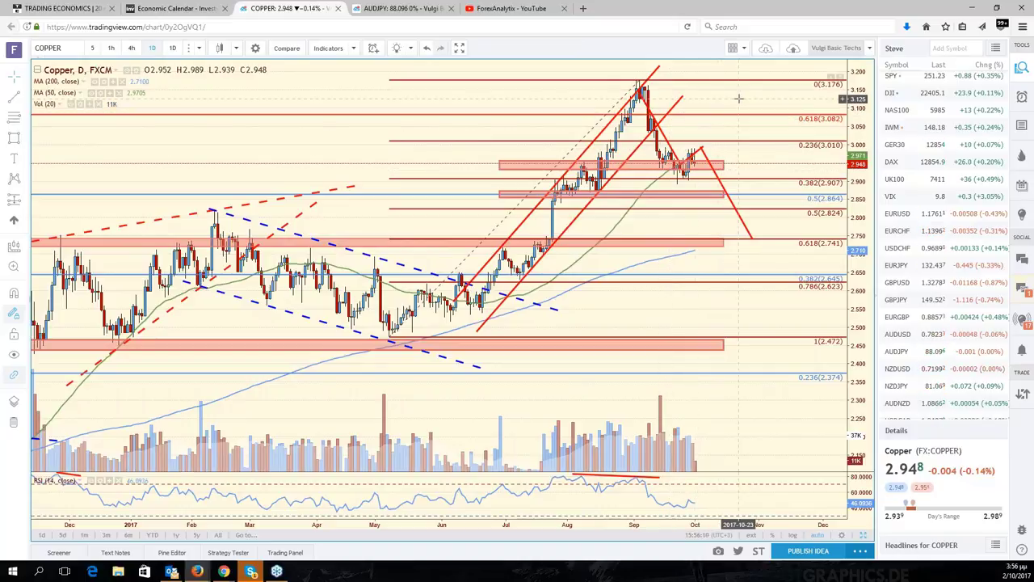
{"action": "left_click", "coordinate": [687, 168]}
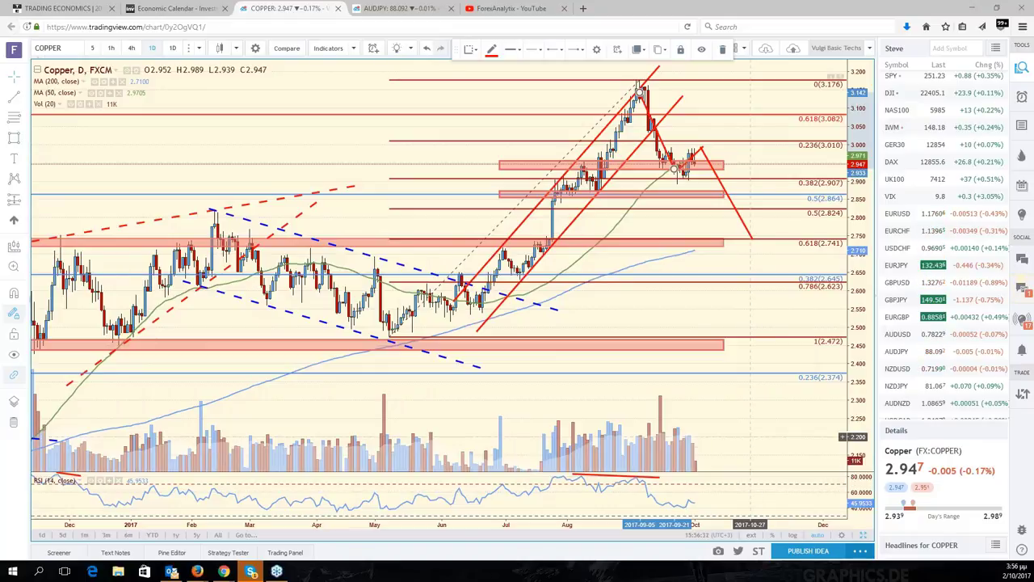
{"action": "scroll", "coordinate": [842, 436], "scroll_direction": "left", "scroll_amount": 3}
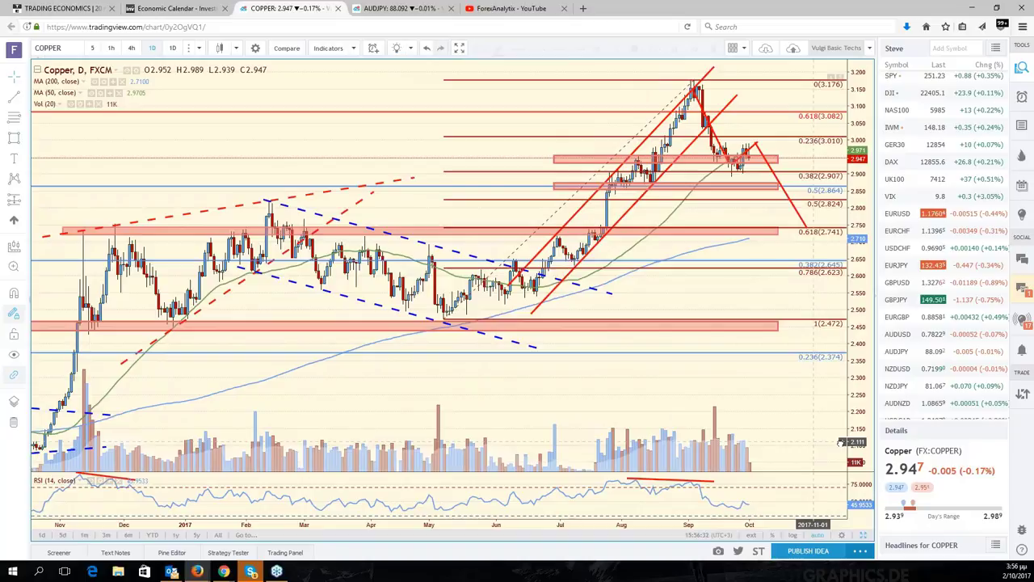
{"action": "scroll", "coordinate": [842, 443], "scroll_direction": "left", "scroll_amount": 4}
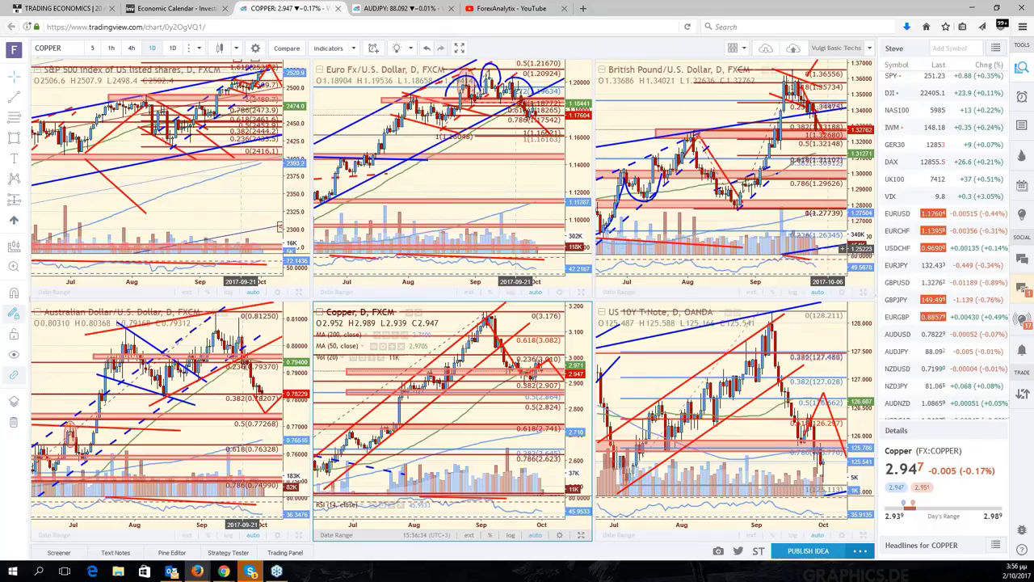
- Load the GBPNZD chart and lower the starting point of the projected path
{"action": "type", "text": "GBPN"}
{"action": "key", "text": "Return"}
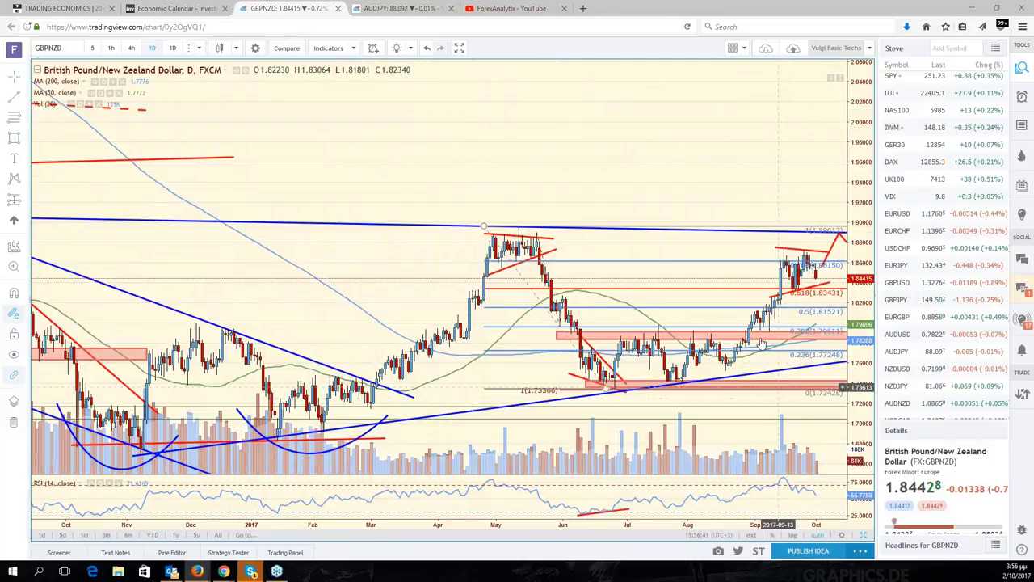
{"action": "left_click_drag", "start_coordinate": [778, 388], "coordinate": [772, 175]}
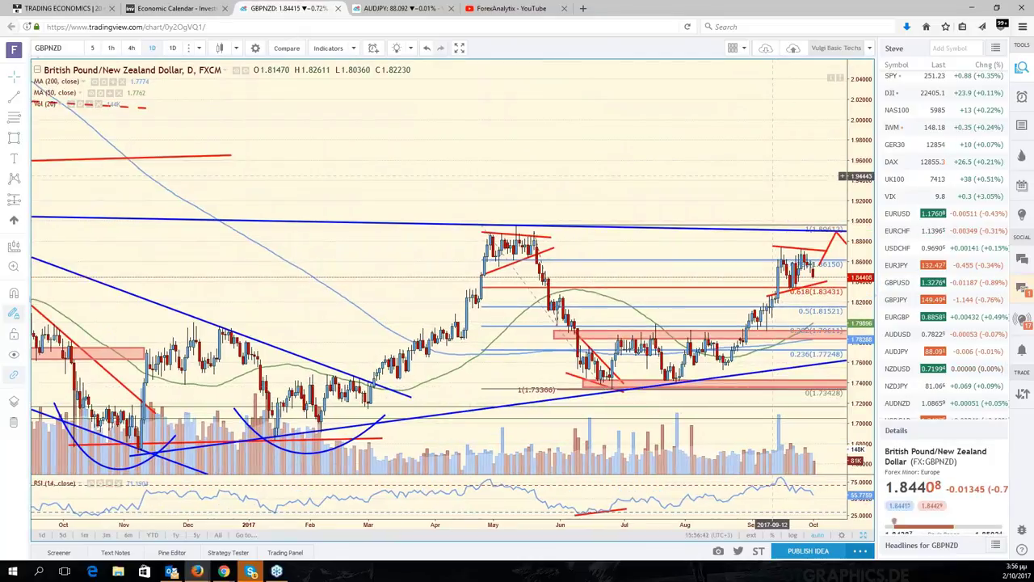
{"action": "scroll", "coordinate": [771, 175], "scroll_direction": "up", "scroll_amount": 2}
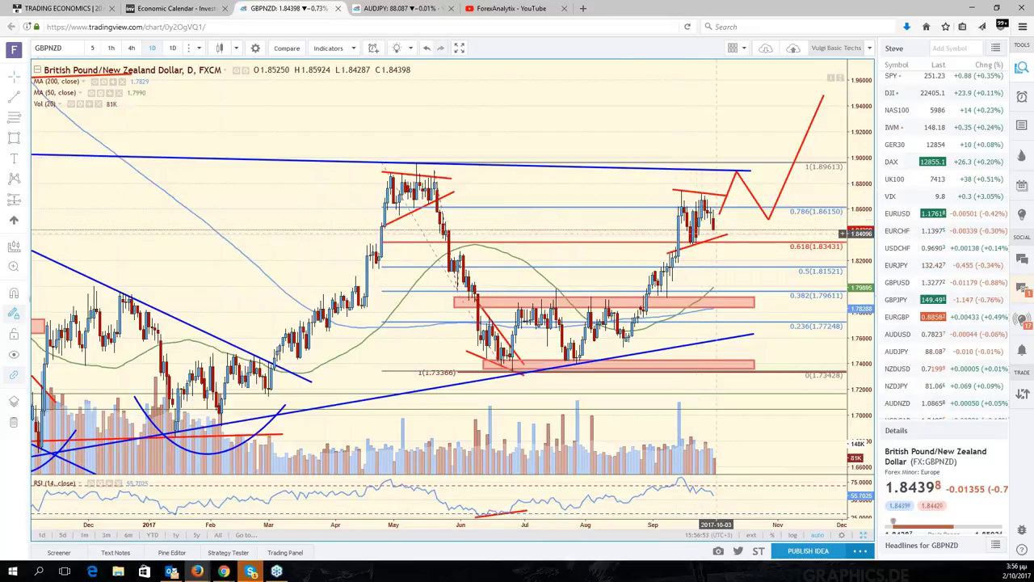
{"action": "left_click_drag", "start_coordinate": [716, 216], "coordinate": [715, 235]}
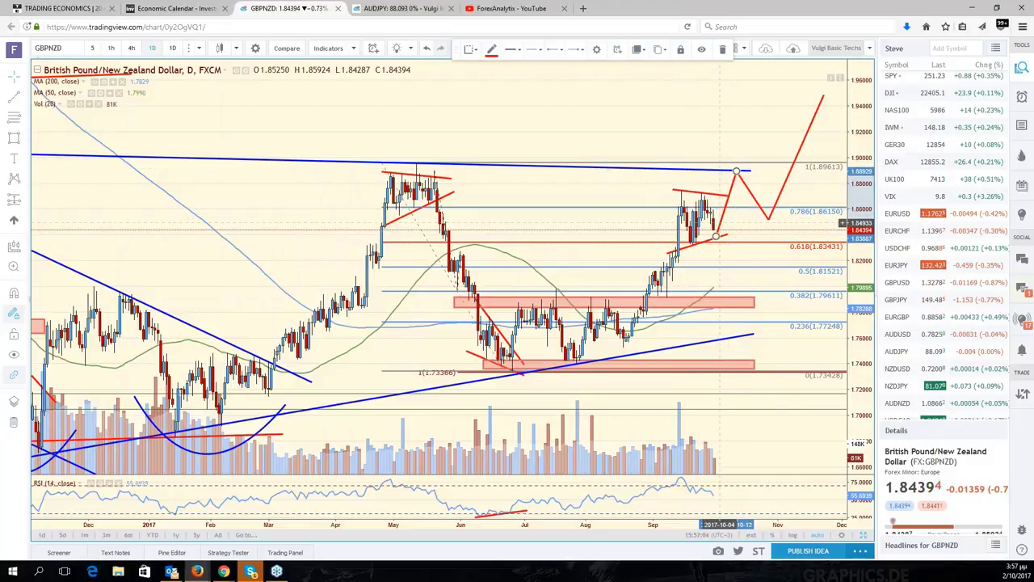
{"action": "left_click", "coordinate": [747, 234]}
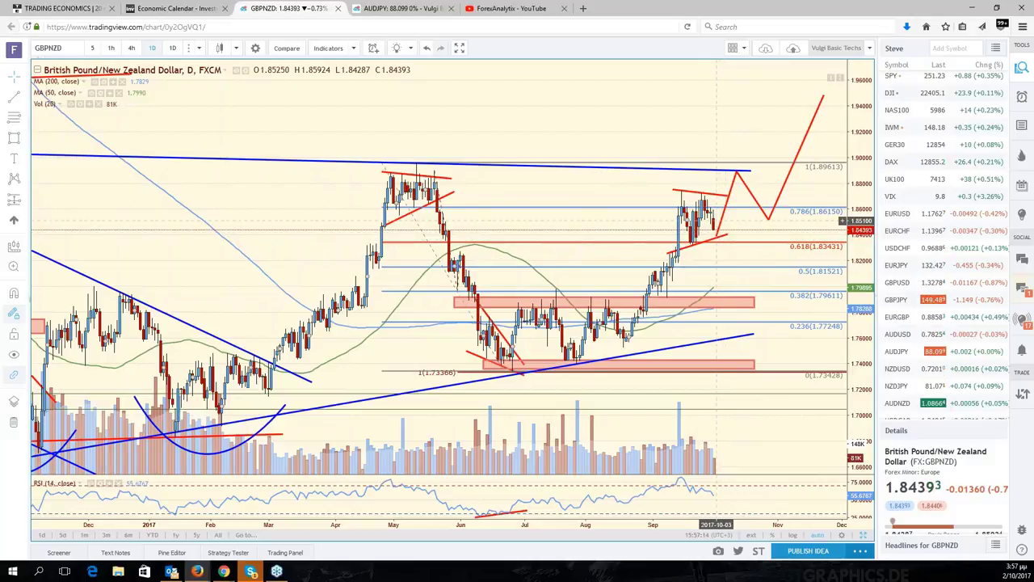
- Clone the upper red trend line and place the copy just above the 0.618 level, angled upward
{"action": "left_click", "coordinate": [711, 240]}
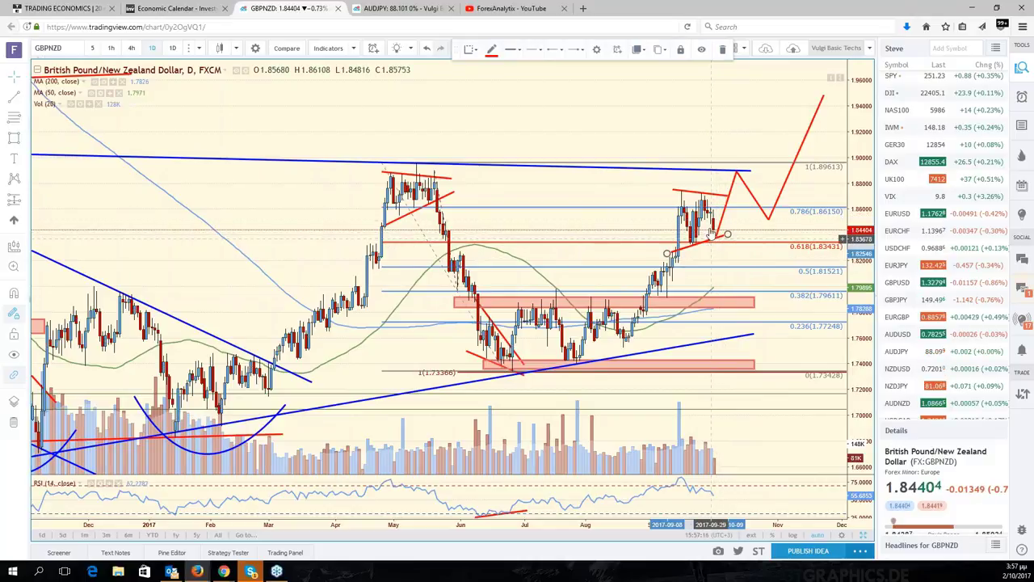
{"action": "right_click", "coordinate": [698, 193]}
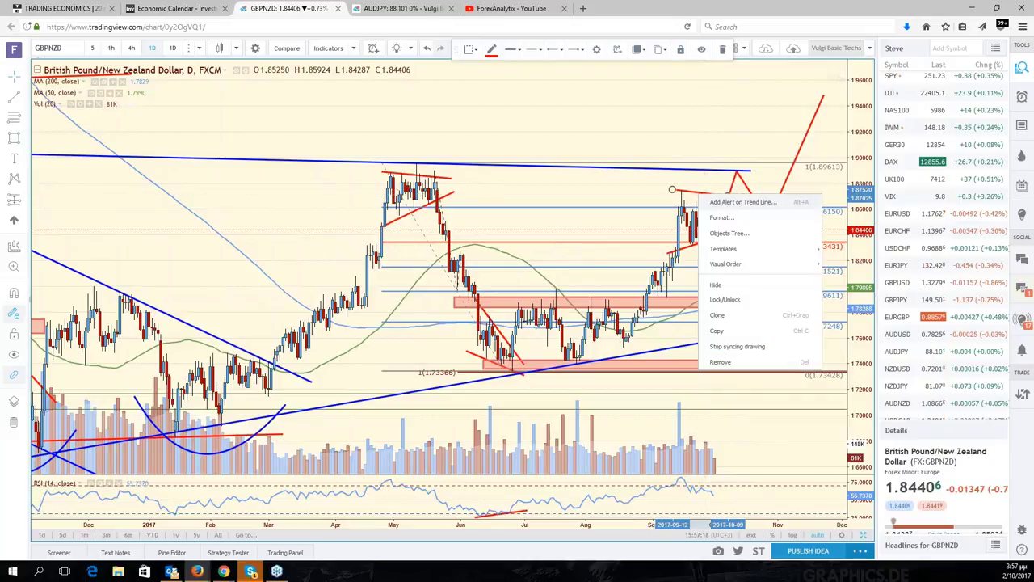
{"action": "left_click", "coordinate": [717, 314]}
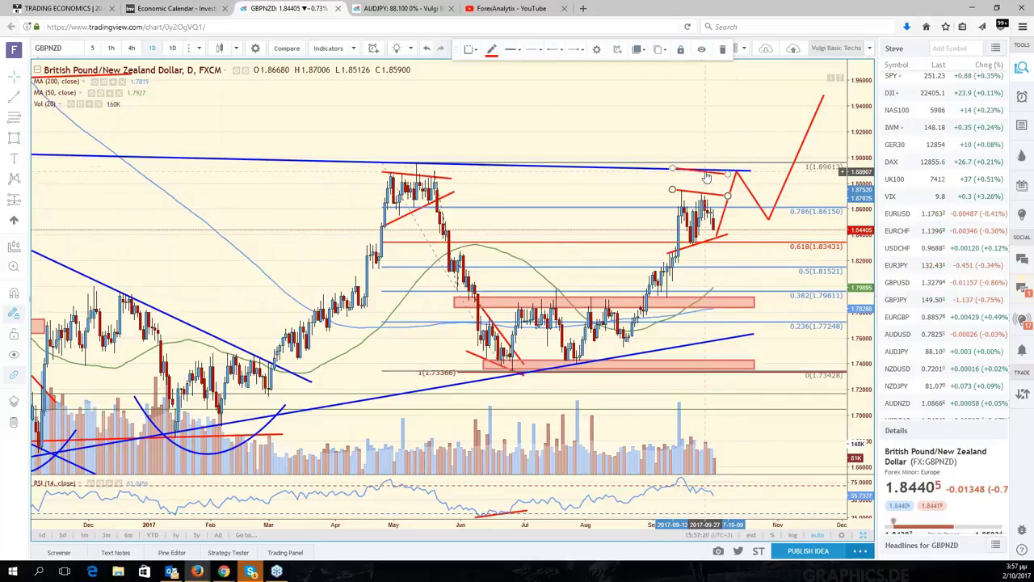
{"action": "left_click_drag", "start_coordinate": [704, 192], "coordinate": [702, 244]}
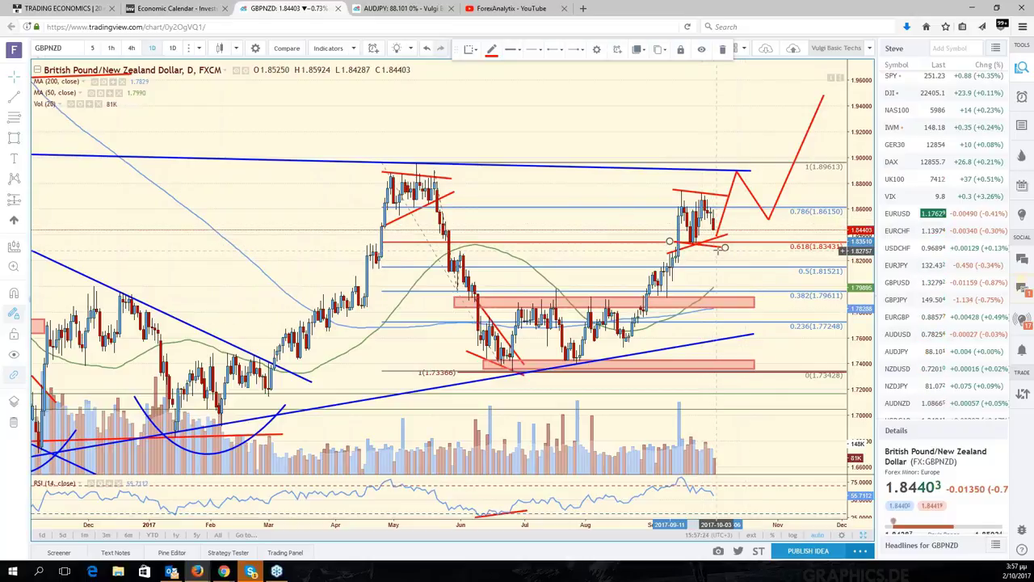
{"action": "left_click_drag", "start_coordinate": [723, 248], "coordinate": [727, 234]}
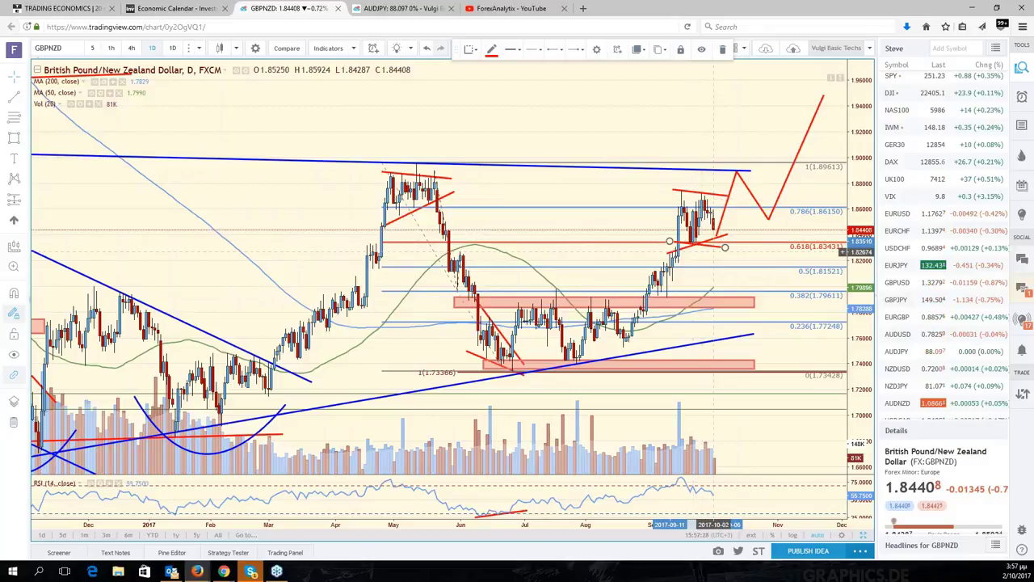
{"action": "left_click", "coordinate": [713, 248]}
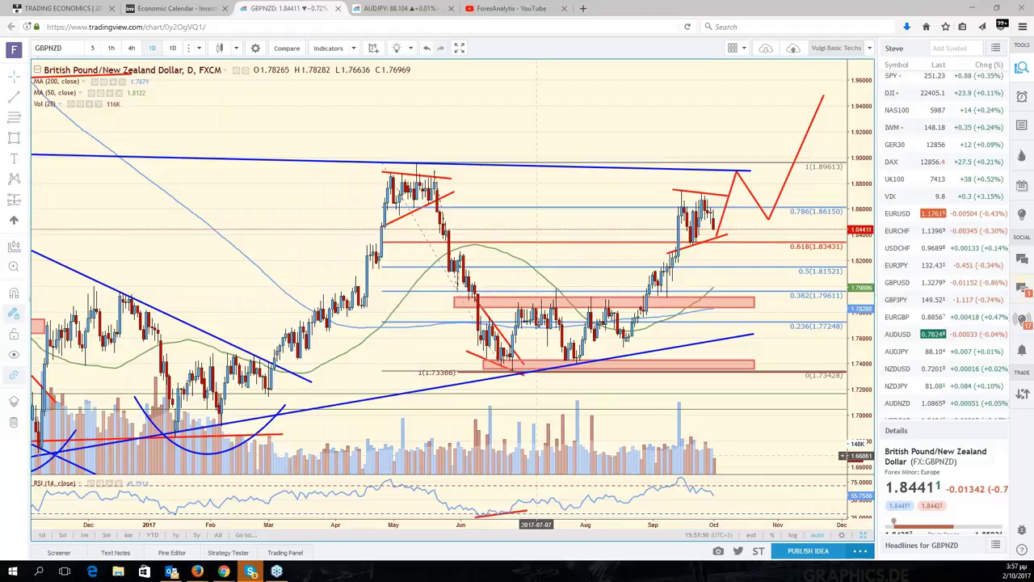
{"action": "left_click", "coordinate": [584, 9]}
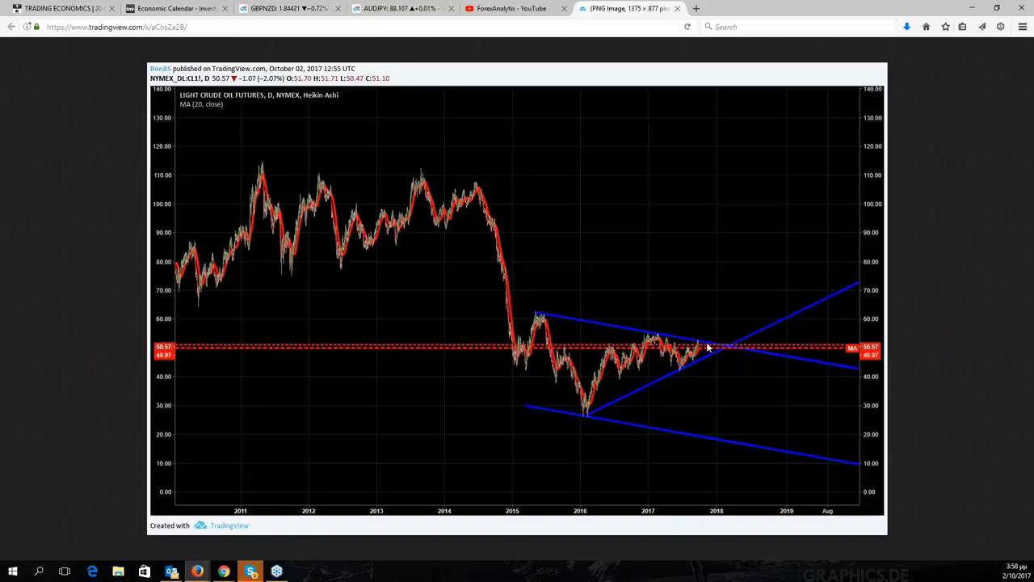
{"action": "left_click", "coordinate": [677, 9]}
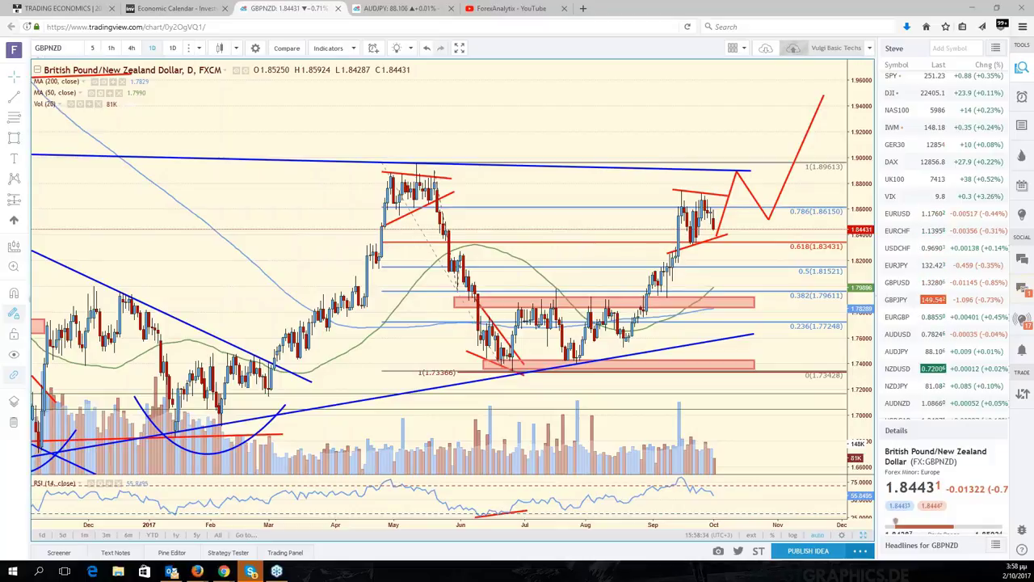
{"action": "left_click", "coordinate": [583, 9]}
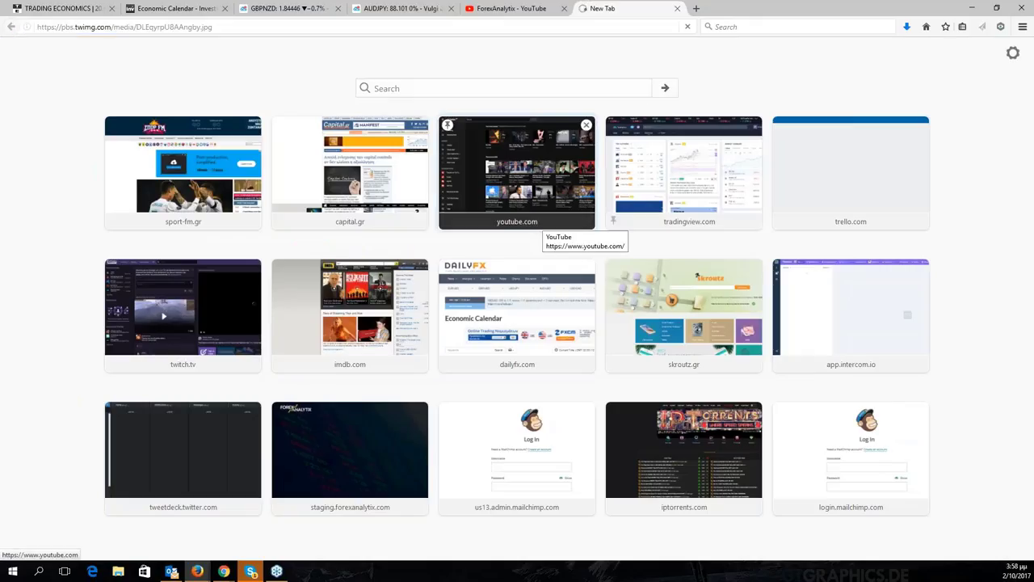
{"action": "key", "text": "Return"}
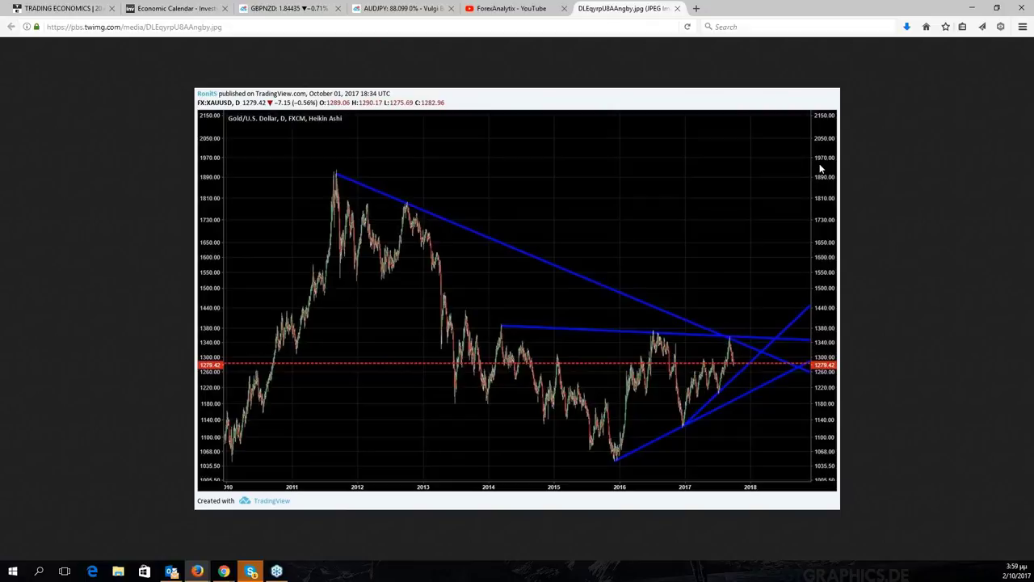
{"action": "left_click", "coordinate": [676, 8]}
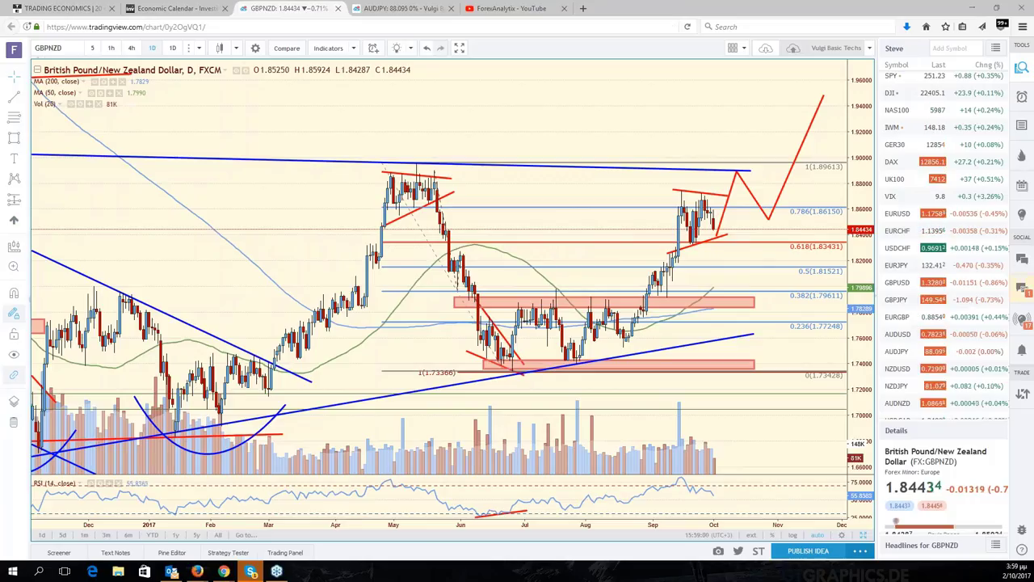
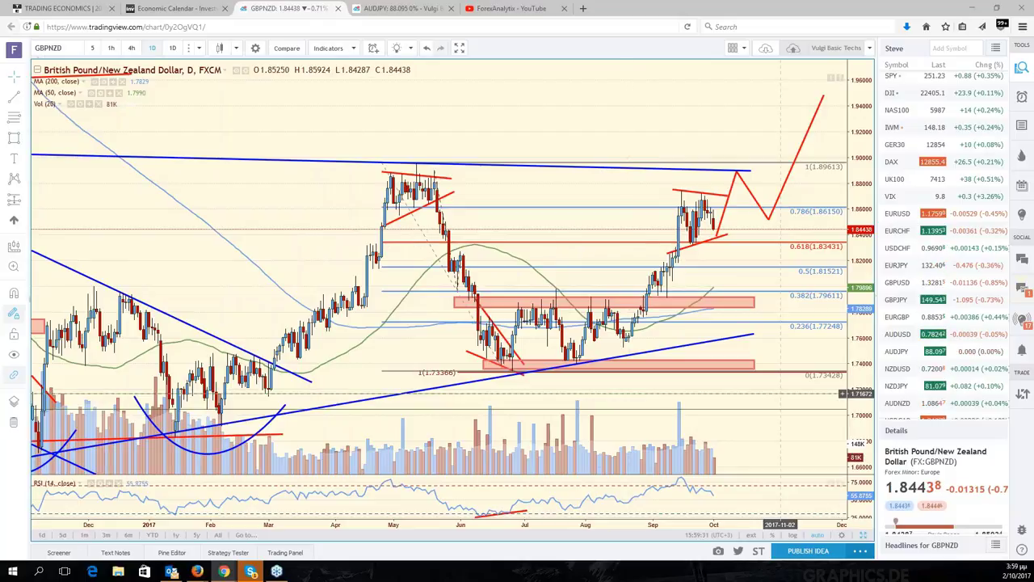
- Pan GBPNZD, view the six-chart grid with GBPUSD loaded, then maximize the AUDUSD daily chart
{"action": "left_click_drag", "start_coordinate": [778, 429], "coordinate": [864, 435]}
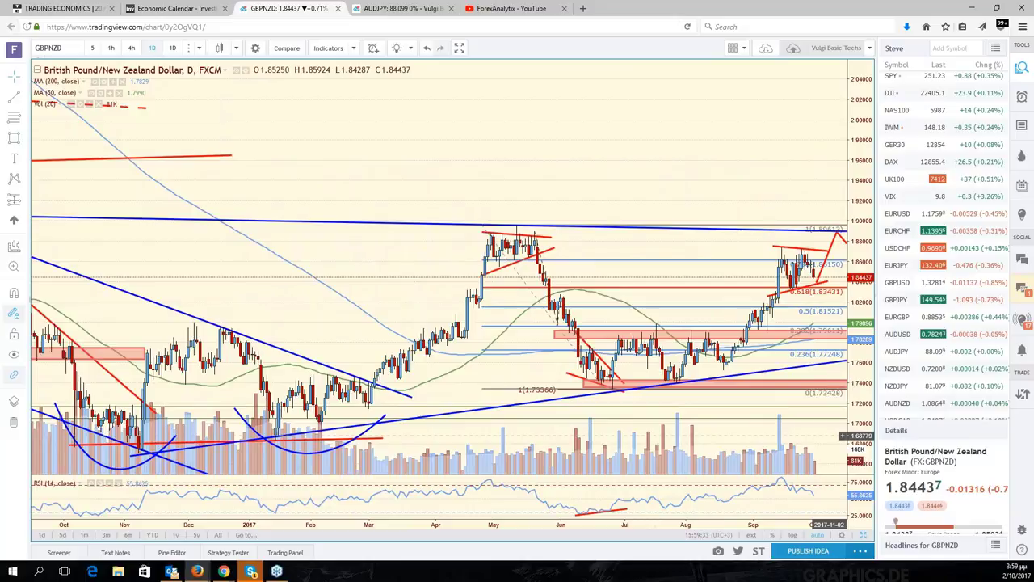
{"action": "key", "text": "alt+Return"}
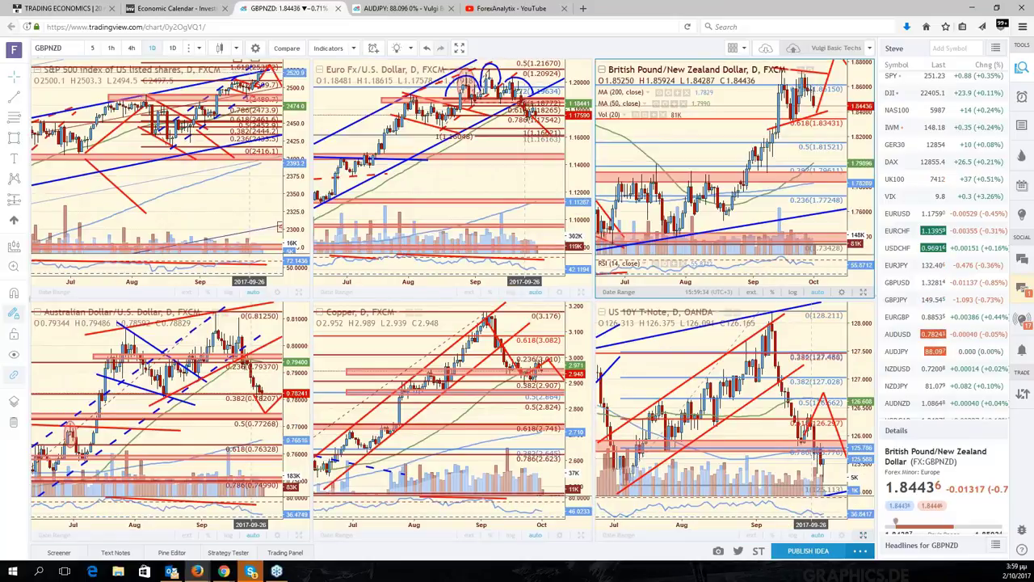
{"action": "left_click", "coordinate": [897, 282]}
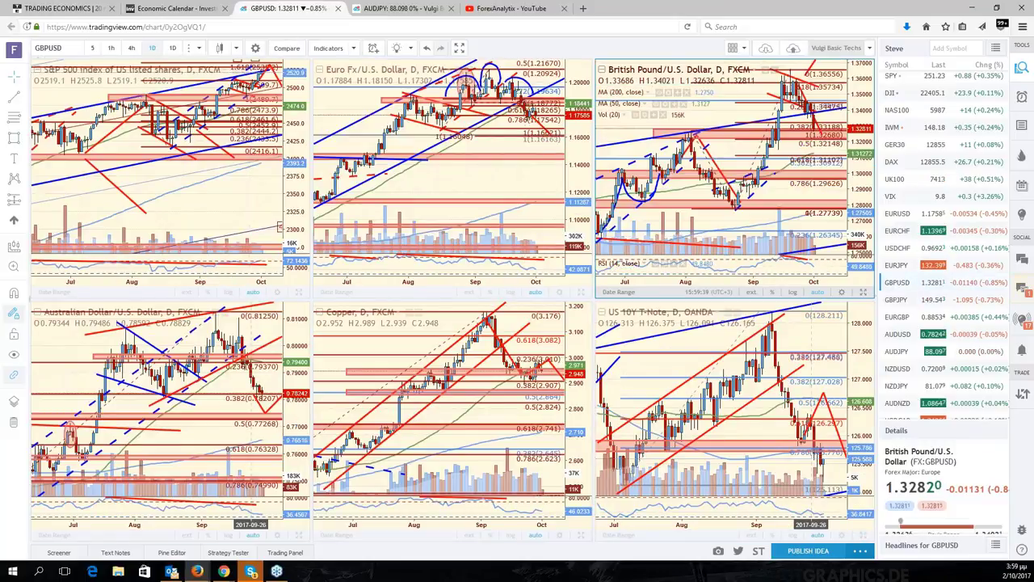
{"action": "scroll", "coordinate": [937, 339], "scroll_direction": "down", "scroll_amount": 2}
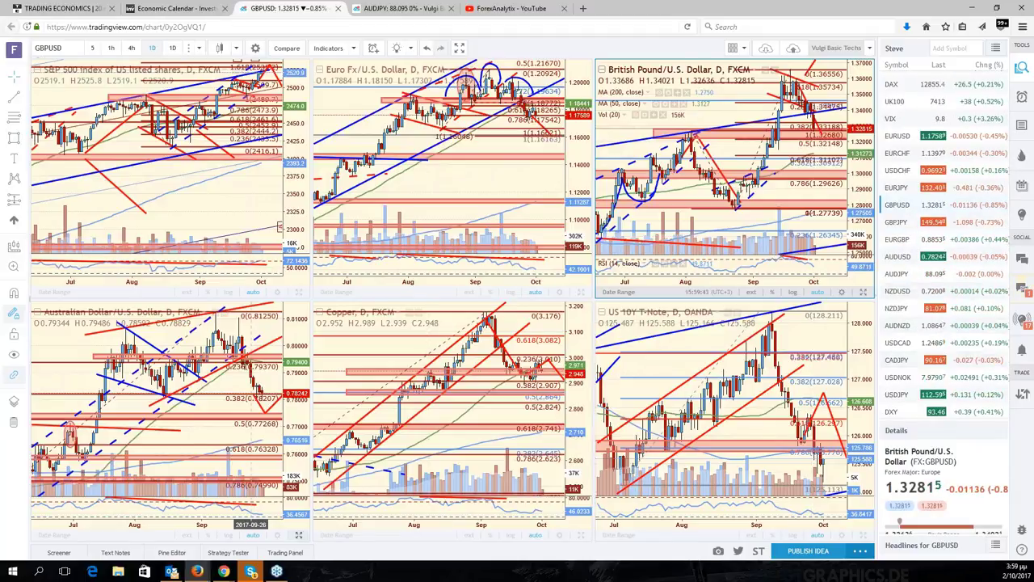
{"action": "double_click", "coordinate": [250, 454]}
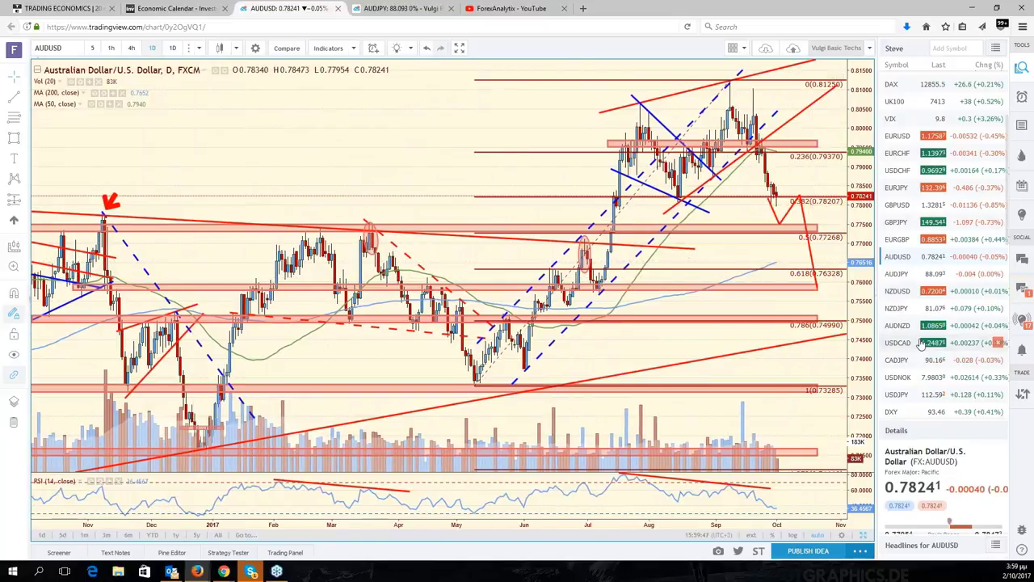
- Load AUDJPY, glance at NZDJPY, then return to the AUDJPY daily chart
{"action": "left_click", "coordinate": [896, 273]}
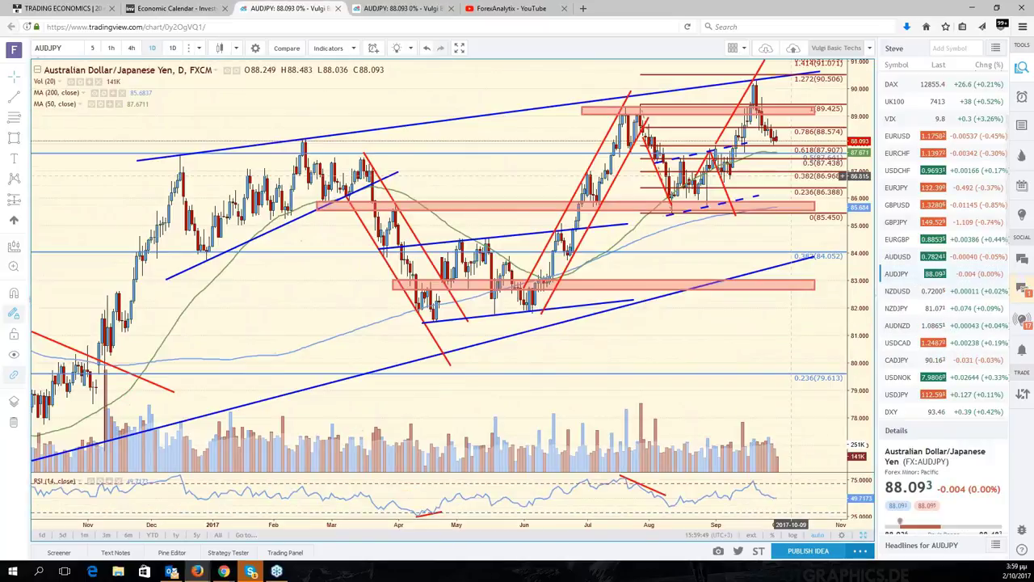
{"action": "left_click", "coordinate": [915, 310]}
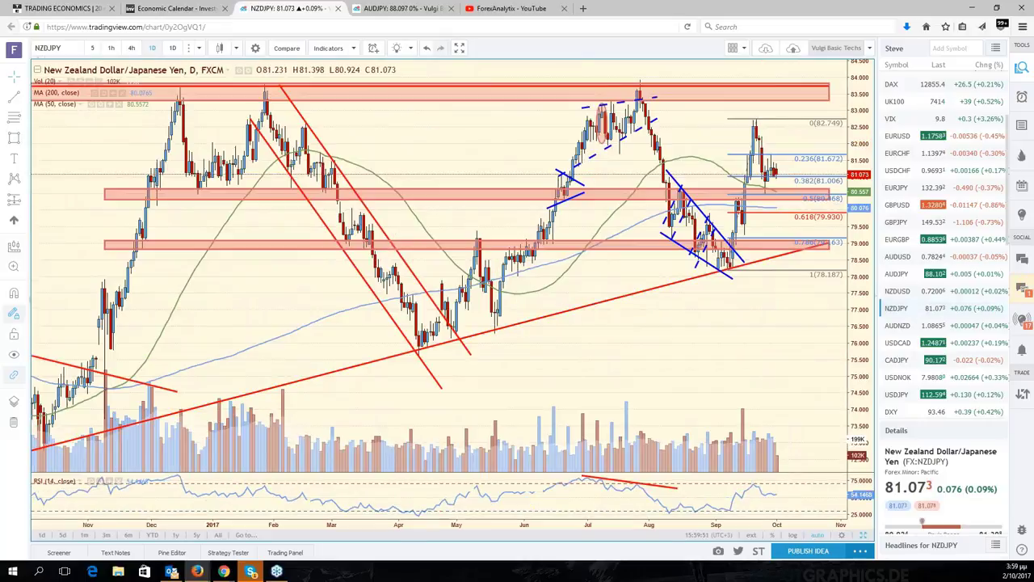
{"action": "left_click", "coordinate": [910, 275]}
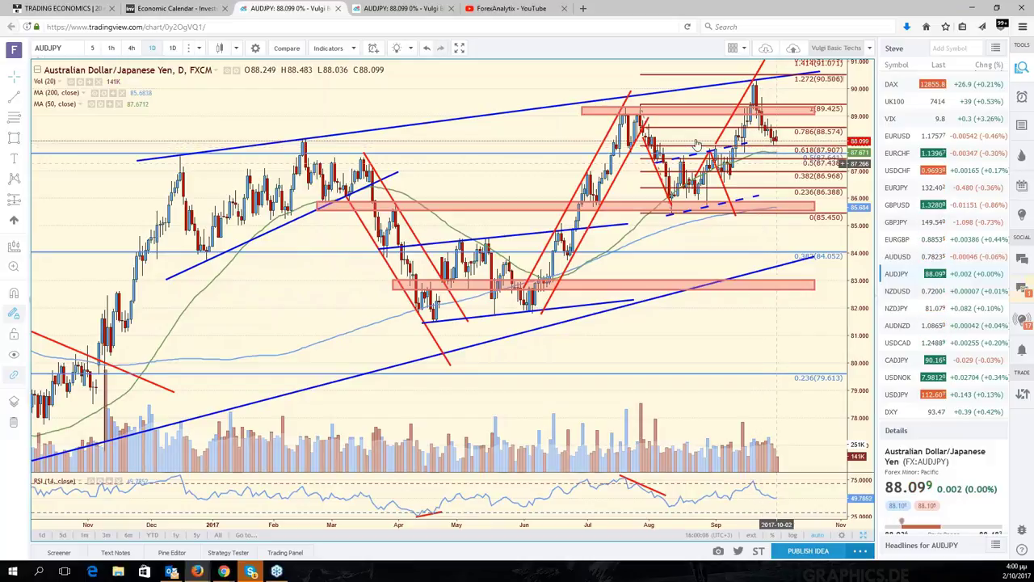
- Draw a red downward trend line from the latest AUDJPY candle, then load NZDJPY
{"action": "left_click", "coordinate": [810, 209]}
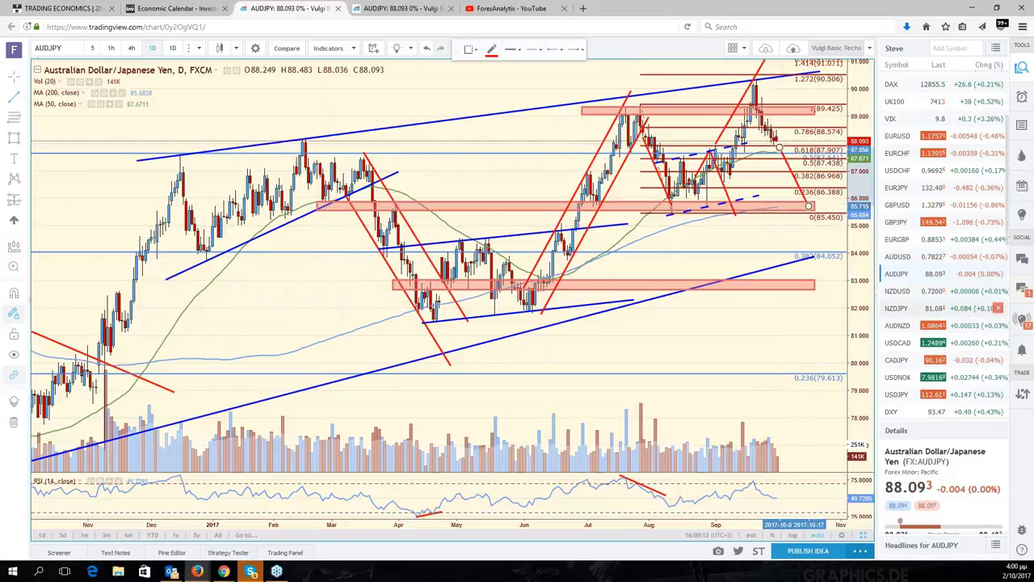
{"action": "left_click", "coordinate": [929, 308]}
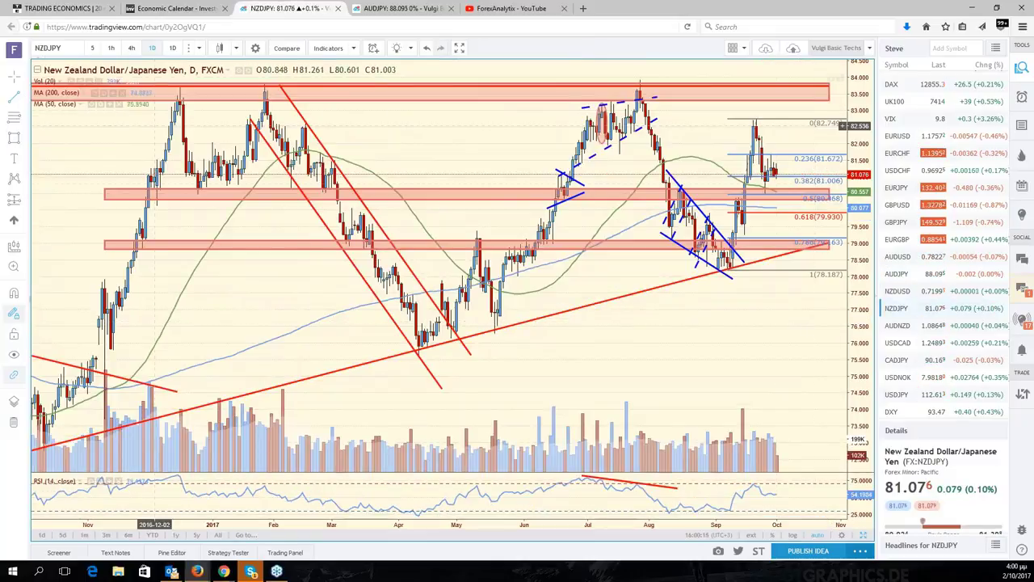
- Draw a short red trend line near NZDJPY's recent highs and nudge it into place
{"action": "left_click_drag", "start_coordinate": [764, 194], "coordinate": [782, 147]}
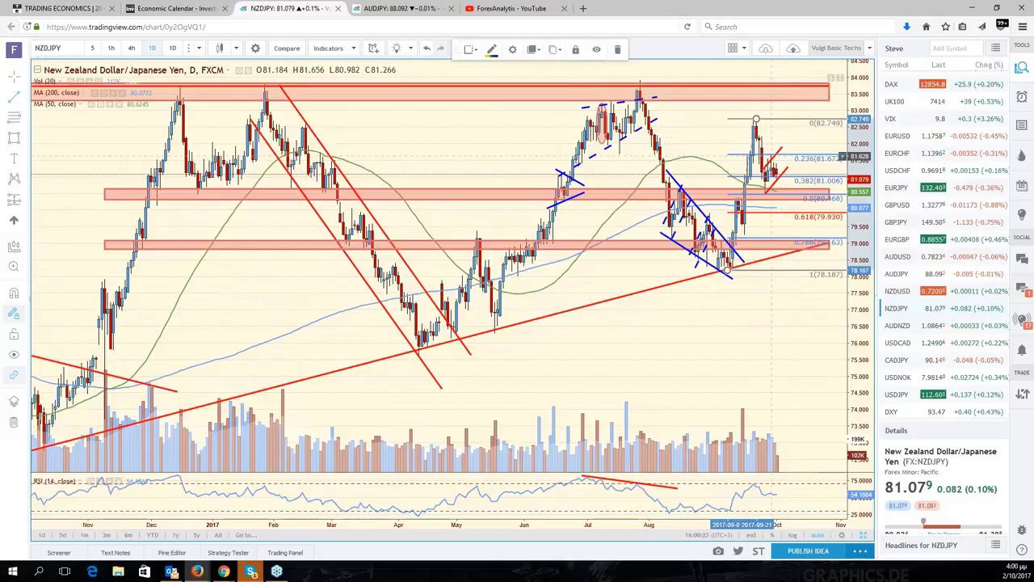
{"action": "left_click", "coordinate": [772, 158]}
{"action": "left_click_drag", "start_coordinate": [774, 161], "coordinate": [771, 159]}
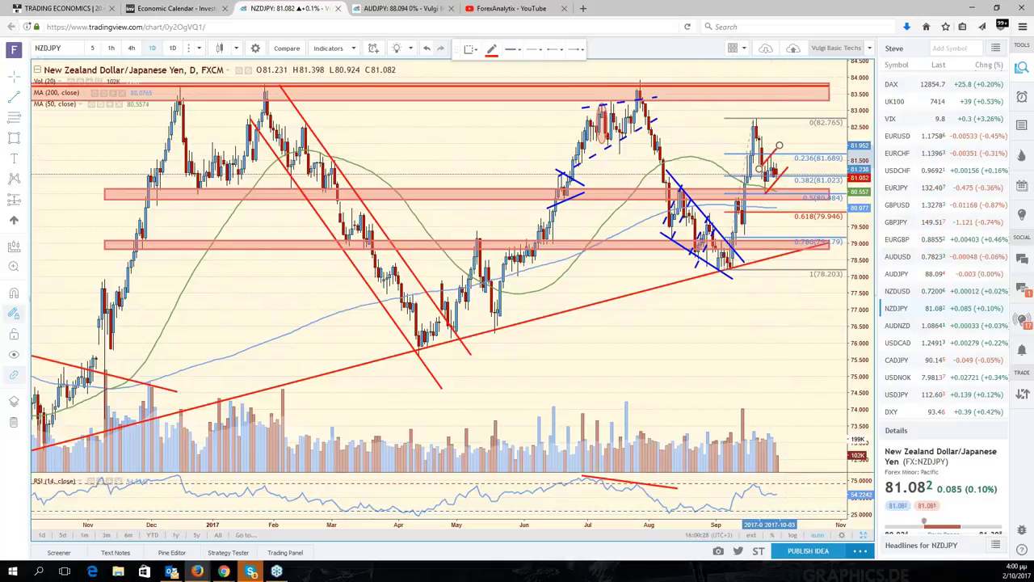
- Draw a red projection from the latest candles to below the 0.618 Fibonacci level, then inspect the Fibonacci
{"action": "left_click", "coordinate": [782, 173]}
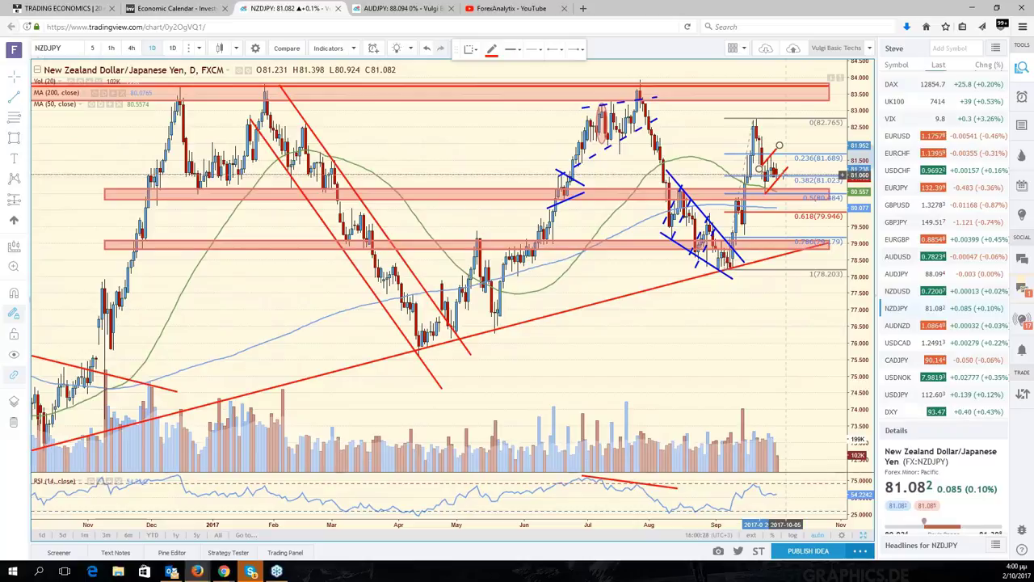
{"action": "left_click", "coordinate": [812, 233]}
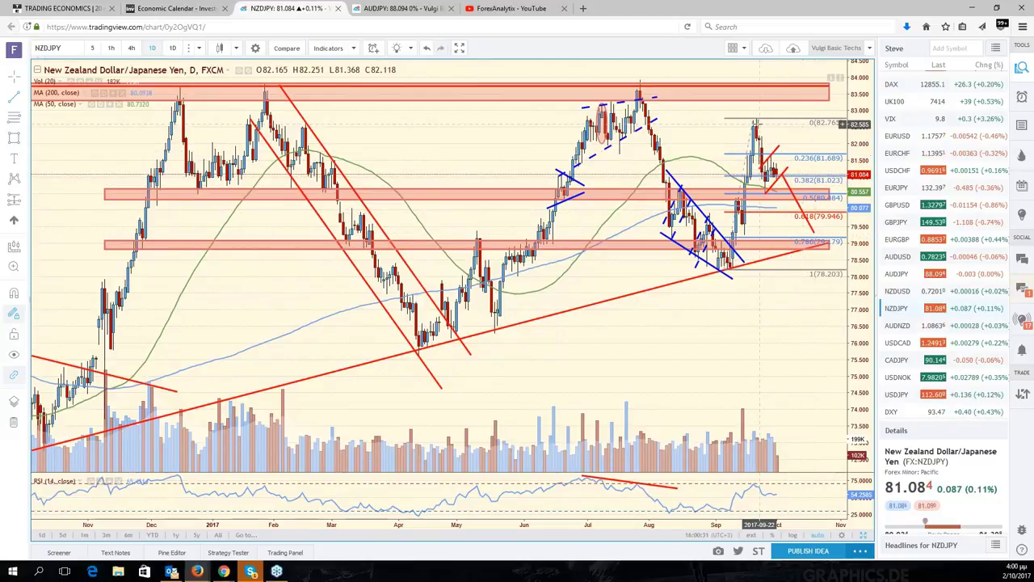
{"action": "left_click", "coordinate": [757, 121]}
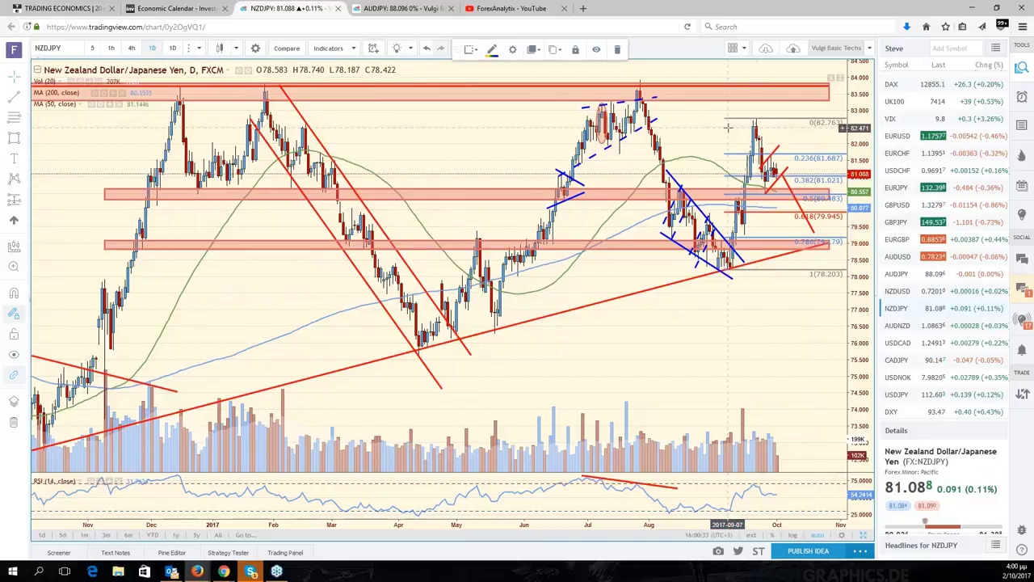
{"action": "left_click", "coordinate": [771, 255]}
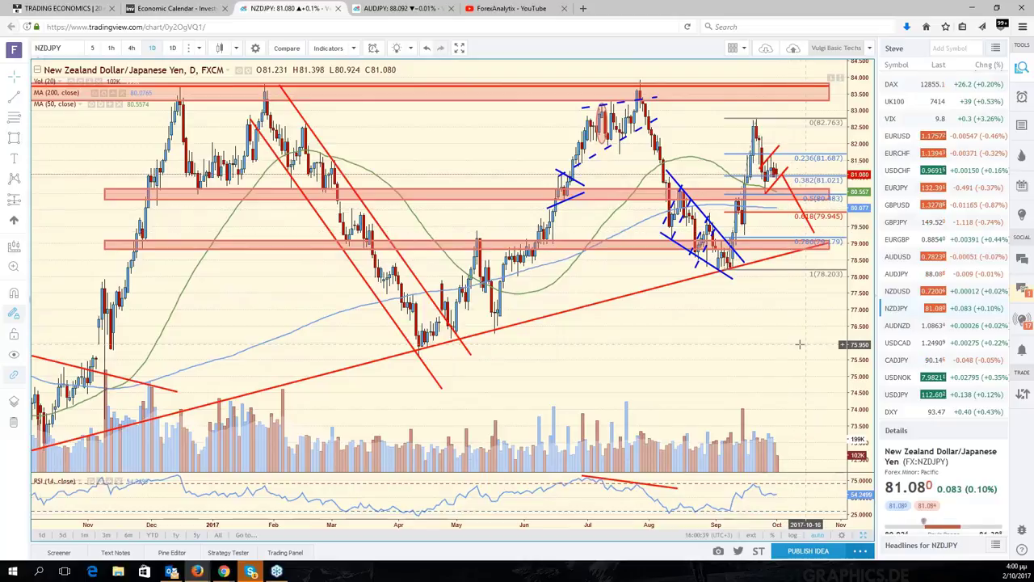
- Zoom the NZDJPY chart out until the time axis spans Sep 2015 to 2018
{"action": "left_click_drag", "start_coordinate": [778, 349], "coordinate": [726, 354]}
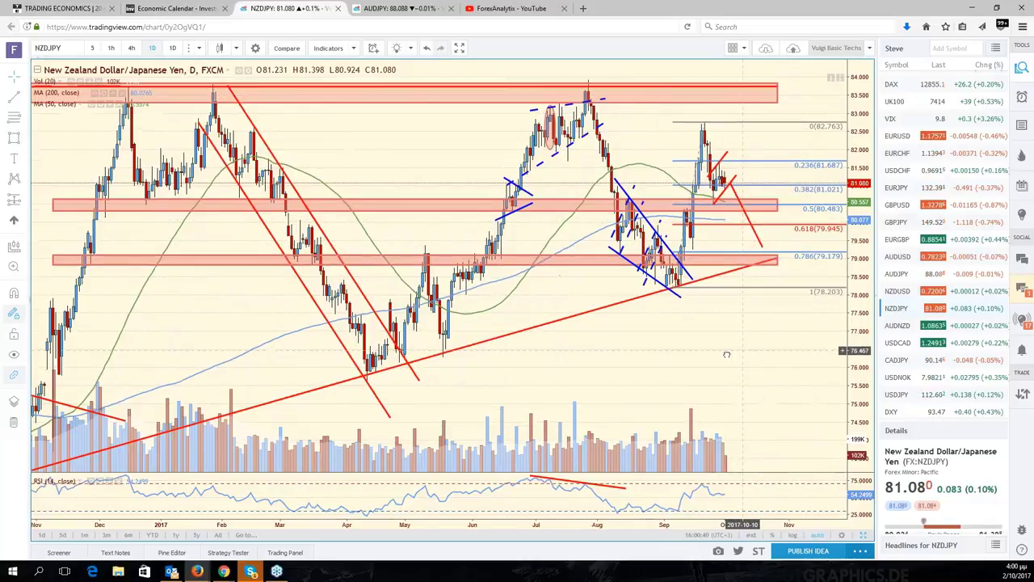
{"action": "scroll", "coordinate": [726, 354], "scroll_direction": "down", "scroll_amount": 3}
{"action": "left_click", "coordinate": [760, 453]}
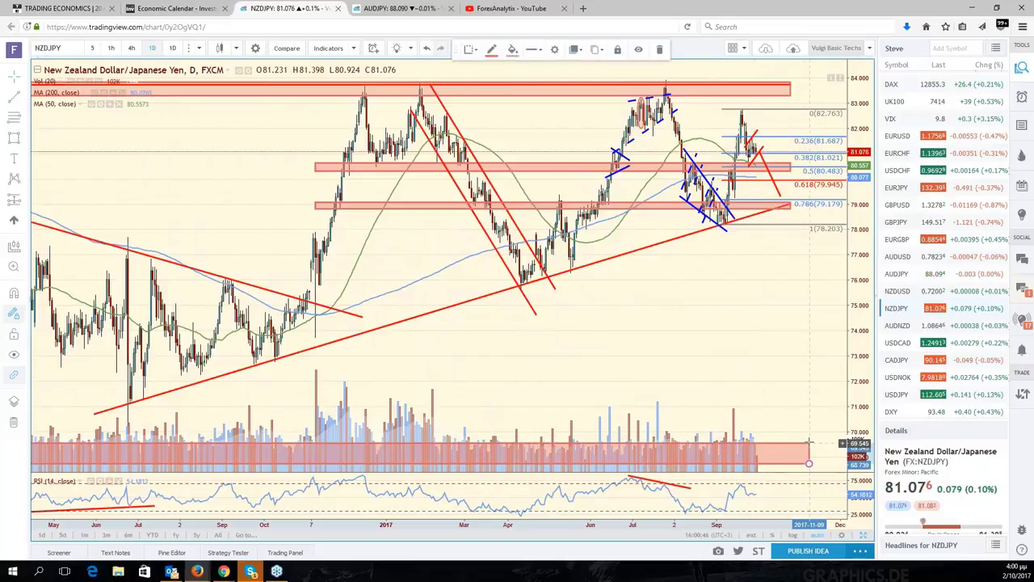
{"action": "scroll", "coordinate": [809, 463], "scroll_direction": "down", "scroll_amount": 3}
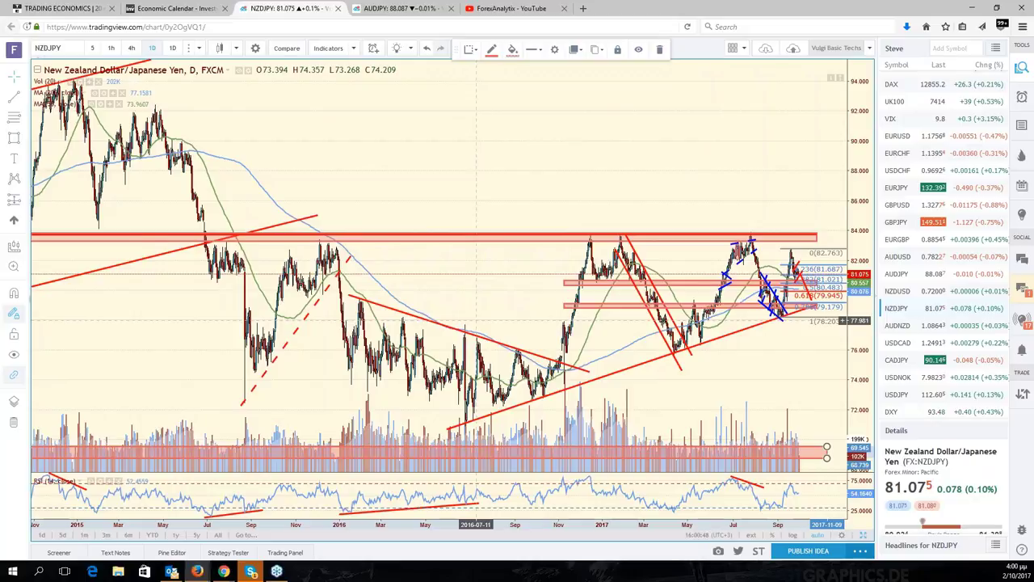
{"action": "scroll", "coordinate": [476, 295], "scroll_direction": "down", "scroll_amount": 2}
{"action": "scroll", "coordinate": [475, 294], "scroll_direction": "down", "scroll_amount": 1}
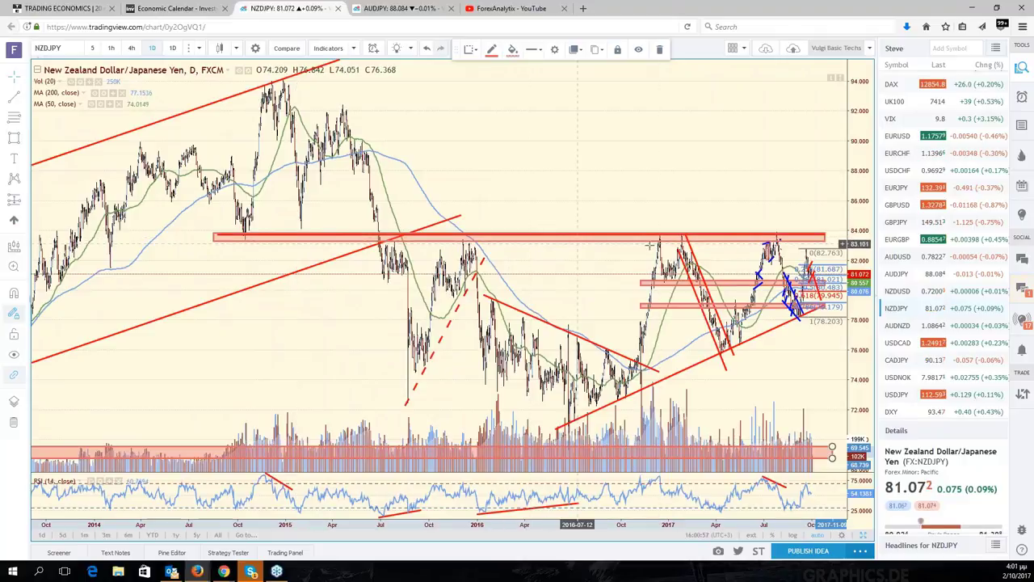
{"action": "scroll", "coordinate": [649, 244], "scroll_direction": "up", "scroll_amount": 3}
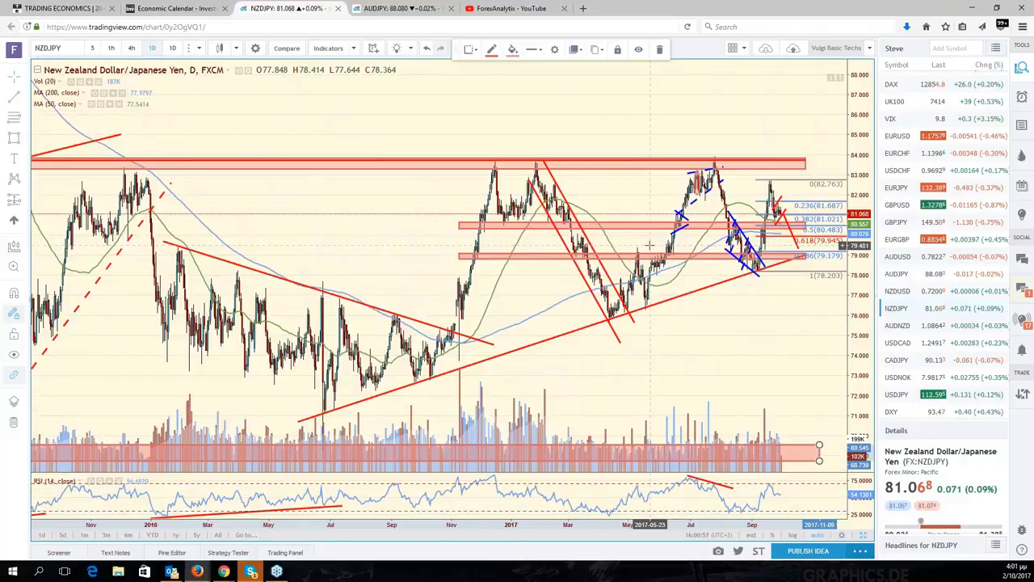
{"action": "scroll", "coordinate": [653, 277], "scroll_direction": "down", "scroll_amount": 3}
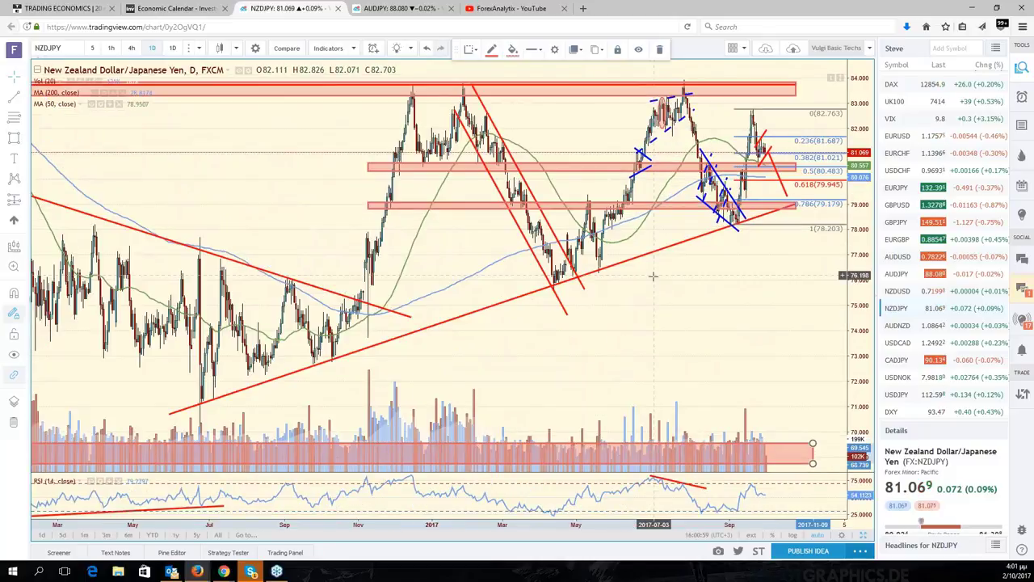
{"action": "scroll", "coordinate": [652, 277], "scroll_direction": "up", "scroll_amount": 3}
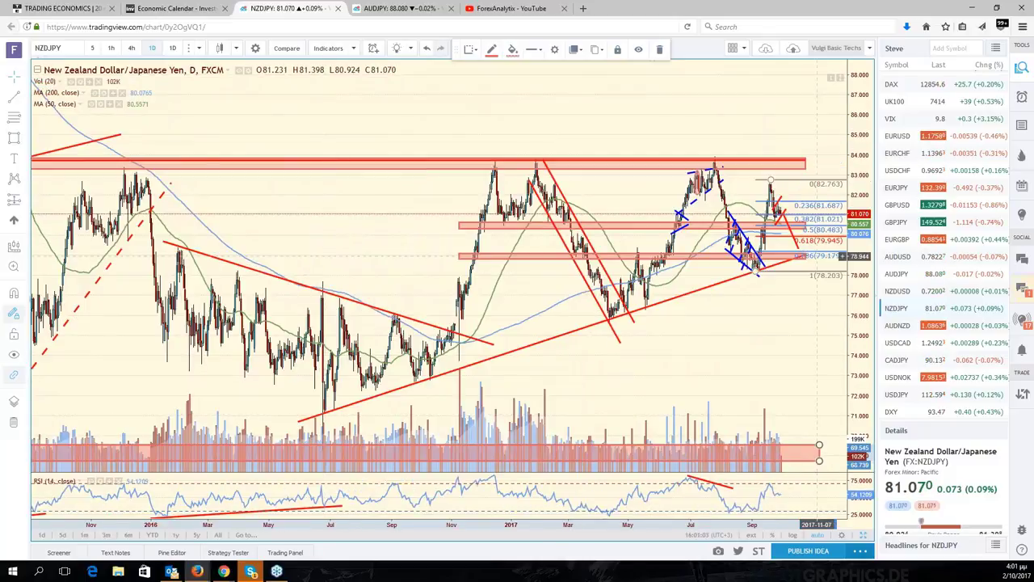
{"action": "scroll", "coordinate": [815, 256], "scroll_direction": "up", "scroll_amount": 3}
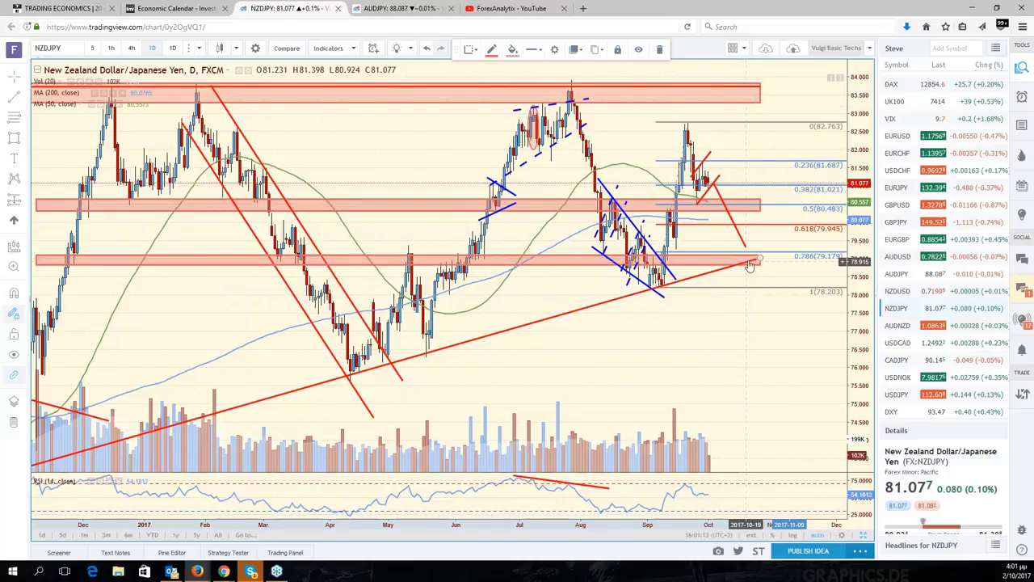
{"action": "scroll", "coordinate": [750, 267], "scroll_direction": "down", "scroll_amount": 2}
{"action": "scroll", "coordinate": [755, 332], "scroll_direction": "down", "scroll_amount": 2}
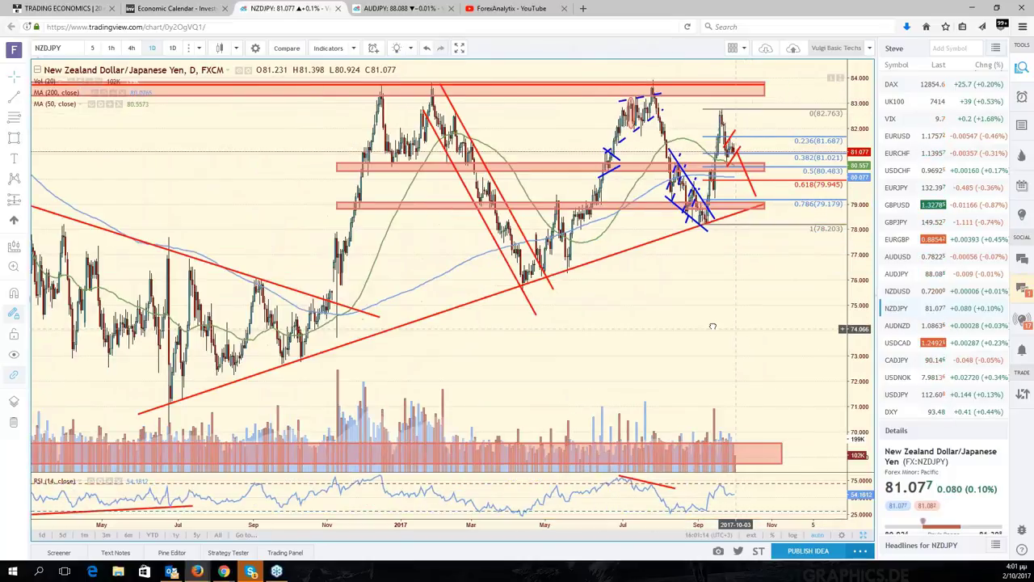
{"action": "scroll", "coordinate": [742, 325], "scroll_direction": "down", "scroll_amount": 2}
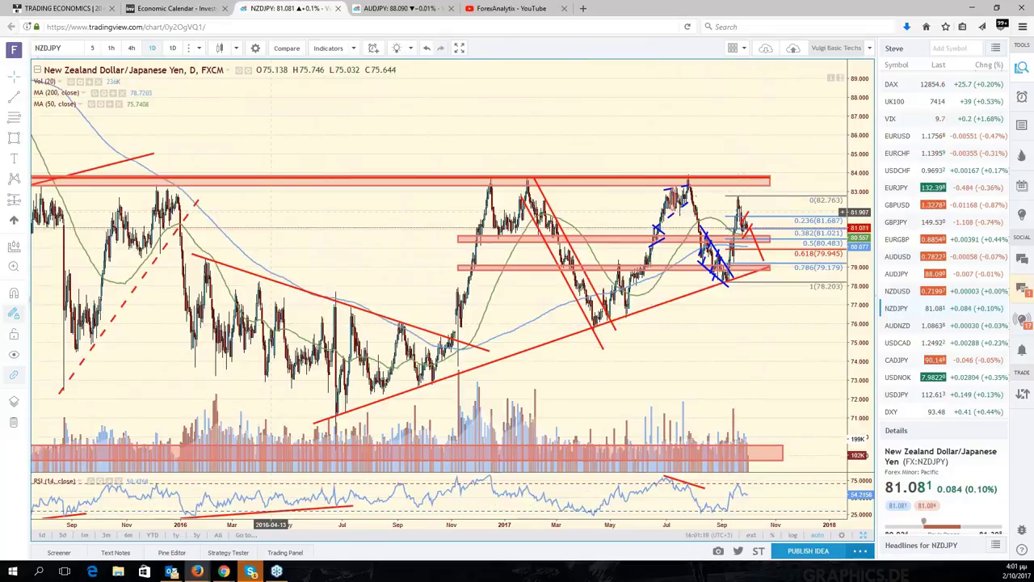
- Draw two red NZDJPY projections: one rising from the resistance box toward 88, one falling toward 73
{"action": "mouse_move", "coordinate": [771, 180]}
{"action": "left_mouse_down"}
{"action": "mouse_move", "coordinate": [824, 102]}
{"action": "mouse_move", "coordinate": [816, 153]}
{"action": "mouse_move", "coordinate": [825, 84]}
{"action": "left_mouse_up"}
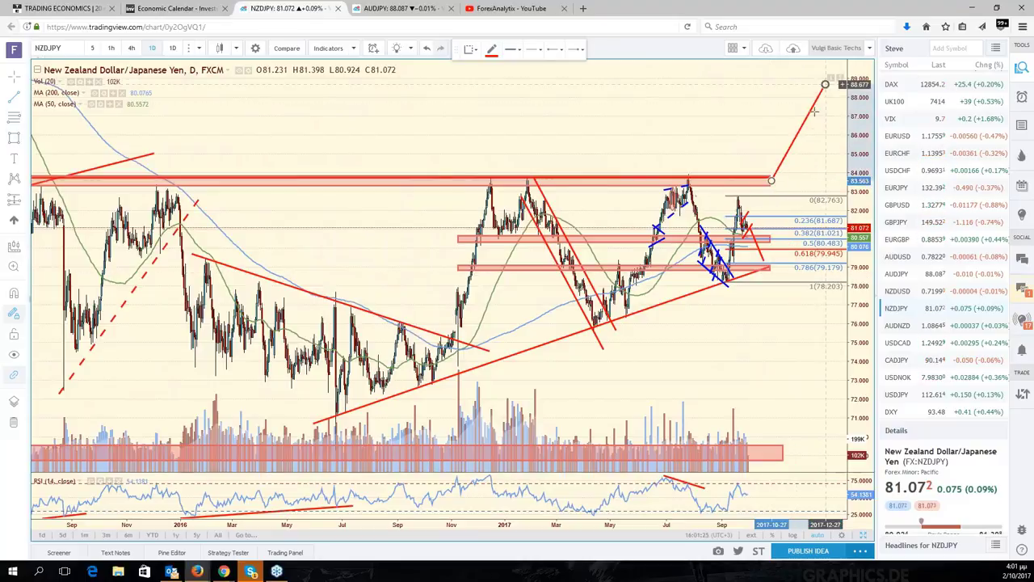
{"action": "left_click_drag", "start_coordinate": [768, 265], "coordinate": [814, 366]}
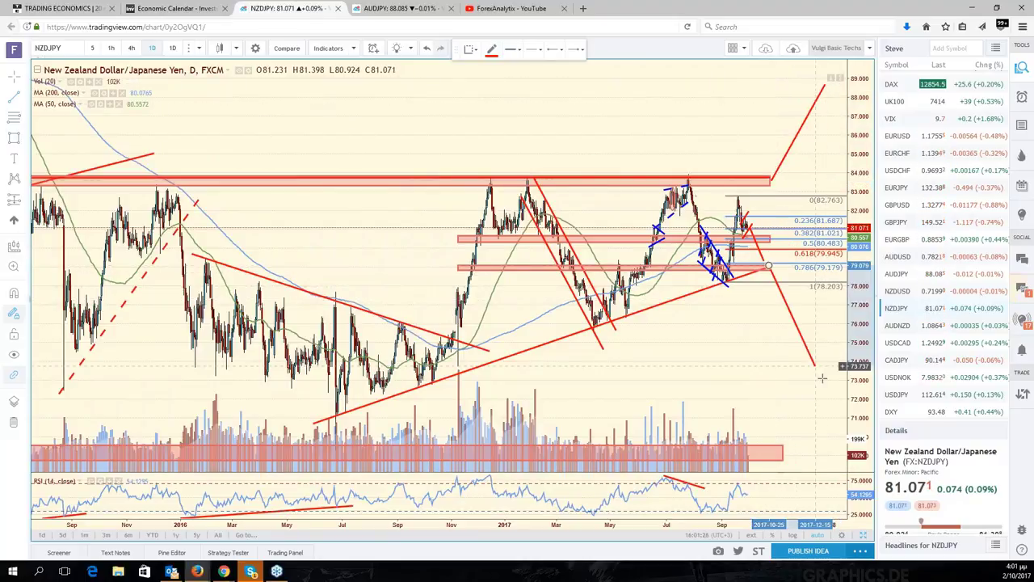
{"action": "left_click", "coordinate": [752, 210]}
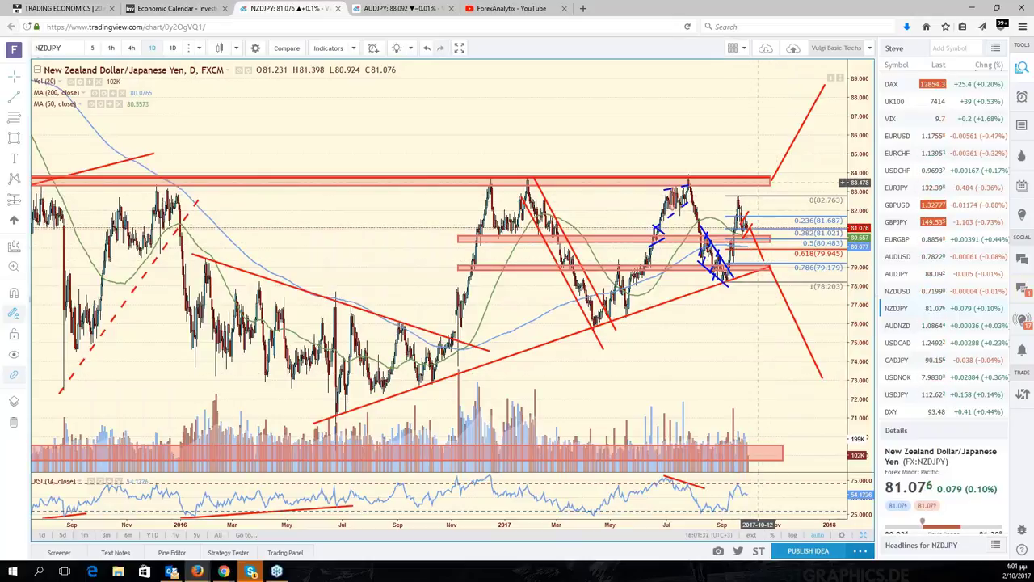
{"action": "left_click", "coordinate": [783, 152]}
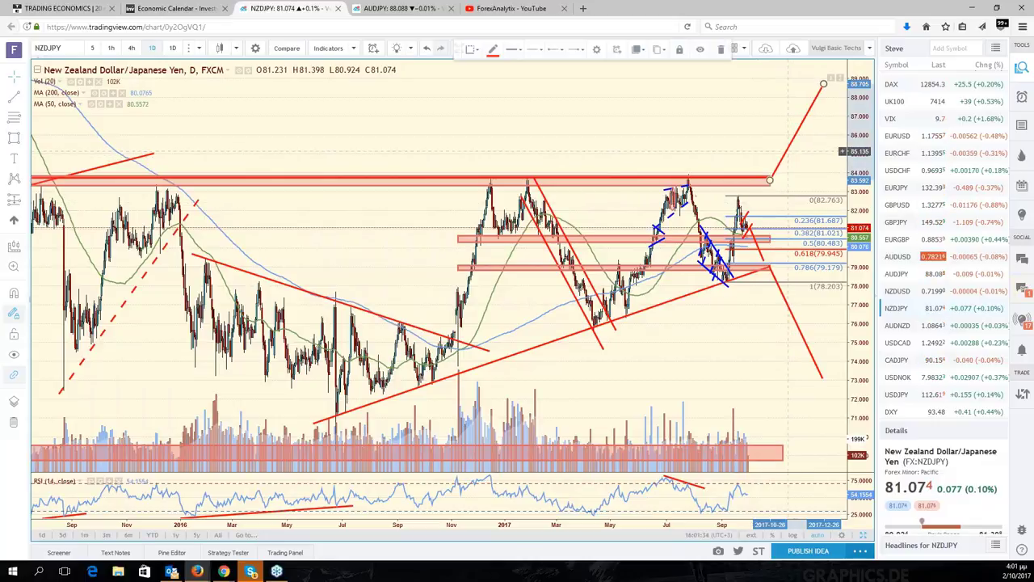
{"action": "left_click", "coordinate": [779, 166]}
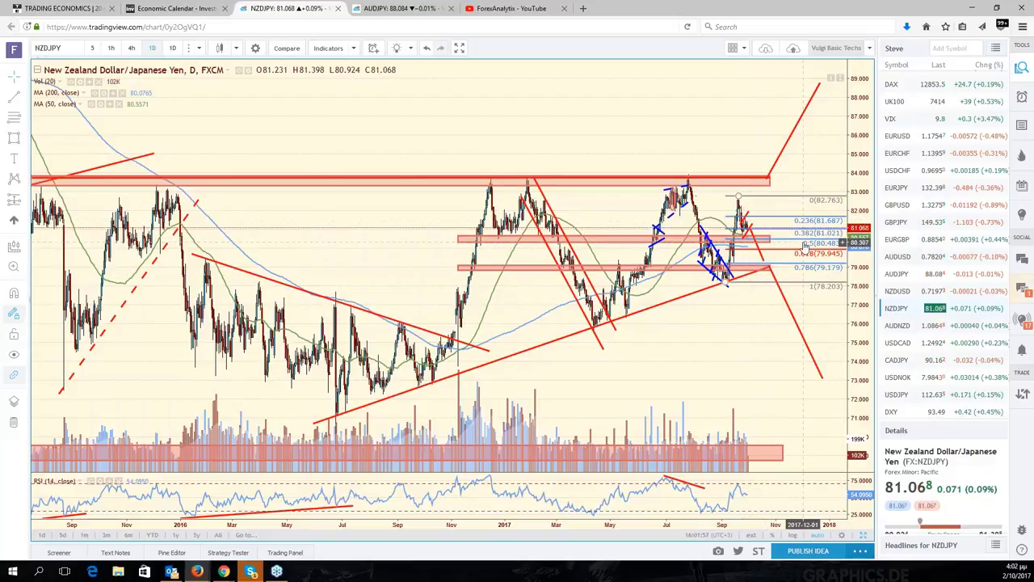
{"action": "scroll", "coordinate": [757, 314], "scroll_direction": "down", "scroll_amount": 1}
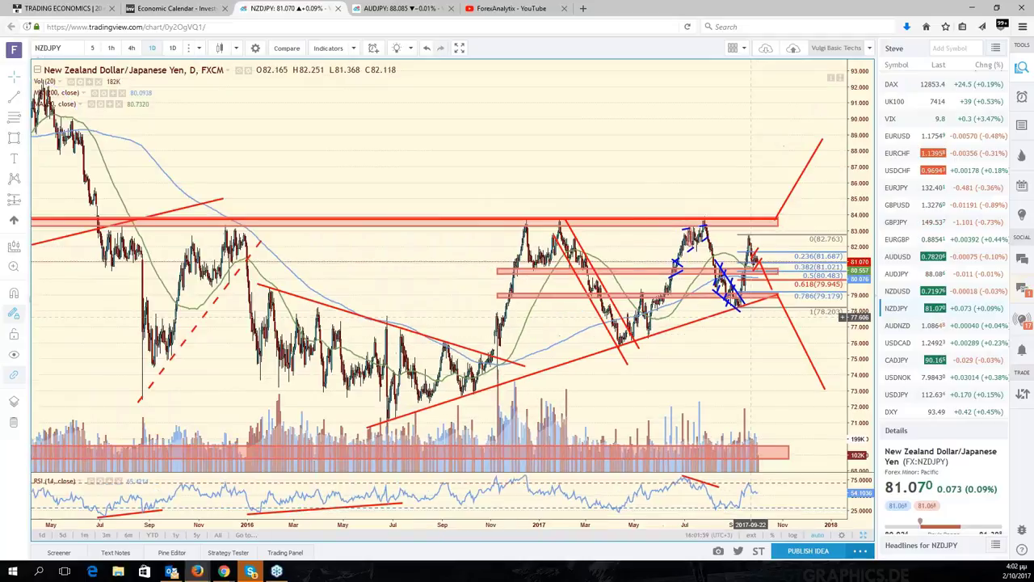
{"action": "scroll", "coordinate": [750, 317], "scroll_direction": "up", "scroll_amount": 3}
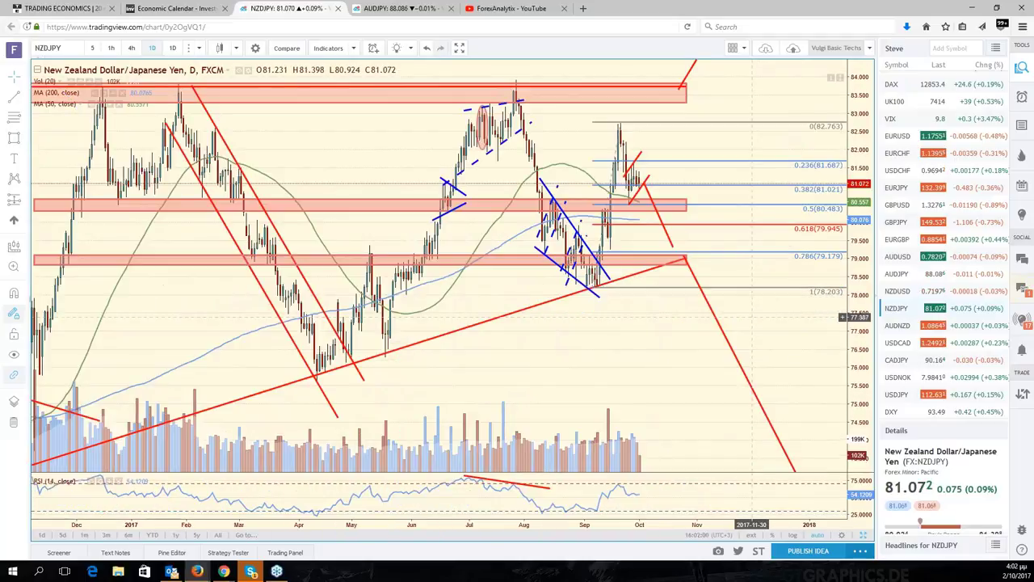
{"action": "scroll", "coordinate": [751, 317], "scroll_direction": "down", "scroll_amount": 4}
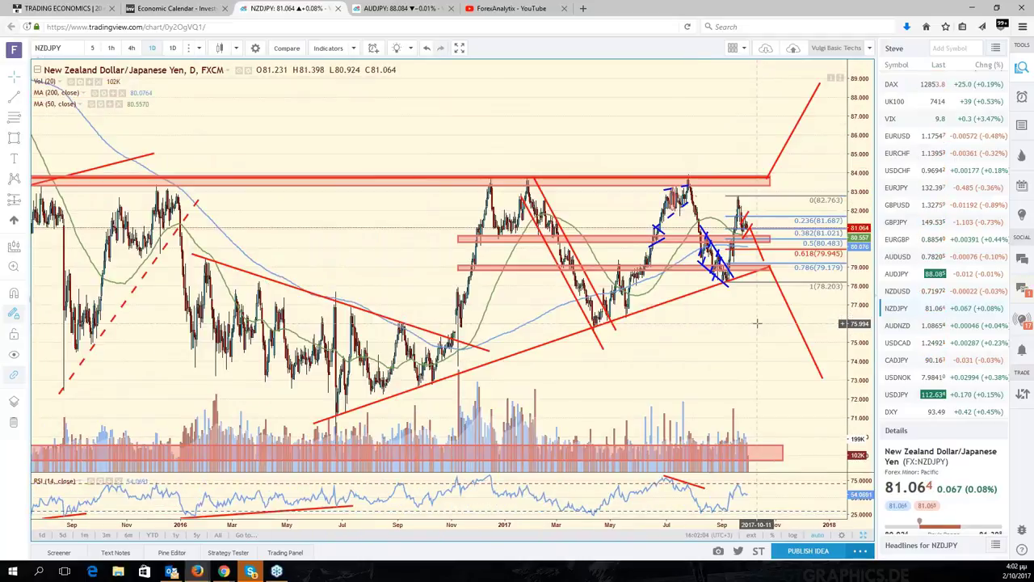
{"action": "left_click", "coordinate": [775, 288]}
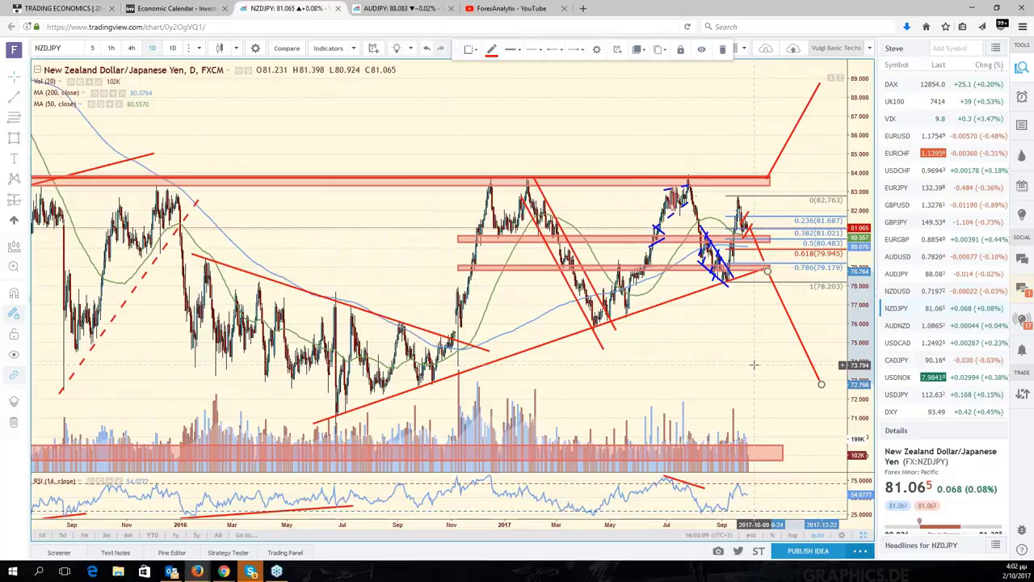
- Scroll the ES1! S&P futures chart while VZ.png is displayed in Photos on top
{"action": "scroll", "coordinate": [753, 365], "scroll_direction": "up", "scroll_amount": 3}
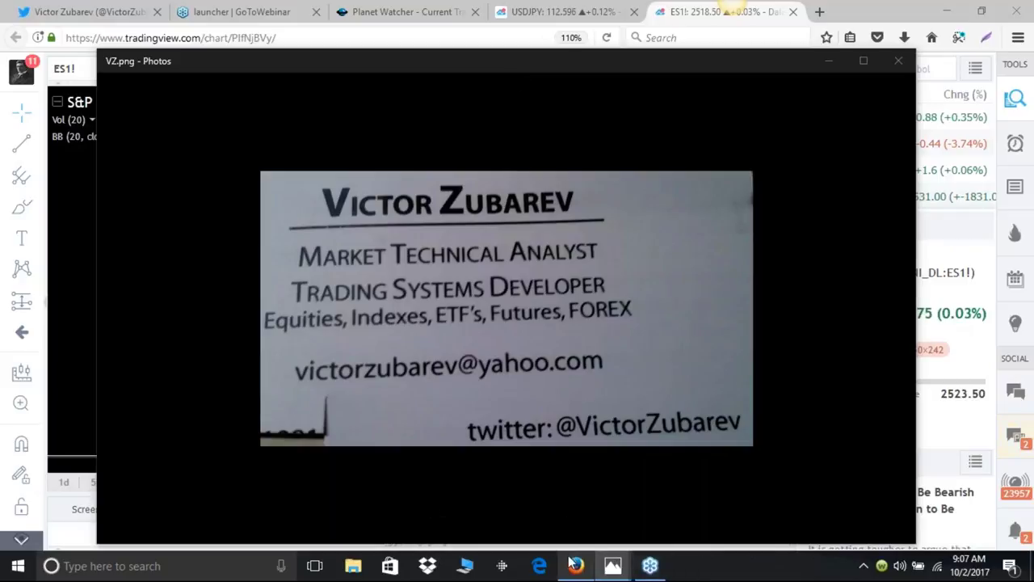
- List the open Photos windows and preview the BTC_1.png weekly BTCUSD chart thumbnail
{"action": "left_click", "coordinate": [612, 568]}
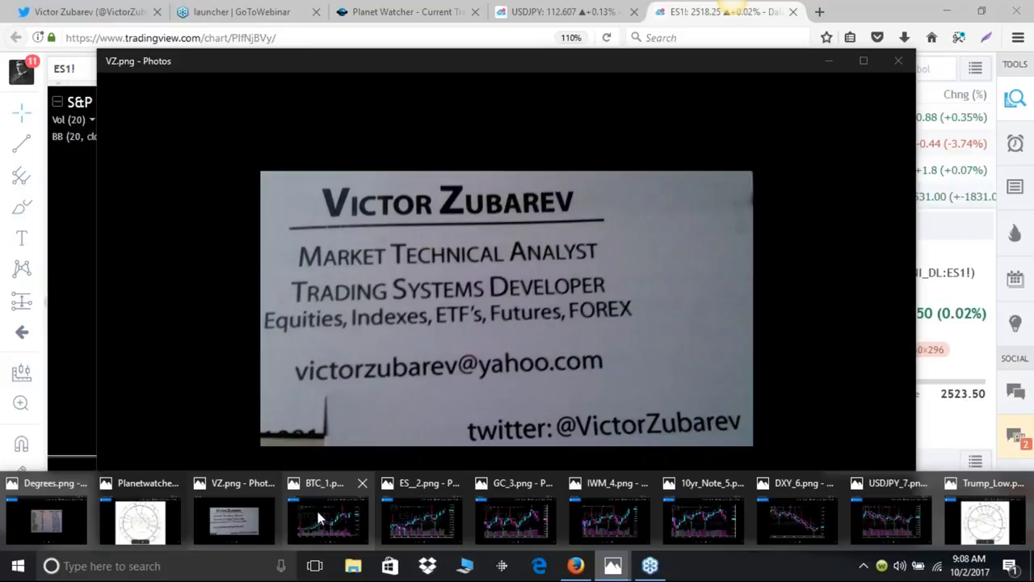
{"action": "mouse_move", "coordinate": [316, 508]}
- View the BTC_1.png weekly BTCUSD chart, then bring ES_2.png to the front
{"action": "left_click", "coordinate": [311, 510]}
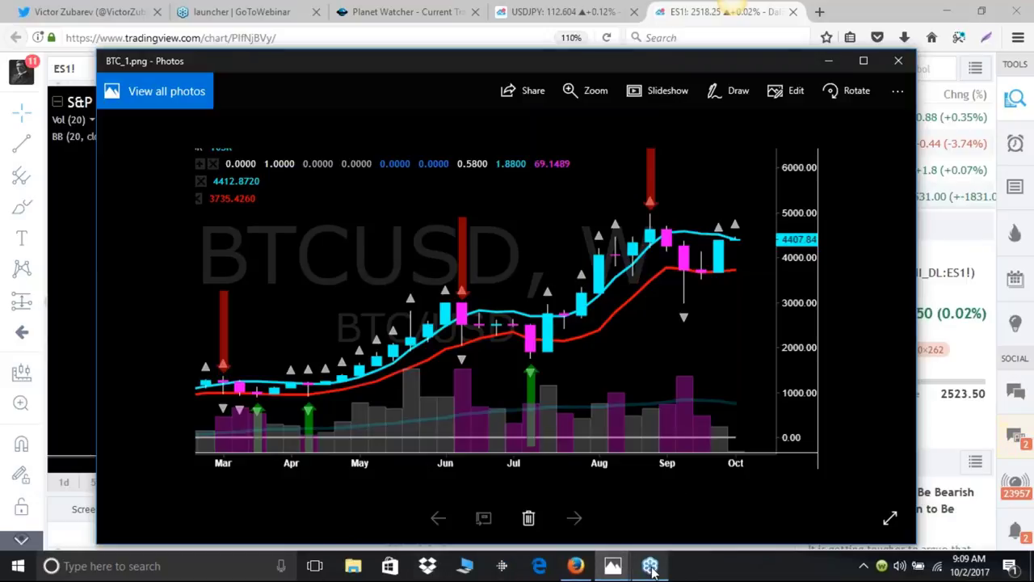
{"action": "mouse_move", "coordinate": [614, 565]}
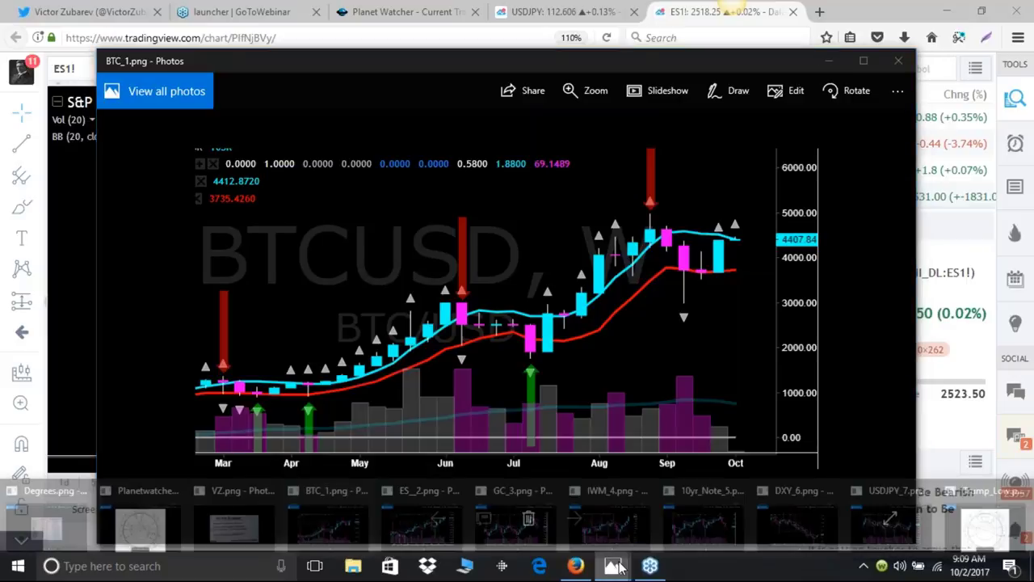
{"action": "left_click", "coordinate": [443, 529]}
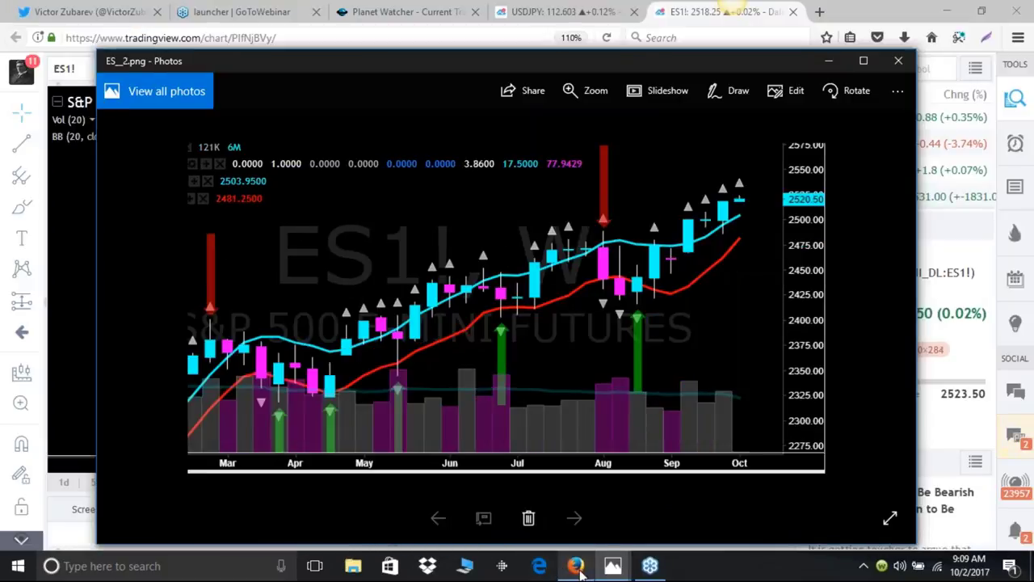
- Compare with the live ES1! chart in Firefox, then return to the ES_2.png image
{"action": "mouse_move", "coordinate": [576, 570]}
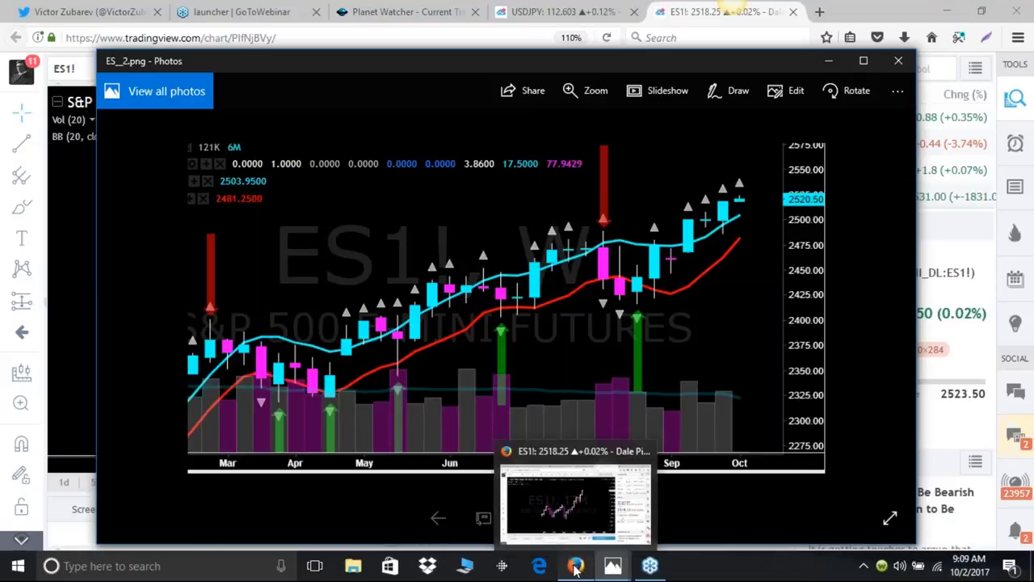
{"action": "left_click", "coordinate": [576, 567]}
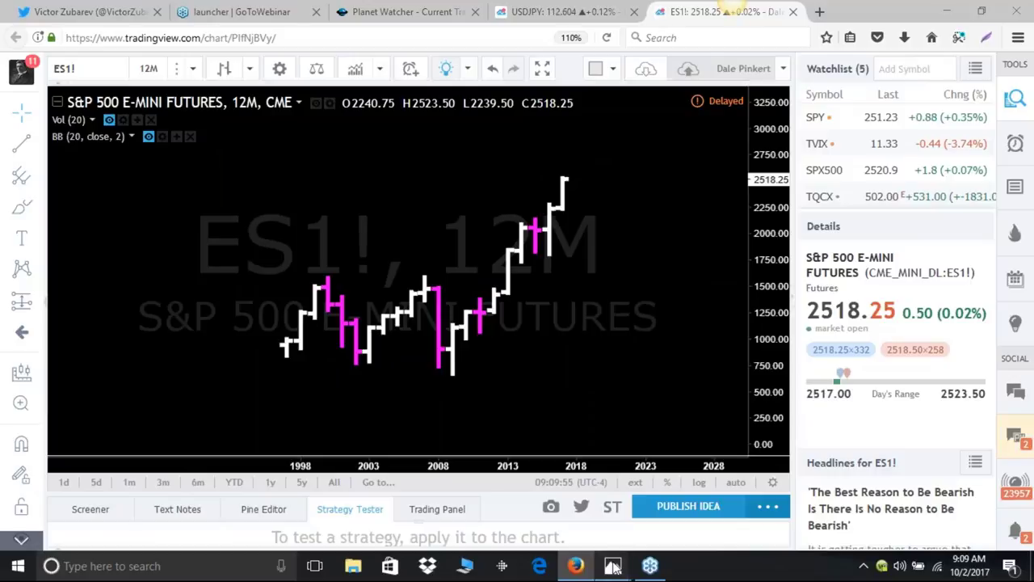
{"action": "mouse_move", "coordinate": [614, 568]}
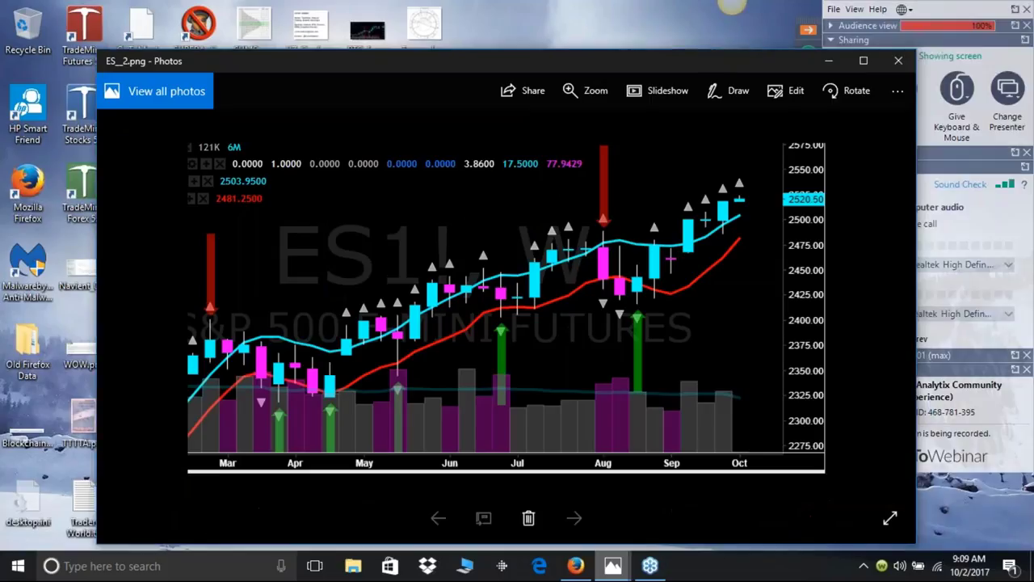
{"action": "left_click", "coordinate": [428, 521]}
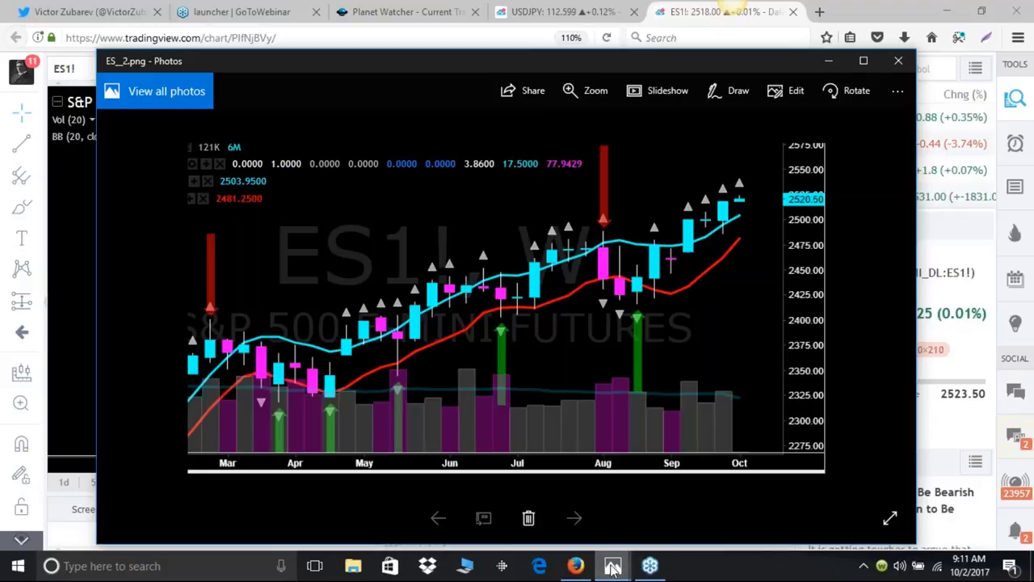
{"action": "left_click", "coordinate": [612, 568]}
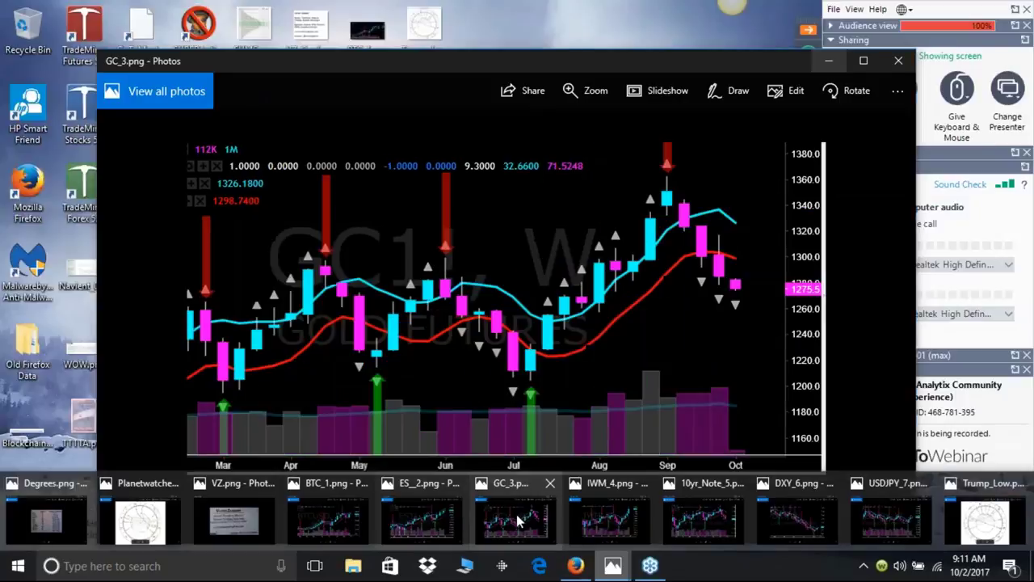
{"action": "left_click", "coordinate": [518, 521]}
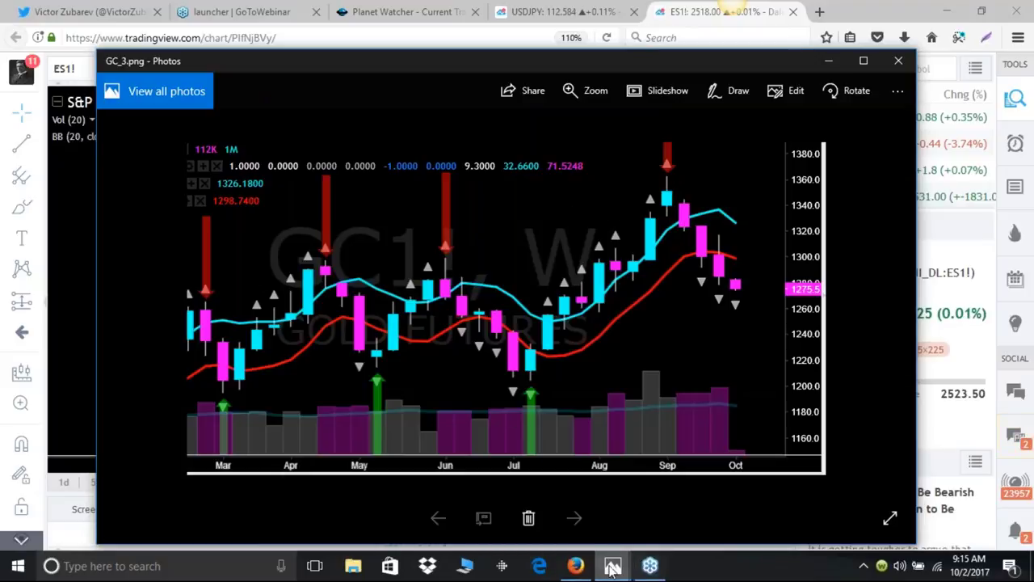
{"action": "mouse_move", "coordinate": [613, 568]}
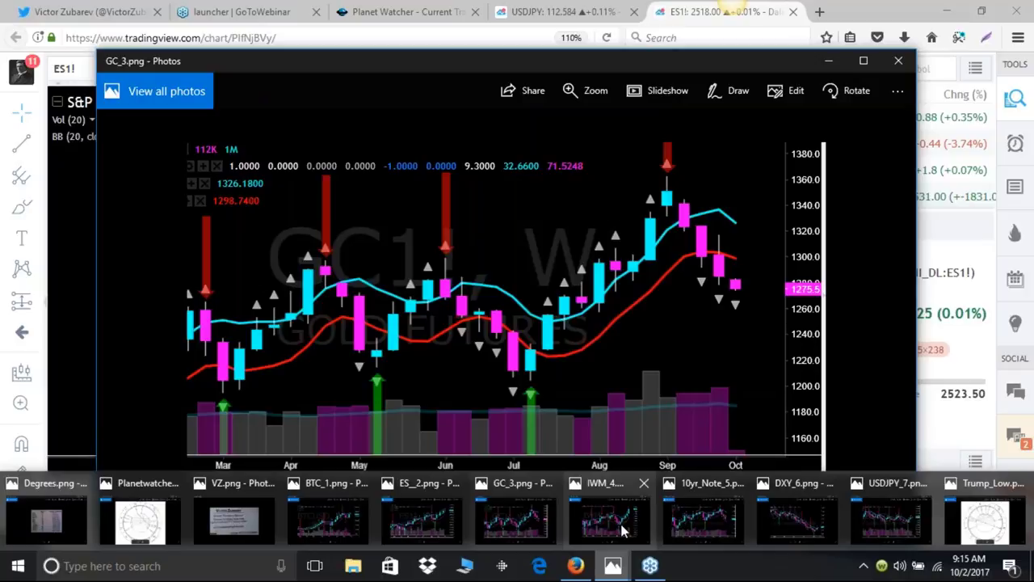
{"action": "mouse_move", "coordinate": [622, 529]}
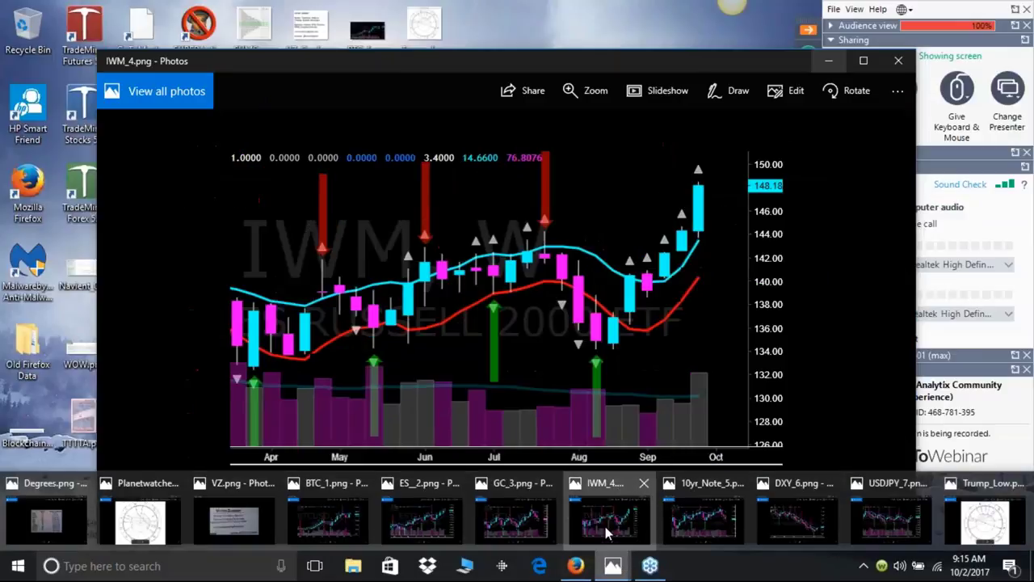
- View the IWM_4.png weekly Russell 2000 chart, then switch to 10yr_Note_5.png
{"action": "left_click", "coordinate": [607, 533]}
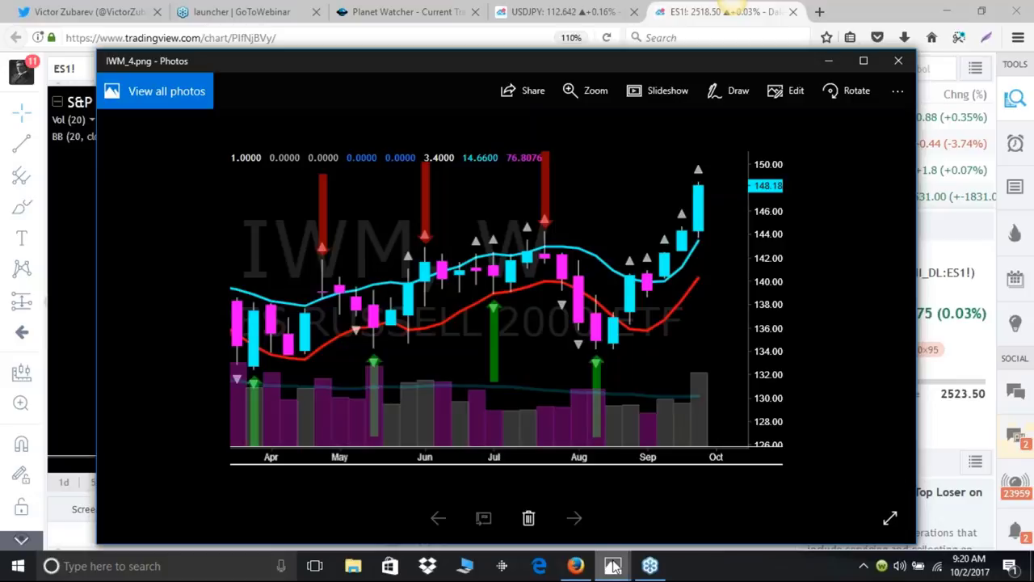
{"action": "mouse_move", "coordinate": [614, 567]}
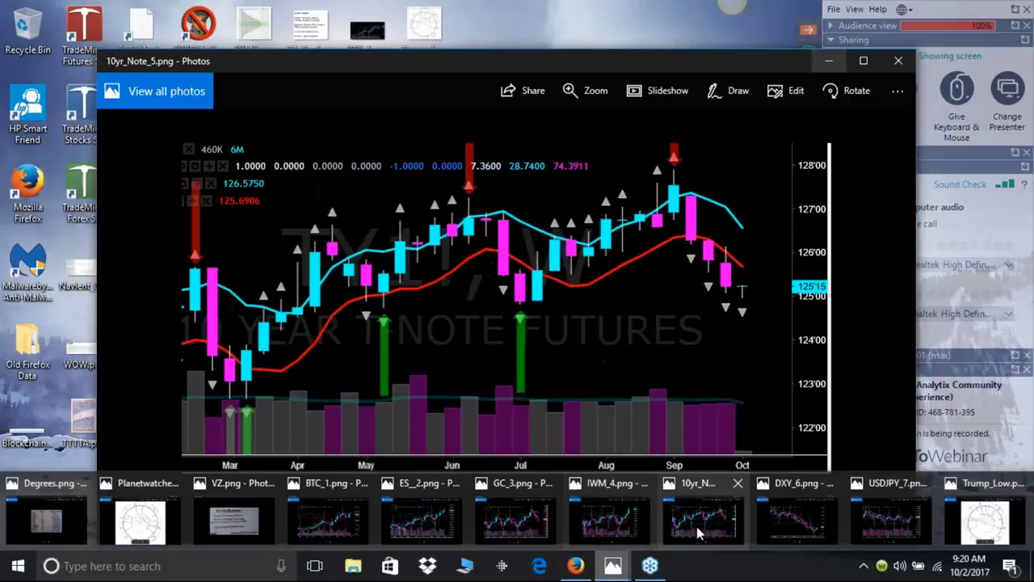
{"action": "left_click", "coordinate": [696, 526]}
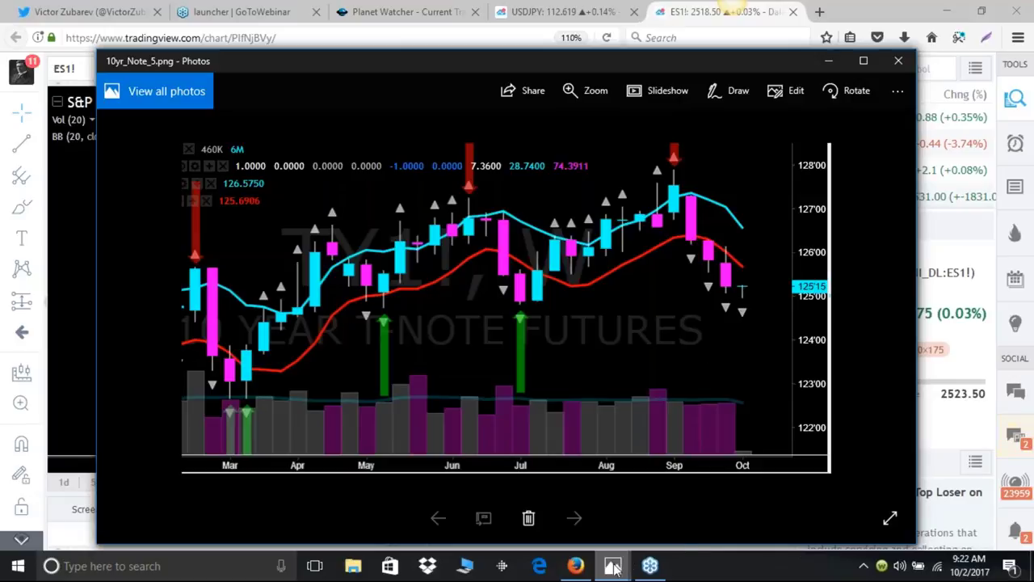
- Bring the DXY_6.png weekly dollar index chart window to the front in Photos
{"action": "mouse_move", "coordinate": [614, 568]}
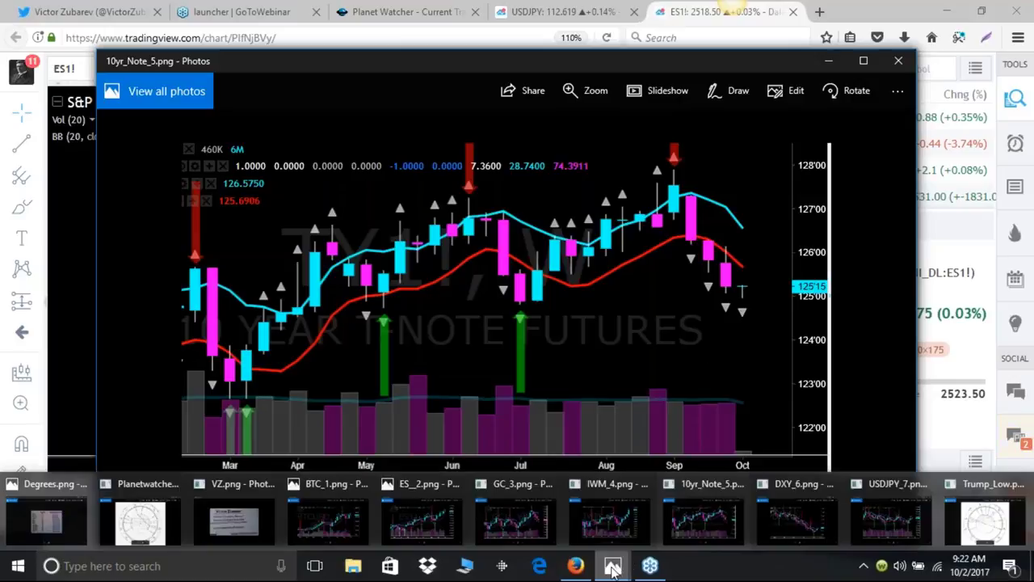
{"action": "left_click", "coordinate": [814, 517]}
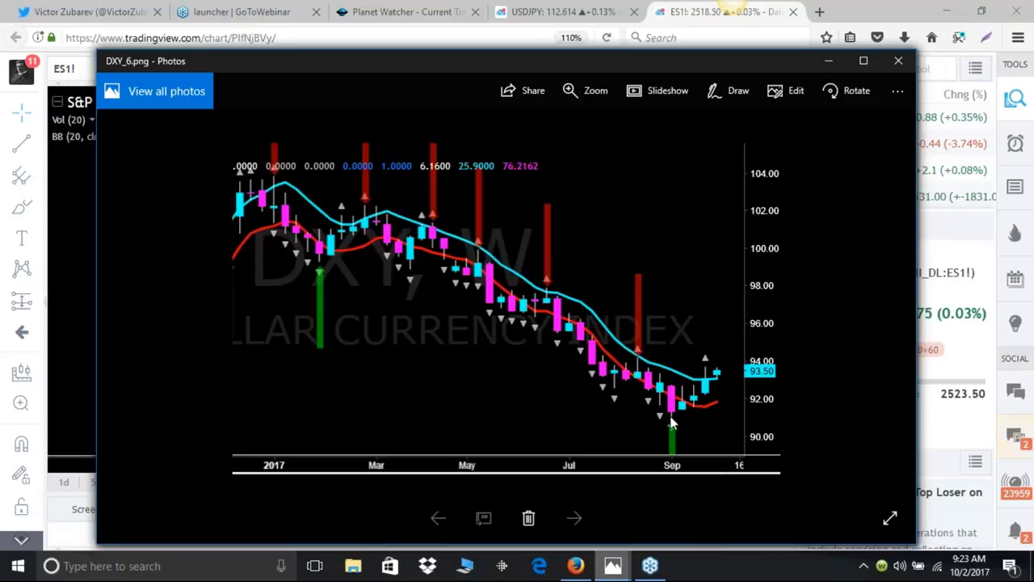
- Move from DXY_6.png on to the next chart image, USDJPY_7.png, in Photos
{"action": "left_click", "coordinate": [612, 566]}
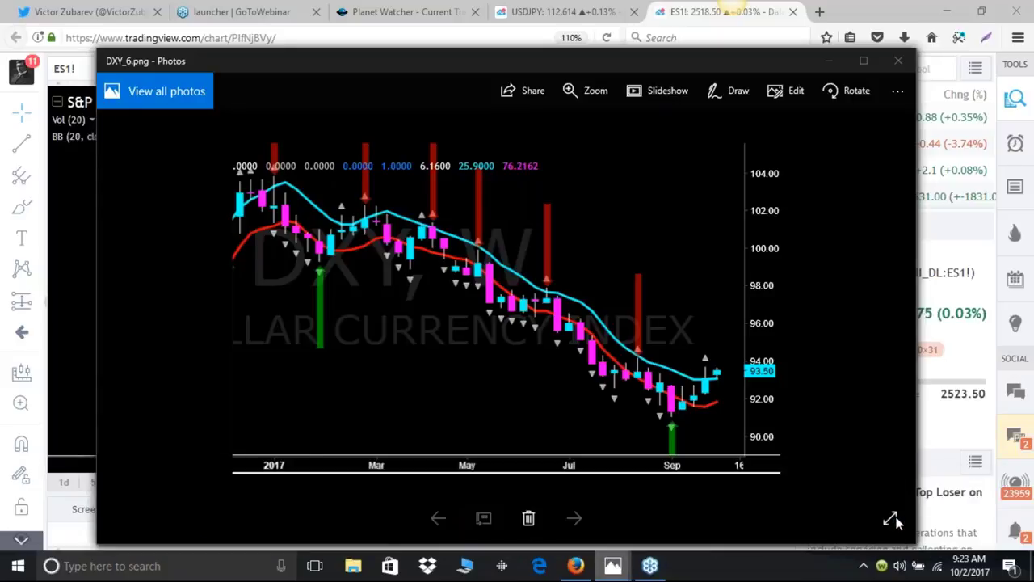
{"action": "key", "text": "Right"}
{"action": "key", "text": "Right"}
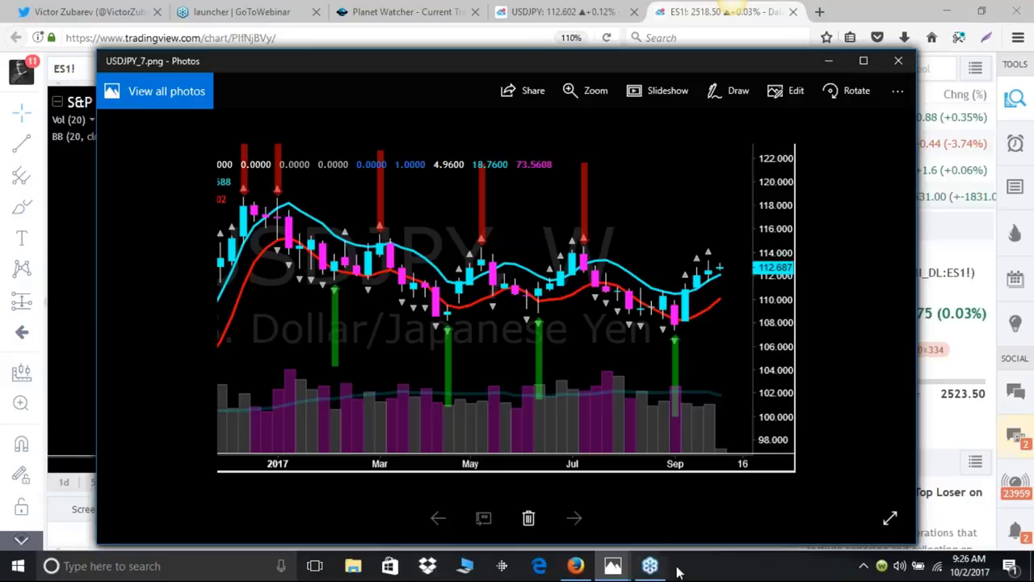
- Leave Photos and return to the TradingView ES1! S&P 500 E-mini futures chart in Firefox
{"action": "left_click", "coordinate": [614, 570]}
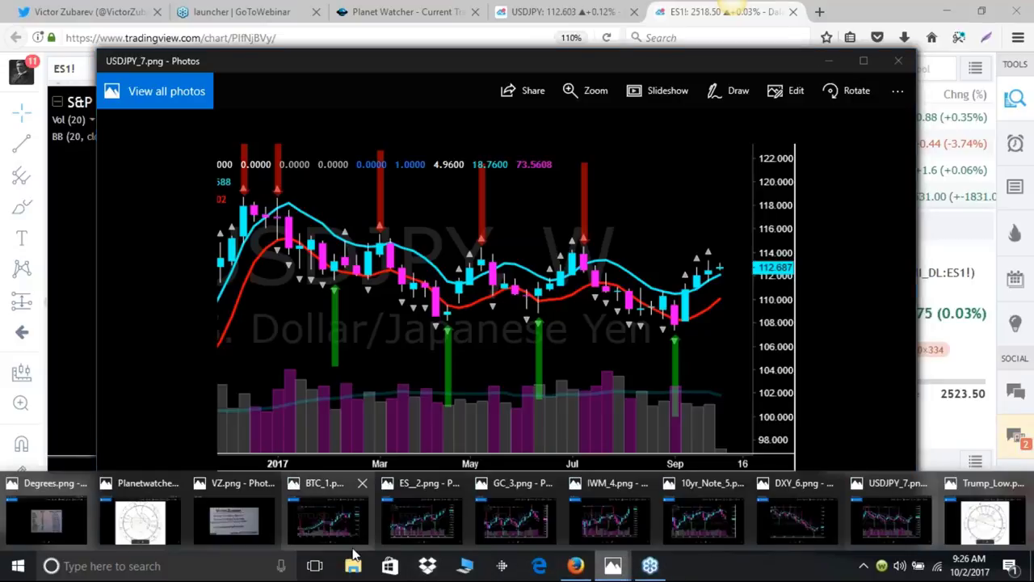
{"action": "mouse_move", "coordinate": [349, 502]}
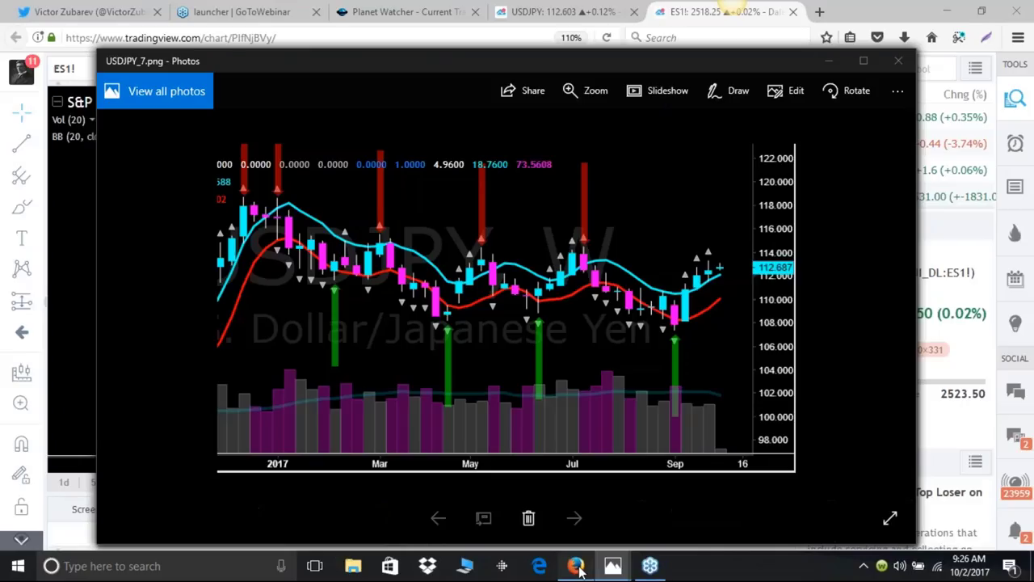
{"action": "left_click", "coordinate": [5, 18]}
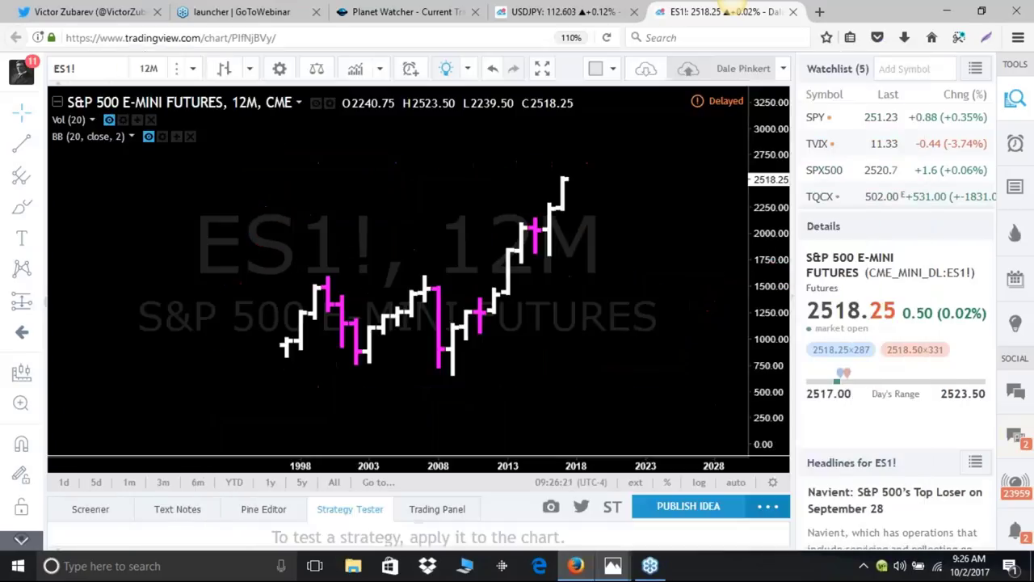
- Search for BTC and load the Coinbase BTCUSD chart in place of ES1!
{"action": "left_click", "coordinate": [94, 69]}
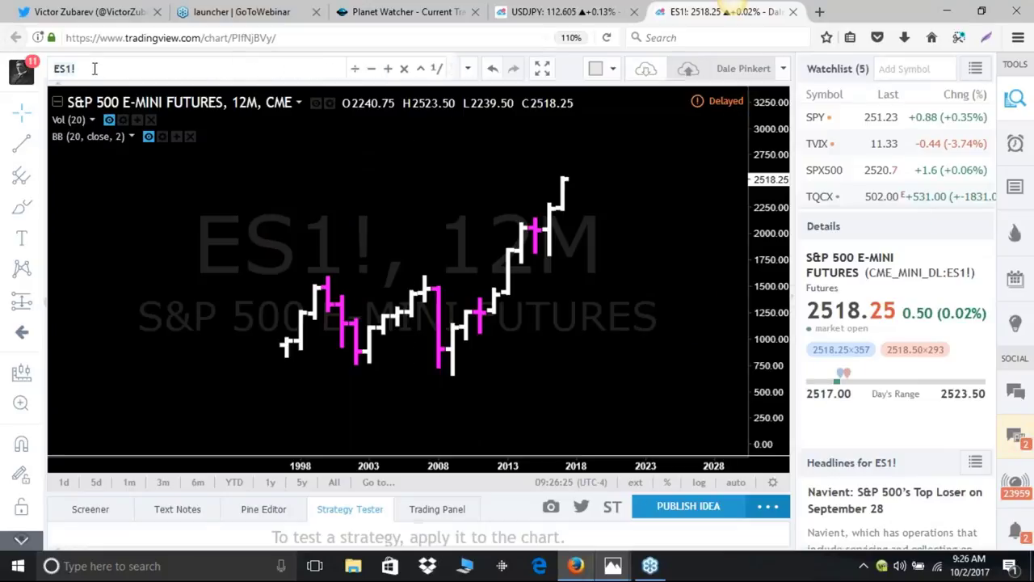
{"action": "type", "text": "BTC"}
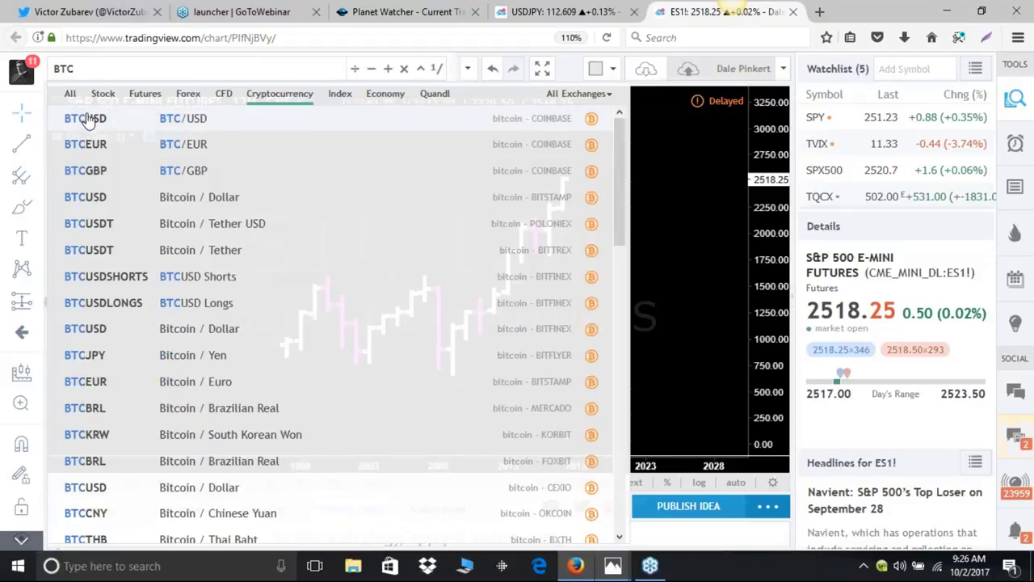
{"action": "left_click", "coordinate": [89, 127]}
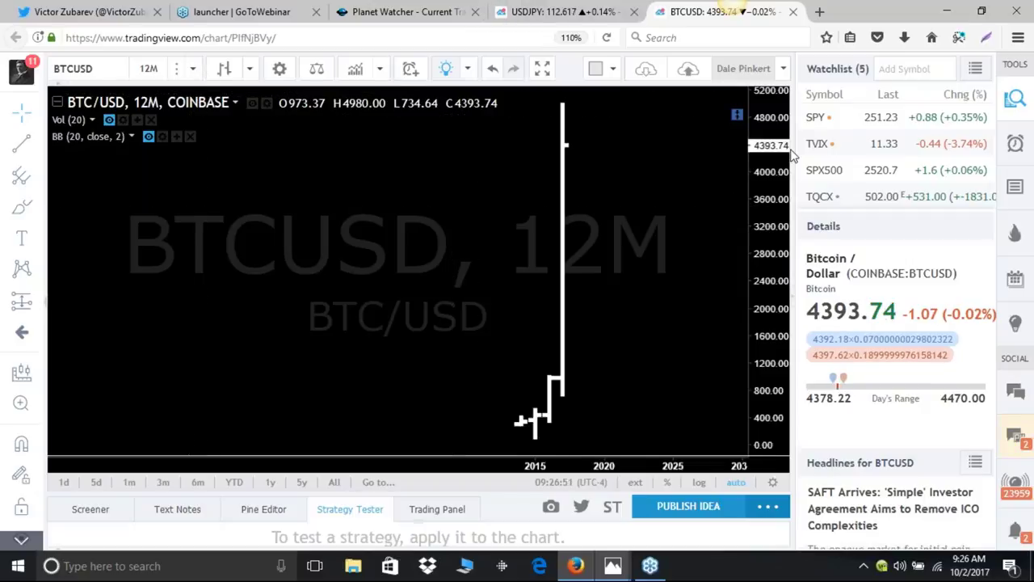
- Compress the BTC/USD price axis so it spans roughly -1000 to 6000
{"action": "left_click_drag", "start_coordinate": [779, 139], "coordinate": [775, 273]}
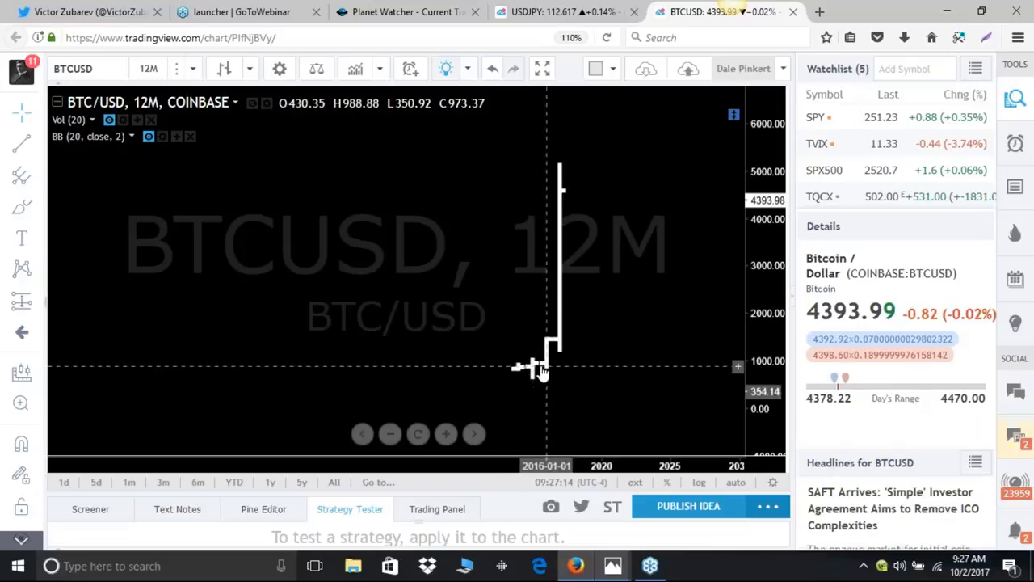
{"action": "mouse_move", "coordinate": [771, 334]}
{"action": "left_mouse_down"}
{"action": "mouse_move", "coordinate": [770, 321]}
{"action": "mouse_move", "coordinate": [770, 333]}
{"action": "left_mouse_up"}
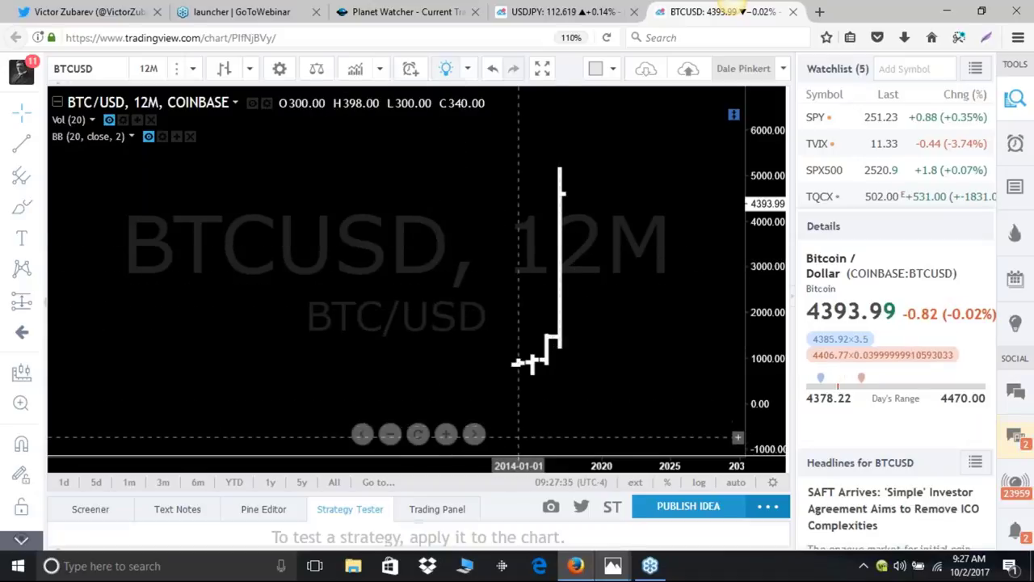
{"action": "mouse_move", "coordinate": [417, 434]}
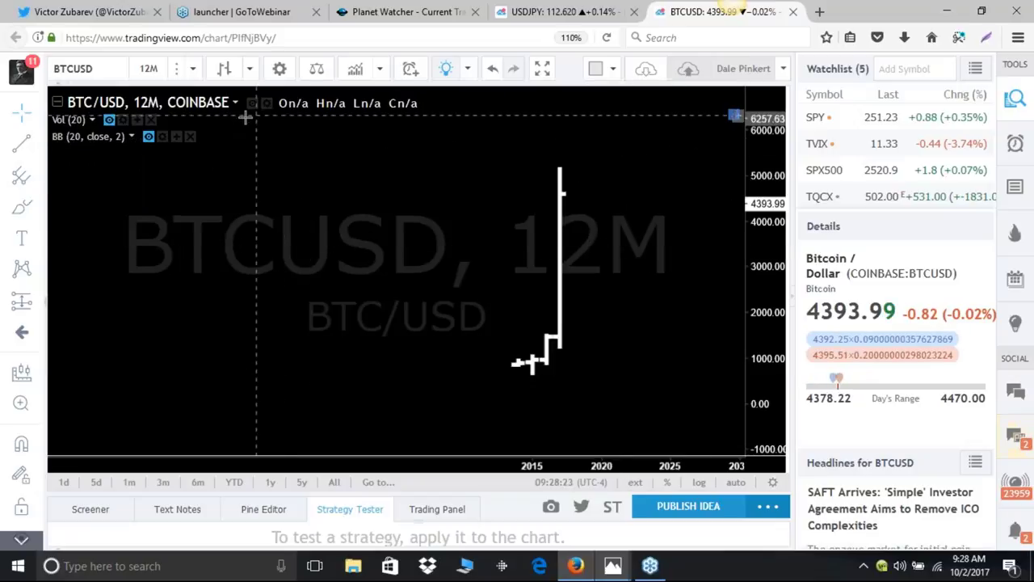
- Change the BTC/USD chart interval from 12M to 3-month bars
{"action": "left_click", "coordinate": [147, 68]}
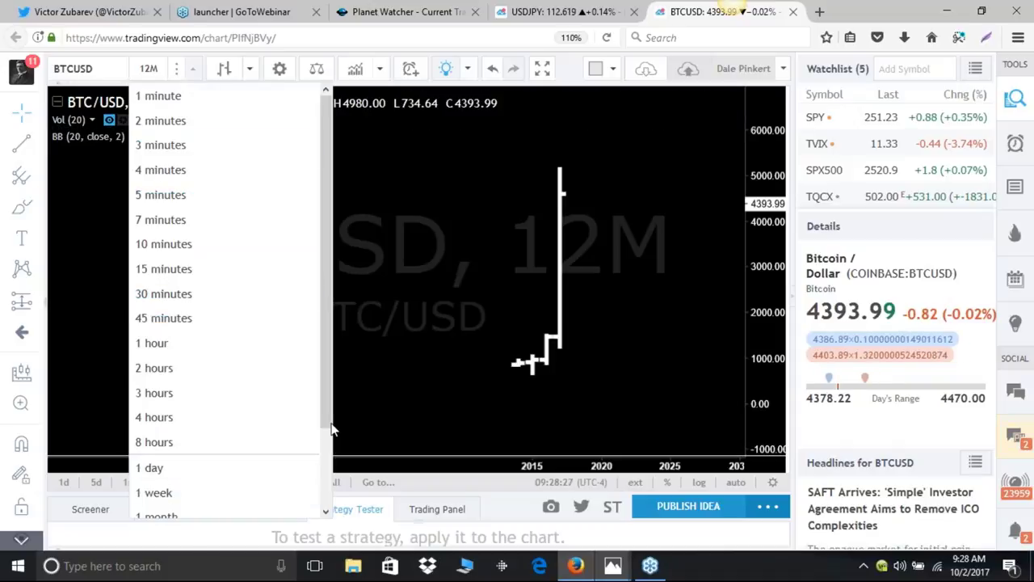
{"action": "scroll", "coordinate": [321, 437], "scroll_direction": "down", "scroll_amount": 2}
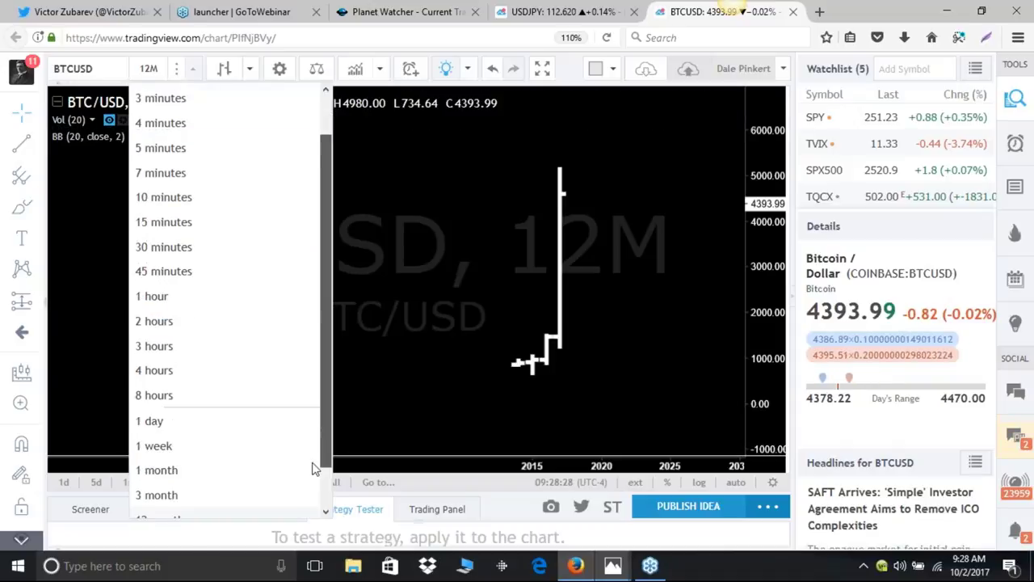
{"action": "left_click", "coordinate": [160, 485]}
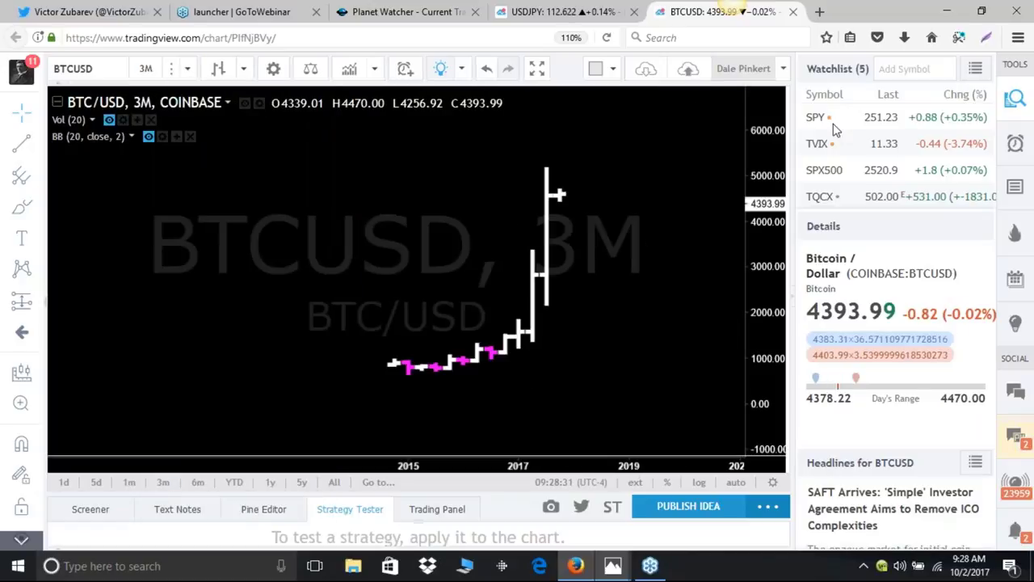
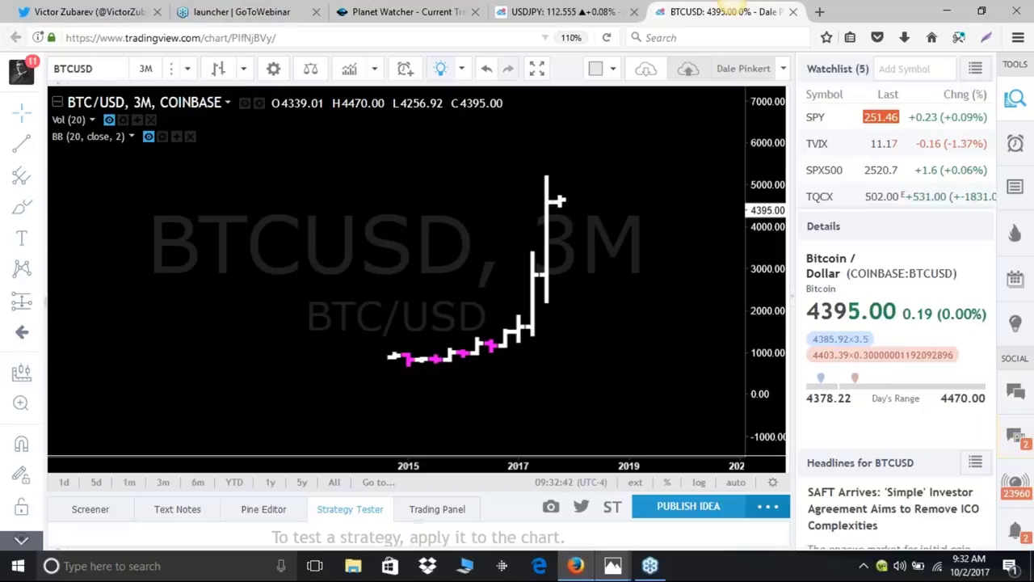
- Switch the BTC/USD Coinbase chart from three-month to 1-month bars
{"action": "left_click", "coordinate": [187, 71]}
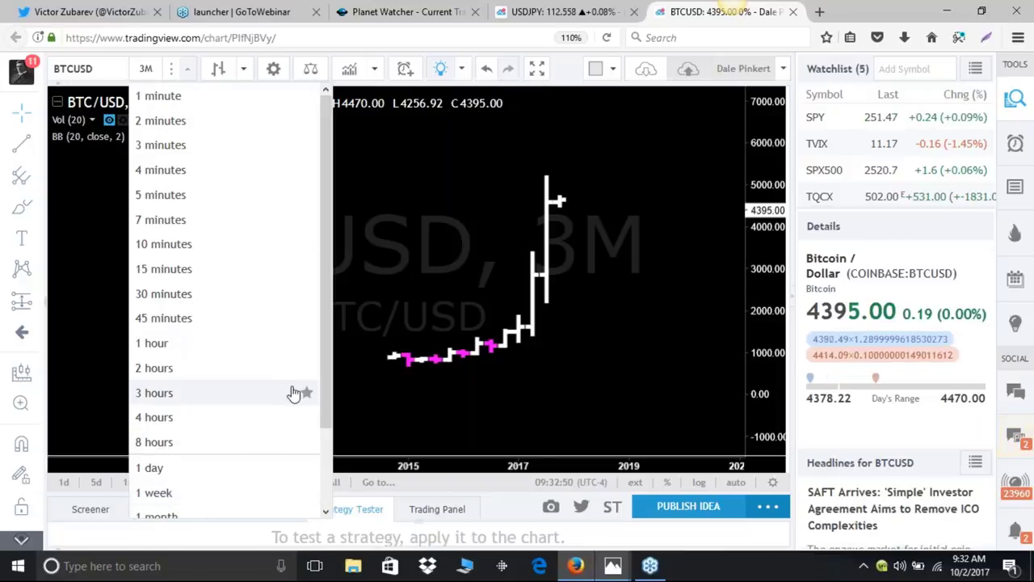
{"action": "scroll", "coordinate": [329, 410], "scroll_direction": "down", "scroll_amount": 2}
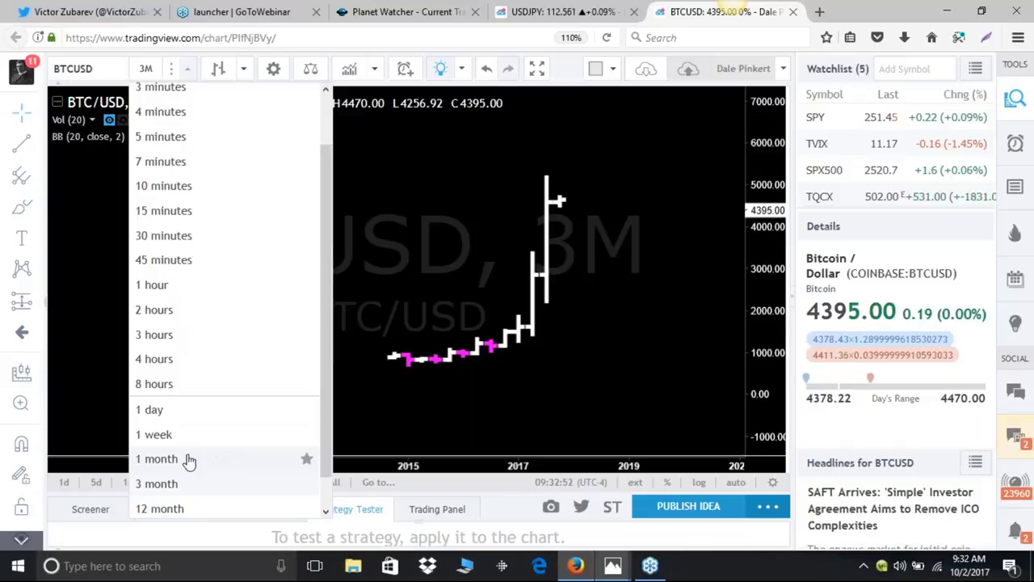
{"action": "left_click", "coordinate": [156, 458]}
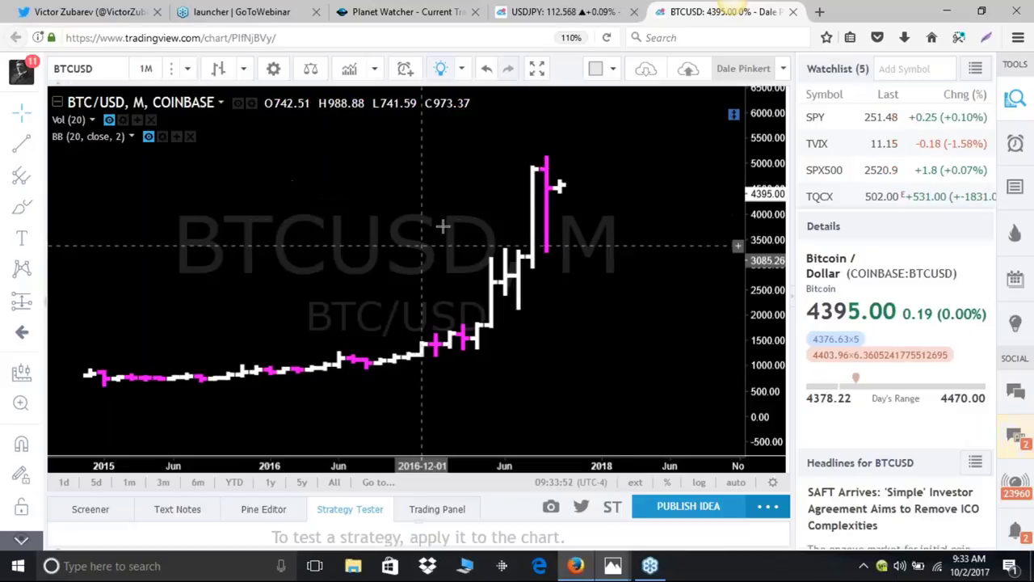
- Set BTC/USD to 1-week bars and reframe on the 2017 rally, prices scaled 0 to 7000
{"action": "left_click", "coordinate": [187, 69]}
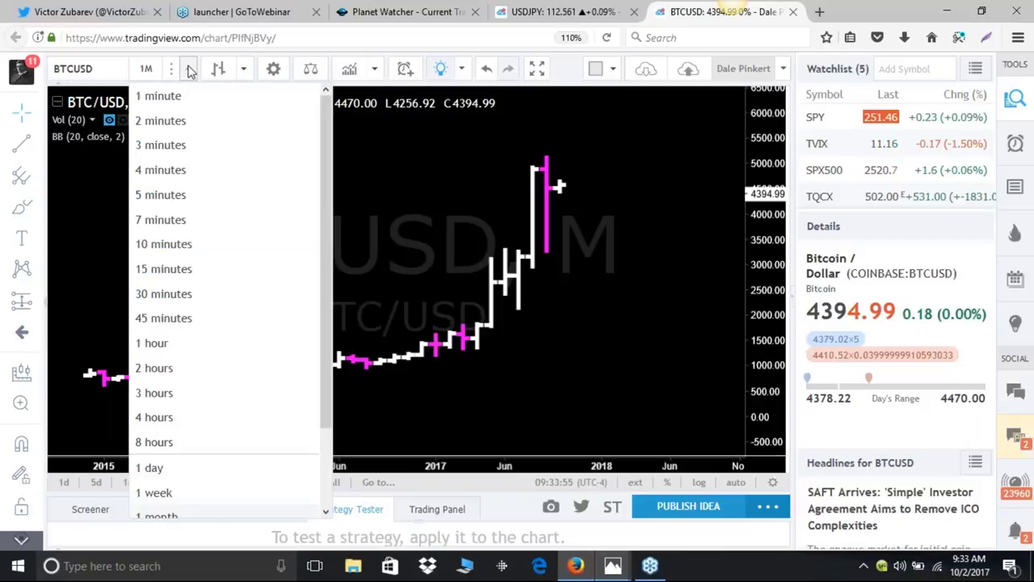
{"action": "left_click", "coordinate": [154, 493]}
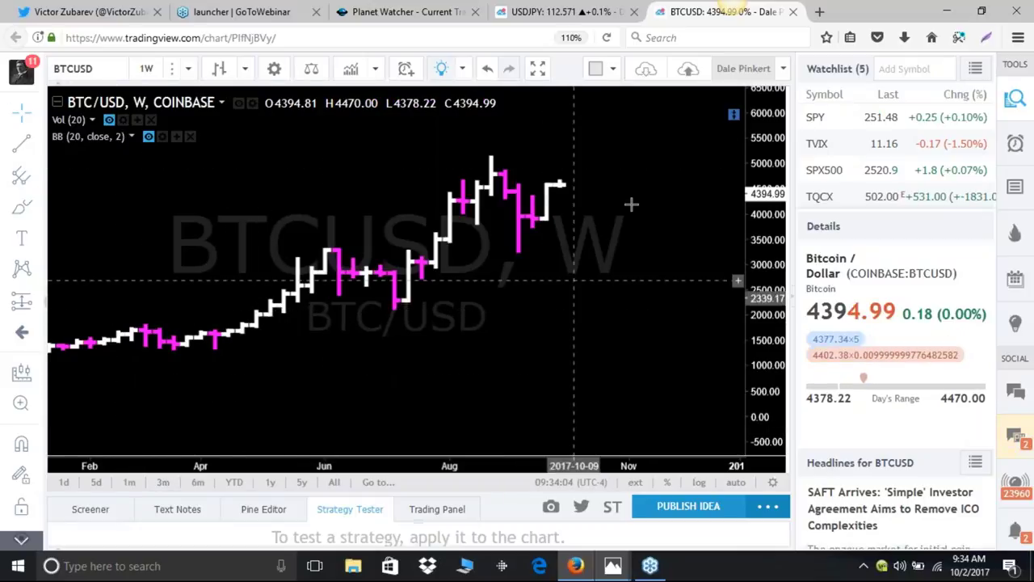
{"action": "left_click_drag", "start_coordinate": [766, 388], "coordinate": [773, 364]}
{"action": "left_click_drag", "start_coordinate": [623, 319], "coordinate": [686, 341]}
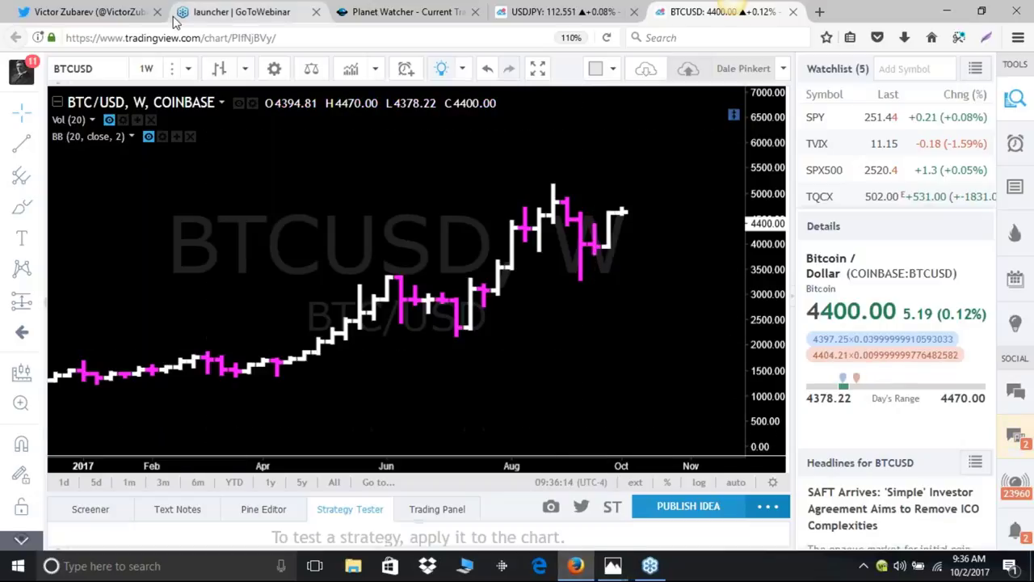
{"action": "left_click", "coordinate": [99, 71]}
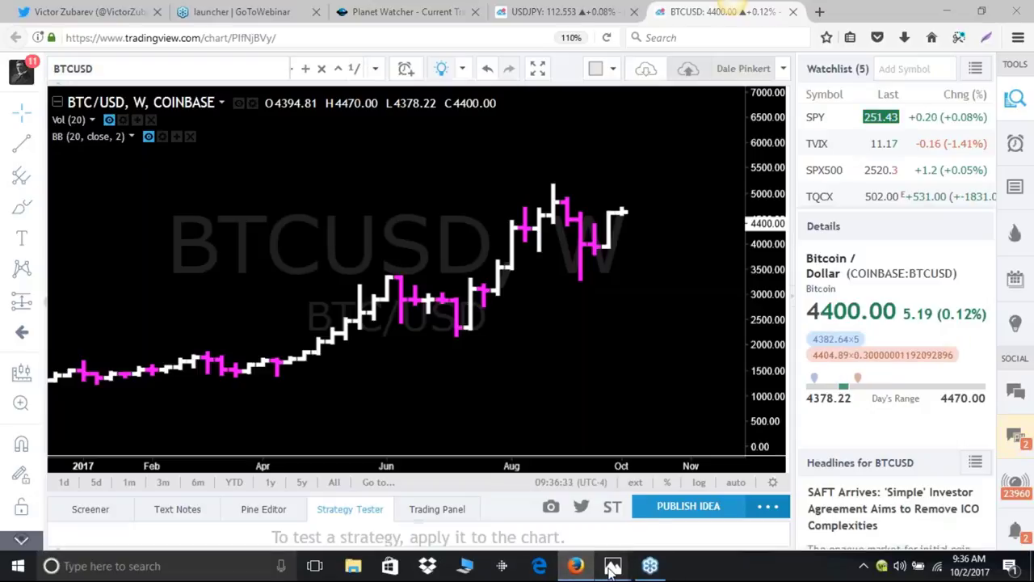
- Bring the Planetwatcher.png transit wheel (2-Oct-2017) in Photos over the chart
{"action": "mouse_move", "coordinate": [612, 567]}
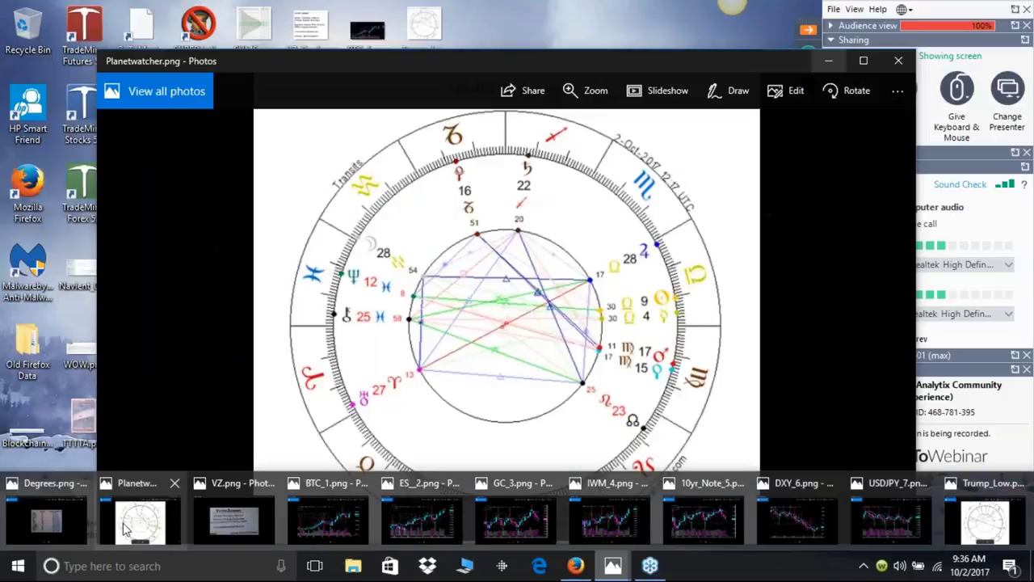
{"action": "left_click", "coordinate": [129, 525]}
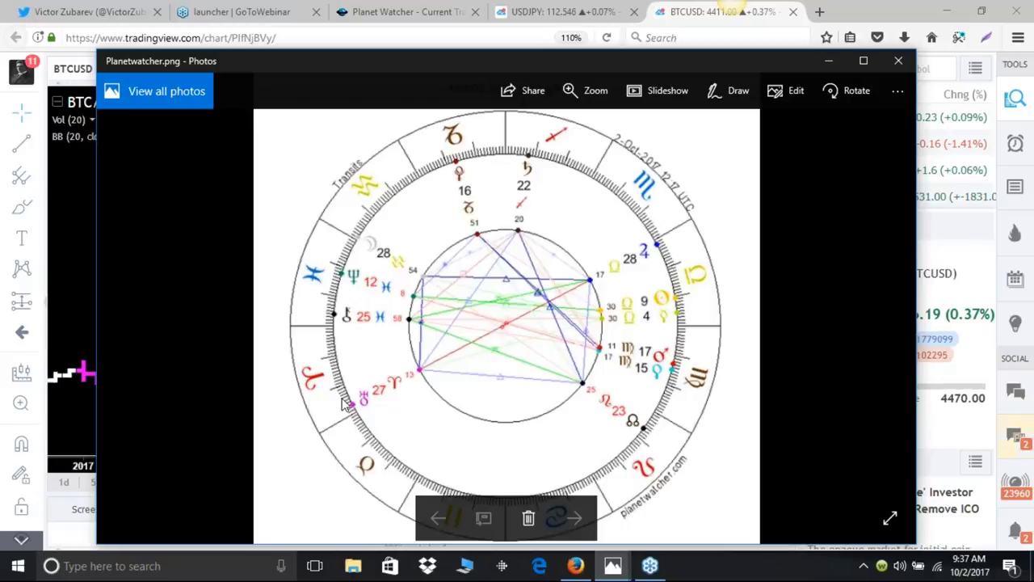
- Show Degrees.png, the table of zodiac signs and their 30° ranges
{"action": "left_click", "coordinate": [614, 570]}
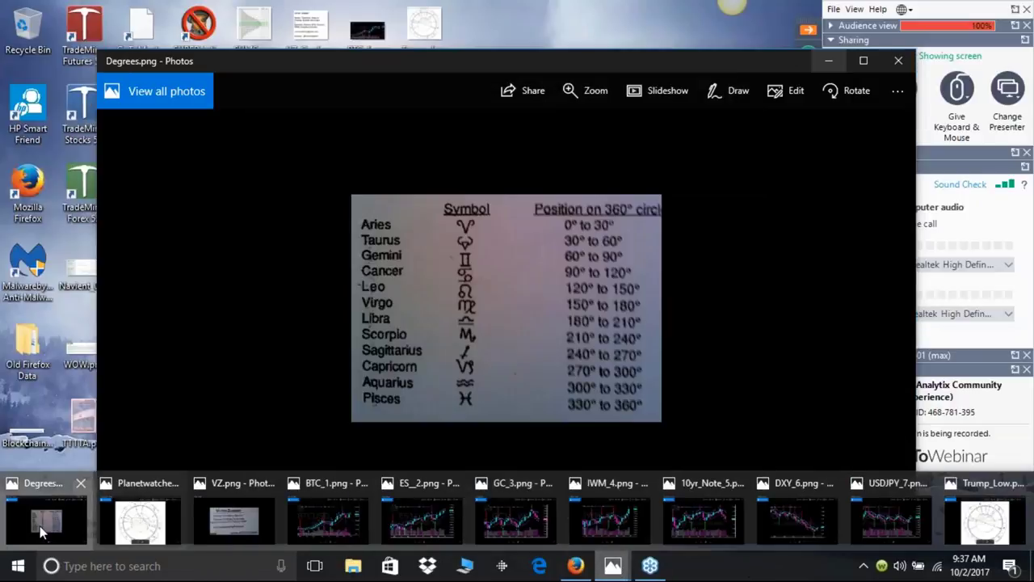
{"action": "left_click", "coordinate": [42, 525]}
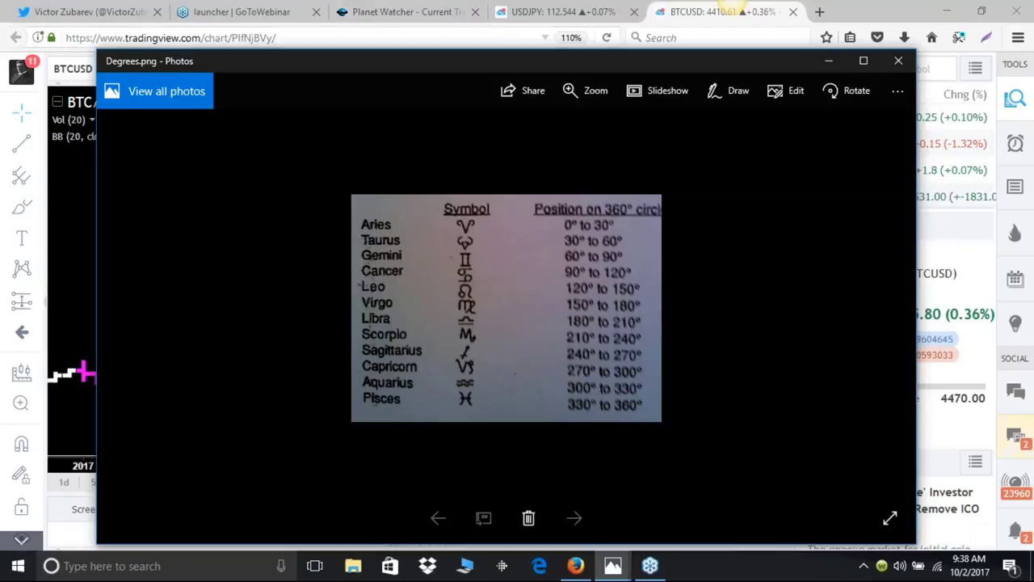
- Bring back Planetwatcher.png, then return to TradingView's weekly USDJPY chart
{"action": "left_click", "coordinate": [575, 568]}
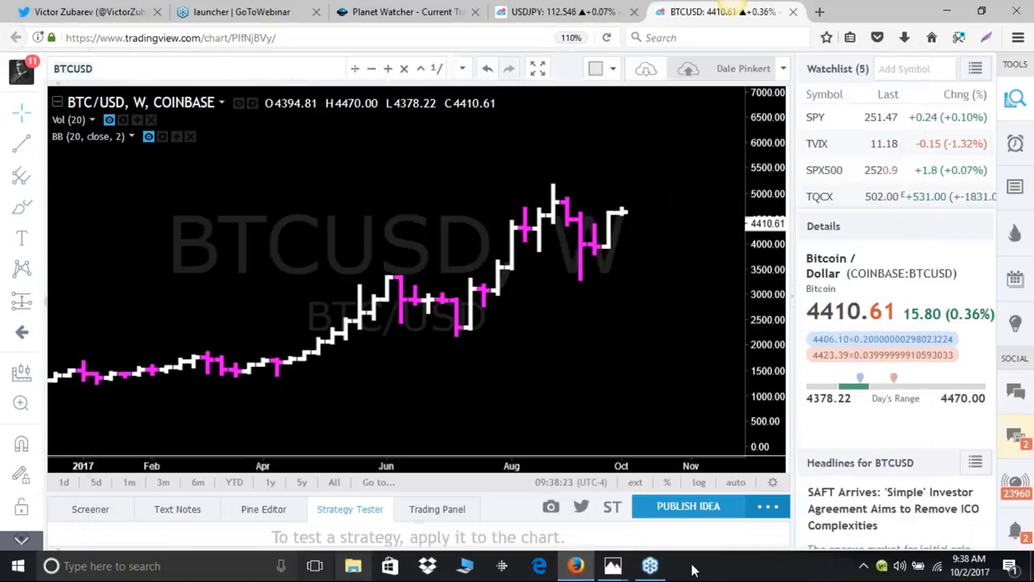
{"action": "left_click", "coordinate": [613, 568]}
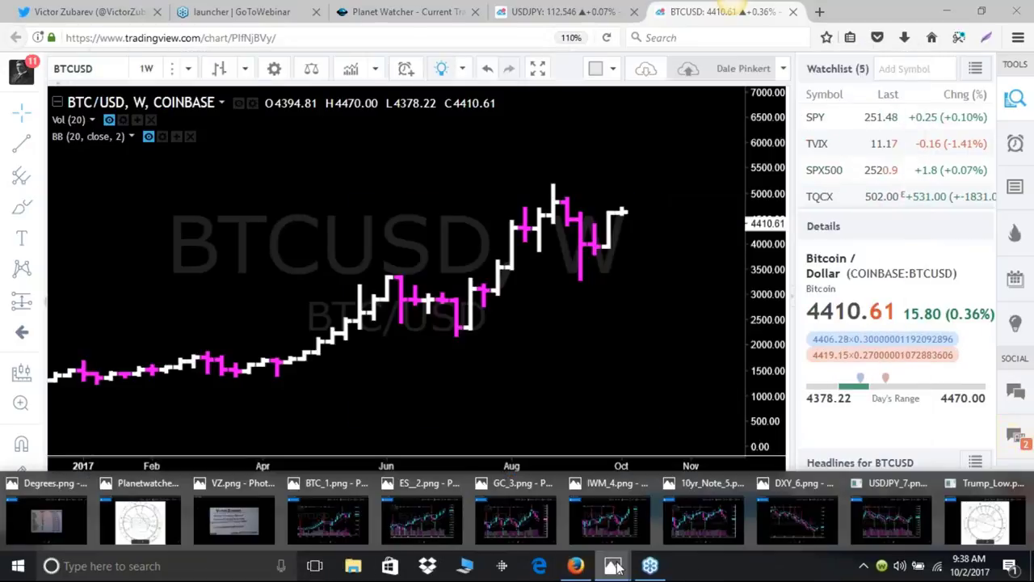
{"action": "left_click", "coordinate": [152, 526]}
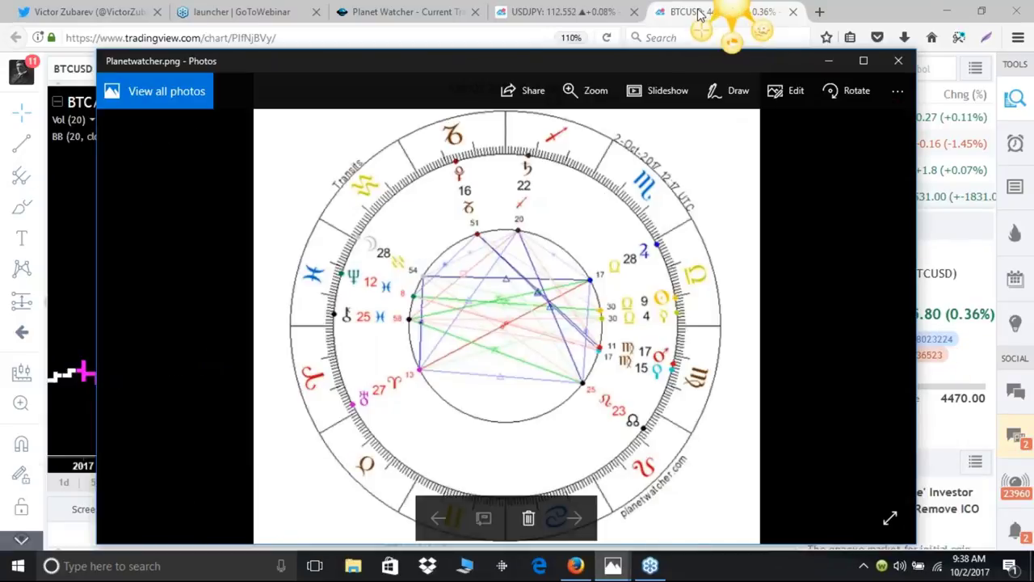
{"action": "left_click", "coordinate": [525, 15]}
{"action": "left_click", "coordinate": [526, 14]}
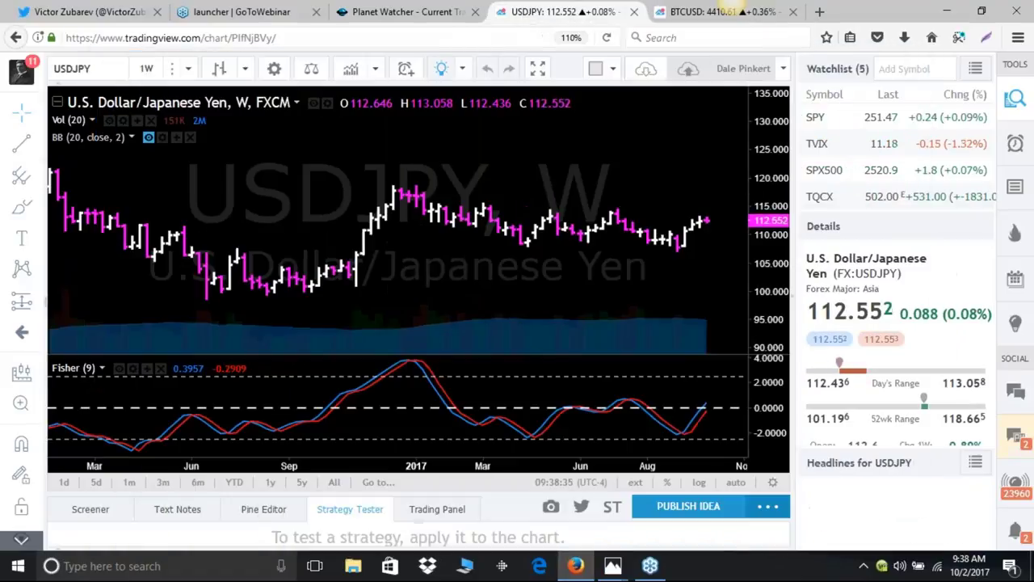
- Load the ES symbol to show Eversource Energy's weekly NYSE chart
{"action": "left_click", "coordinate": [118, 68]}
{"action": "type", "text": "ES"}
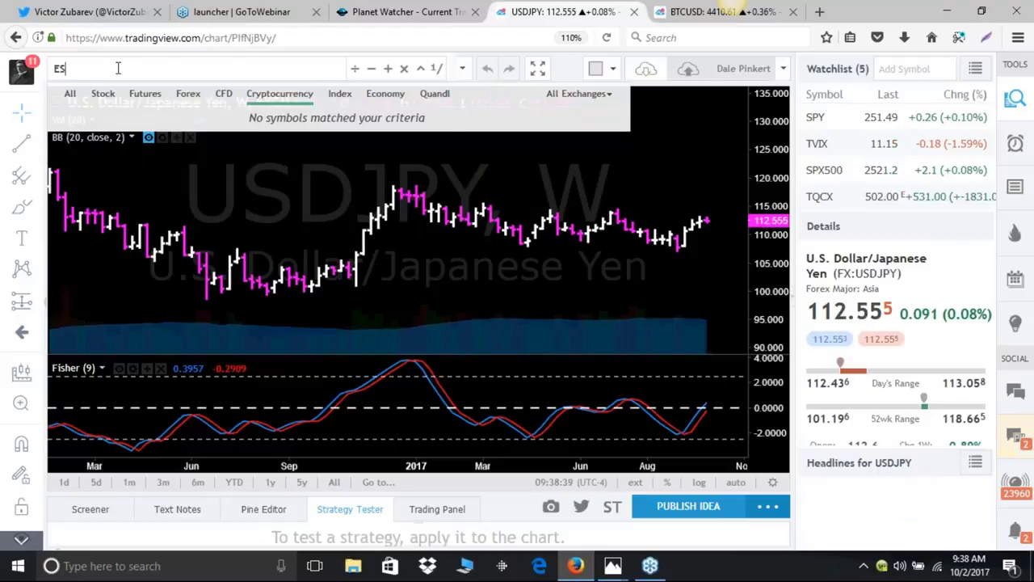
{"action": "key", "text": "Return"}
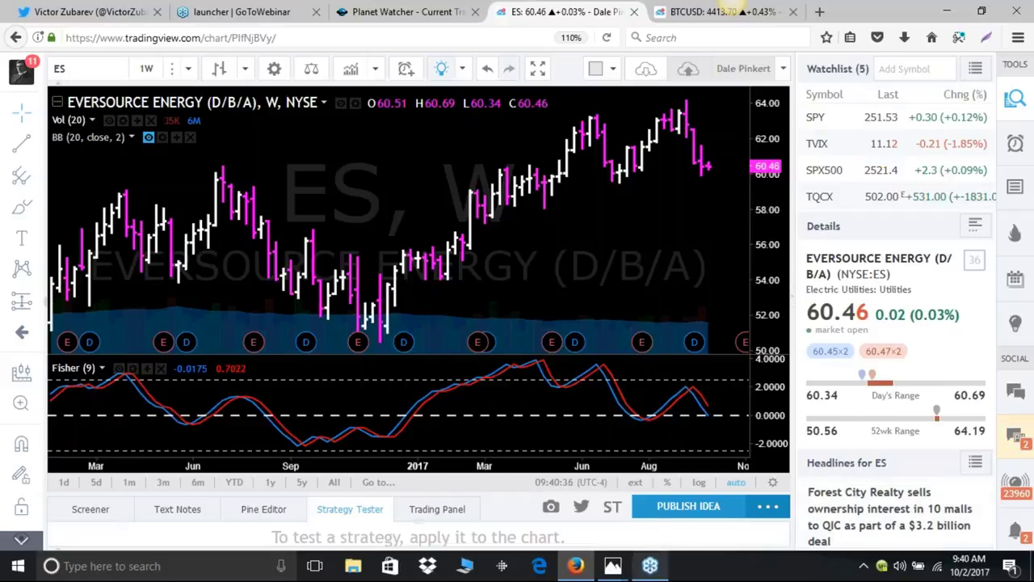
- Bring the Planetwatcher.png wheel dated 2-Oct-2017 in front of the chart
{"action": "mouse_move", "coordinate": [612, 568]}
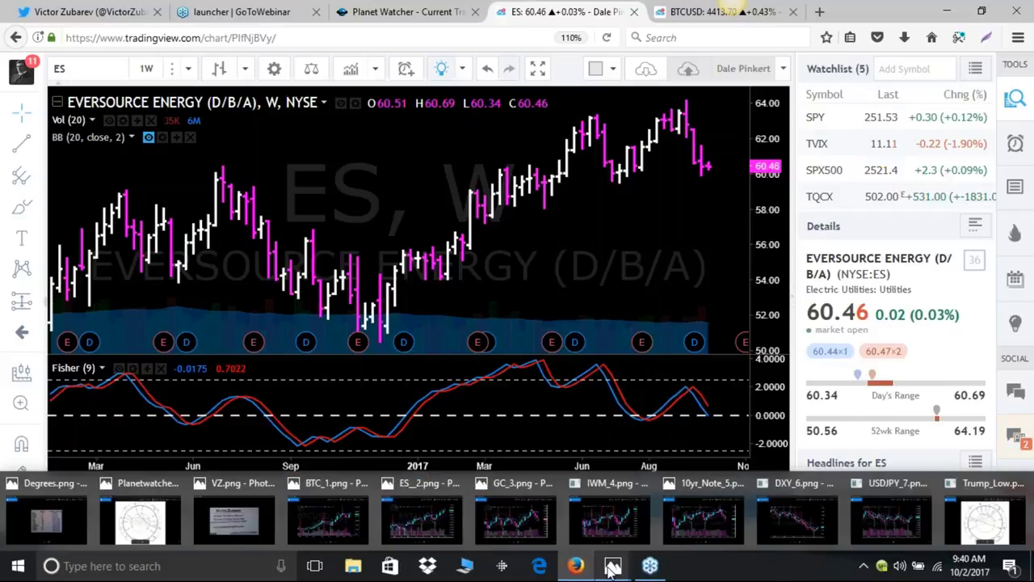
{"action": "left_click", "coordinate": [147, 525]}
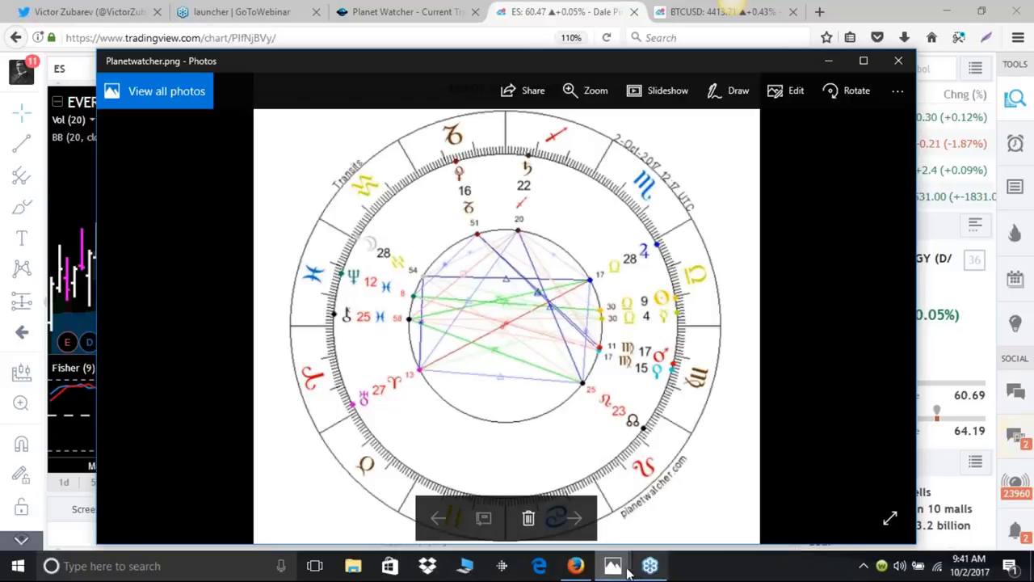
{"action": "mouse_move", "coordinate": [623, 569]}
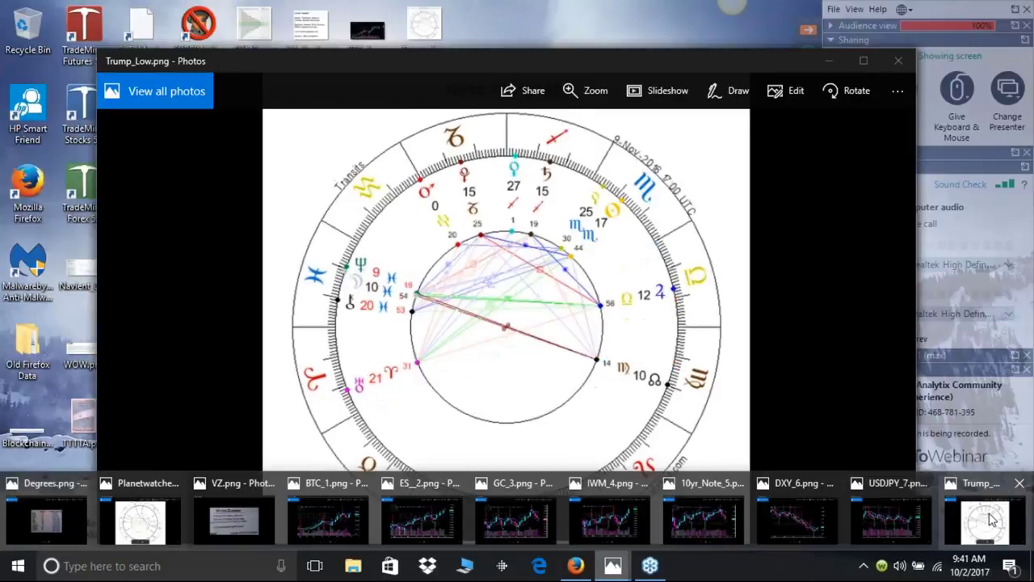
- Bring the Trump_Low.png transit wheel dated 9-Nov-2016 to the front
{"action": "left_click", "coordinate": [994, 518]}
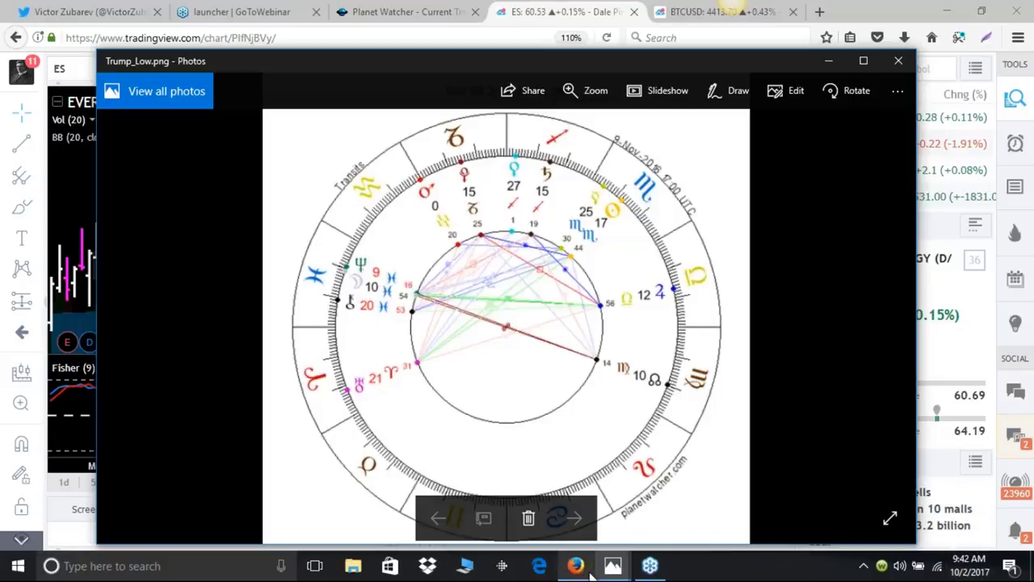
- Show the Degrees.png zodiac sign table from the Photos previews
{"action": "mouse_move", "coordinate": [612, 568]}
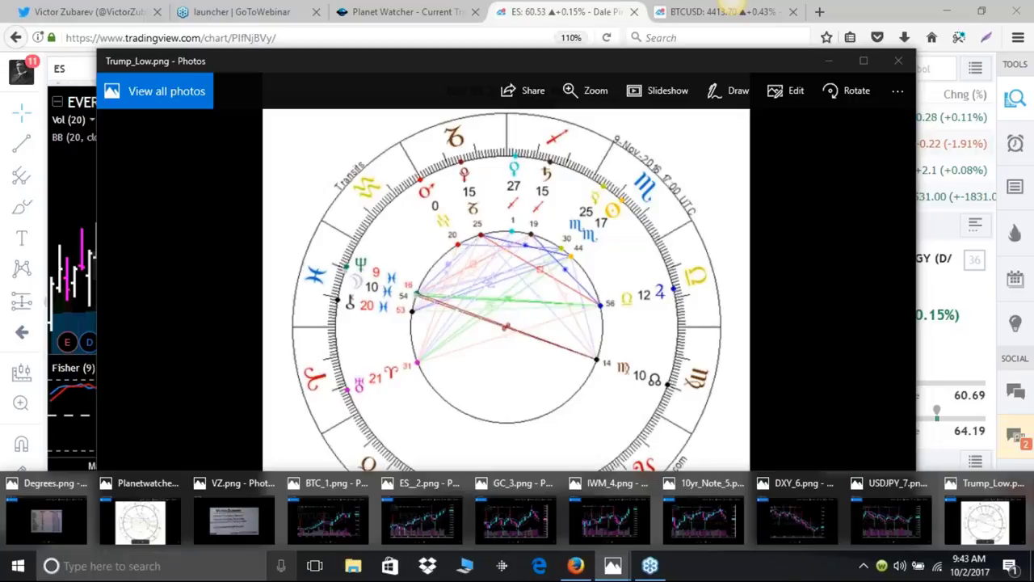
{"action": "mouse_move", "coordinate": [134, 523]}
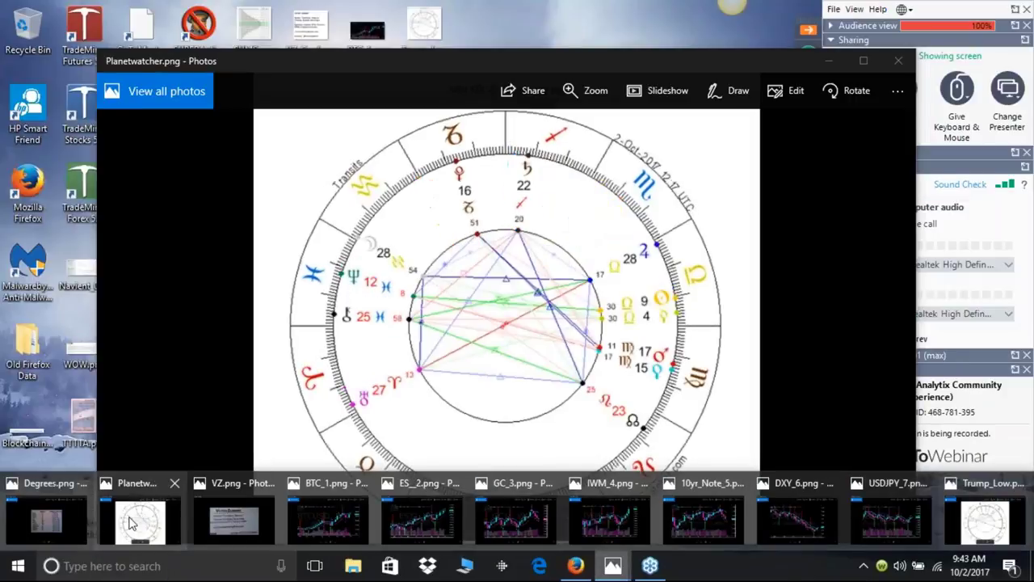
{"action": "left_click", "coordinate": [47, 521]}
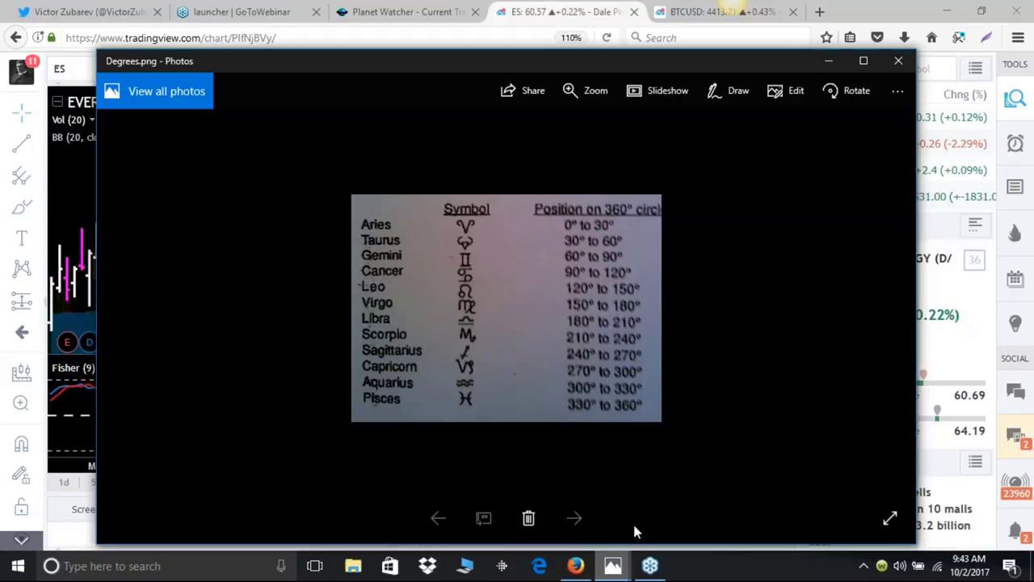
{"action": "left_click", "coordinate": [612, 568]}
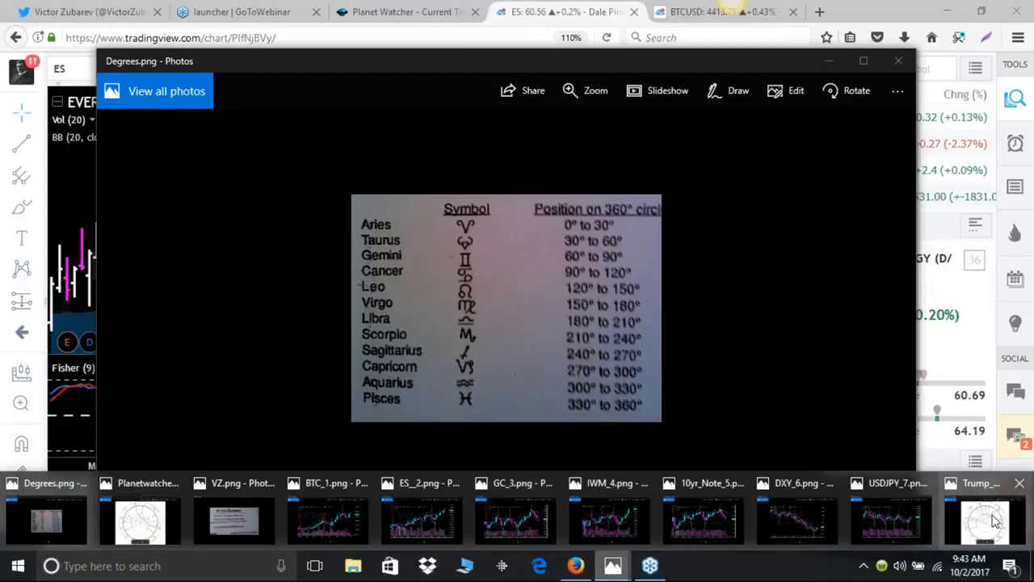
- Show Trump_Low.png, then bring up the VZ.png analyst contact card
{"action": "left_click", "coordinate": [995, 521]}
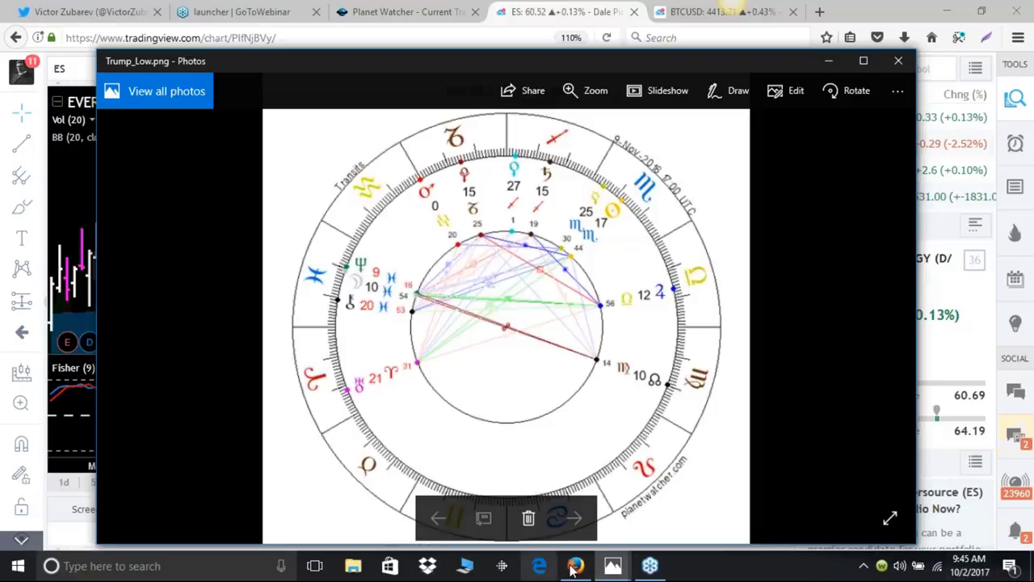
{"action": "left_click", "coordinate": [614, 569]}
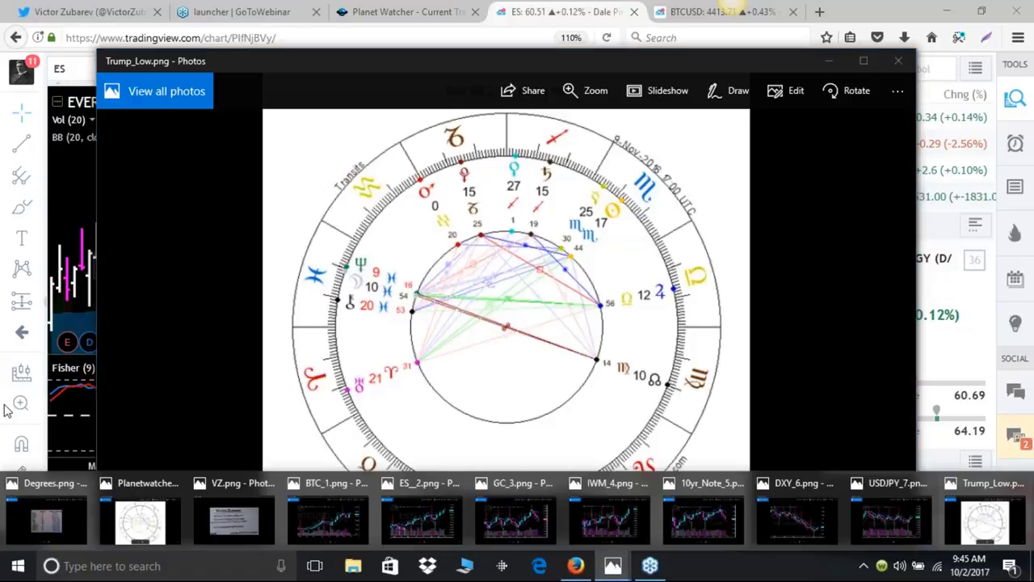
{"action": "left_click", "coordinate": [257, 519]}
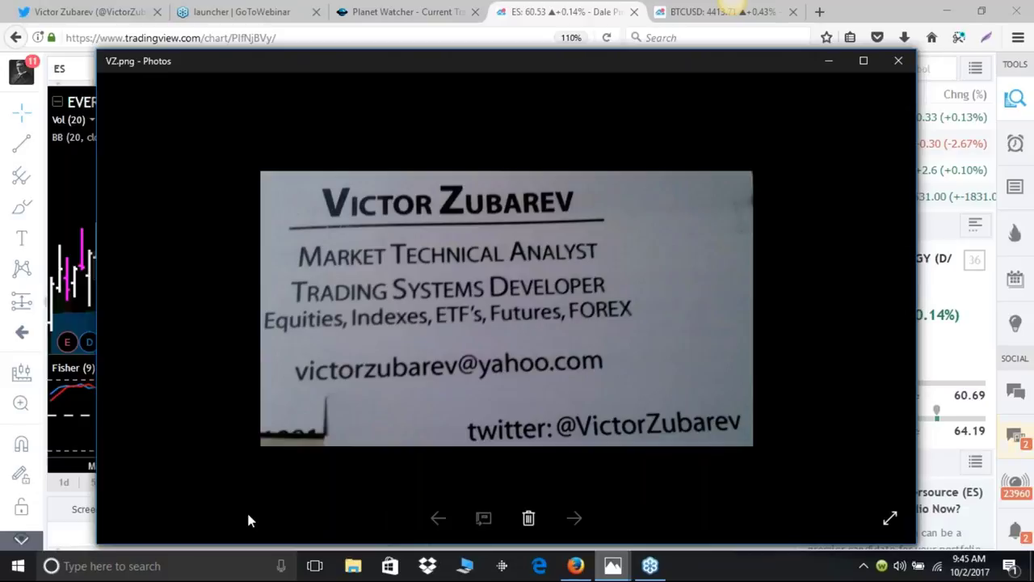